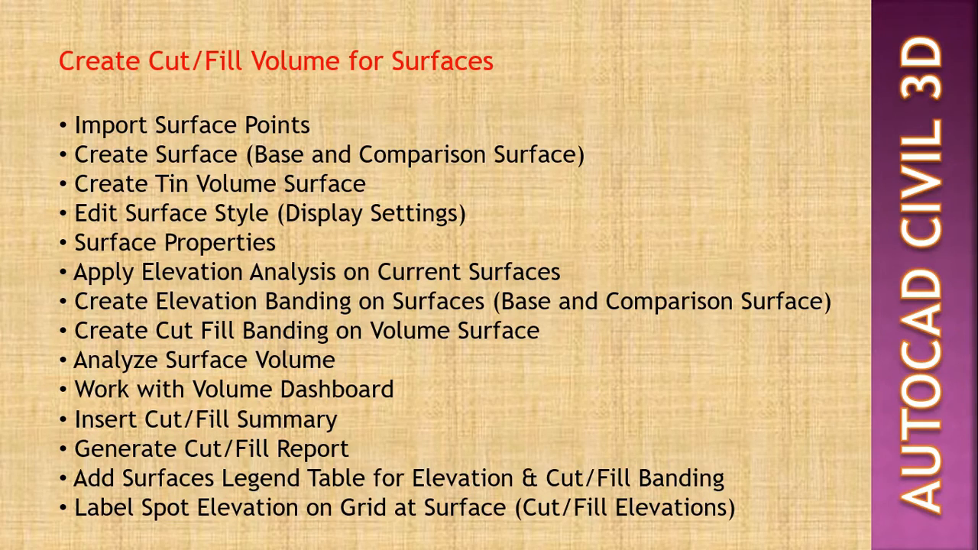
# - End the slide show and switch to the empty Drawing1 in AutoCAD Civil 3D
pyautogui.press('Escape')
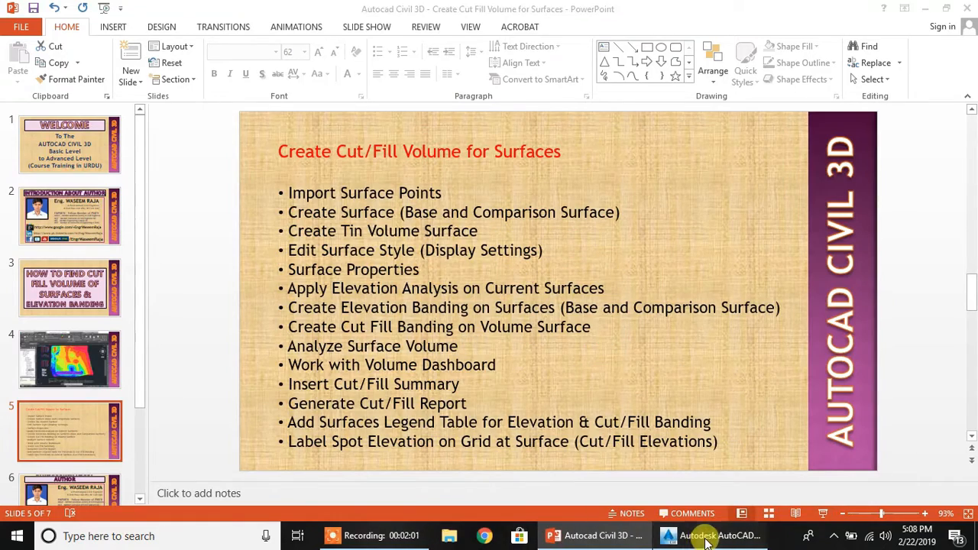
pyautogui.click(707, 538)
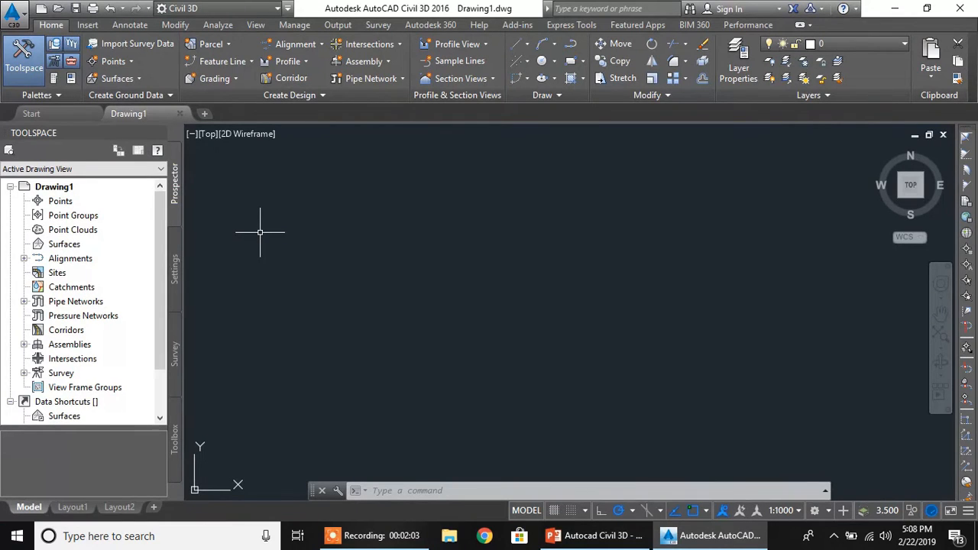
pyautogui.press('F8')
pyautogui.press('F8')
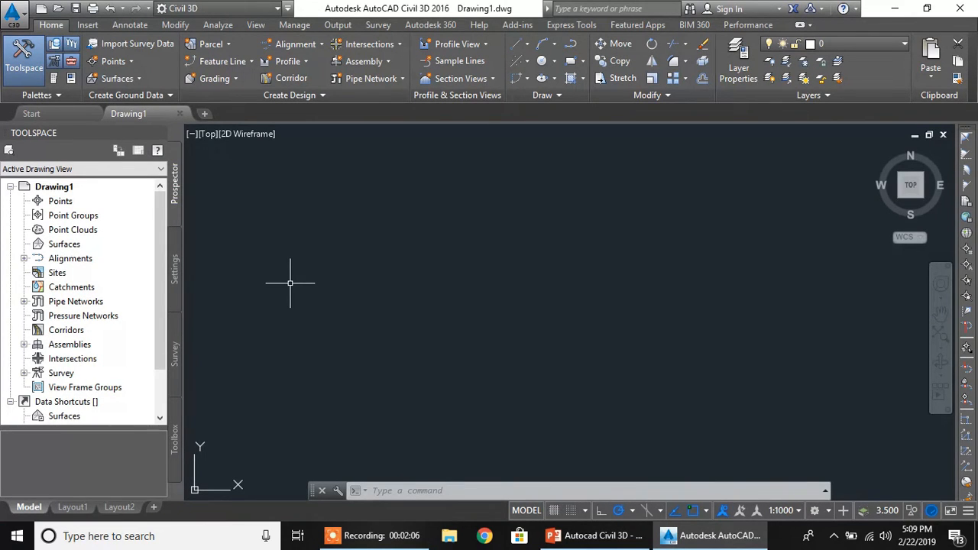
# - Start a point import and load the Base Surface (NGL) file from the Cut Fill Surfaces folder as its source
pyautogui.click(91, 201)
pyautogui.rightClick(104, 202)
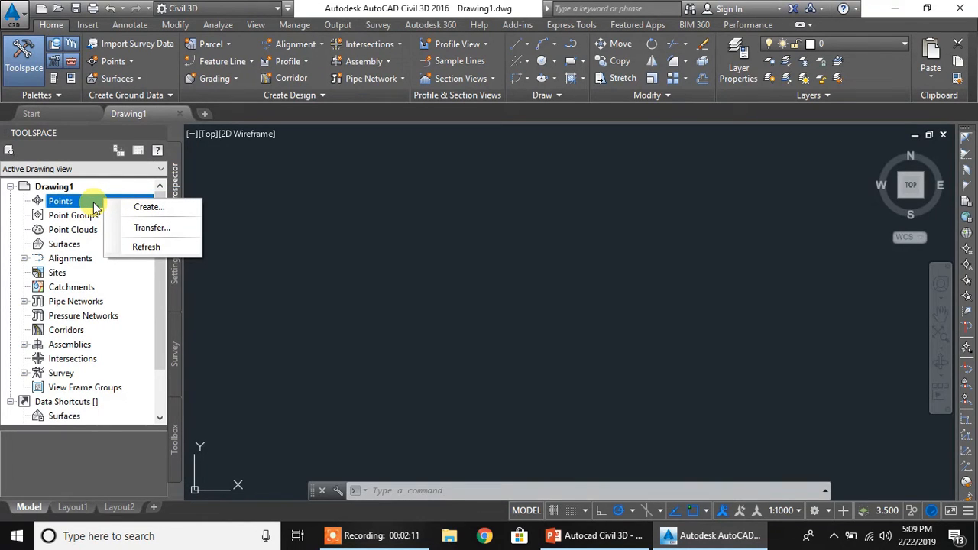
pyautogui.click(148, 208)
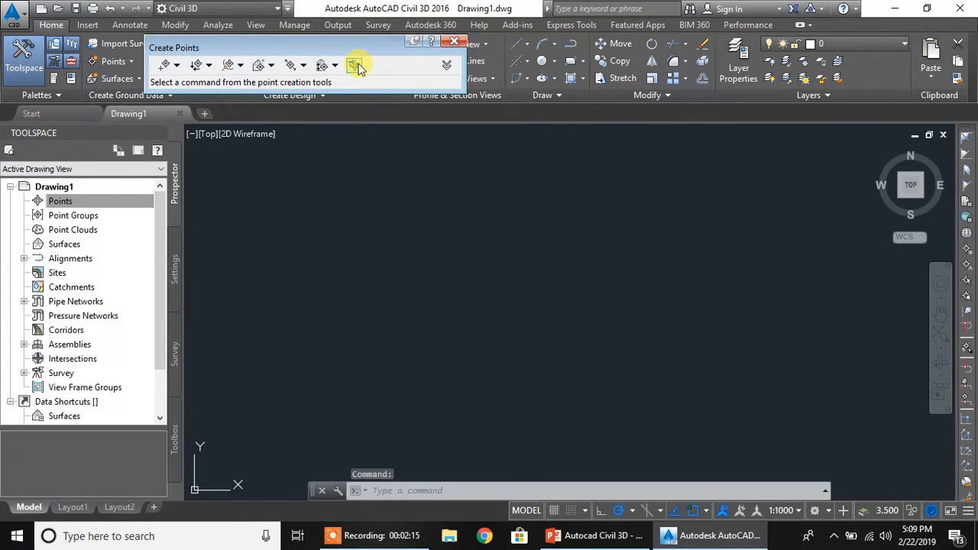
pyautogui.click(357, 67)
pyautogui.moveTo(361, 41); pyautogui.dragTo(444, 31)
pyautogui.click(564, 72)
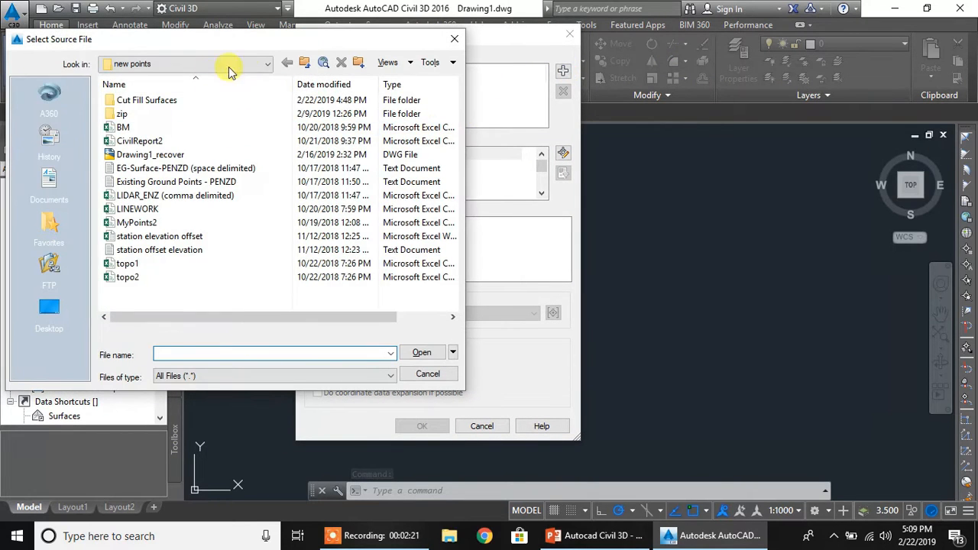
pyautogui.moveTo(251, 43); pyautogui.dragTo(391, 43)
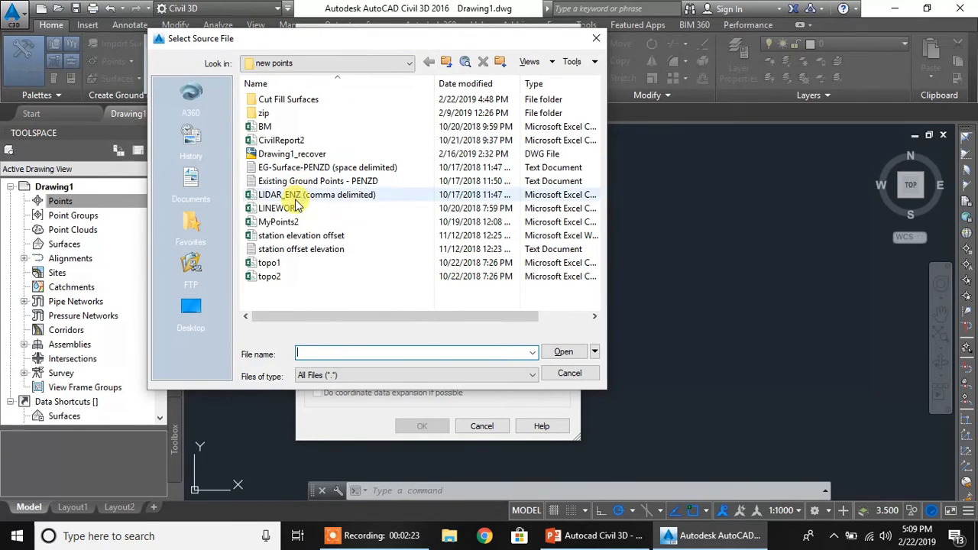
pyautogui.doubleClick(293, 98)
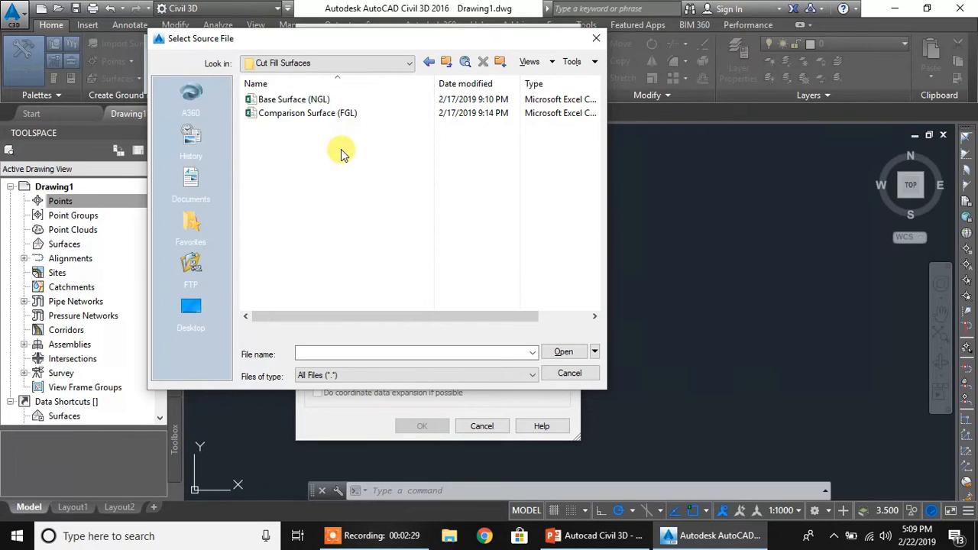
pyautogui.click(291, 102)
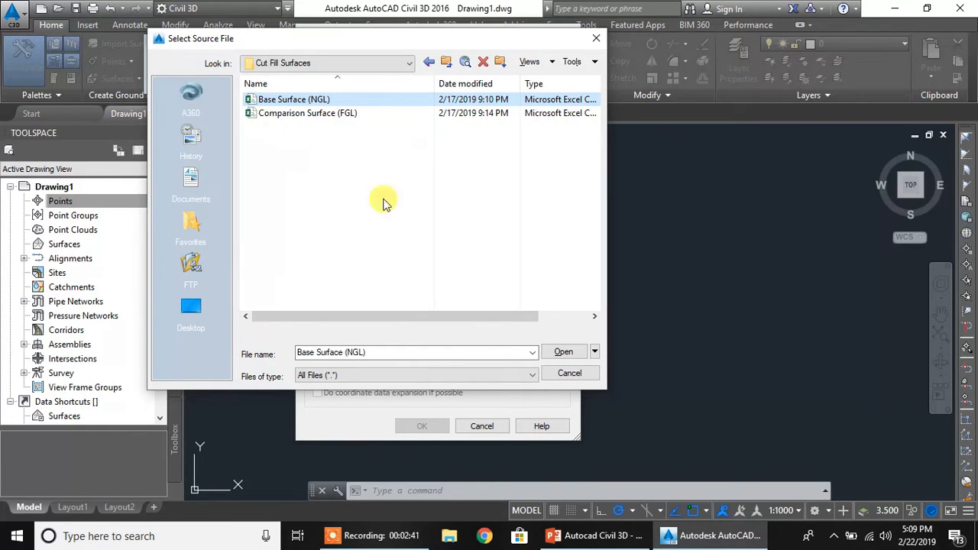
pyautogui.click(564, 352)
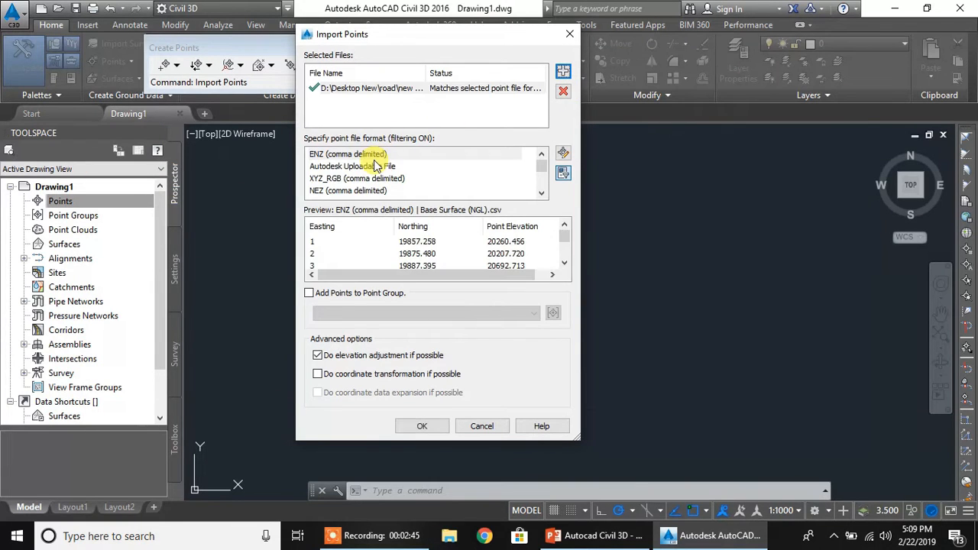
# - Set the point file format for the base surface points to PENZ (comma delimited)
pyautogui.click(349, 167)
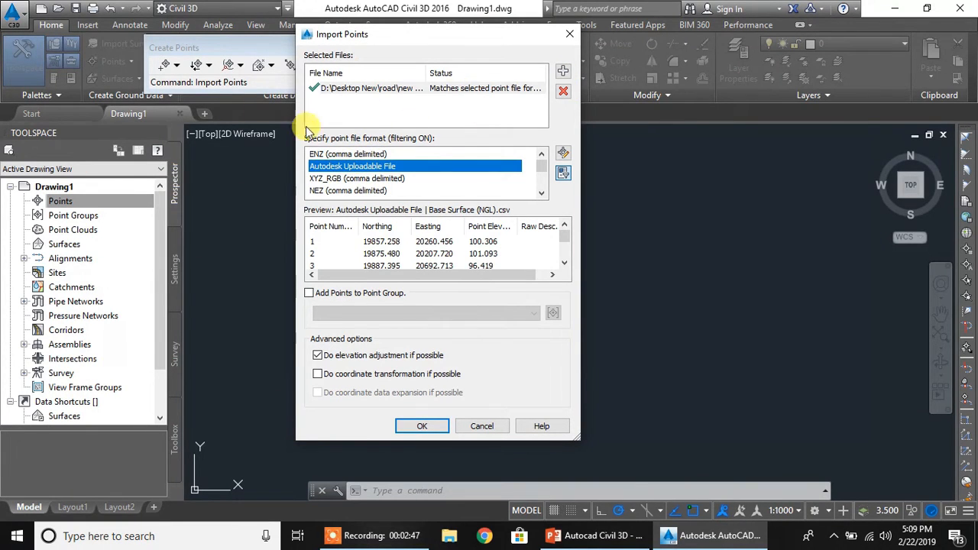
pyautogui.click(358, 178)
pyautogui.scroll(-1, 359, 178)
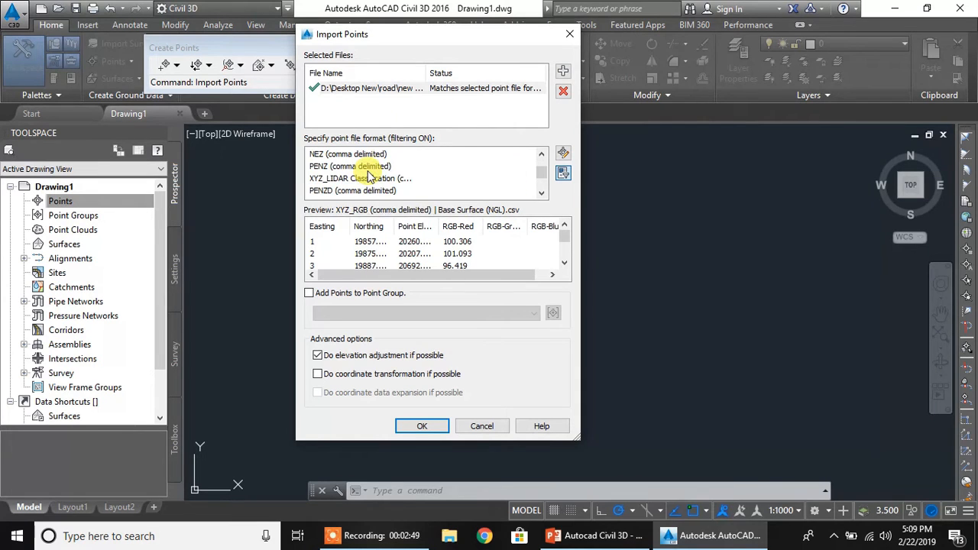
pyautogui.click(344, 168)
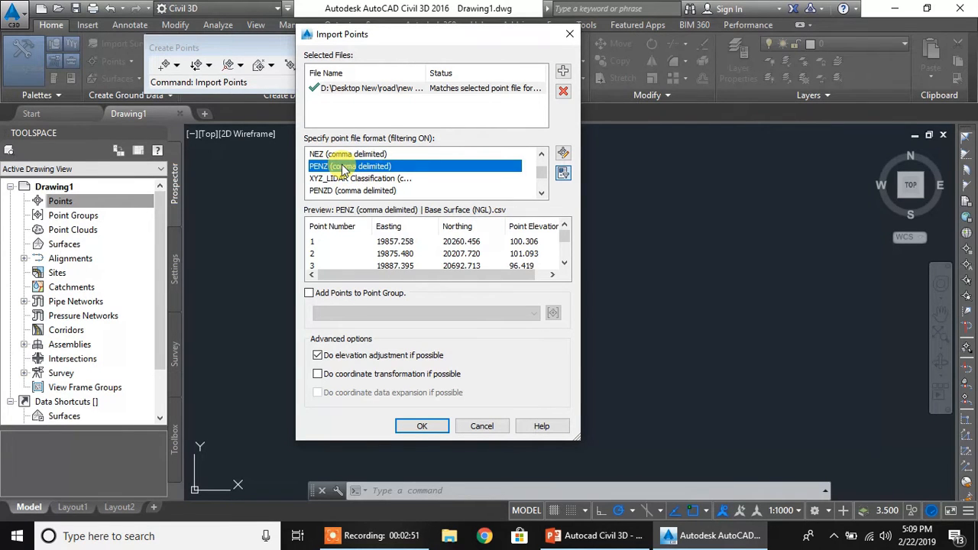
# - Import the base points into a new point group named Base Surface Points
pyautogui.click(310, 293)
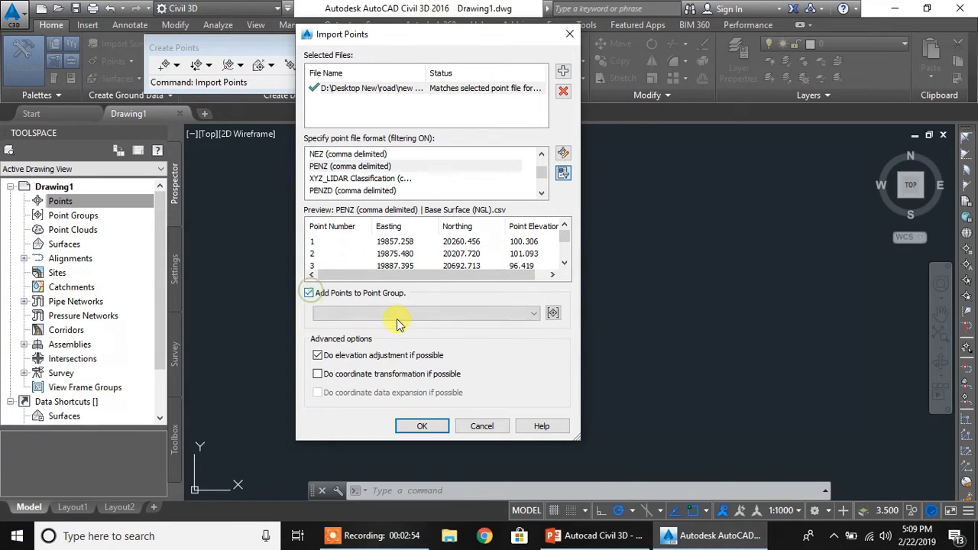
pyautogui.click(553, 312)
pyautogui.write('Base Surface Po')
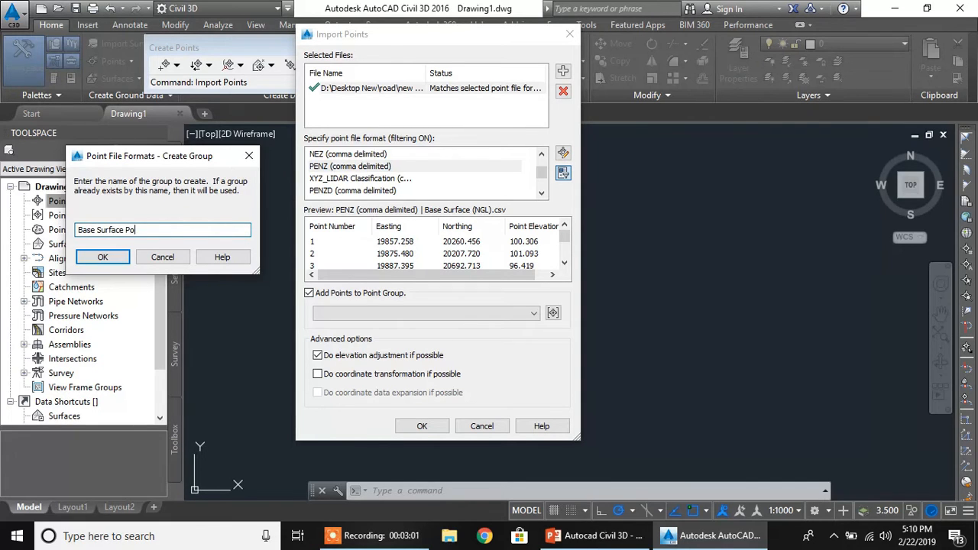
pyautogui.write('ints')
pyautogui.click(107, 257)
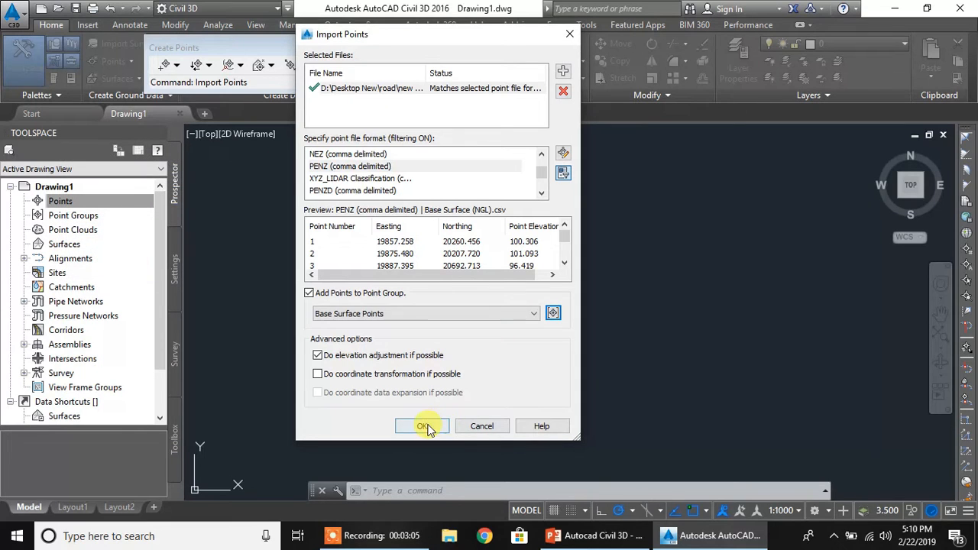
pyautogui.click(424, 426)
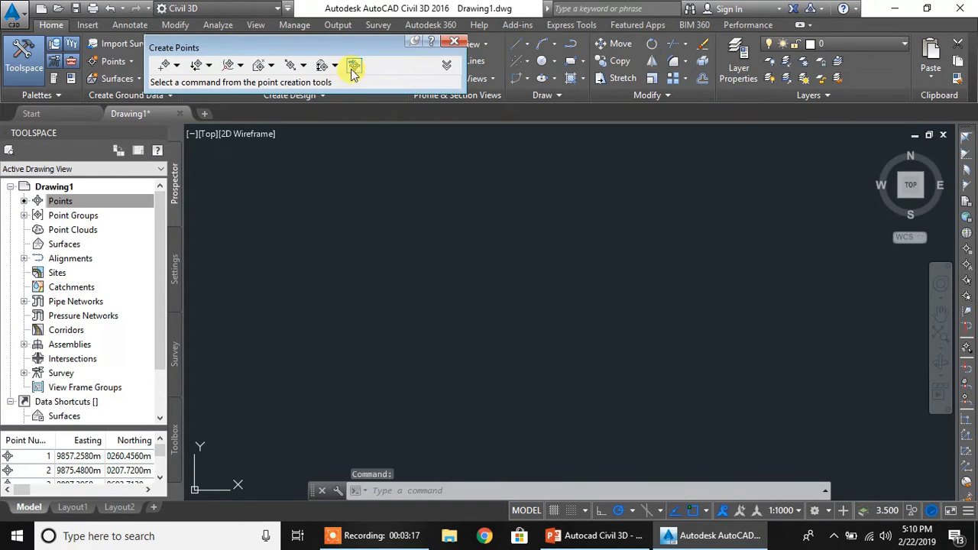
# - Start another point import with the Comparison Surface (FGL) file, using the PENZ (comma delimited) format
pyautogui.click(354, 67)
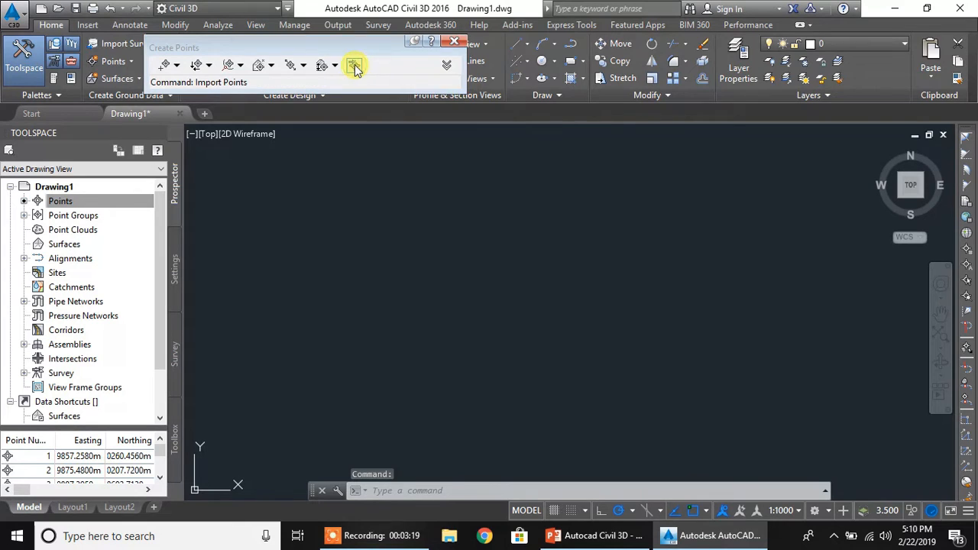
pyautogui.click(562, 69)
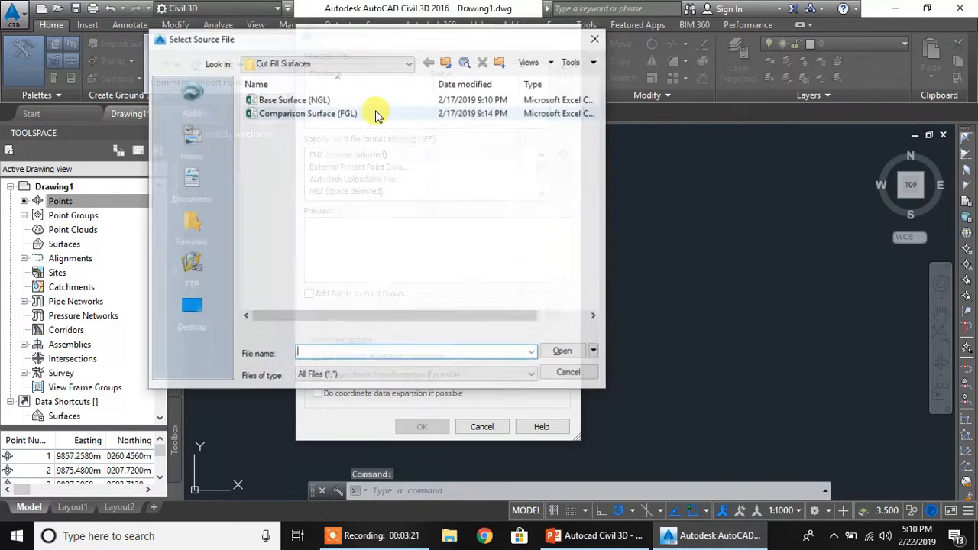
pyautogui.click(311, 116)
pyautogui.click(565, 352)
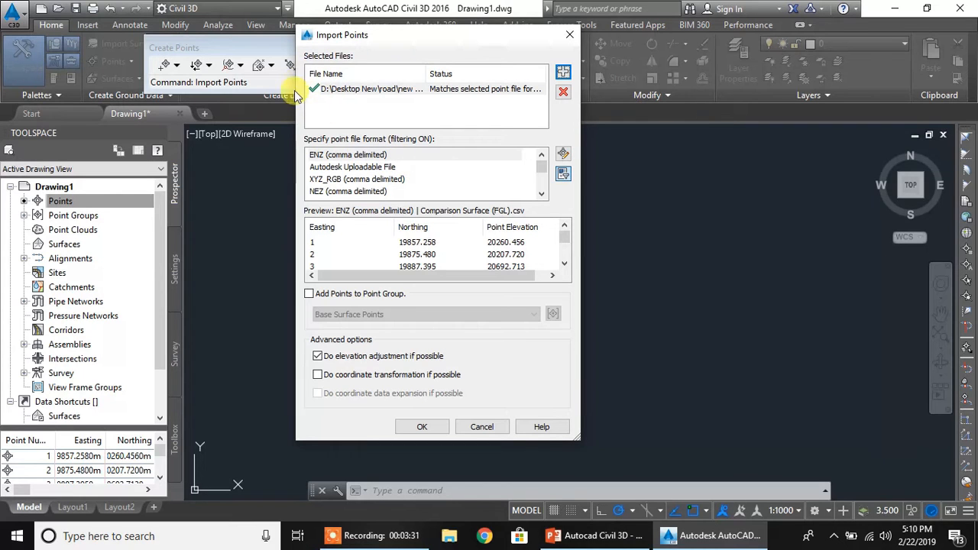
pyautogui.click(356, 180)
pyautogui.scroll(-1, 354, 179)
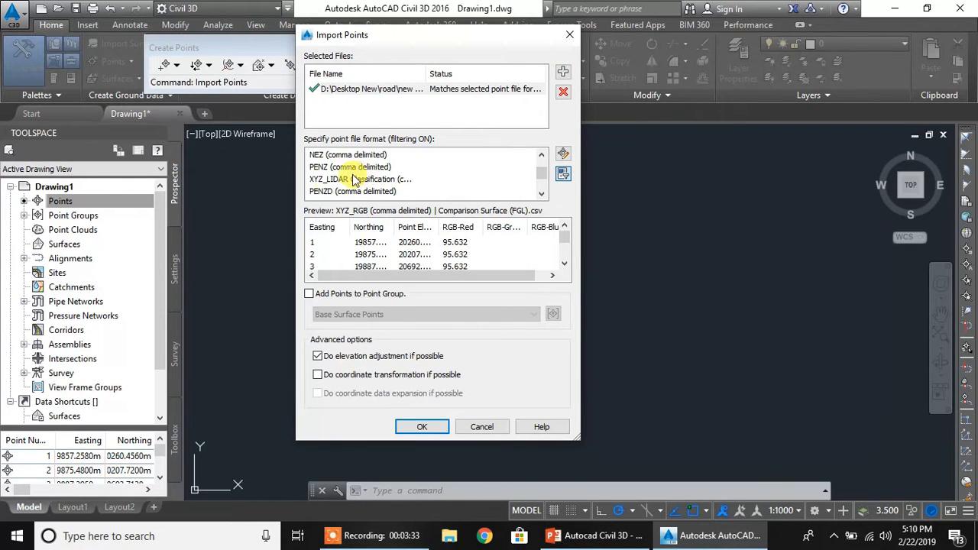
pyautogui.click(340, 166)
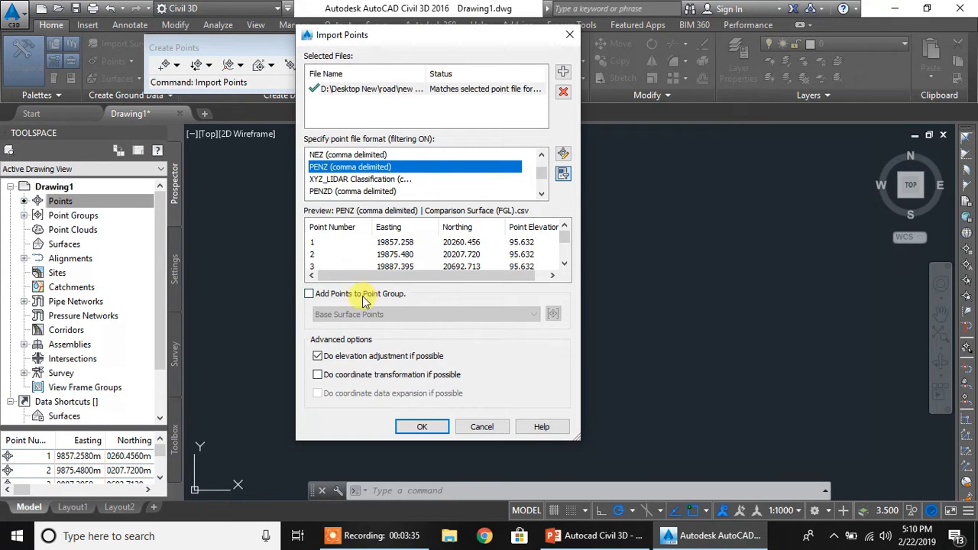
# - Import the comparison points into a new group named Comparison Surface Points, using the next point number for all duplicates, and list the drawing's point groups
pyautogui.click(309, 295)
pyautogui.click(553, 314)
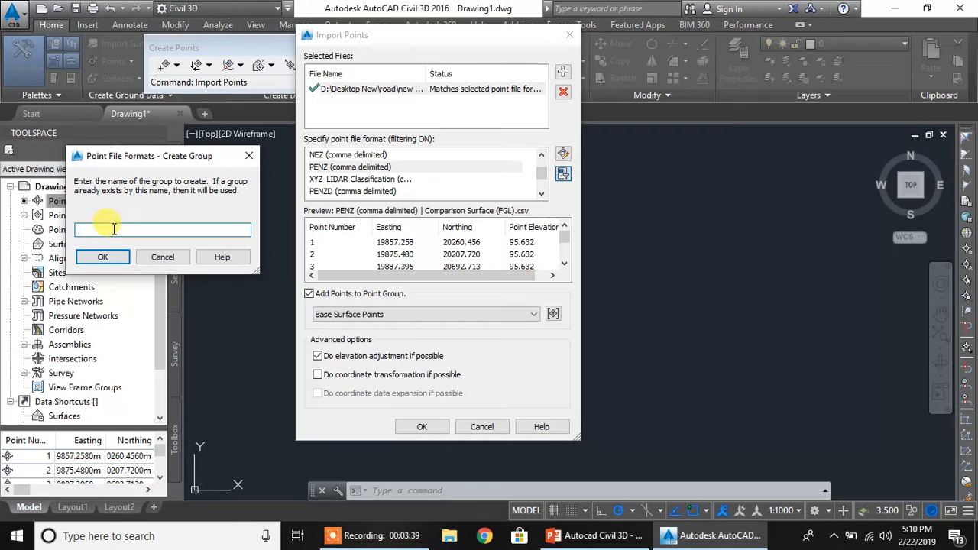
pyautogui.write('Compl')
pyautogui.write('rison Surface ')
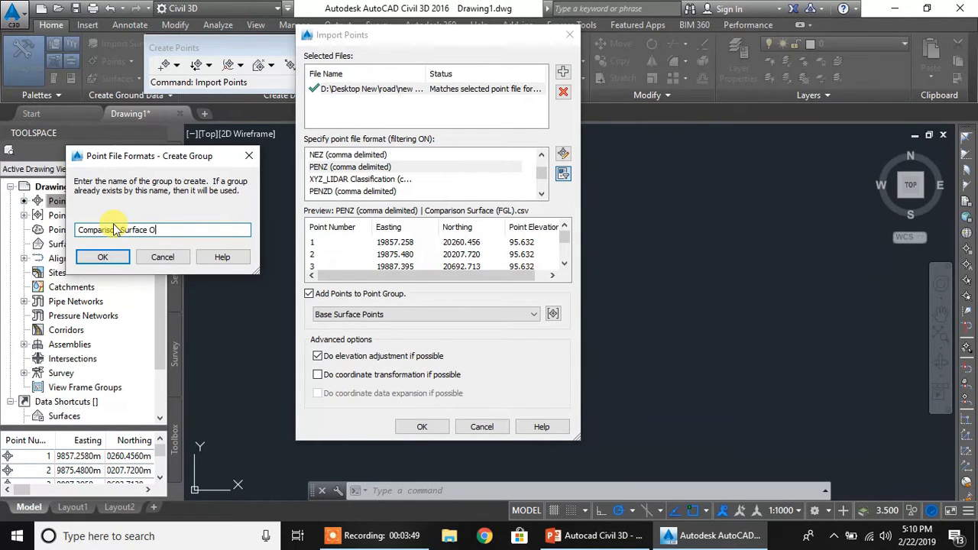
pyautogui.write('Points')
pyautogui.click(107, 257)
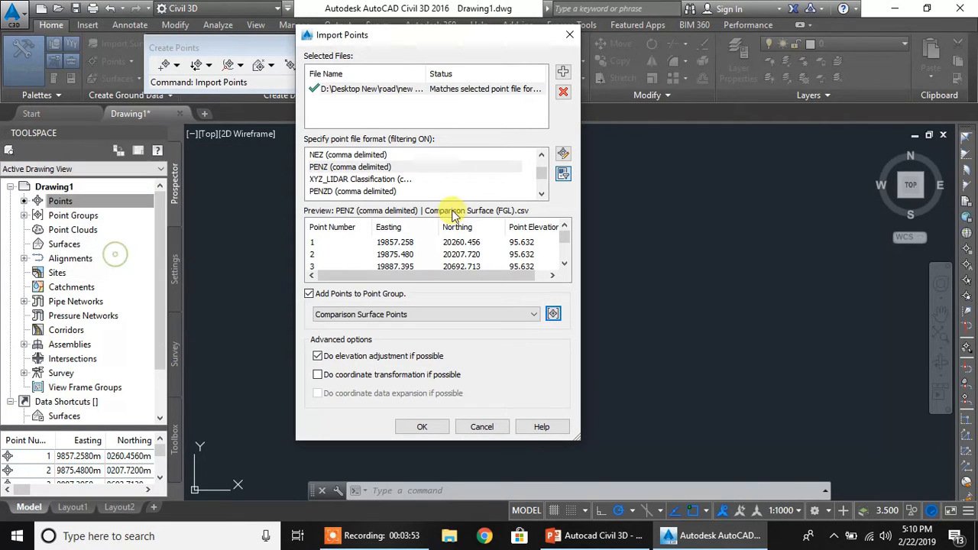
pyautogui.click(420, 428)
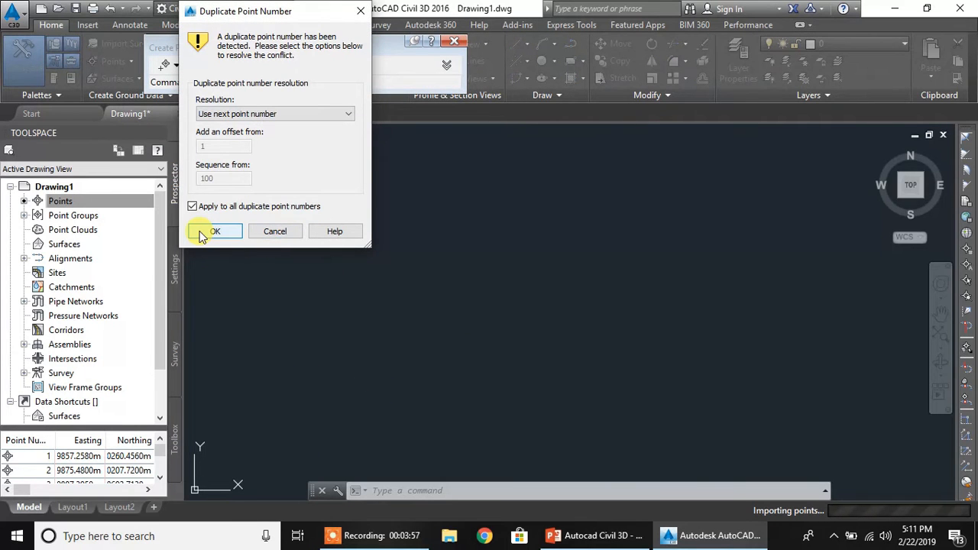
pyautogui.click(210, 232)
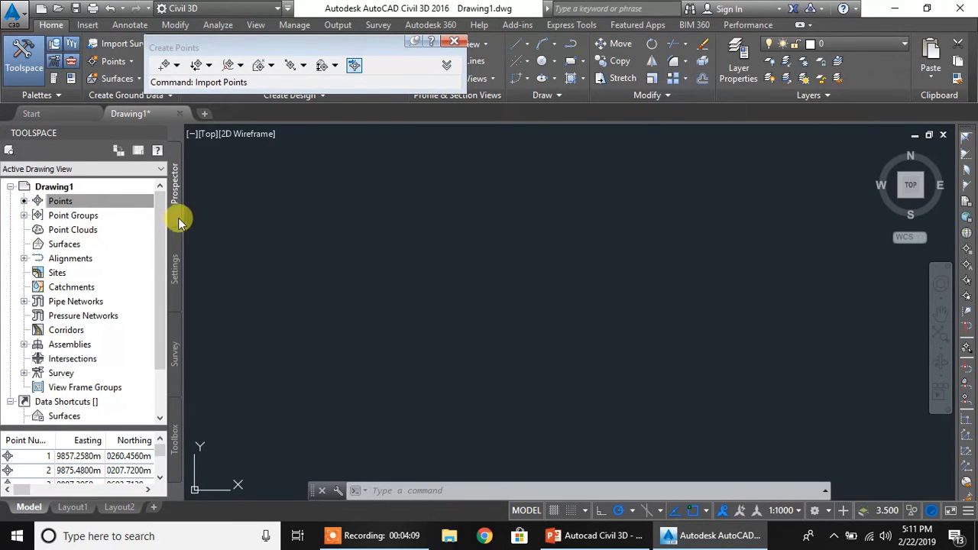
pyautogui.click(23, 215)
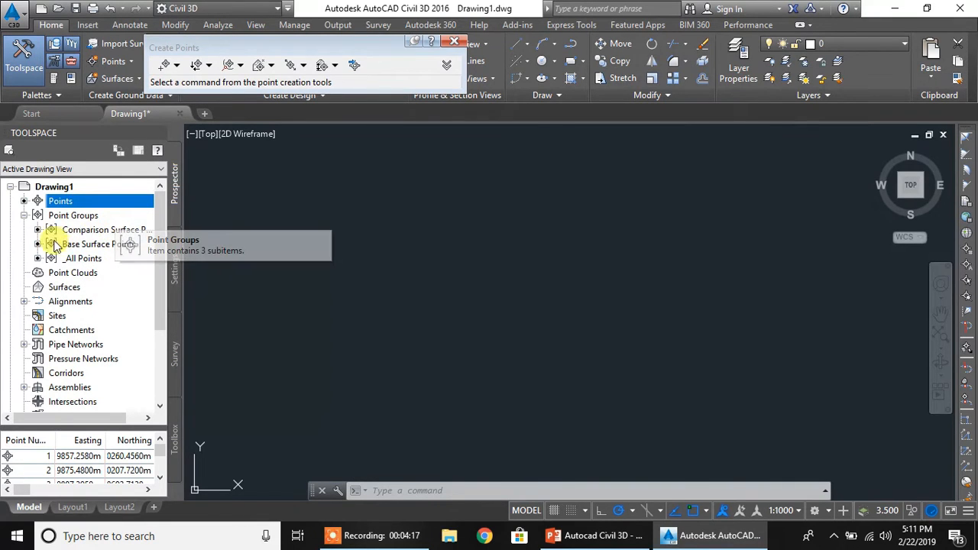
# - Start creating a TIN surface and name it Base Surface (NGL)
pyautogui.click(66, 287)
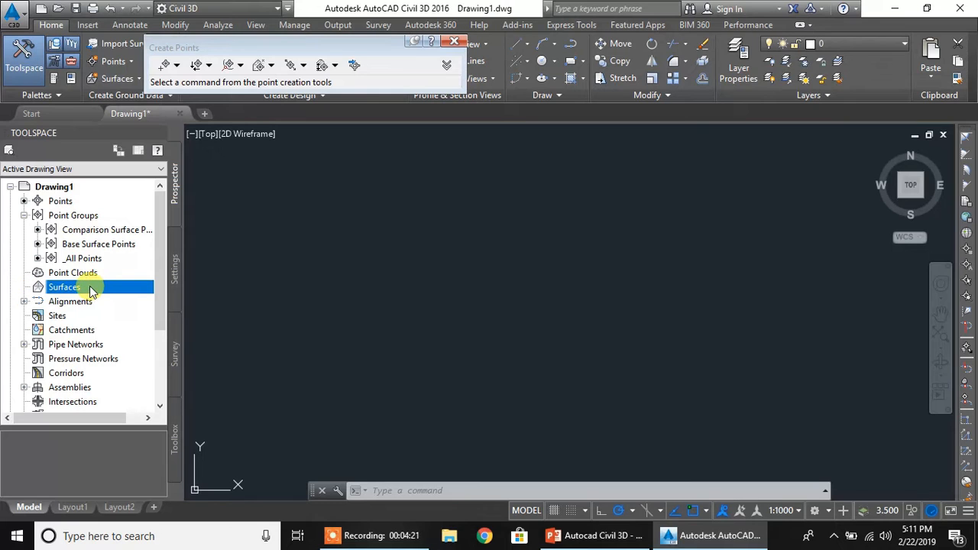
pyautogui.rightClick(104, 288)
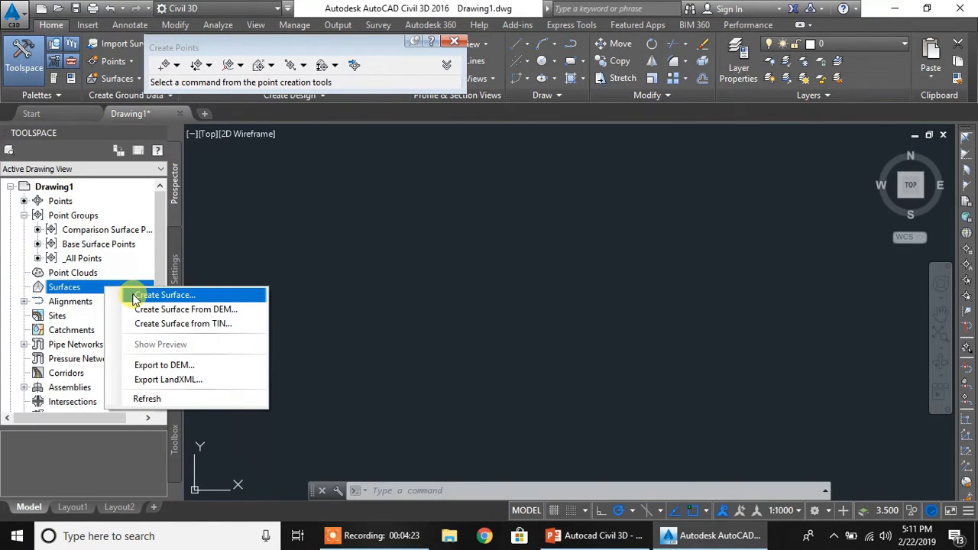
pyautogui.click(133, 297)
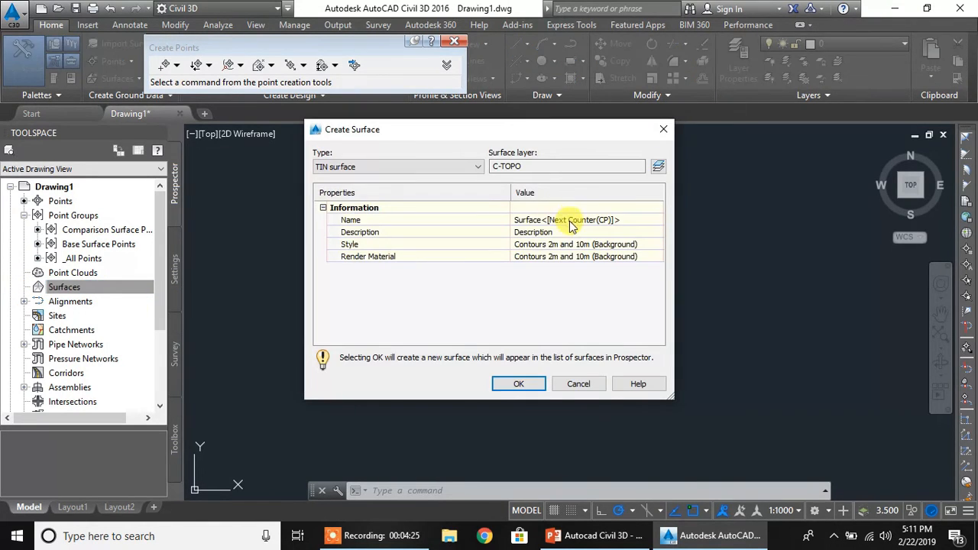
pyautogui.click(569, 223)
pyautogui.write('B')
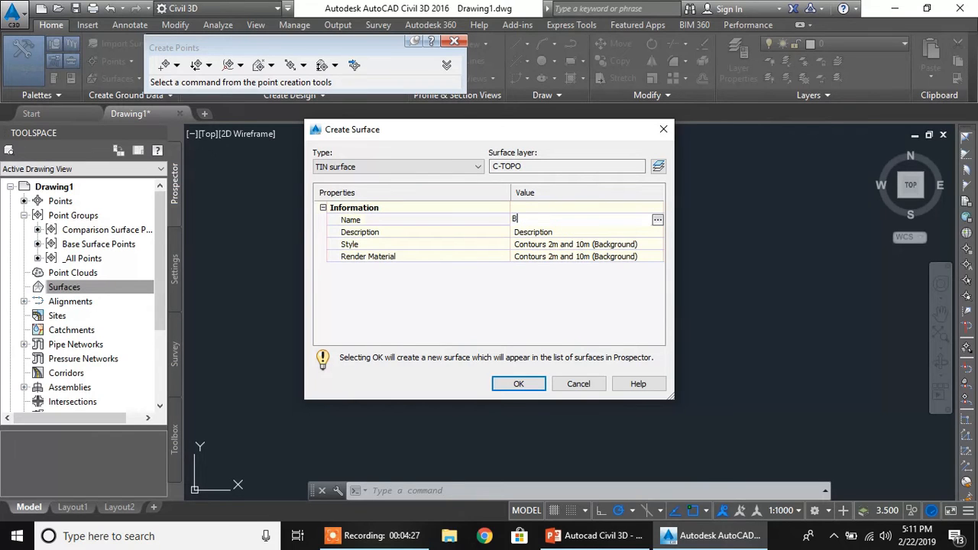
pyautogui.write('ase Surface (NGL')
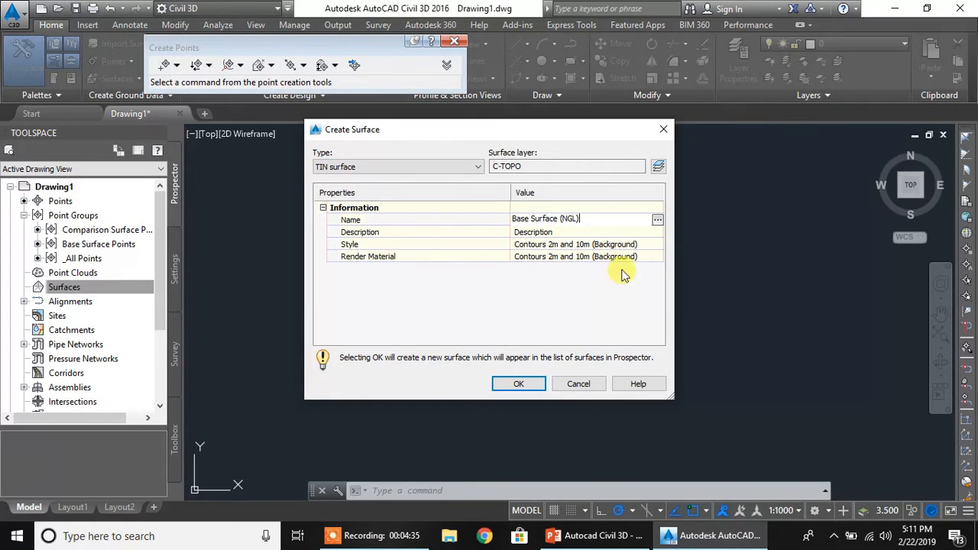
# - Set the base surface's style to Contours 1m and 5m (Design) and create the surface
pyautogui.click(604, 244)
pyautogui.click(658, 244)
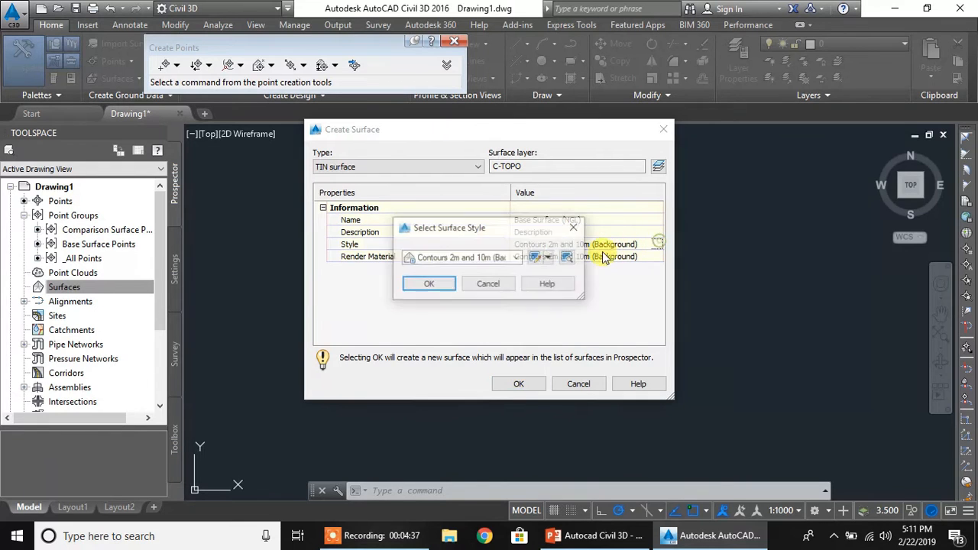
pyautogui.click(466, 258)
pyautogui.click(479, 306)
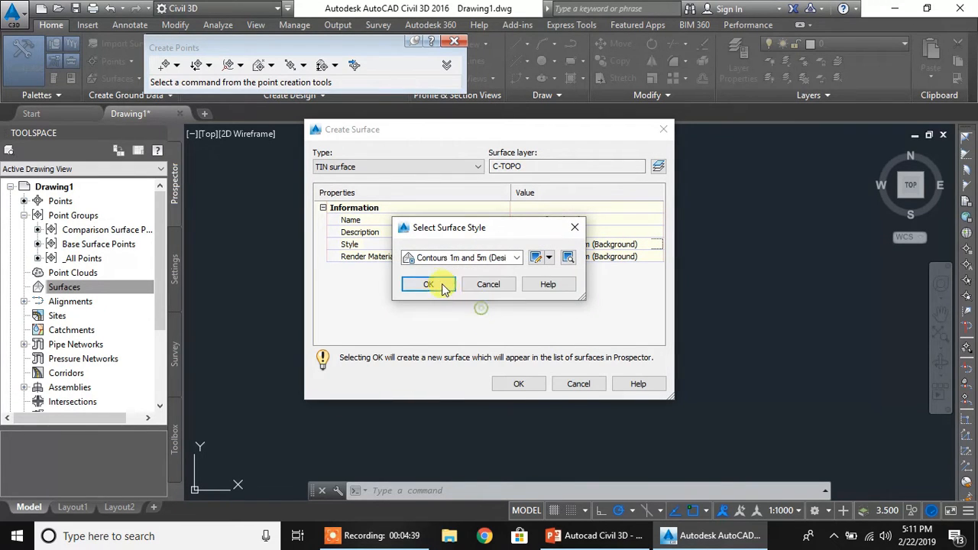
pyautogui.click(428, 284)
pyautogui.click(526, 386)
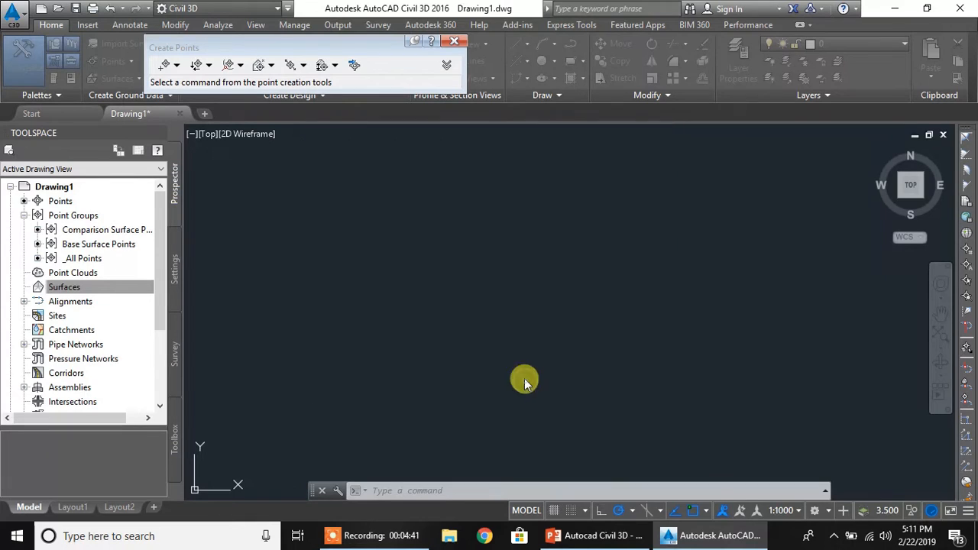
# - Create a second TIN surface named Comparison Surface (FGL), keeping the Contours 1m and 5m (Design) style
pyautogui.click(65, 288)
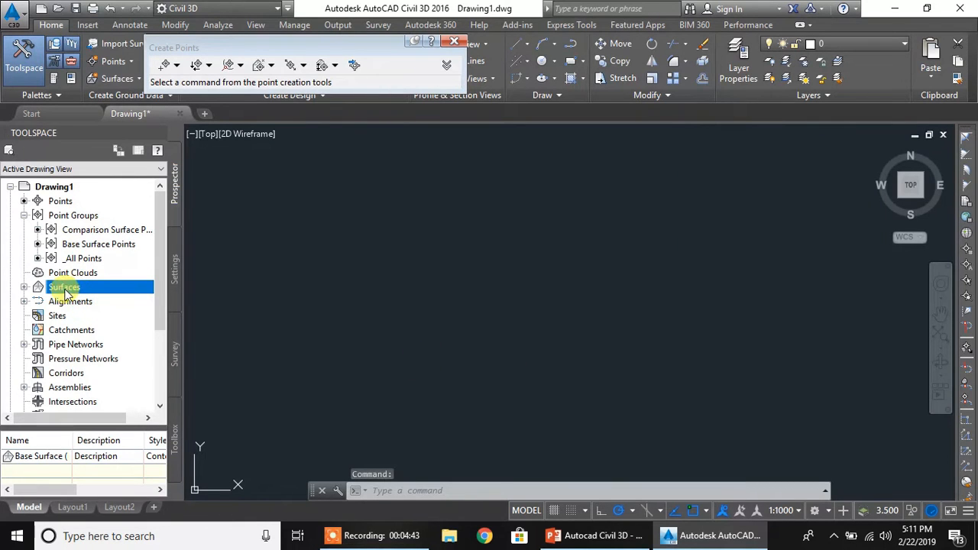
pyautogui.click(23, 286)
pyautogui.rightClick(129, 284)
pyautogui.click(176, 290)
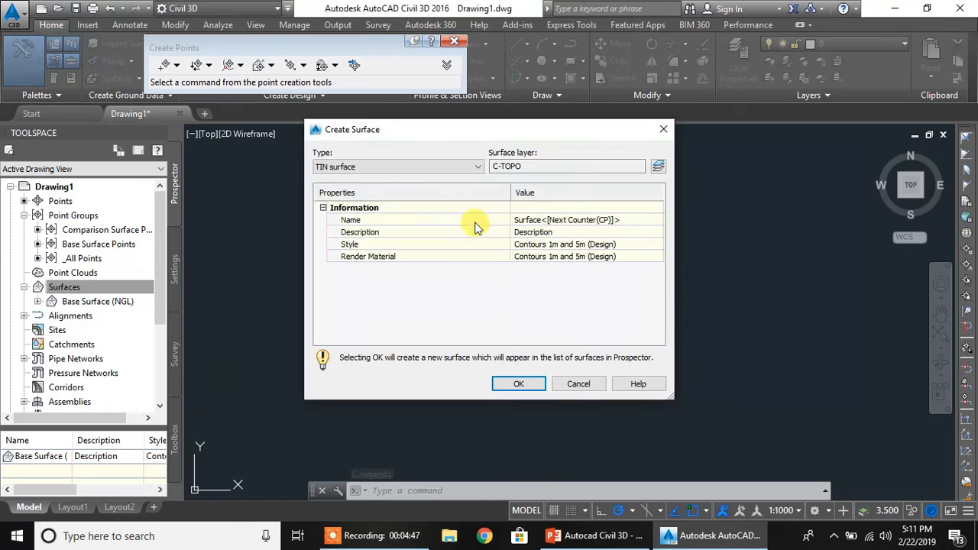
pyautogui.click(585, 220)
pyautogui.write('Comparison Surface (FGL')
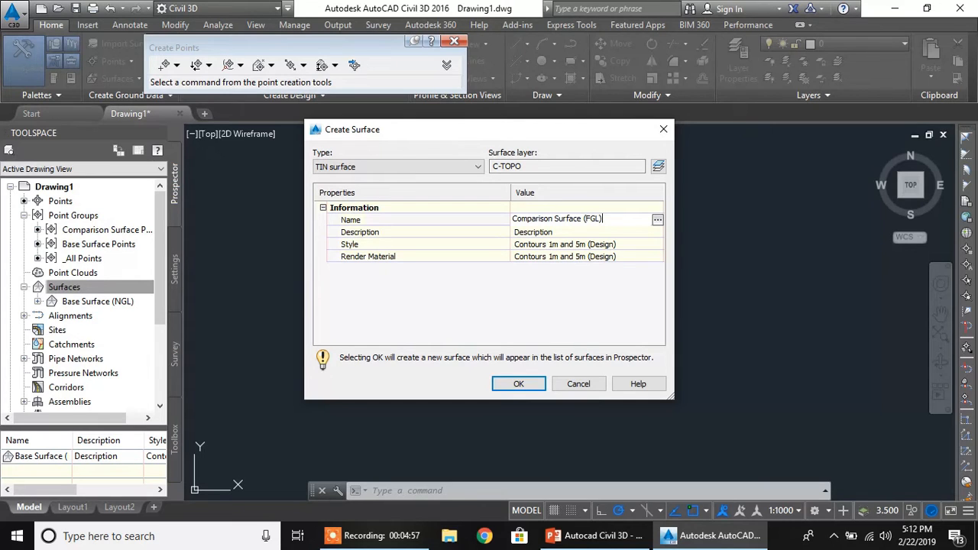
pyautogui.click(511, 383)
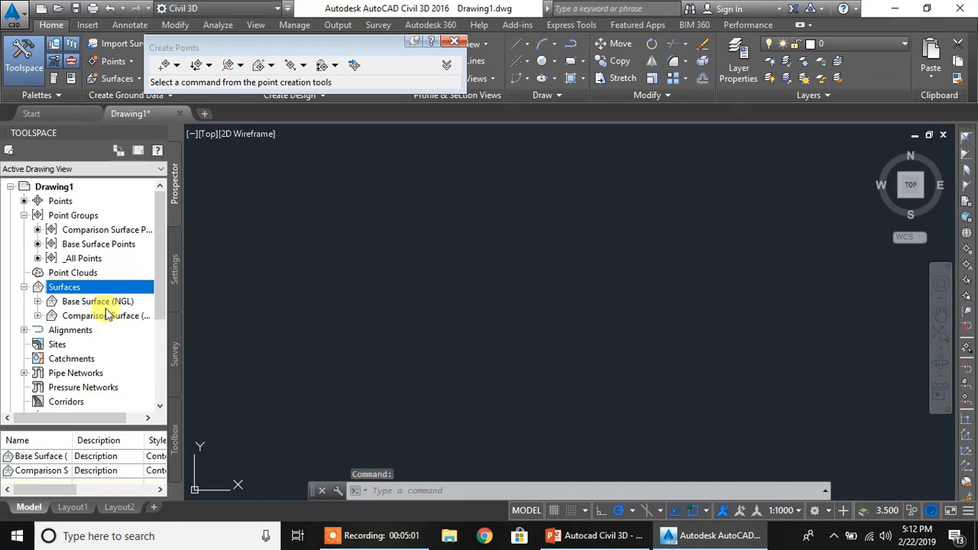
# - Add the Base Surface Points group to the definition of Base Surface (NGL)
pyautogui.click(39, 302)
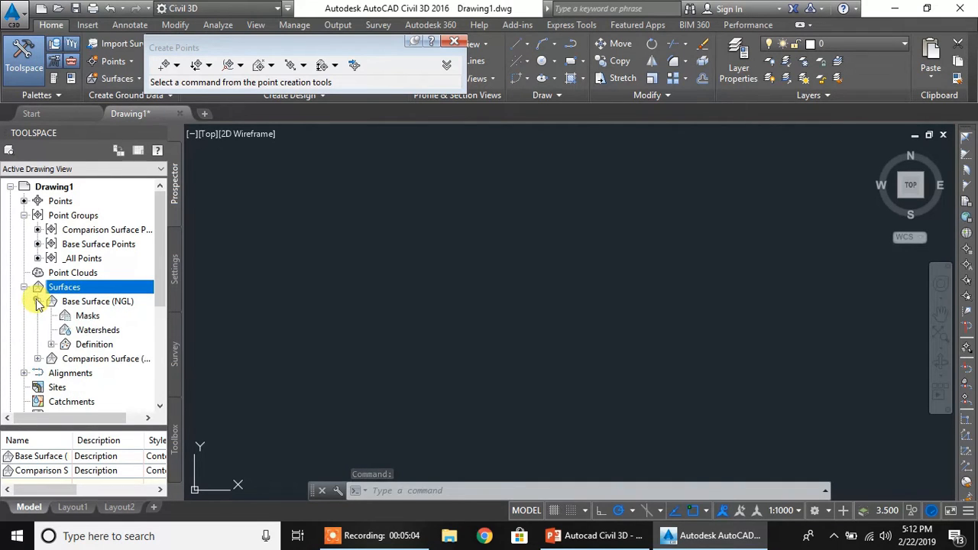
pyautogui.click(51, 344)
pyautogui.click(130, 374)
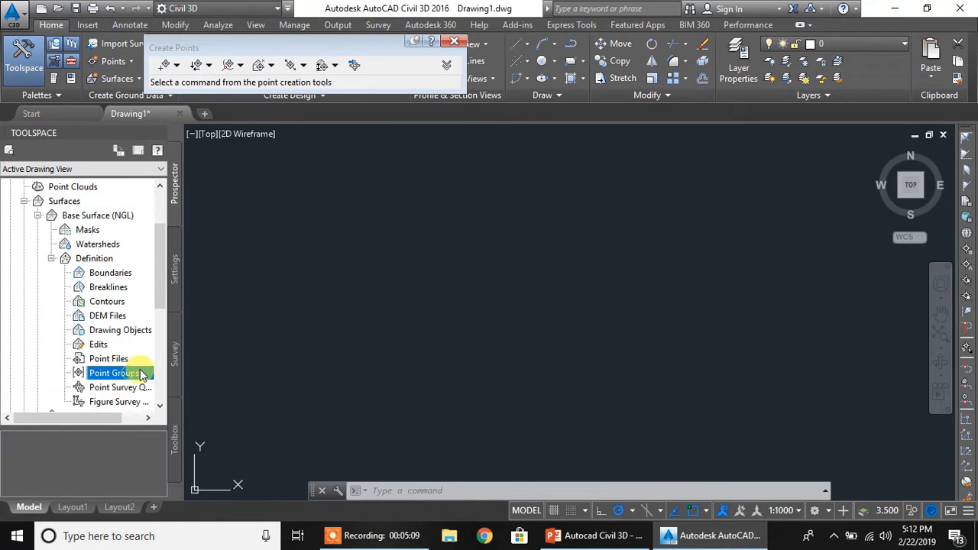
pyautogui.rightClick(141, 374)
pyautogui.click(174, 376)
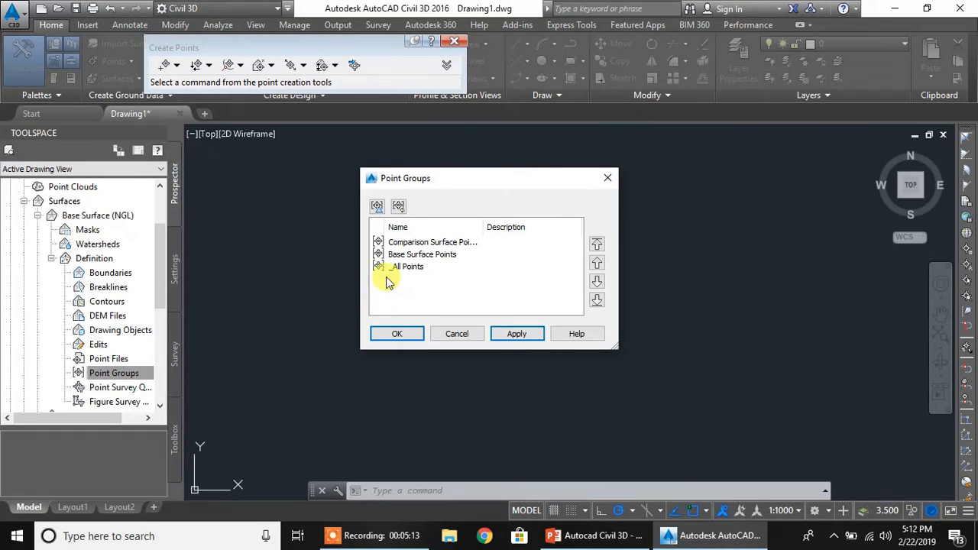
pyautogui.click(413, 256)
pyautogui.click(405, 334)
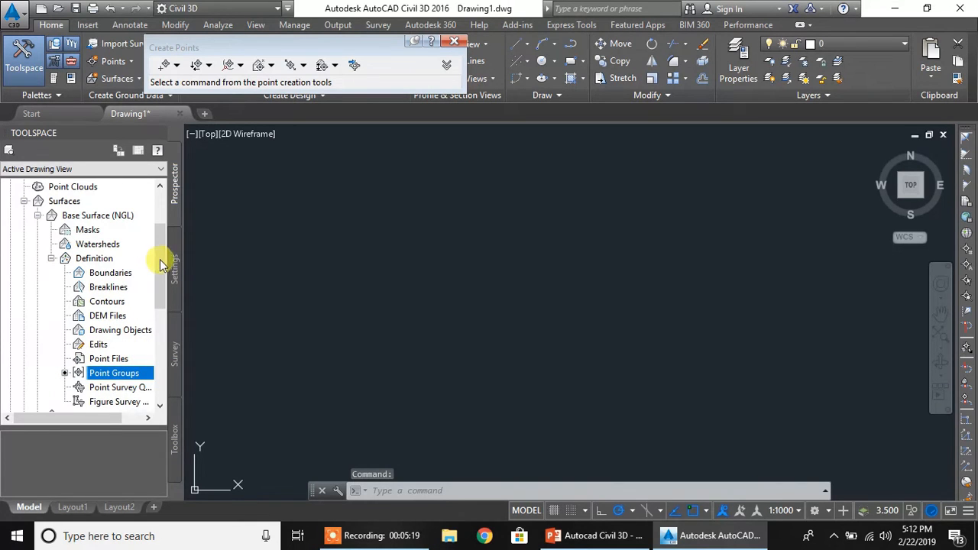
pyautogui.click(38, 216)
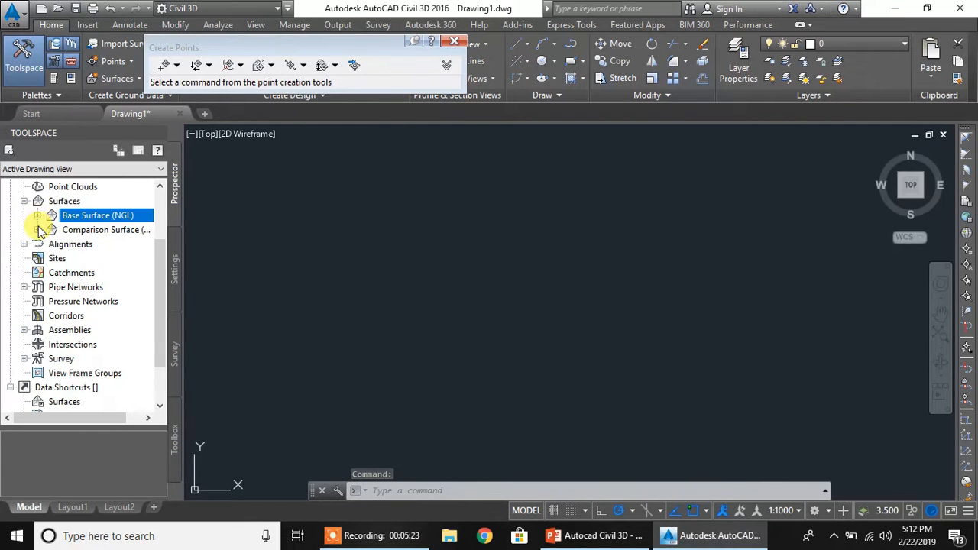
# - Add the Comparison Surface Points group to the definition of Comparison Surface (FGL)
pyautogui.click(38, 230)
pyautogui.click(52, 273)
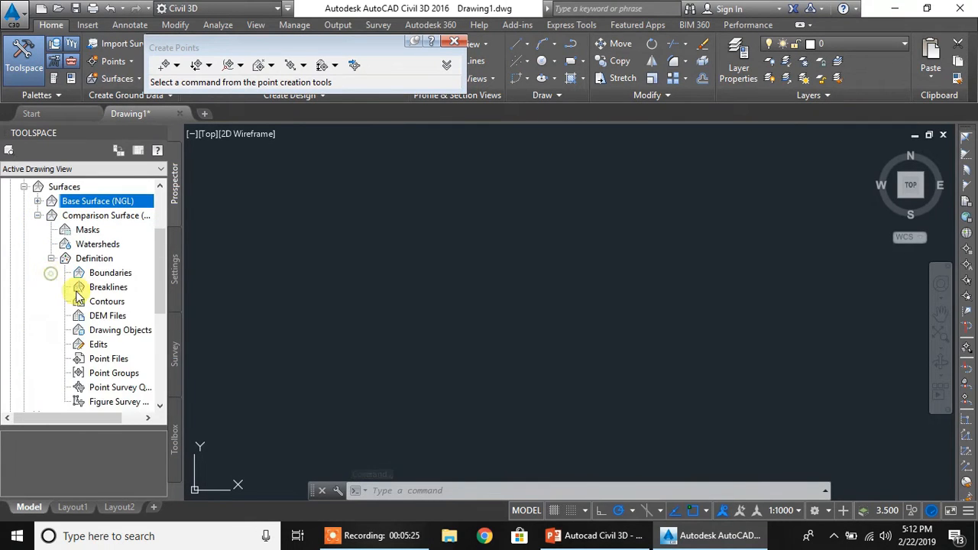
pyautogui.scroll(-2, 163, 264)
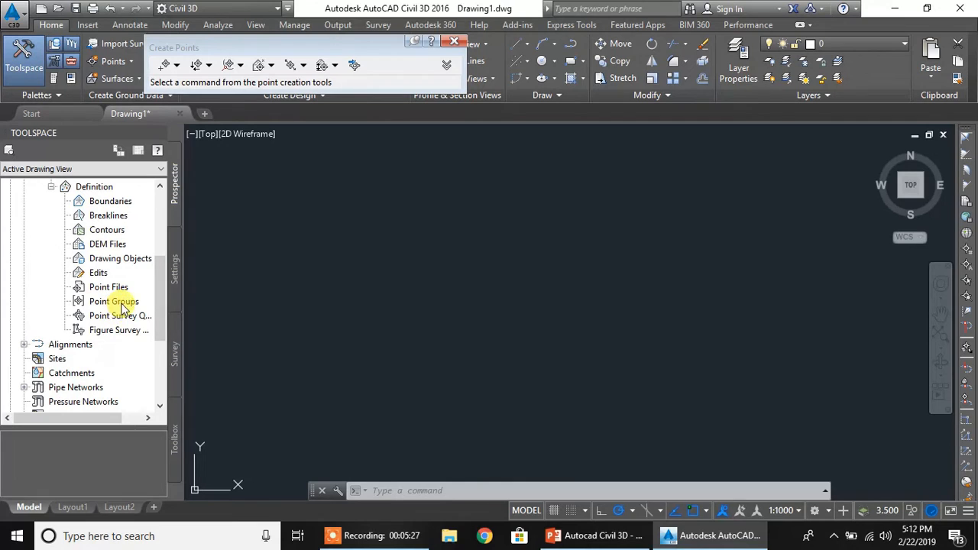
pyautogui.click(134, 303)
pyautogui.rightClick(134, 304)
pyautogui.click(177, 306)
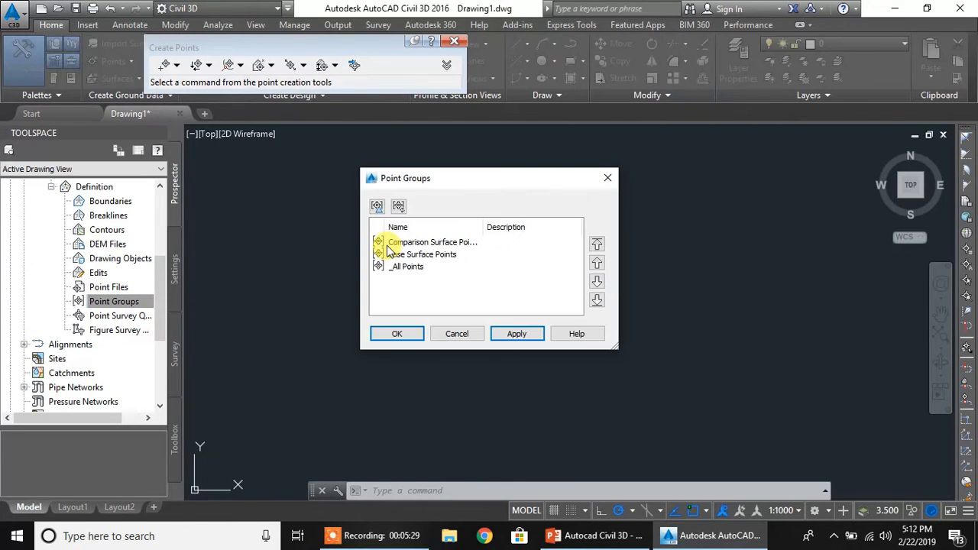
pyautogui.click(413, 243)
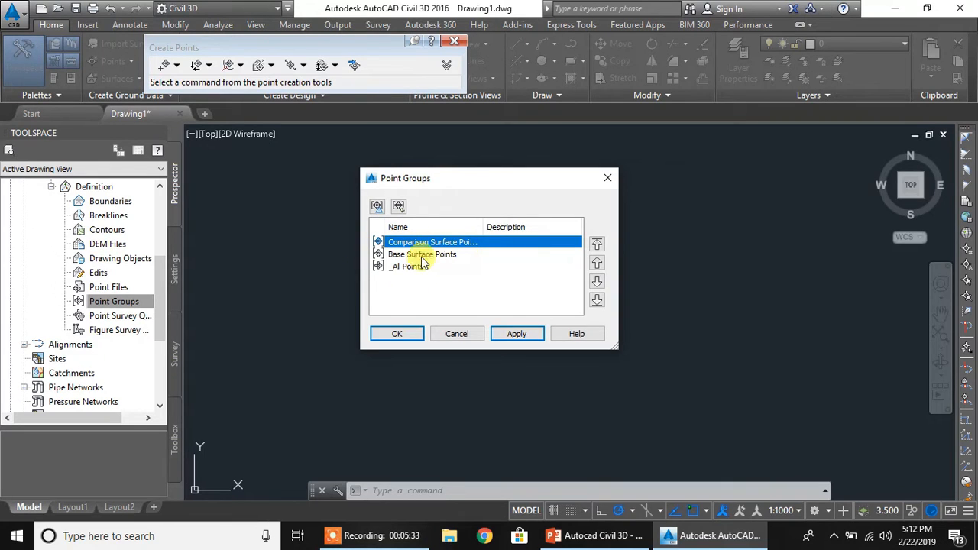
pyautogui.click(398, 334)
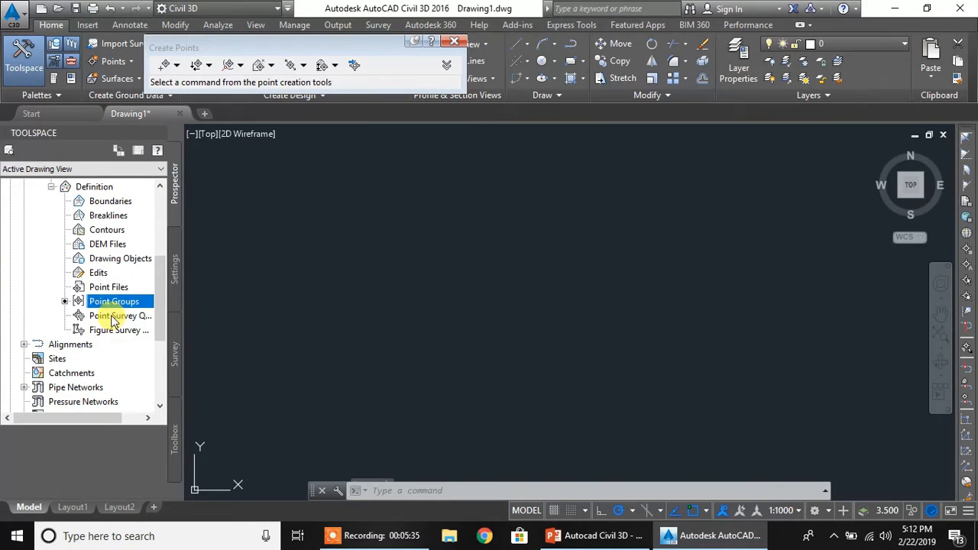
pyautogui.scroll(2, 161, 269)
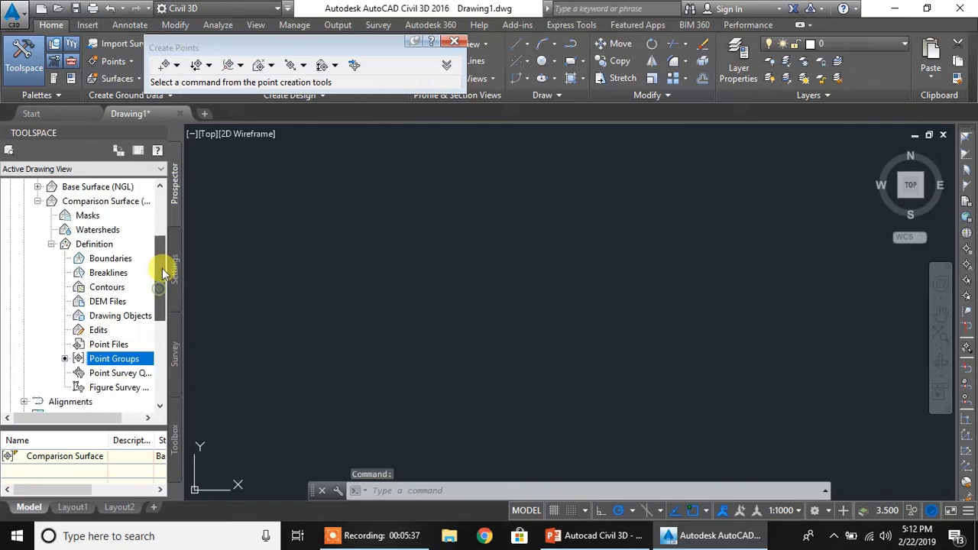
pyautogui.scroll(1, 161, 270)
pyautogui.click(39, 217)
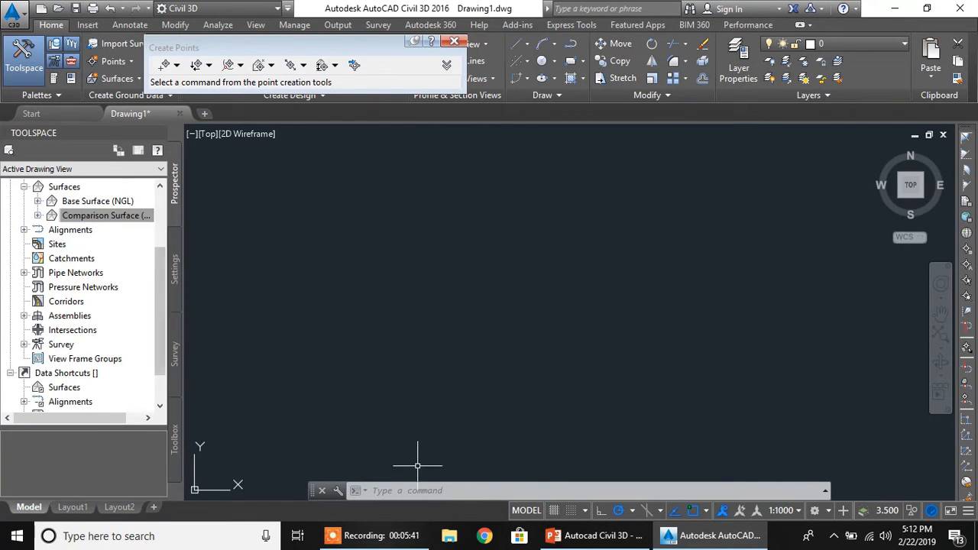
# - Zoom to the drawing's extents and examine the points and contours of both surfaces
pyautogui.click(419, 491)
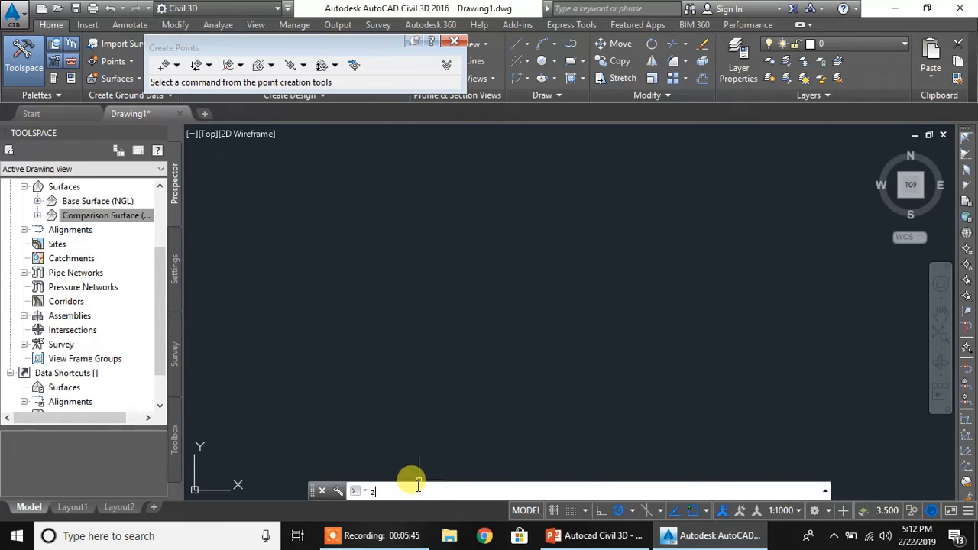
pyautogui.press('Return')
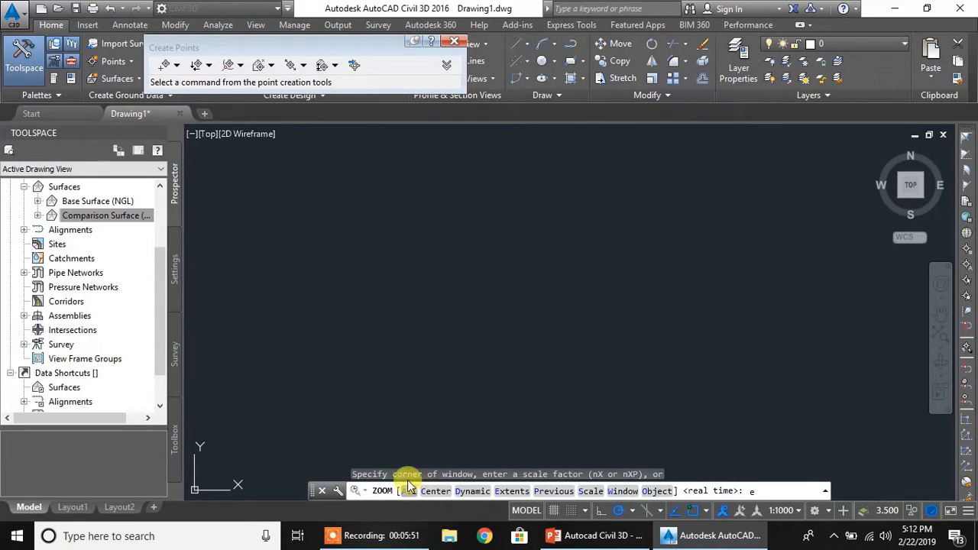
pyautogui.press('Return')
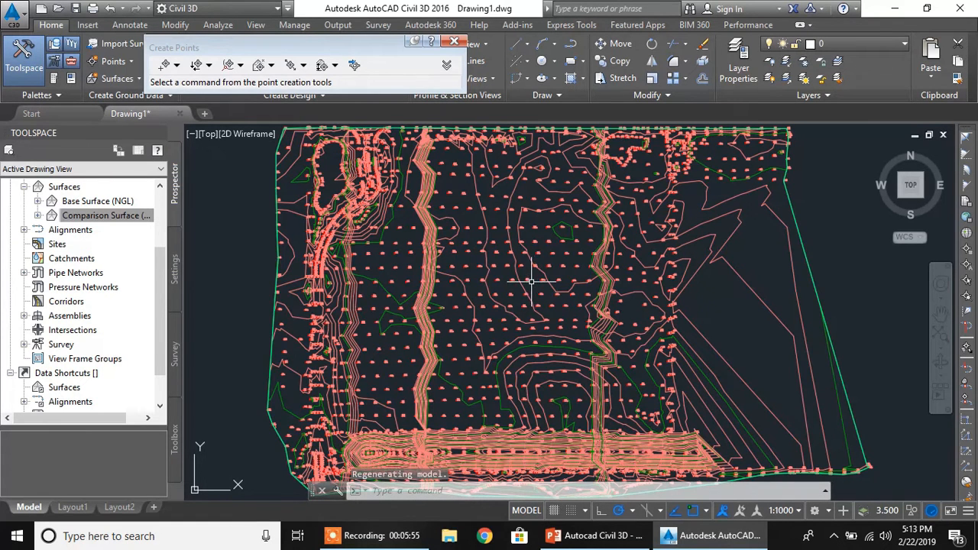
pyautogui.scroll(2, 537, 261)
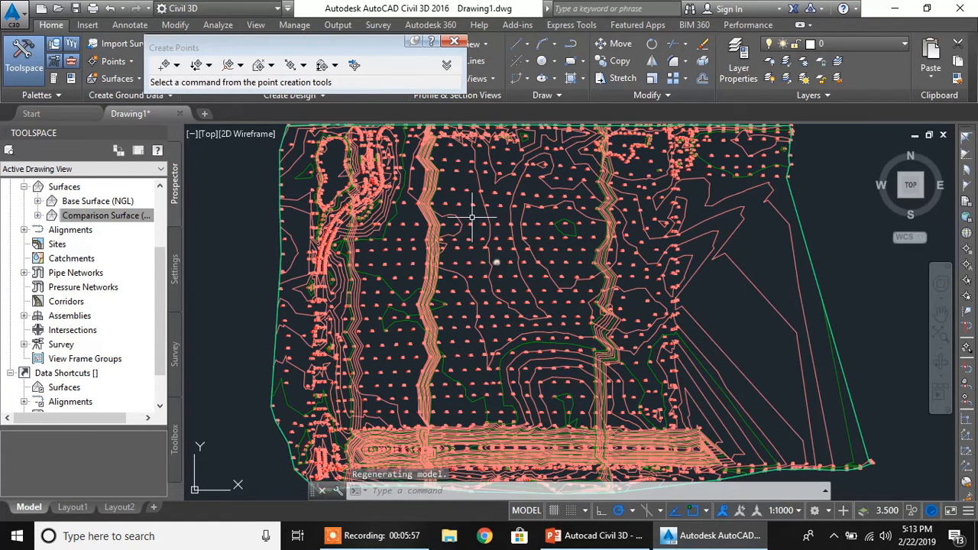
pyautogui.scroll(3, 474, 212)
pyautogui.scroll(10, 416, 180)
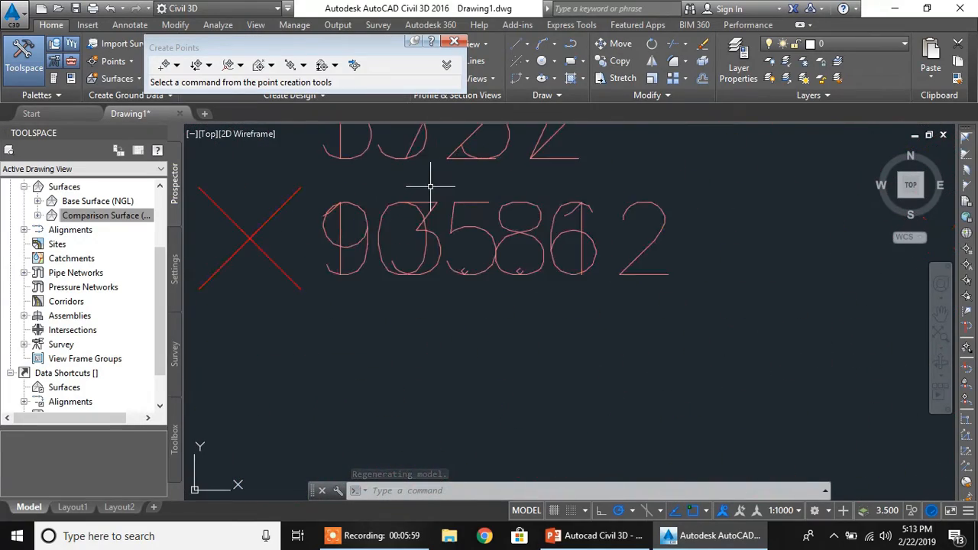
pyautogui.scroll(-15, 430, 187)
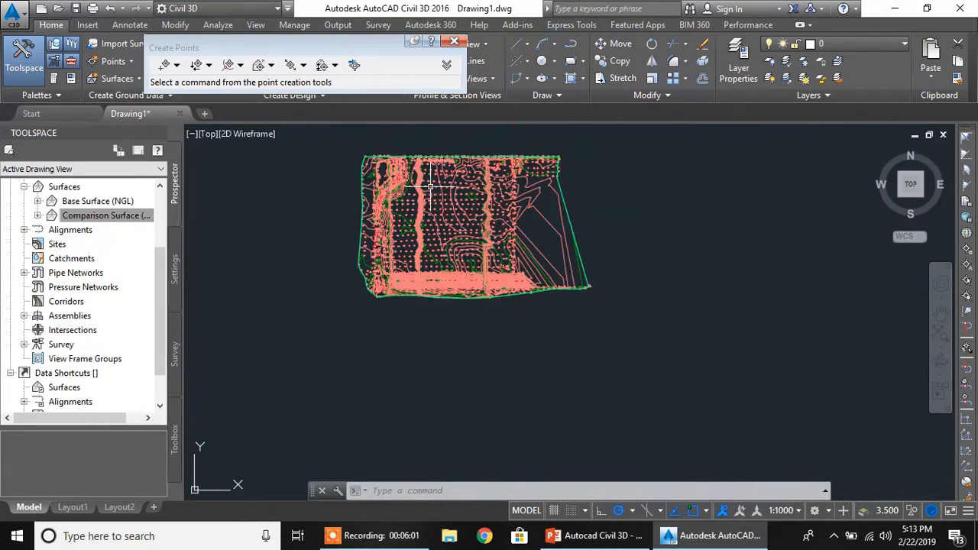
pyautogui.scroll(5, 425, 277)
pyautogui.scroll(-3, 425, 277)
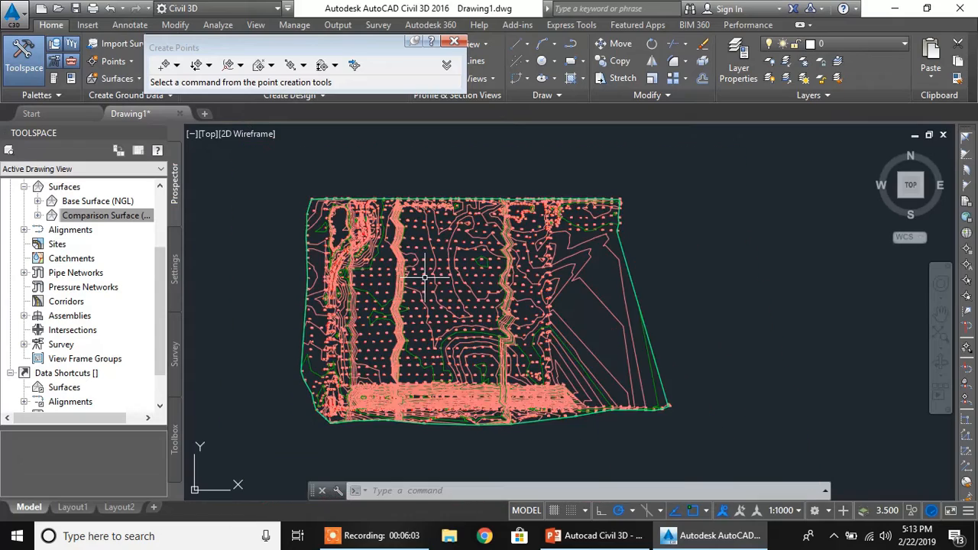
pyautogui.scroll(4, 415, 274)
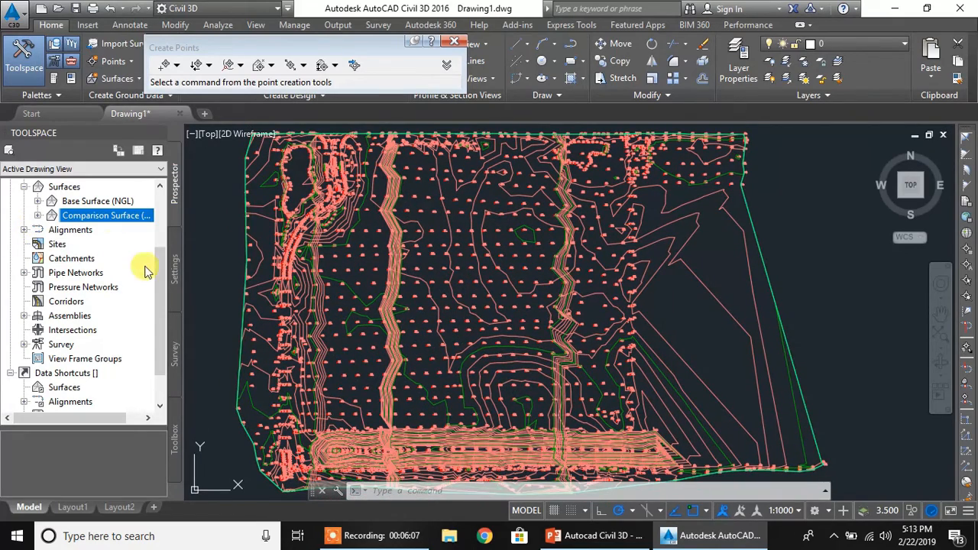
# - Start creating another surface of type TIN volume surface and name it Volume Surface
pyautogui.scroll(2, 160, 301)
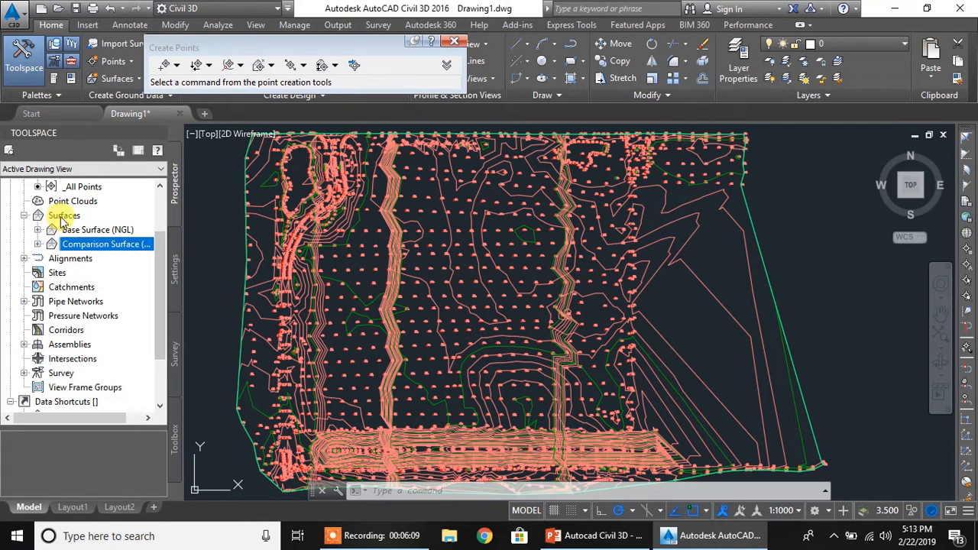
pyautogui.click(68, 216)
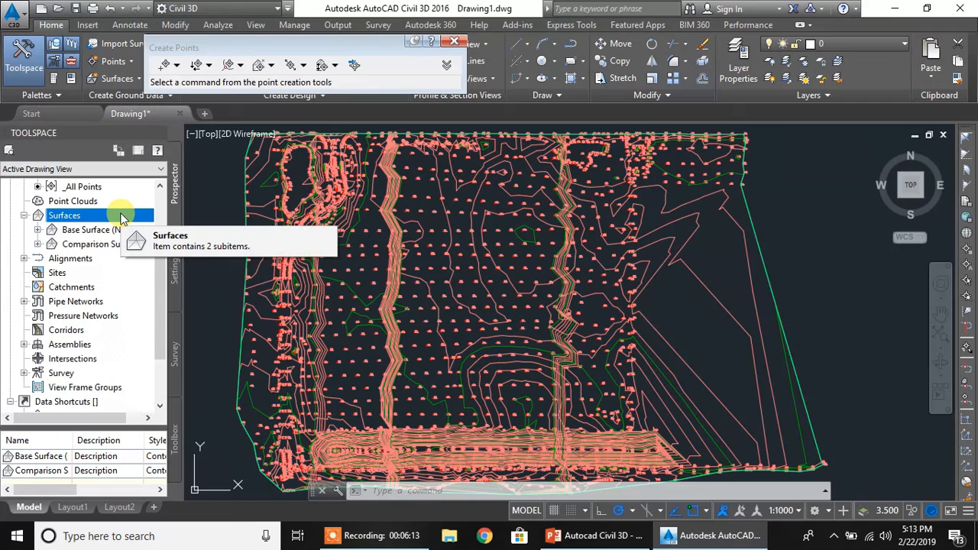
pyautogui.rightClick(121, 219)
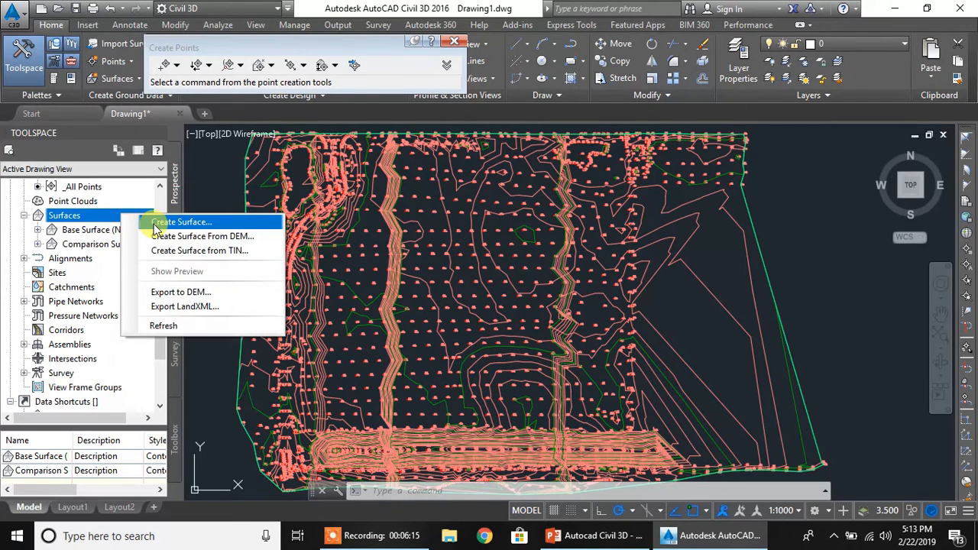
pyautogui.click(156, 227)
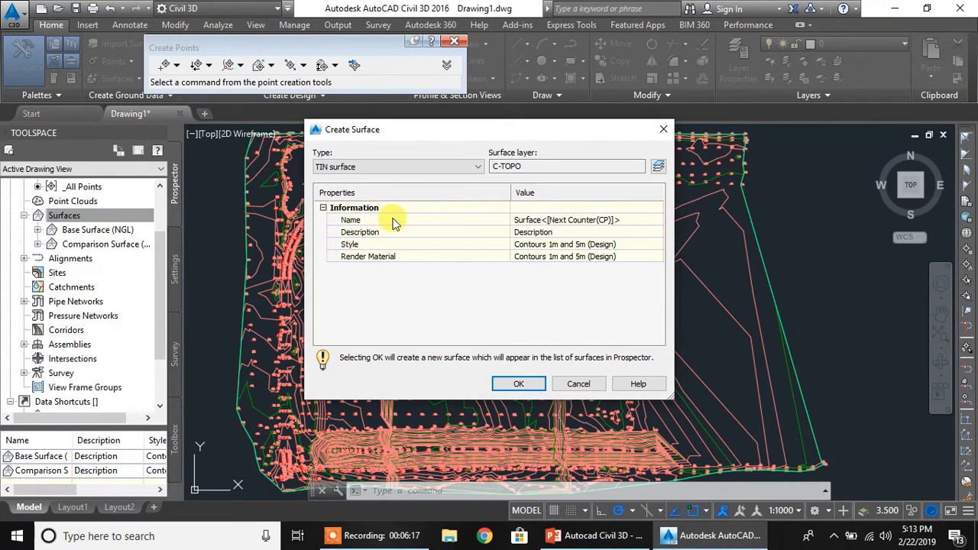
pyautogui.click(596, 220)
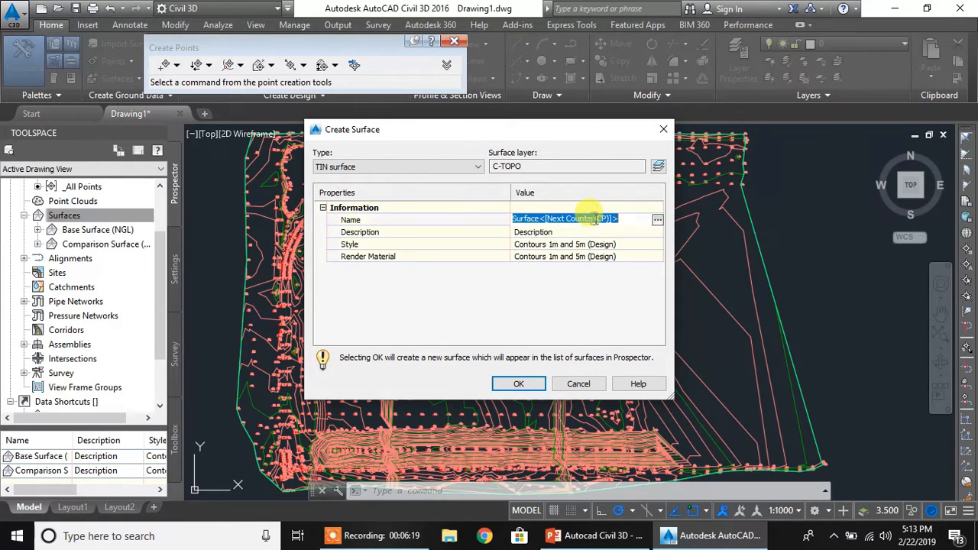
pyautogui.click(390, 166)
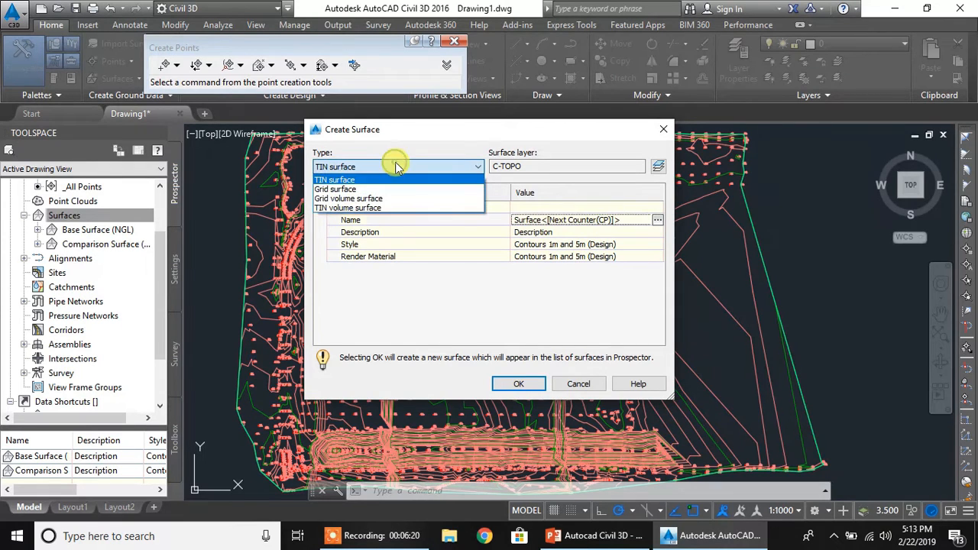
pyautogui.click(356, 206)
pyautogui.click(600, 220)
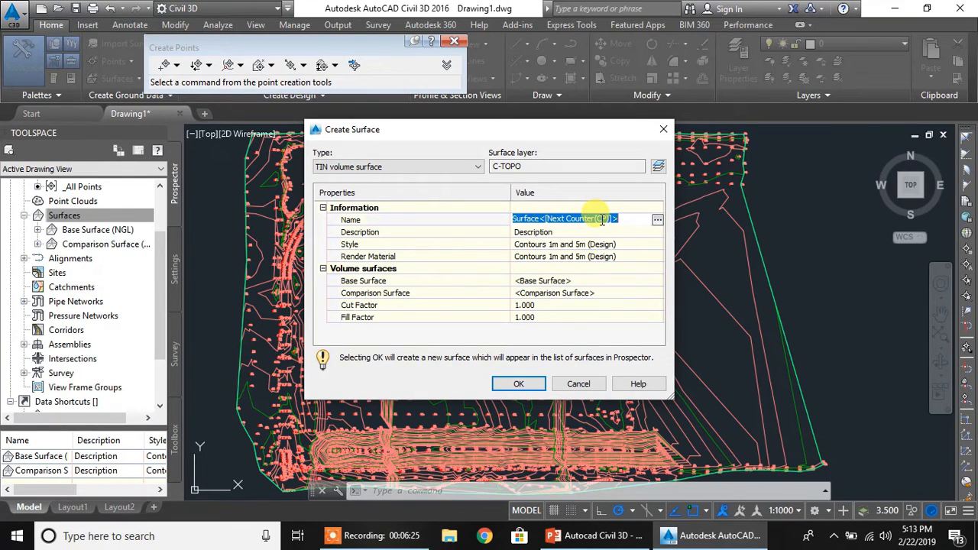
pyautogui.write('Volume Surface')
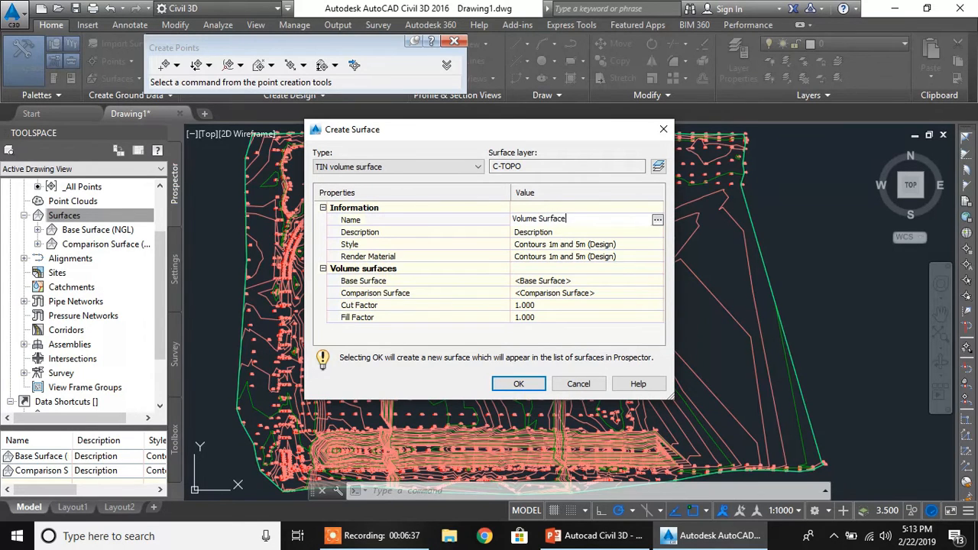
# - Assign Base Surface (NGL) as the base and Comparison Surface (FGL) as the comparison surface, and create the volume surface
pyautogui.click(594, 281)
pyautogui.click(658, 280)
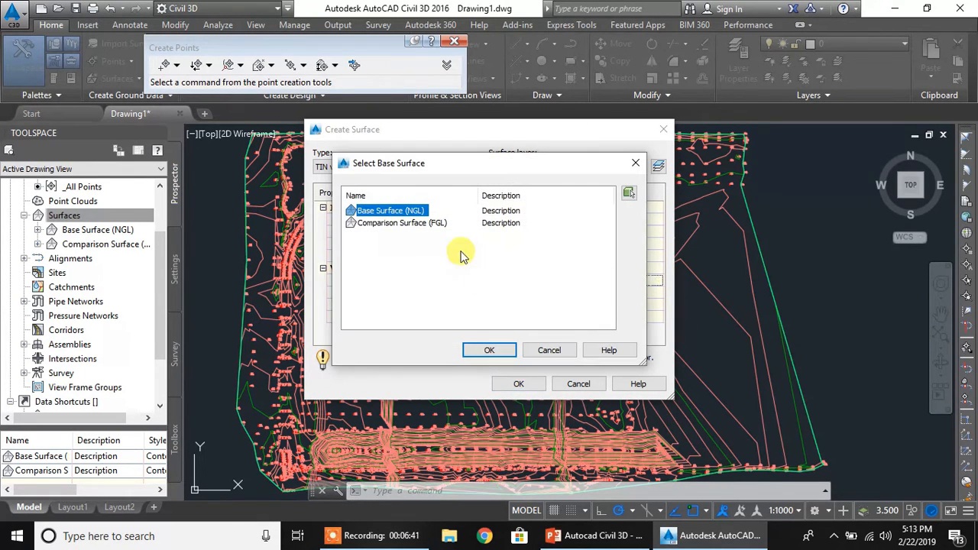
pyautogui.click(500, 348)
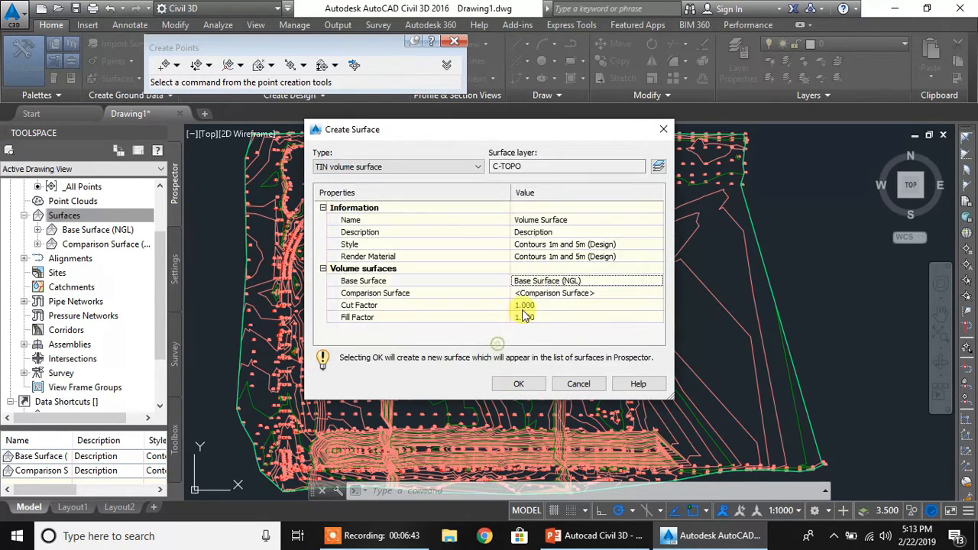
pyautogui.click(566, 293)
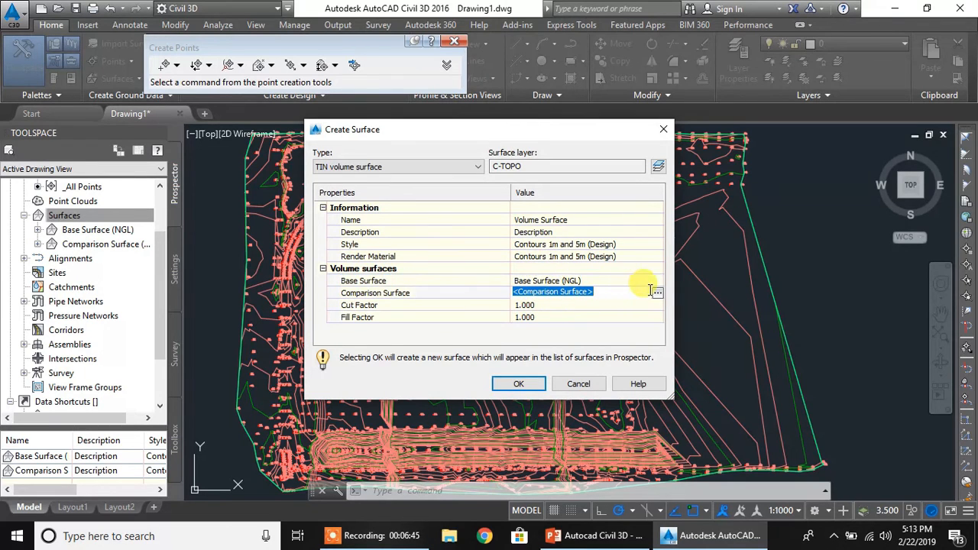
pyautogui.click(657, 292)
pyautogui.click(412, 223)
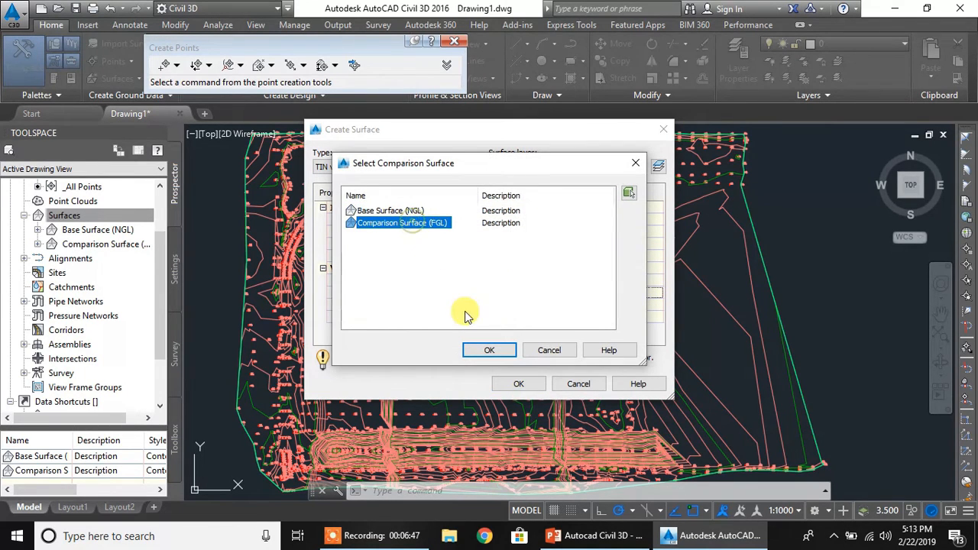
pyautogui.click(481, 350)
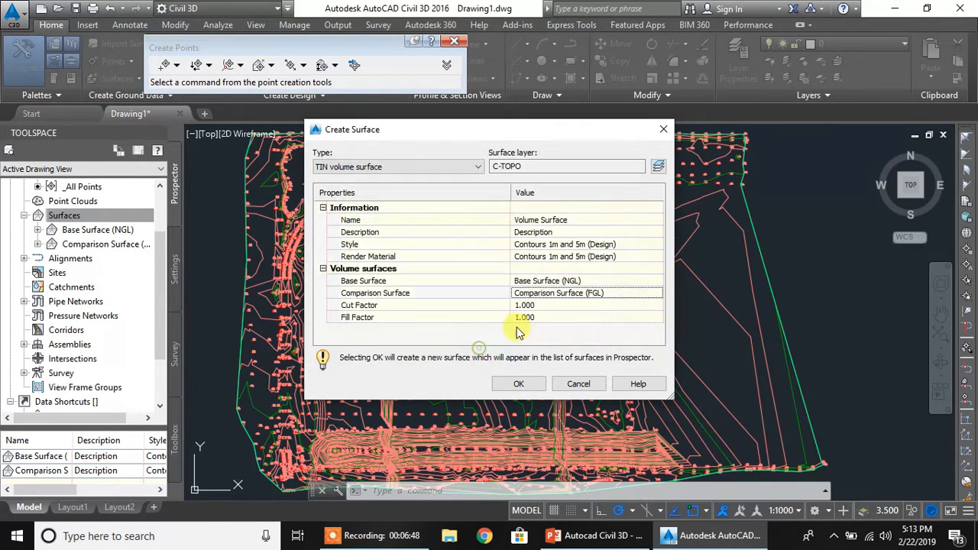
pyautogui.click(518, 384)
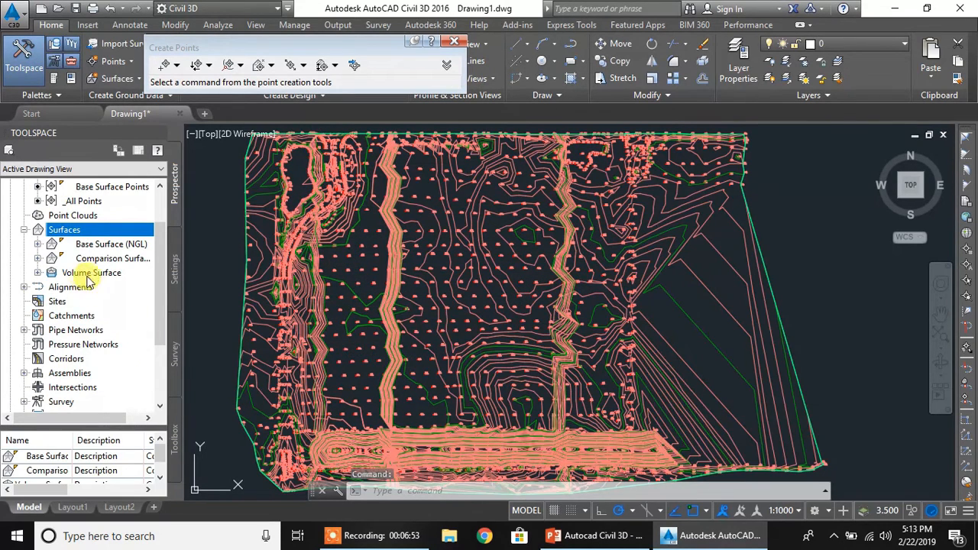
# - Expand Volume Surface in the surfaces tree and close the Create Points toolbar
pyautogui.click(92, 274)
pyautogui.click(36, 273)
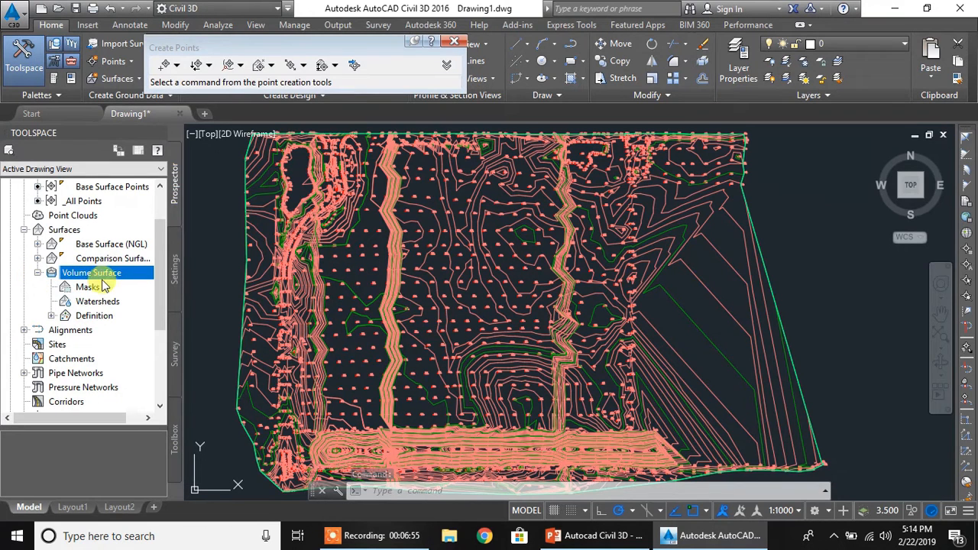
pyautogui.click(455, 43)
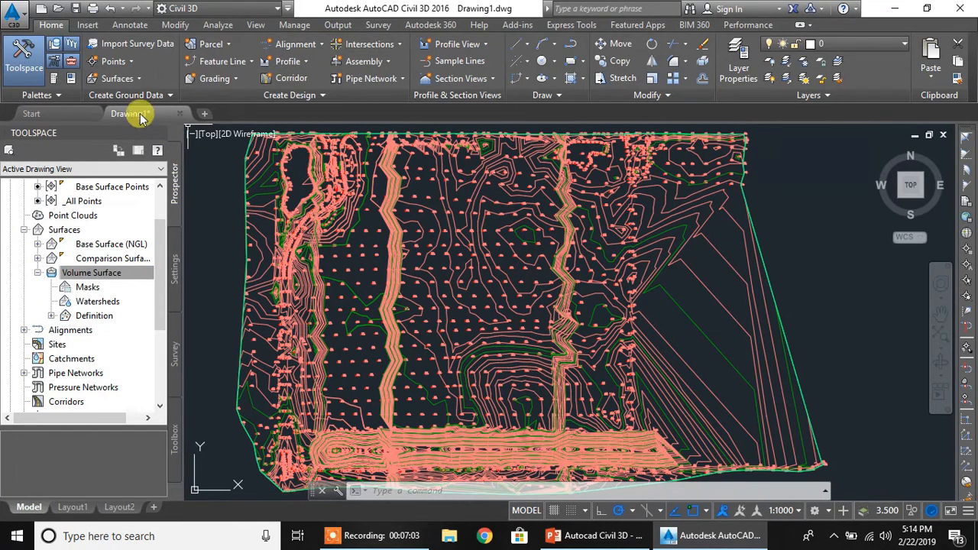
# - Add Volume Surface to the Volumes Dashboard and review its area, cut, fill and net columns
pyautogui.click(219, 29)
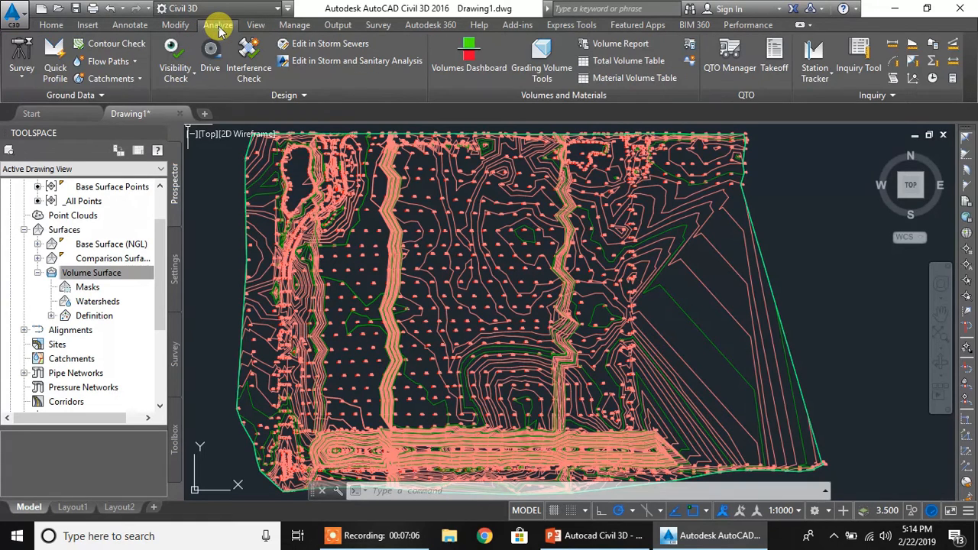
pyautogui.click(458, 68)
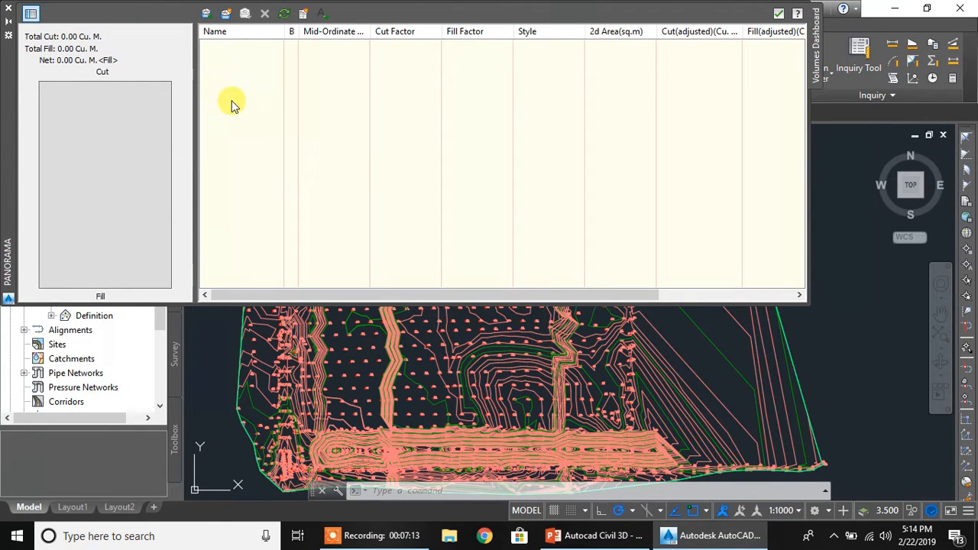
pyautogui.click(206, 16)
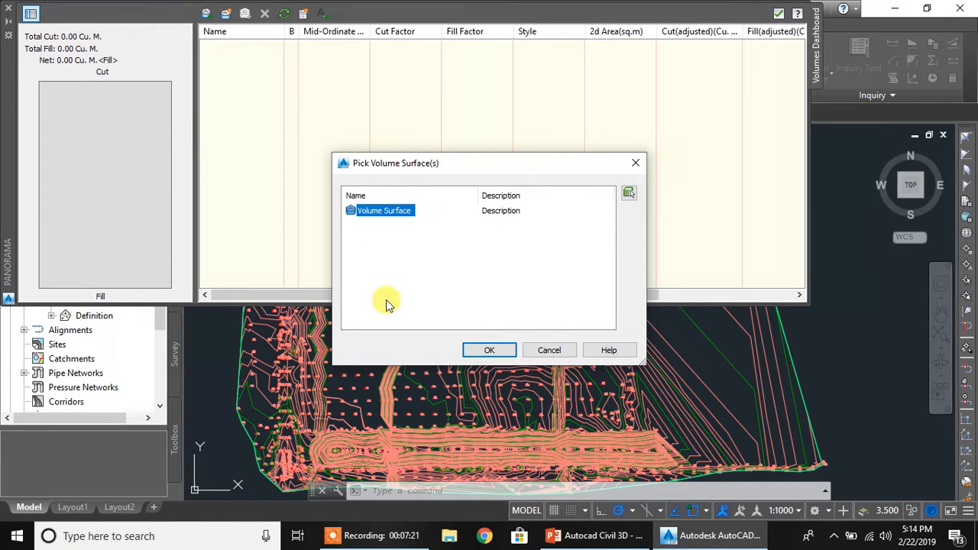
pyautogui.click(480, 356)
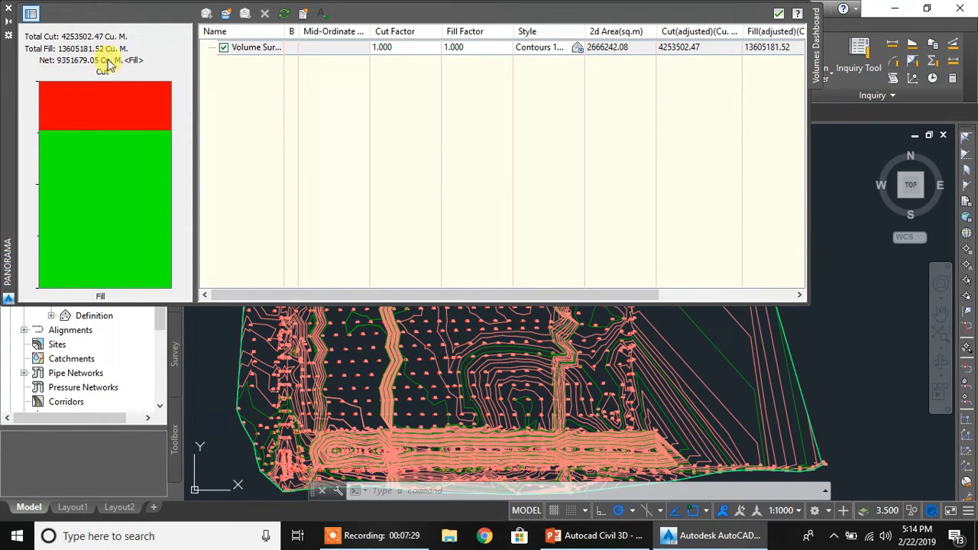
pyautogui.moveTo(389, 294); pyautogui.dragTo(542, 292)
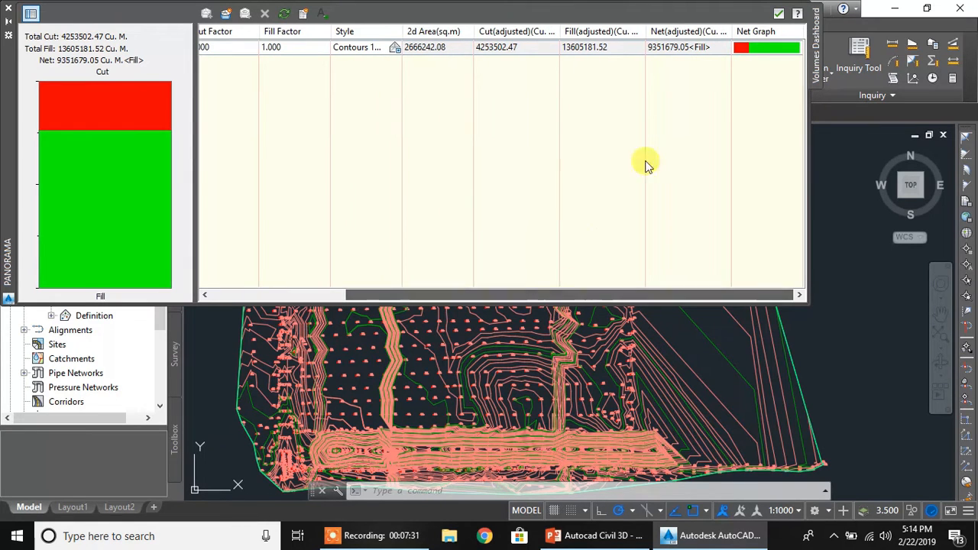
pyautogui.moveTo(526, 297); pyautogui.dragTo(366, 293)
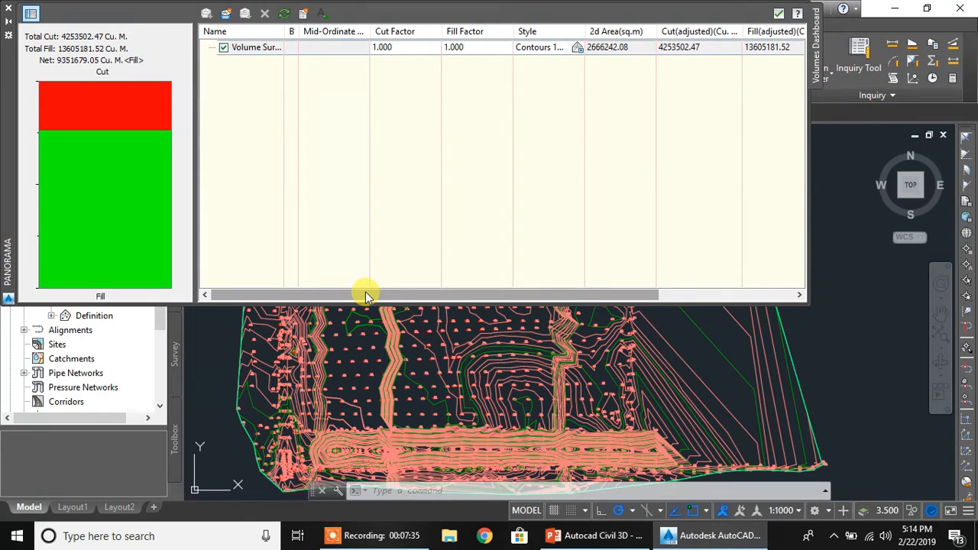
# - Generate the Cut/Fill Report for Volume Surface, review its summary and totals, and close the report and the dashboard
pyautogui.click(303, 15)
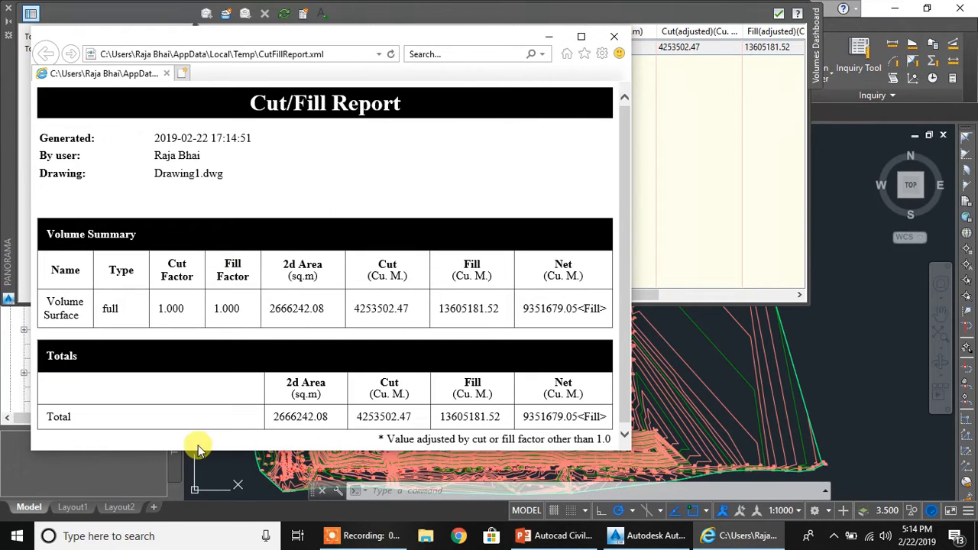
pyautogui.moveTo(623, 222); pyautogui.dragTo(624, 365)
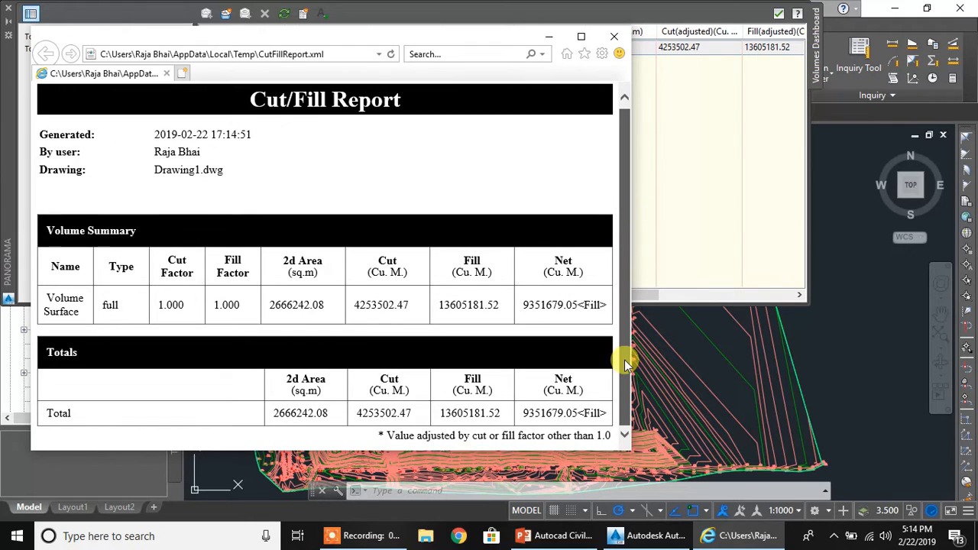
pyautogui.moveTo(622, 202); pyautogui.dragTo(622, 164)
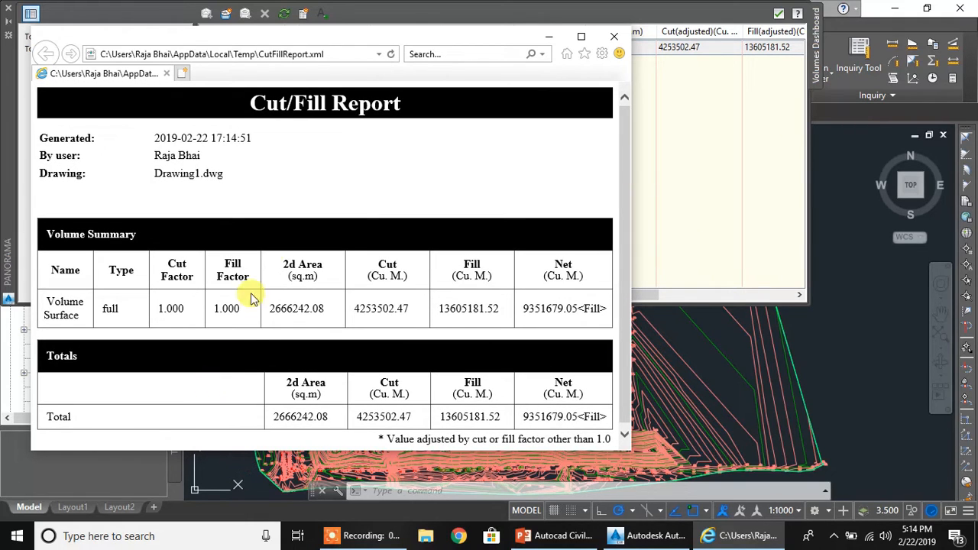
pyautogui.click(616, 37)
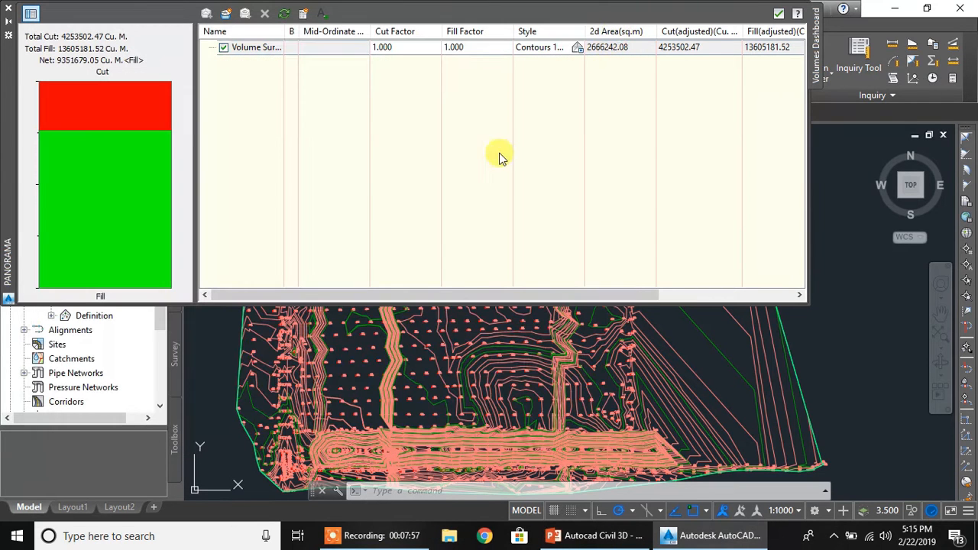
pyautogui.click(779, 14)
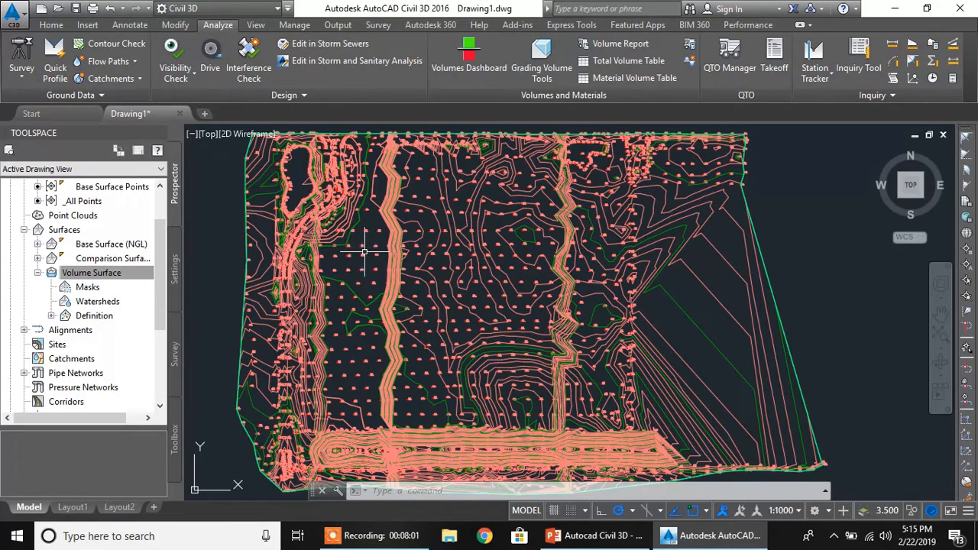
# - Edit Volume Surface's style, Contours 1m and 5m (Design), and set the major contour color to red
pyautogui.scroll(-1, 398, 261)
pyautogui.scroll(1, 412, 272)
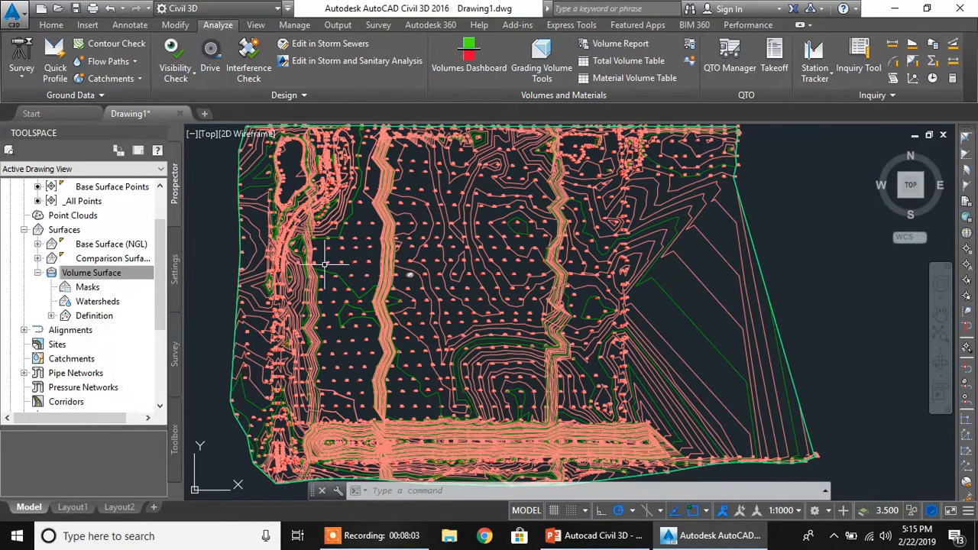
pyautogui.click(37, 273)
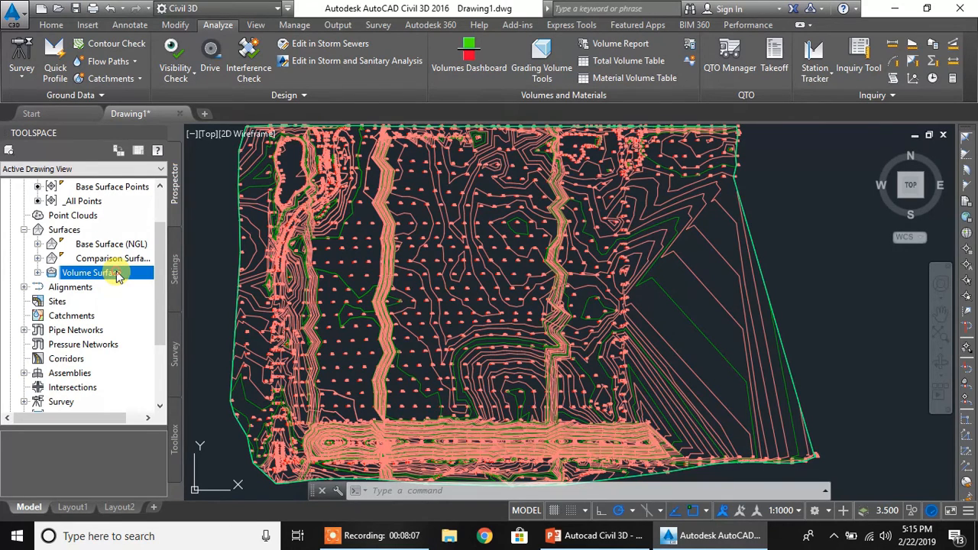
pyautogui.rightClick(119, 276)
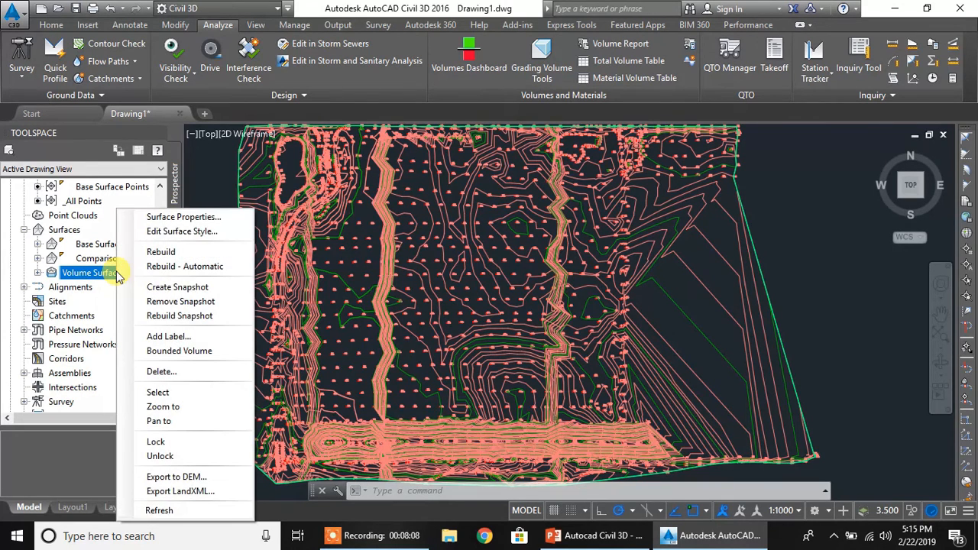
pyautogui.click(175, 233)
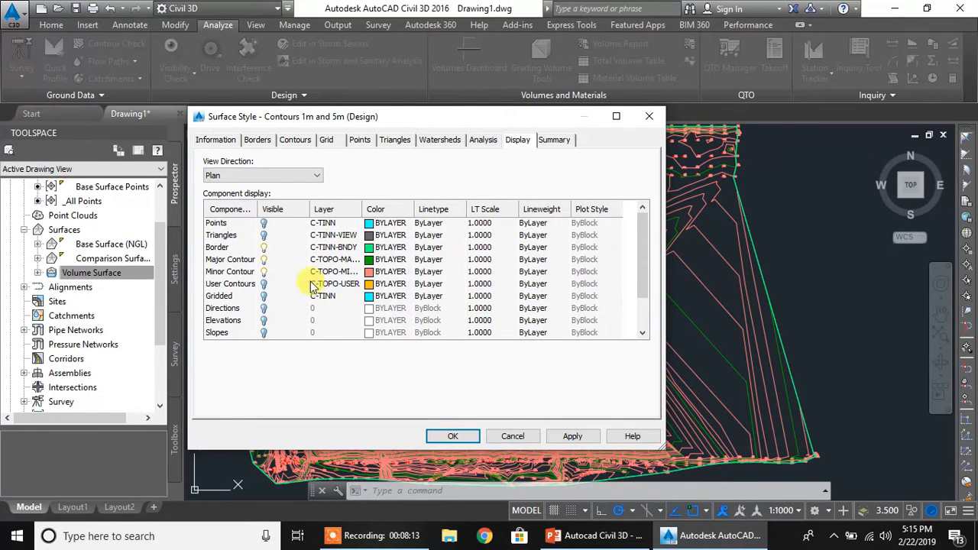
pyautogui.click(369, 260)
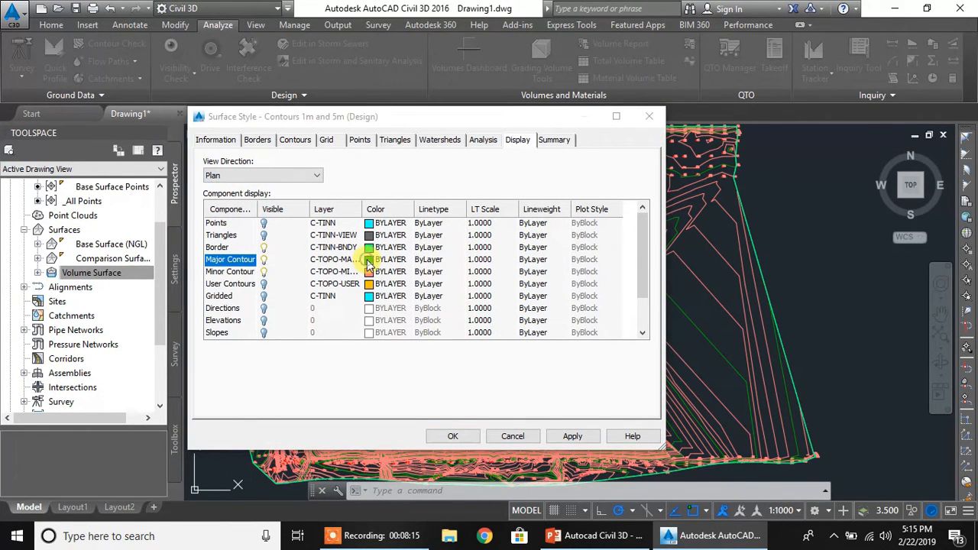
pyautogui.click(146, 217)
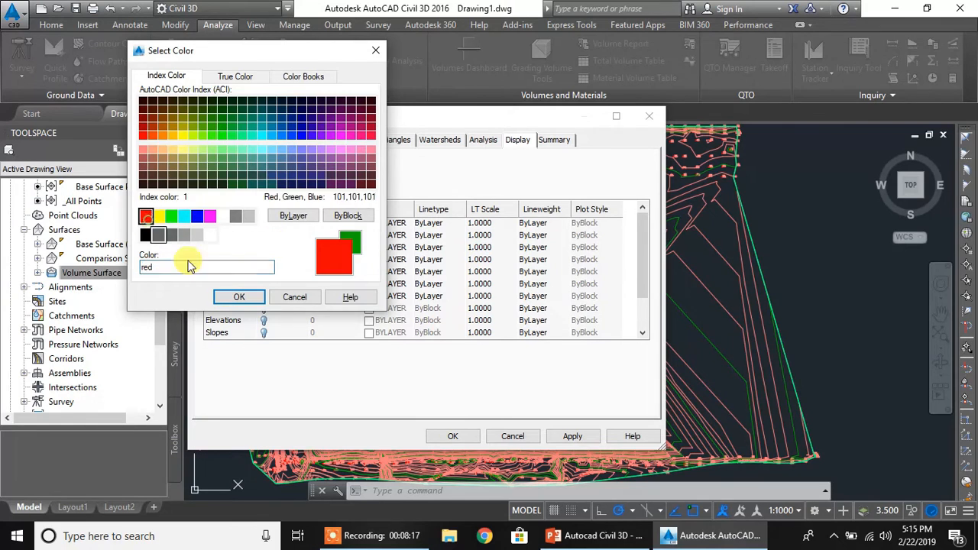
pyautogui.click(236, 298)
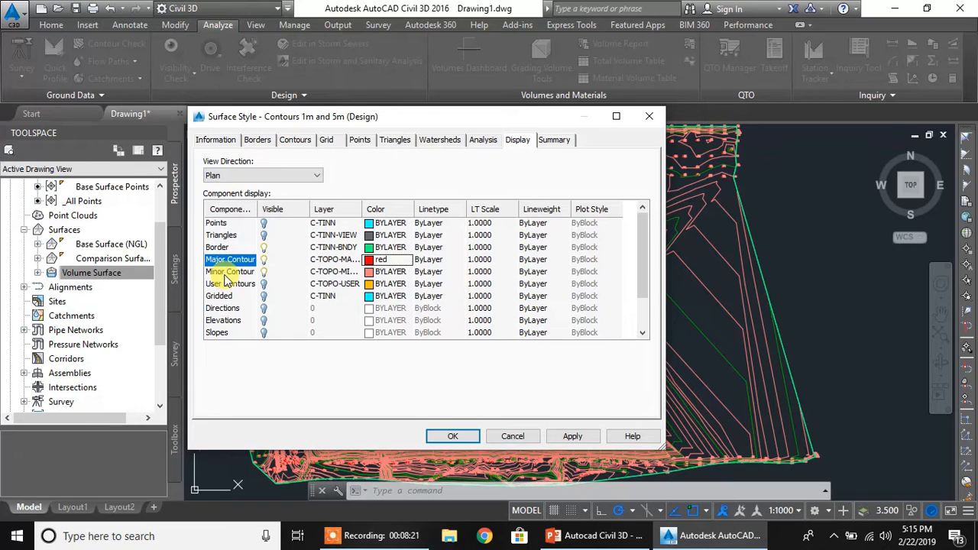
# - Set the minor contour color to green and apply the edited surface style
pyautogui.click(378, 271)
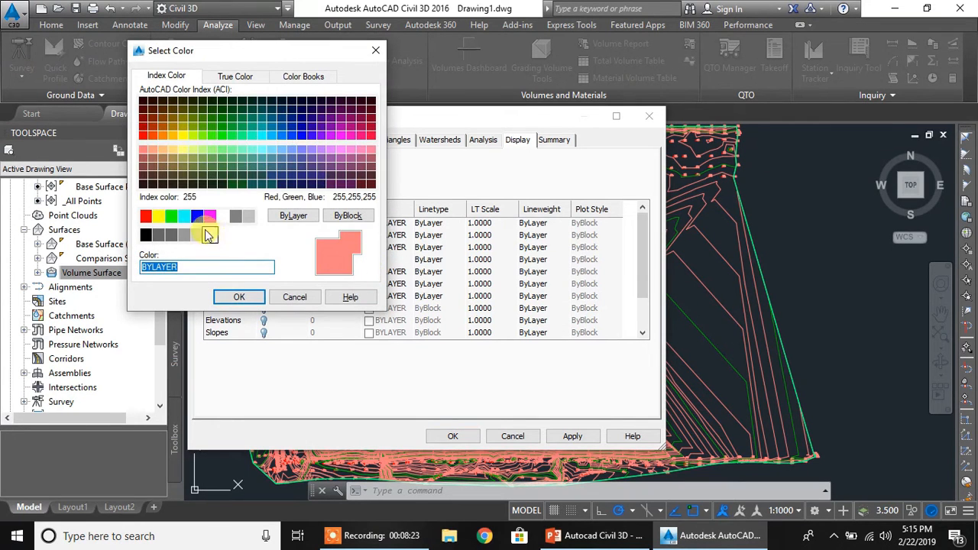
pyautogui.click(172, 216)
pyautogui.click(239, 298)
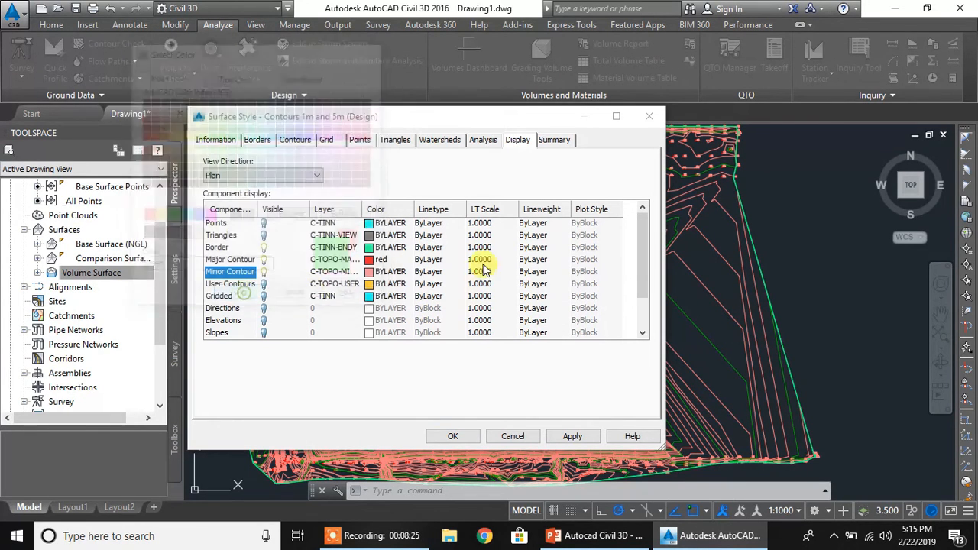
pyautogui.click(569, 437)
pyautogui.click(456, 436)
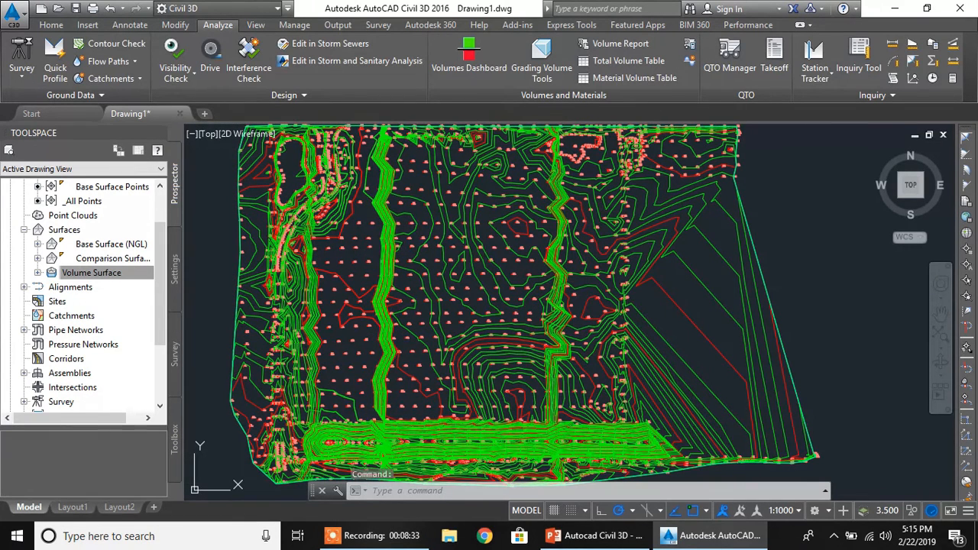
# - Open Volume Surface's properties and set its surface style to Cut and Fill Banding 0.5m Interval (2D)
pyautogui.click(111, 277)
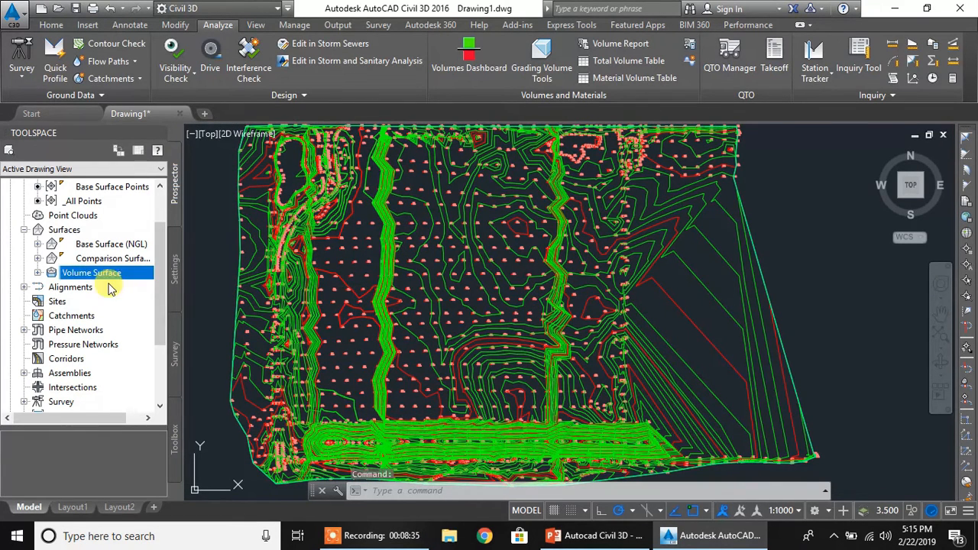
pyautogui.rightClick(120, 277)
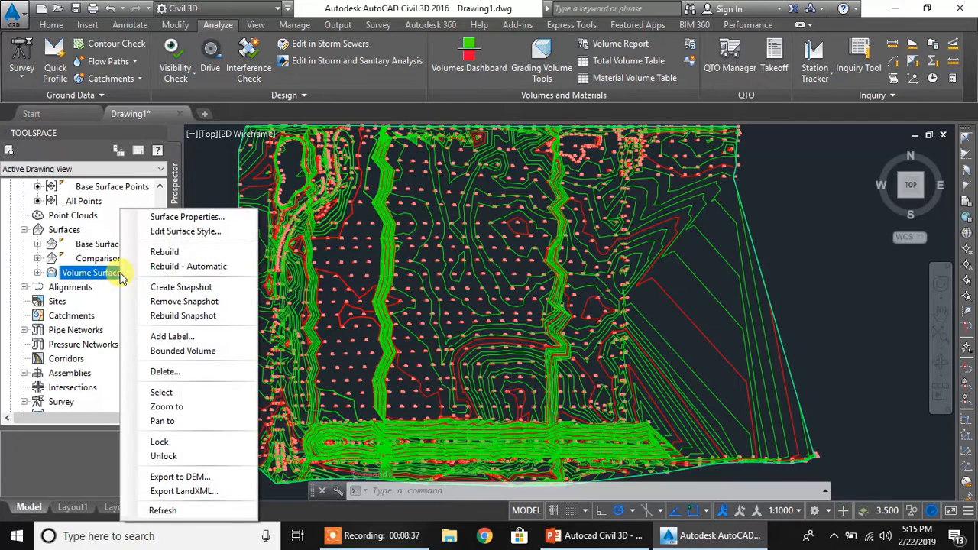
pyautogui.click(182, 217)
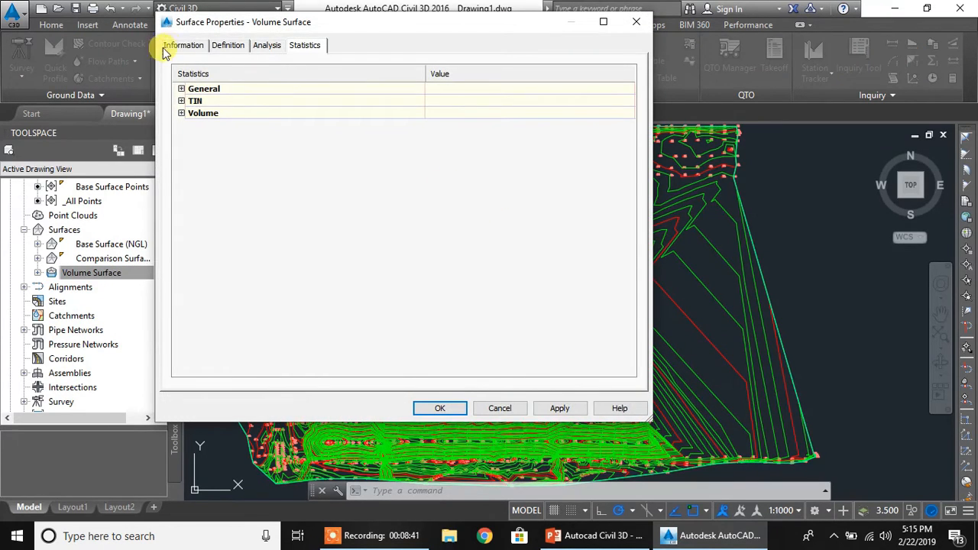
pyautogui.click(183, 46)
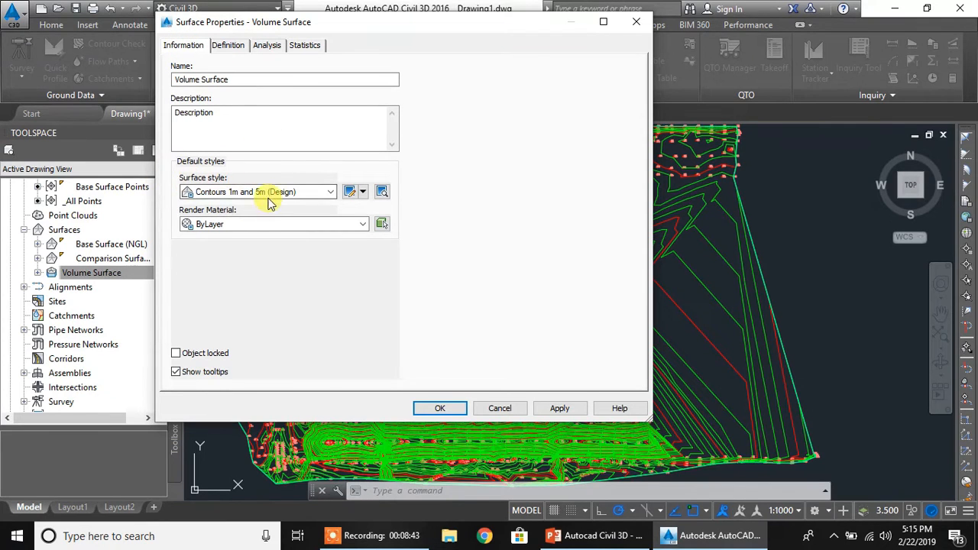
pyautogui.click(269, 193)
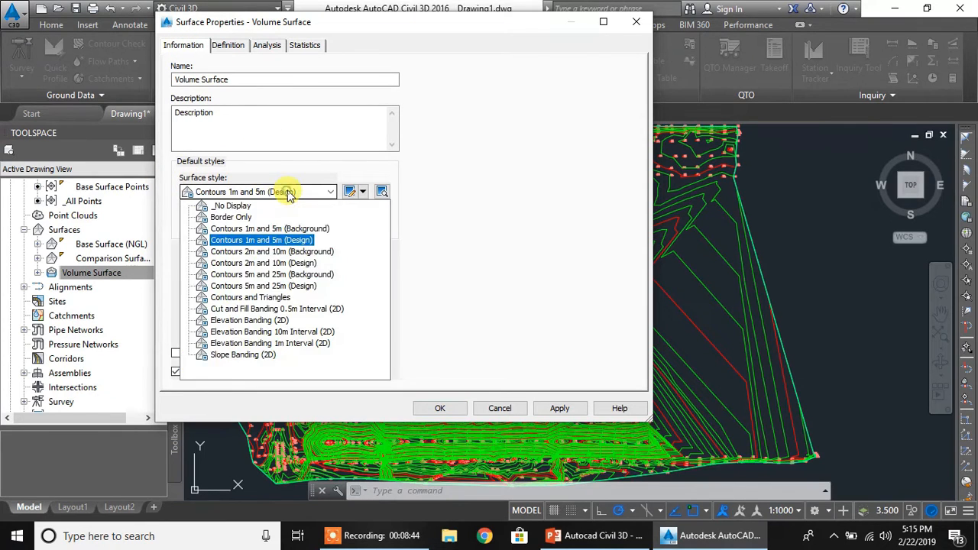
pyautogui.click(274, 309)
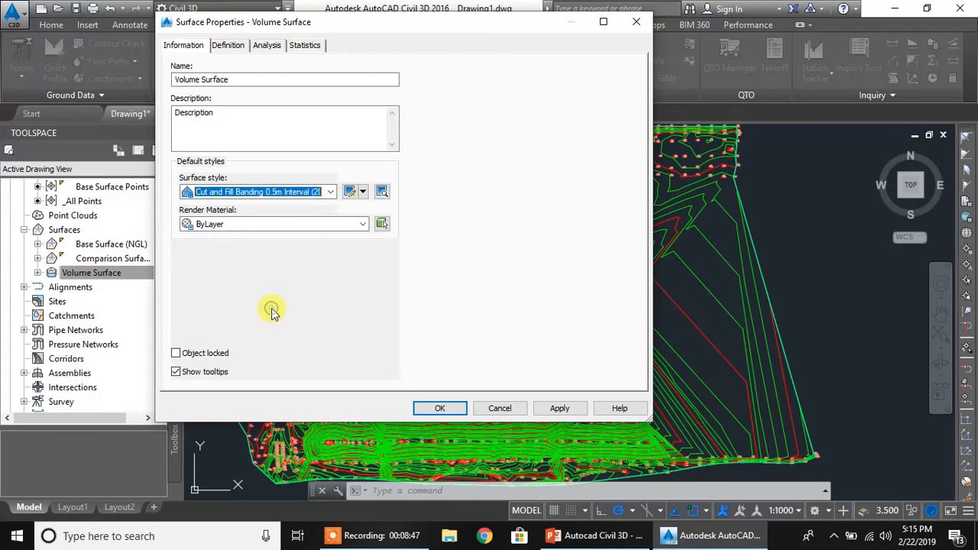
# - Generate Volume Surface's elevation analysis using range interval with datum, at a 5 m interval and 0 datum elevation, and apply it
pyautogui.click(267, 46)
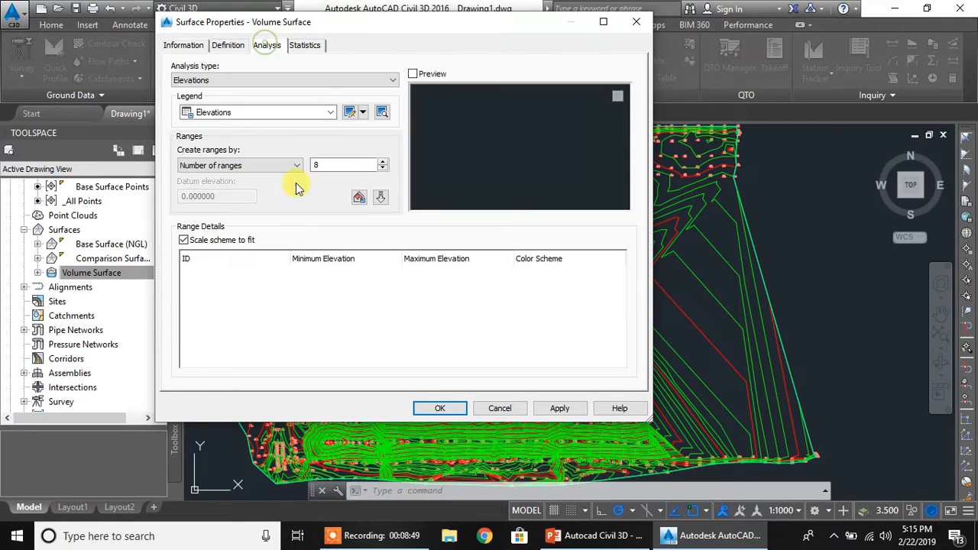
pyautogui.click(294, 166)
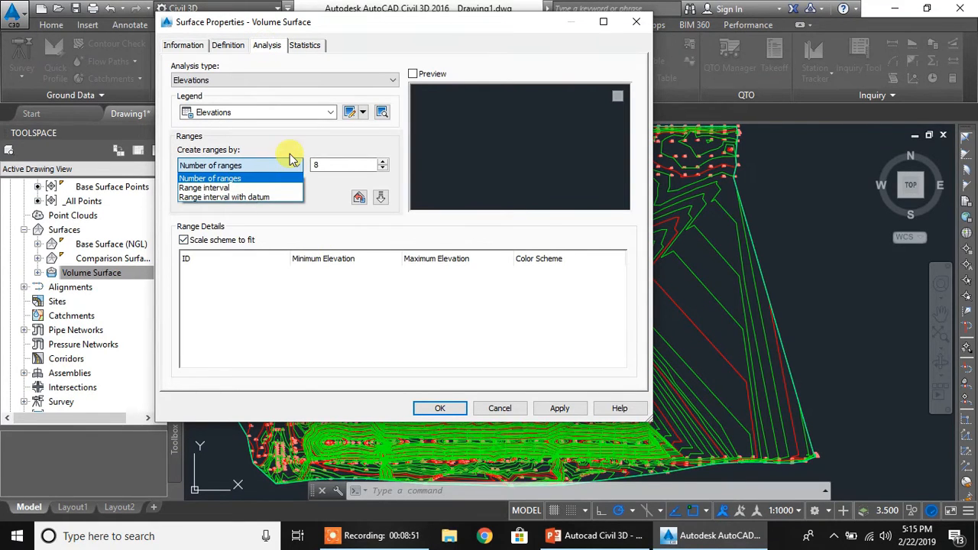
pyautogui.click(290, 159)
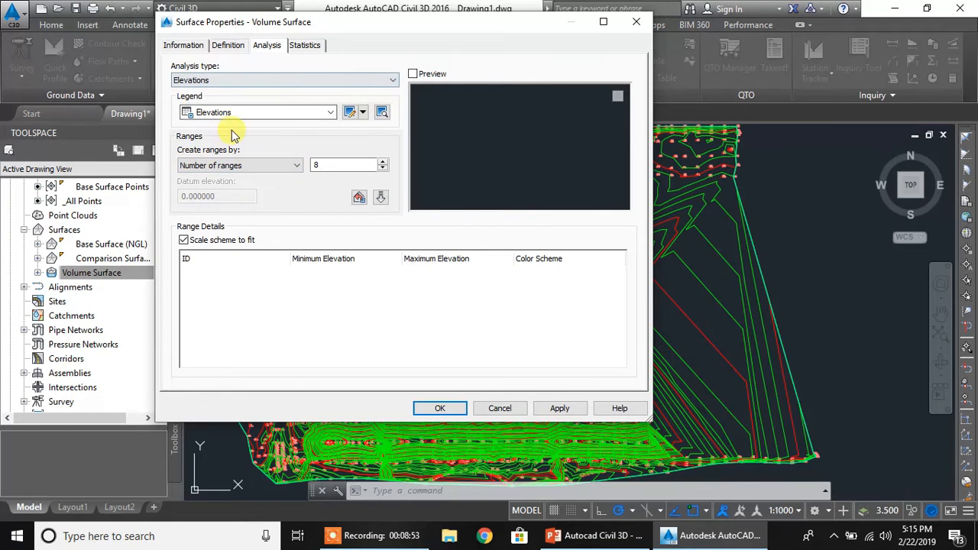
pyautogui.click(274, 165)
pyautogui.click(229, 198)
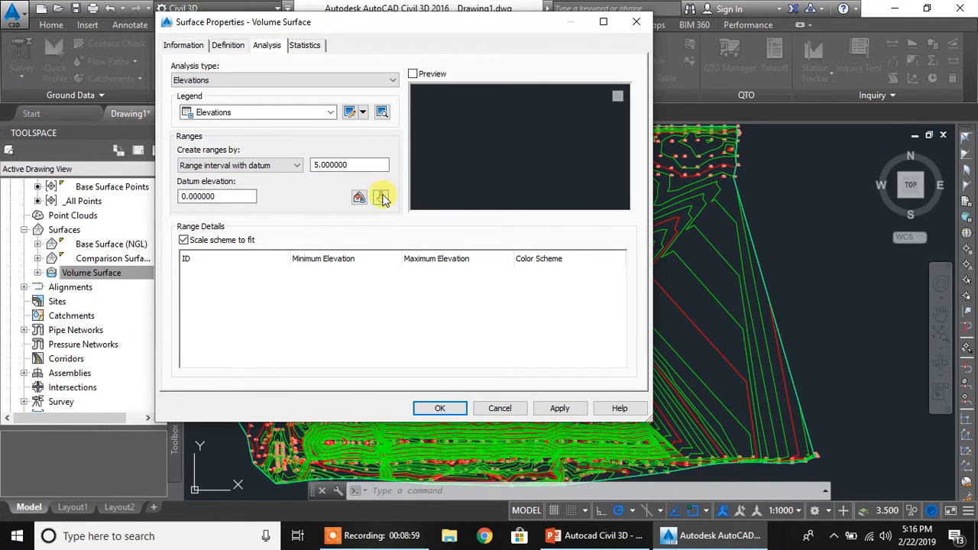
pyautogui.click(381, 197)
pyautogui.moveTo(621, 267)
pyautogui.mouseDown()
pyautogui.moveTo(625, 308)
pyautogui.moveTo(630, 266)
pyautogui.moveTo(618, 349)
pyautogui.moveTo(619, 277)
pyautogui.moveTo(621, 262)
pyautogui.moveTo(623, 323)
pyautogui.moveTo(631, 257)
pyautogui.mouseUp()
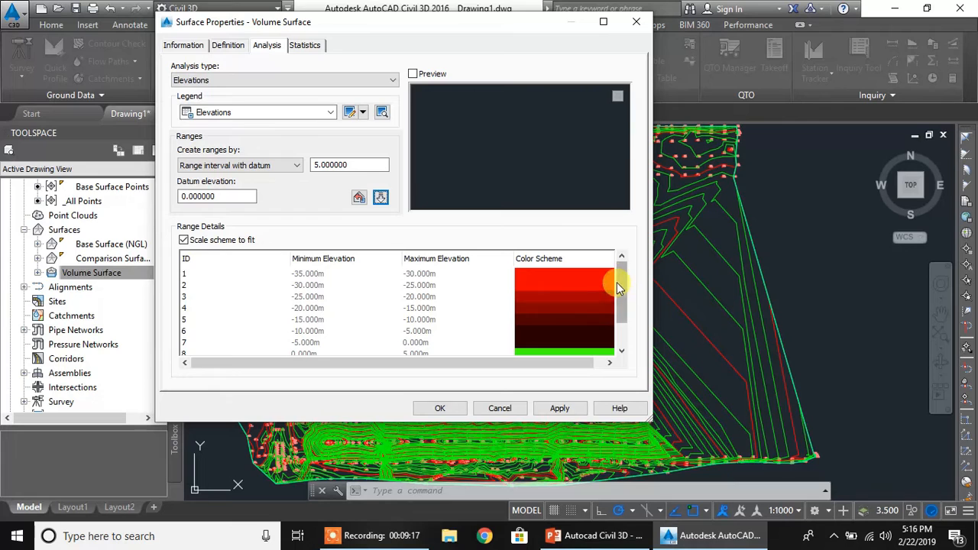
pyautogui.moveTo(623, 281); pyautogui.dragTo(624, 323)
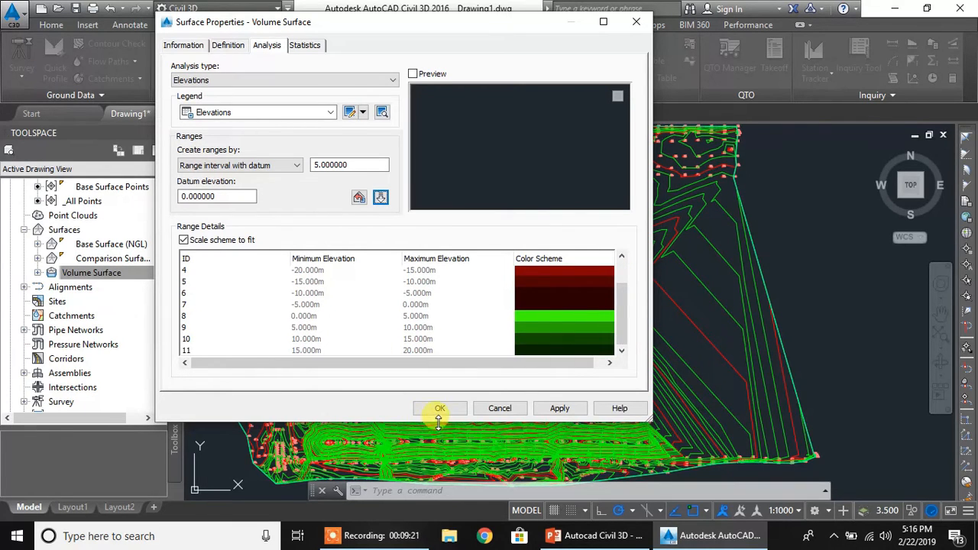
pyautogui.click(559, 408)
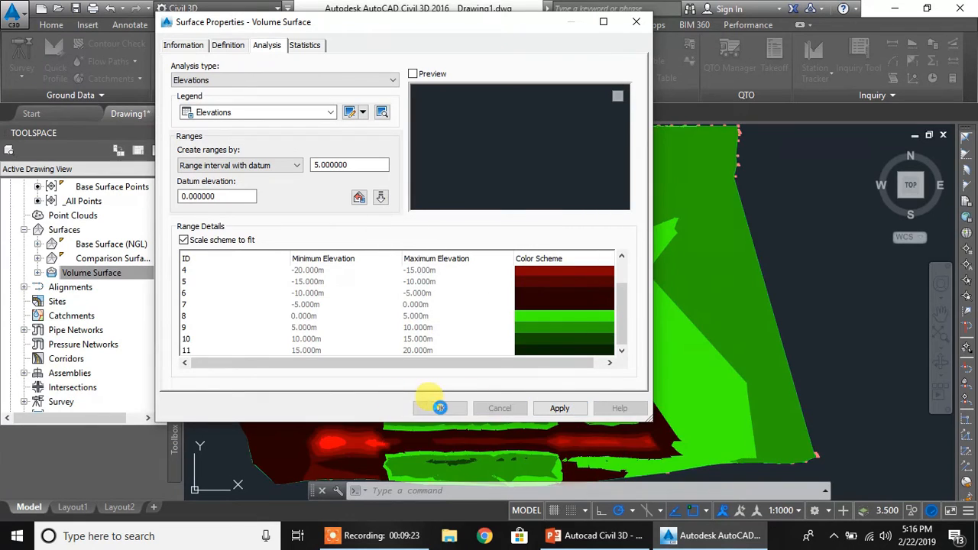
pyautogui.click(441, 409)
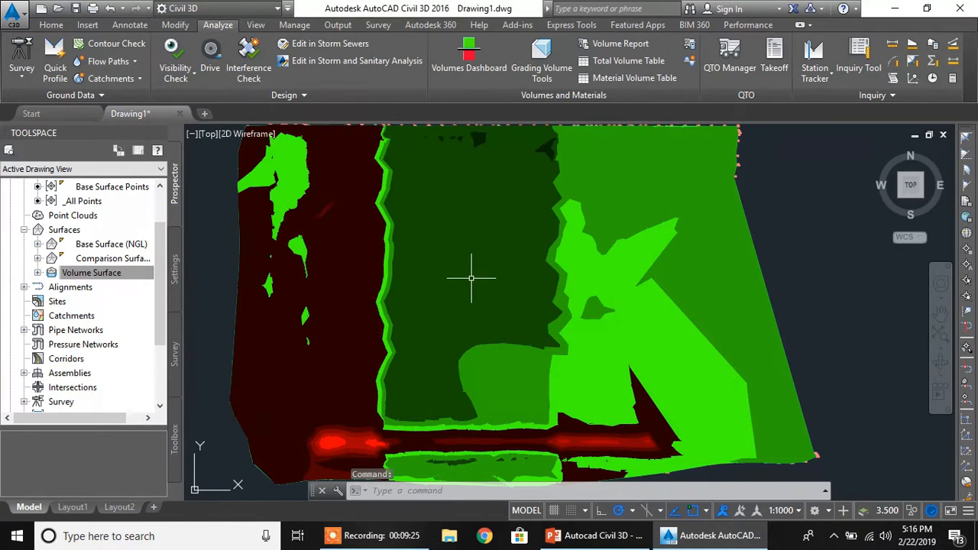
pyautogui.scroll(-2, 469, 249)
pyautogui.click(138, 277)
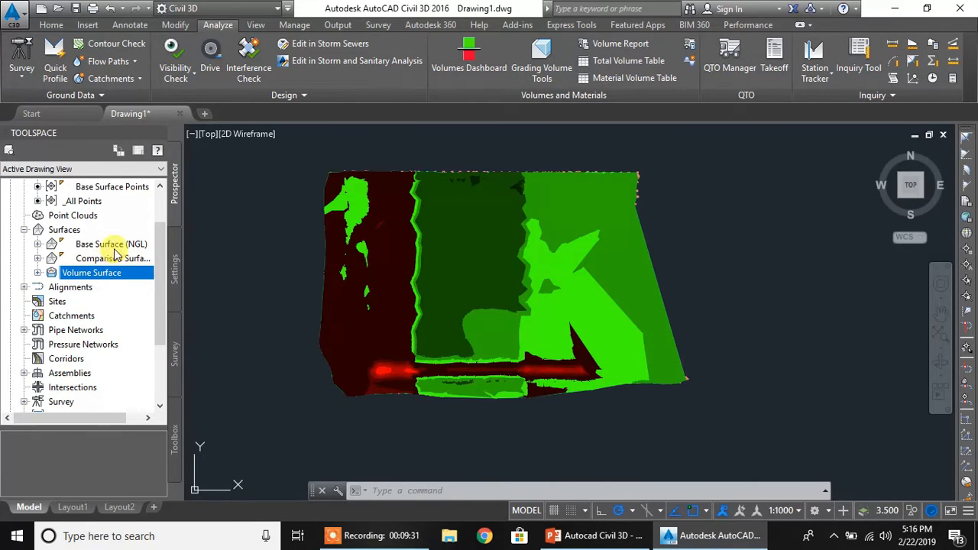
pyautogui.click(121, 246)
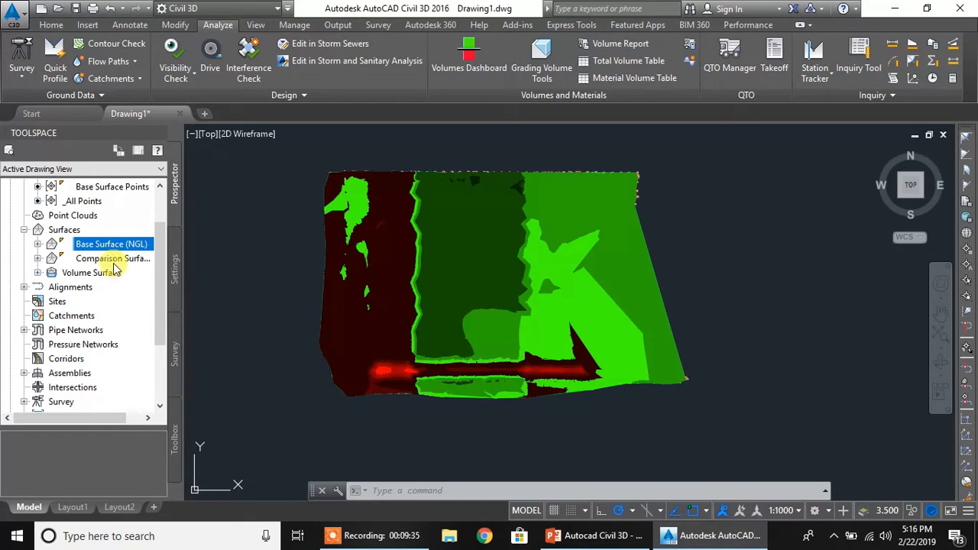
pyautogui.click(106, 276)
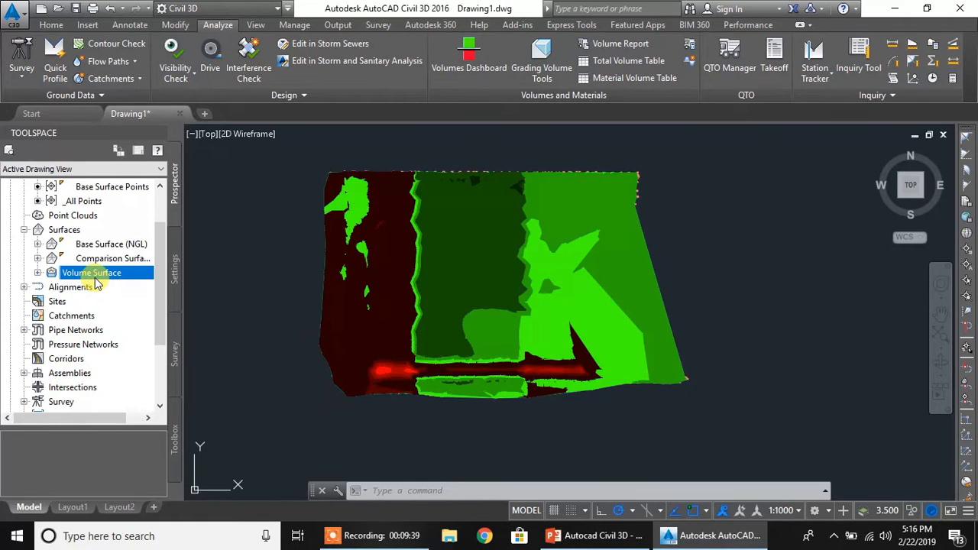
# - Open the properties of Base Surface (NGL) and set its surface style to Elevation Banding (2D)
pyautogui.click(116, 245)
pyautogui.rightClick(122, 249)
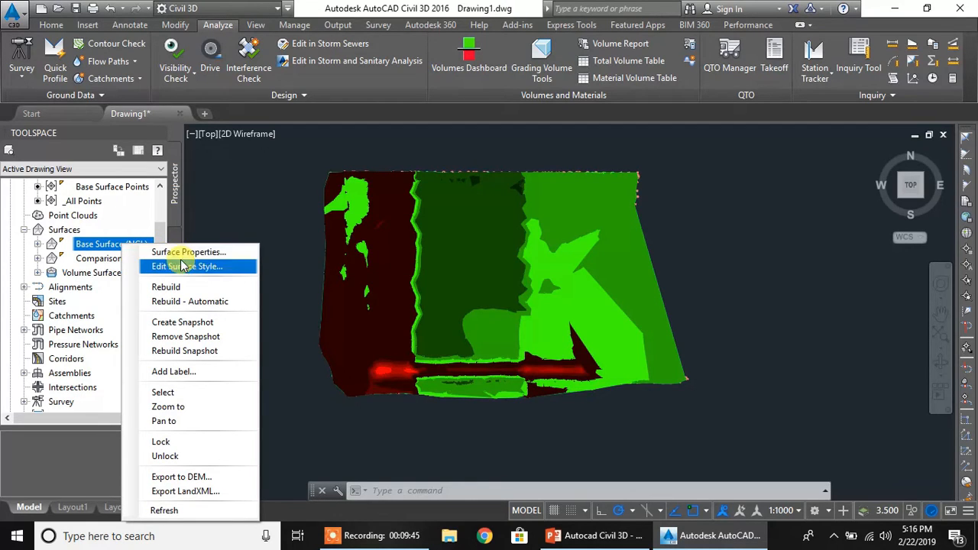
pyautogui.click(217, 254)
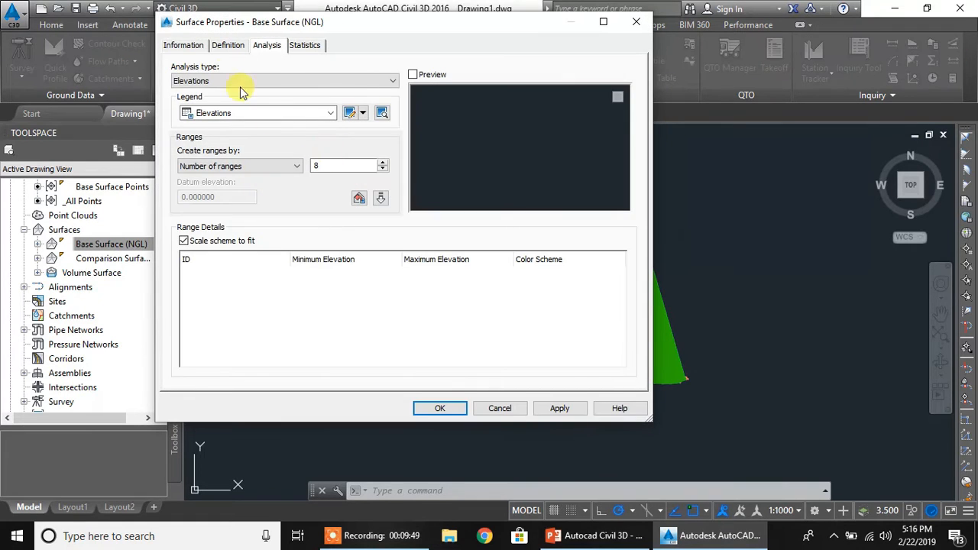
pyautogui.click(177, 45)
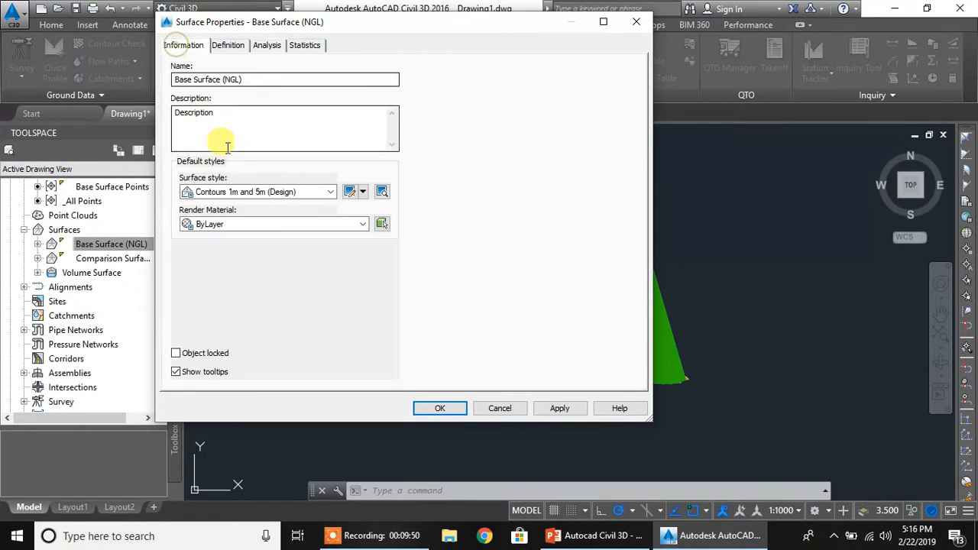
pyautogui.click(313, 192)
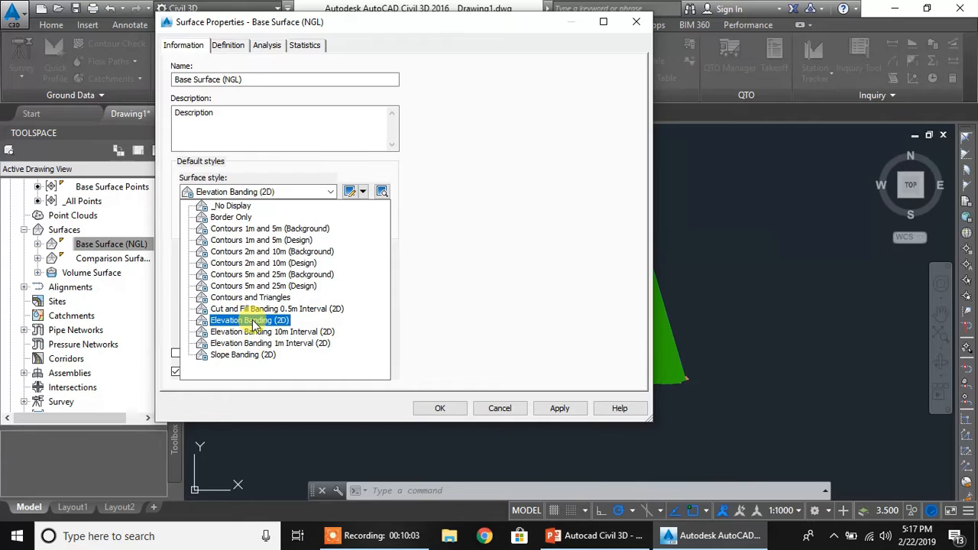
pyautogui.click(253, 321)
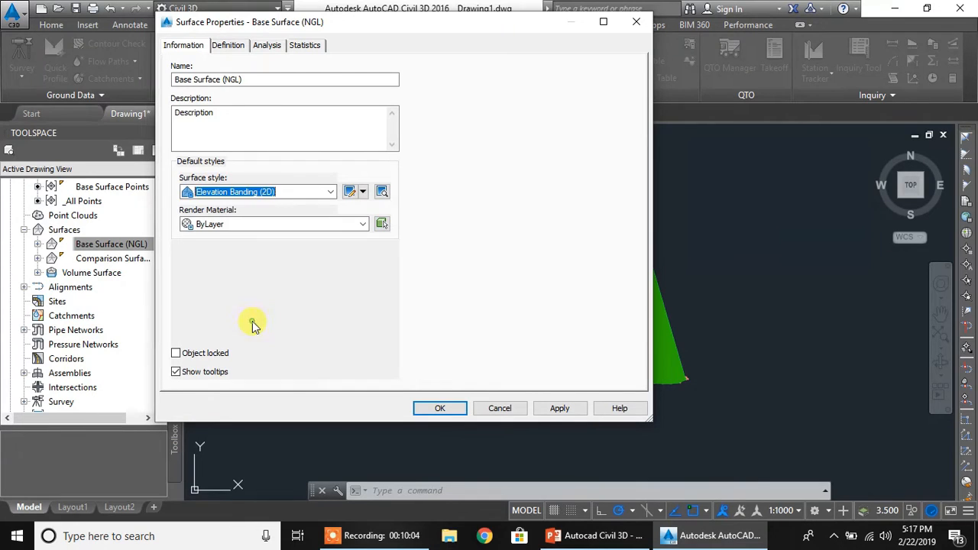
# - Generate Base Surface (NGL)'s elevation analysis by range interval, using 5 m ranges from base elevation 87, and apply it
pyautogui.click(267, 46)
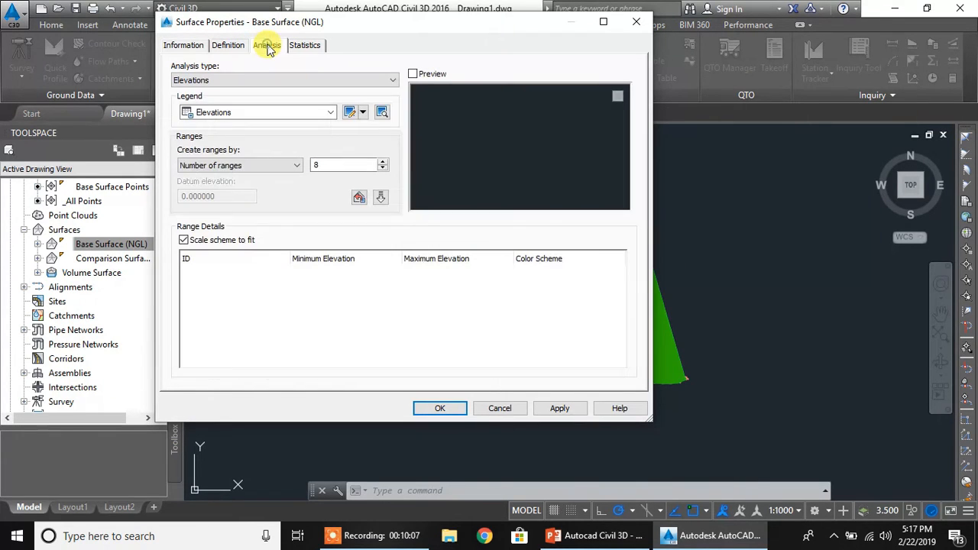
pyautogui.click(252, 165)
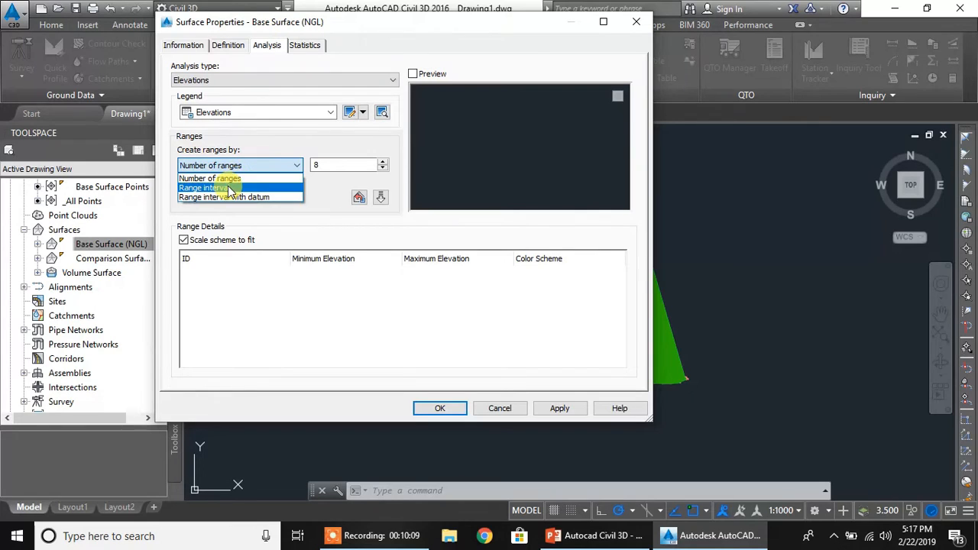
pyautogui.click(232, 187)
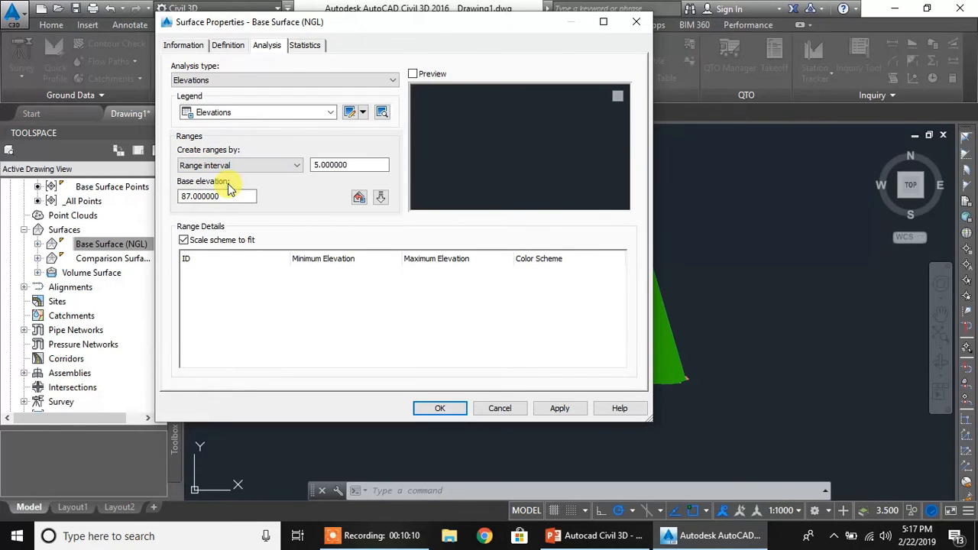
pyautogui.click(381, 198)
pyautogui.click(560, 408)
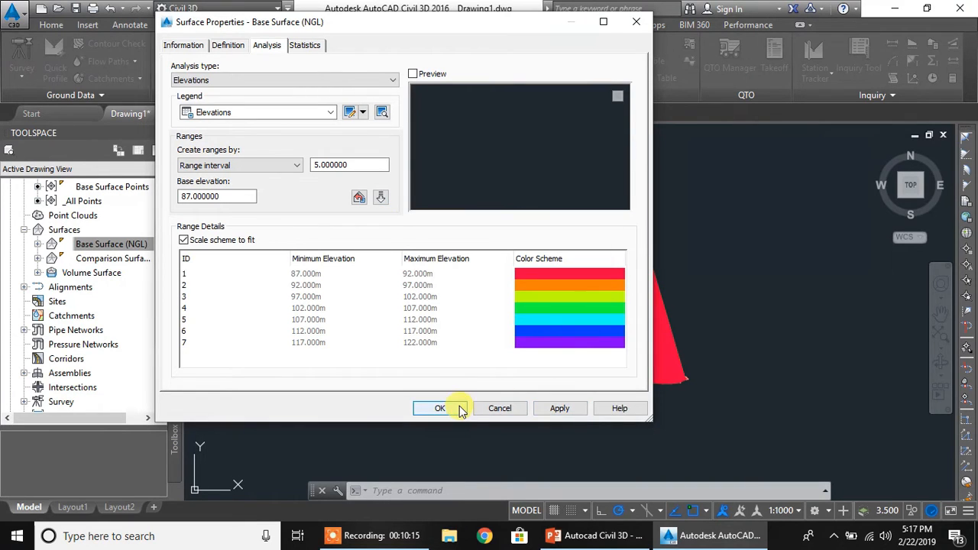
pyautogui.click(458, 408)
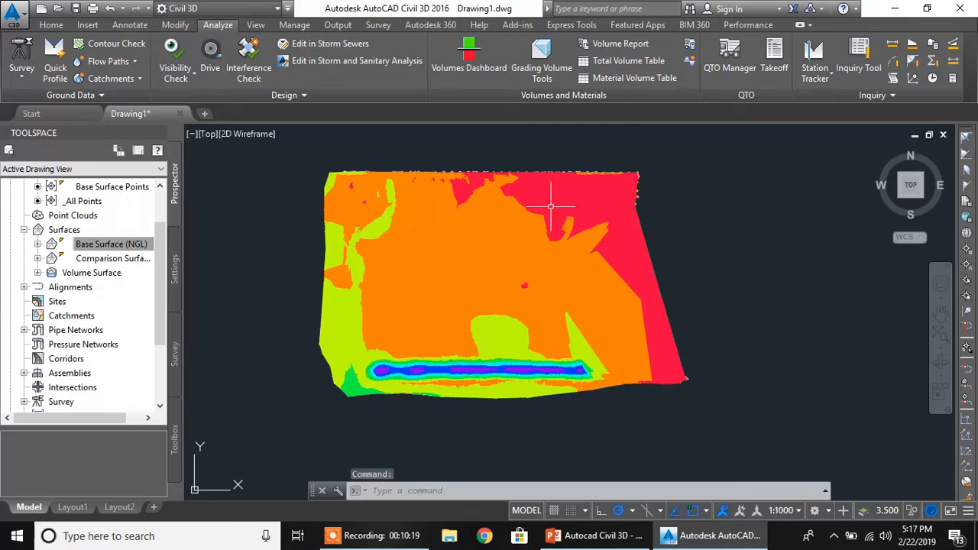
# - Open the properties of Comparison Surface (FGL) and set its surface style to Elevation Banding (2D)
pyautogui.click(113, 259)
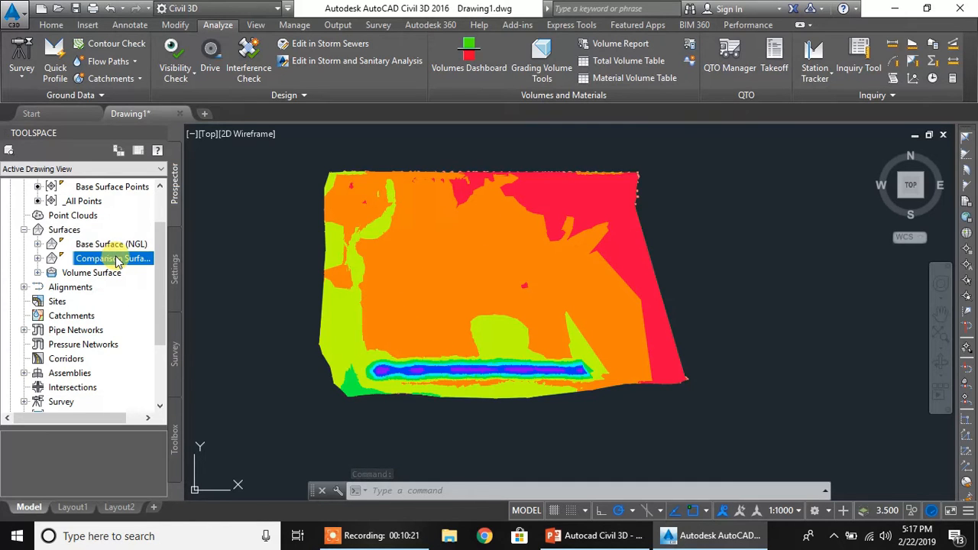
pyautogui.rightClick(114, 260)
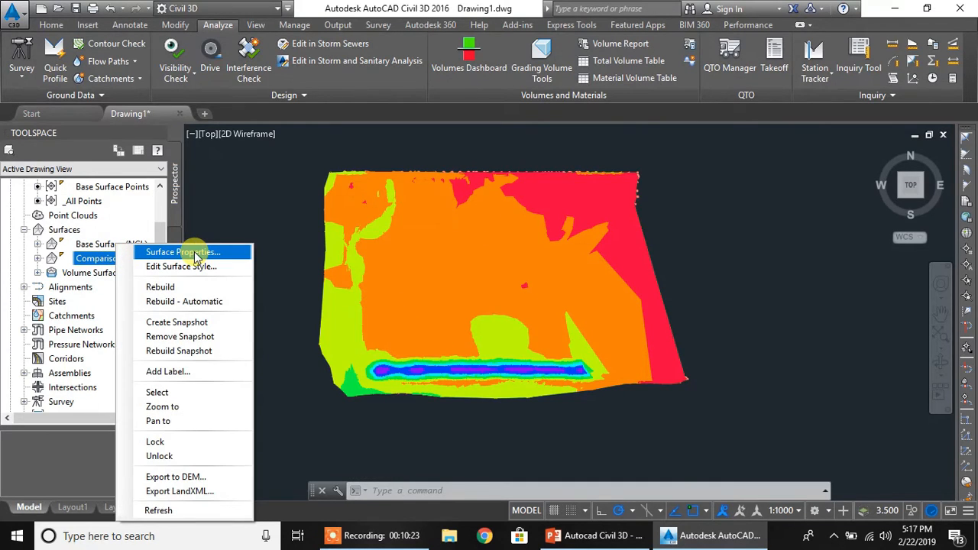
pyautogui.click(195, 258)
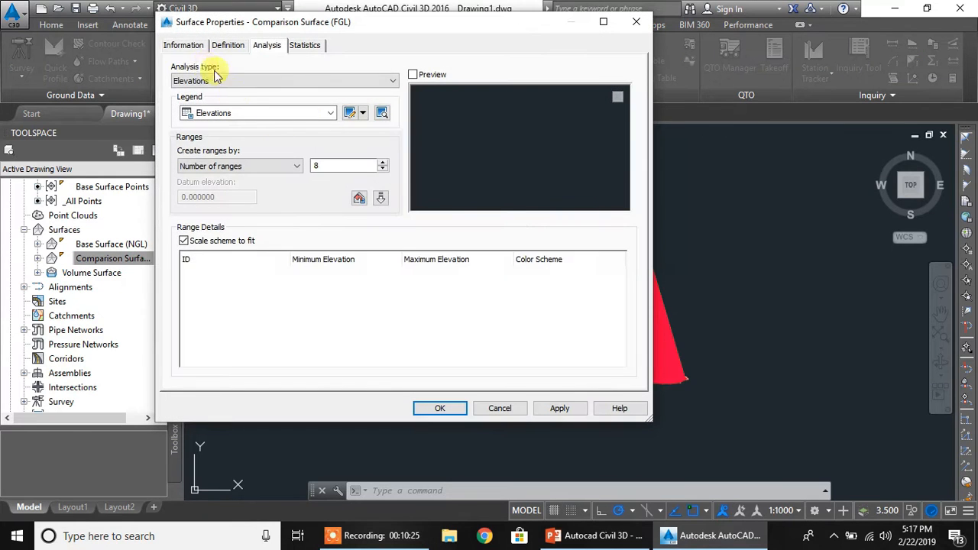
pyautogui.click(184, 45)
pyautogui.click(329, 192)
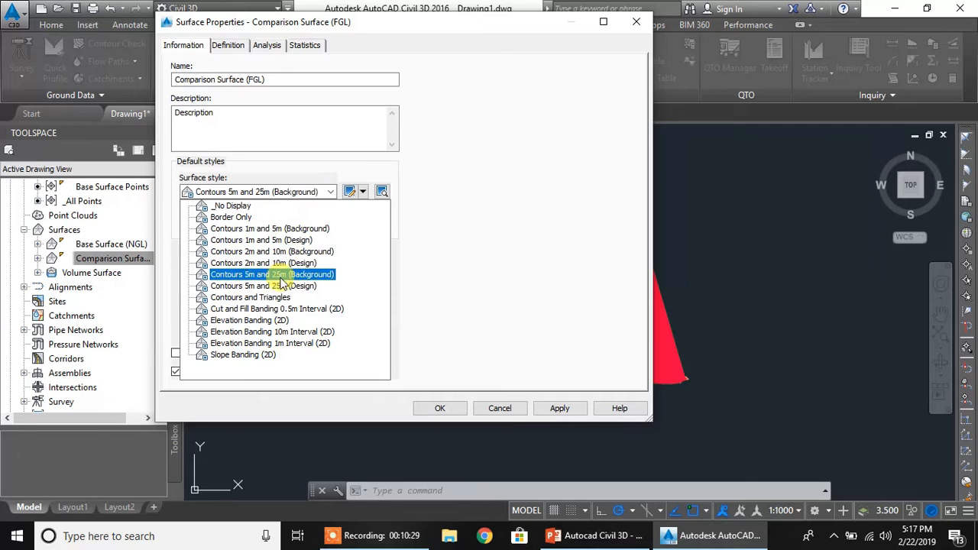
pyautogui.click(270, 321)
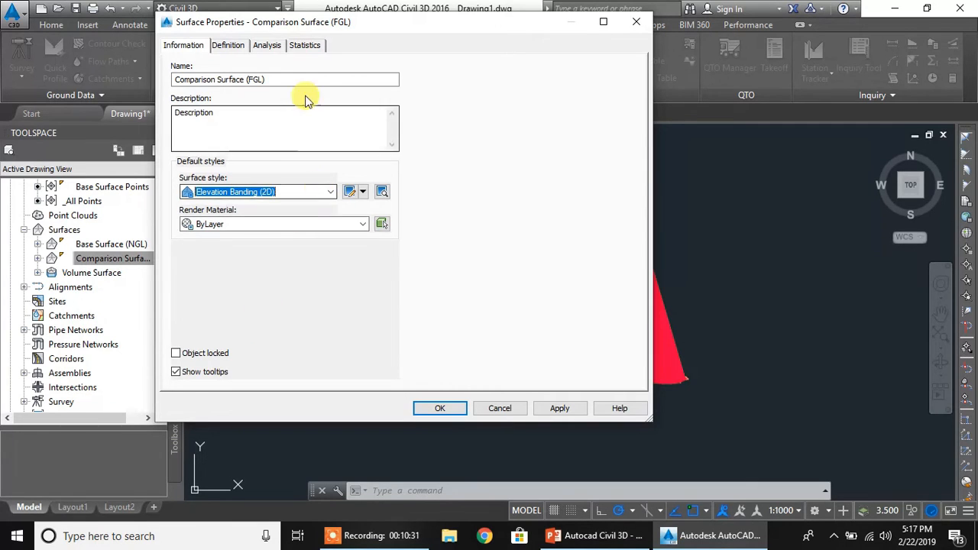
# - Generate Comparison Surface (FGL)'s elevation analysis by range interval, using 5 m ranges from base elevation 90, and apply it
pyautogui.click(267, 45)
pyautogui.click(254, 165)
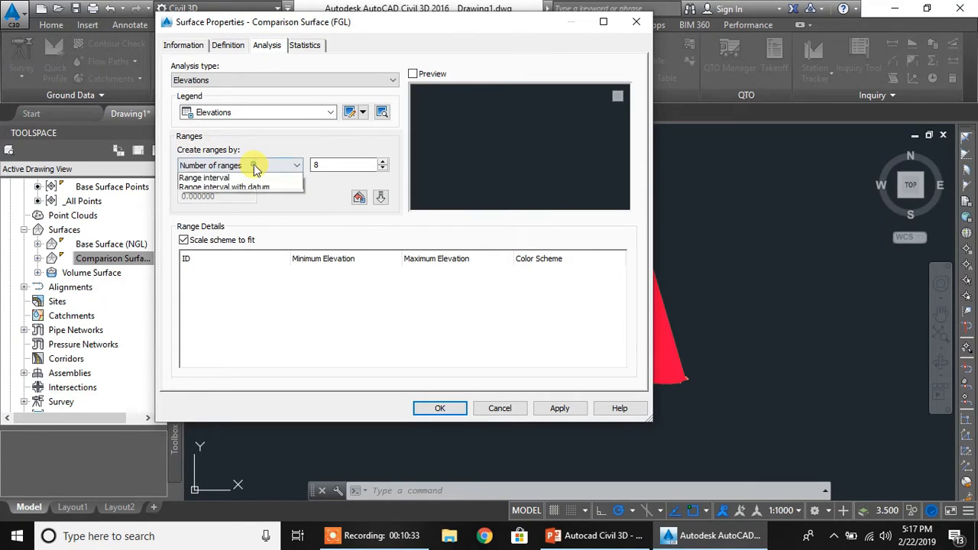
pyautogui.click(224, 189)
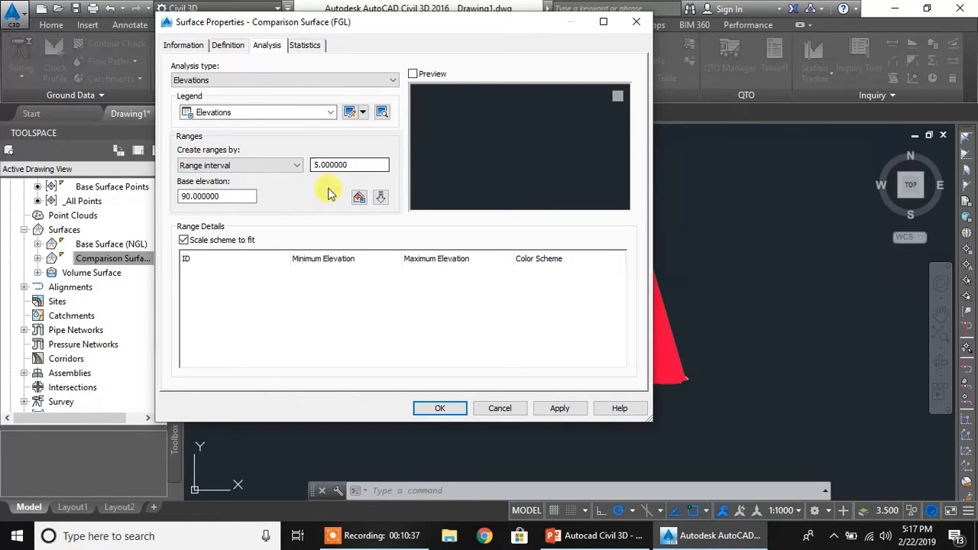
pyautogui.click(380, 197)
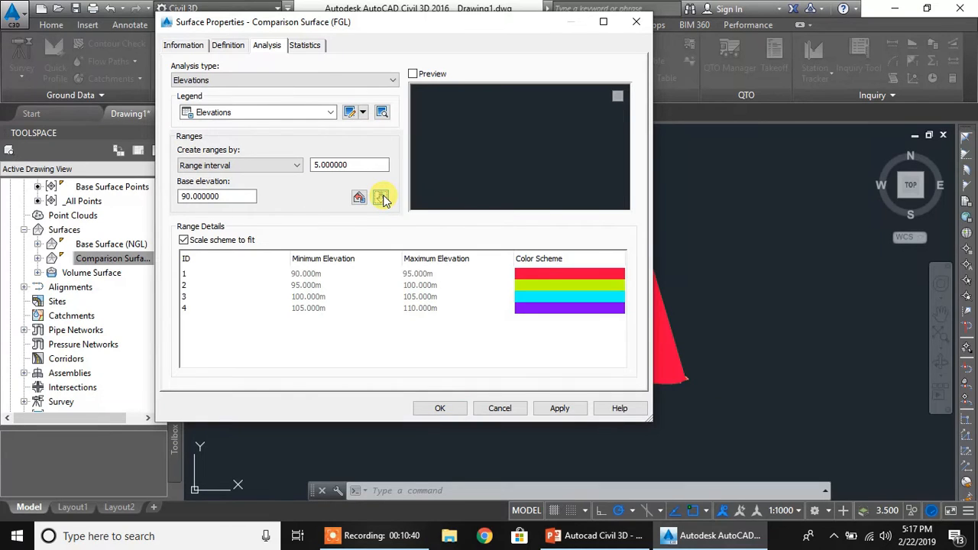
pyautogui.click(561, 408)
pyautogui.click(440, 408)
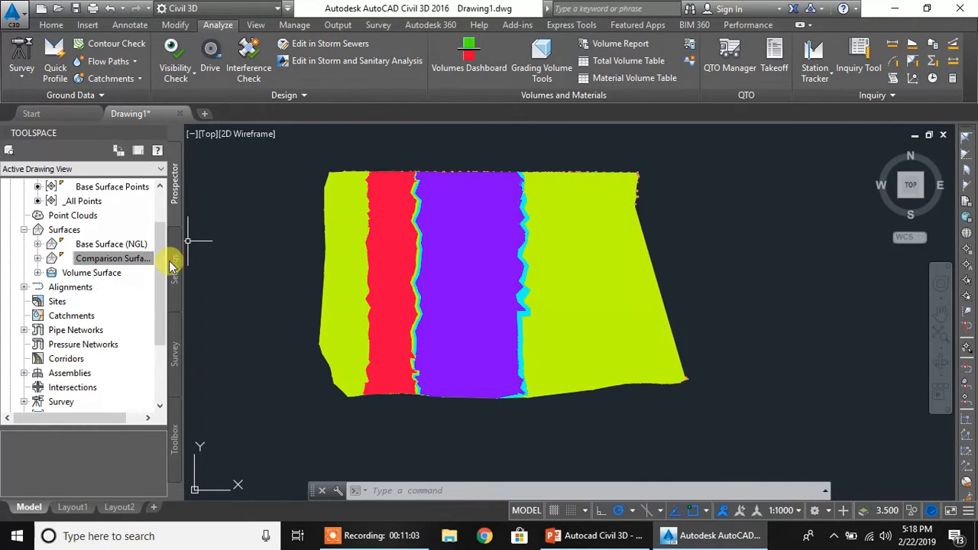
# - Select Volume Surface in the drawing and send it to the back of the display order
pyautogui.click(113, 258)
pyautogui.click(111, 245)
pyautogui.click(604, 245)
pyautogui.click(601, 246)
pyautogui.click(529, 268)
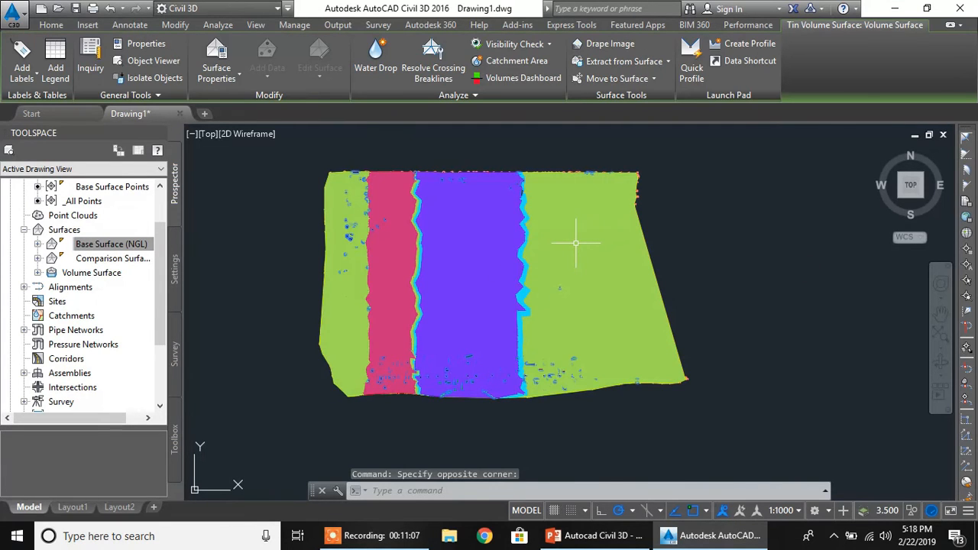
pyautogui.moveTo(575, 241)
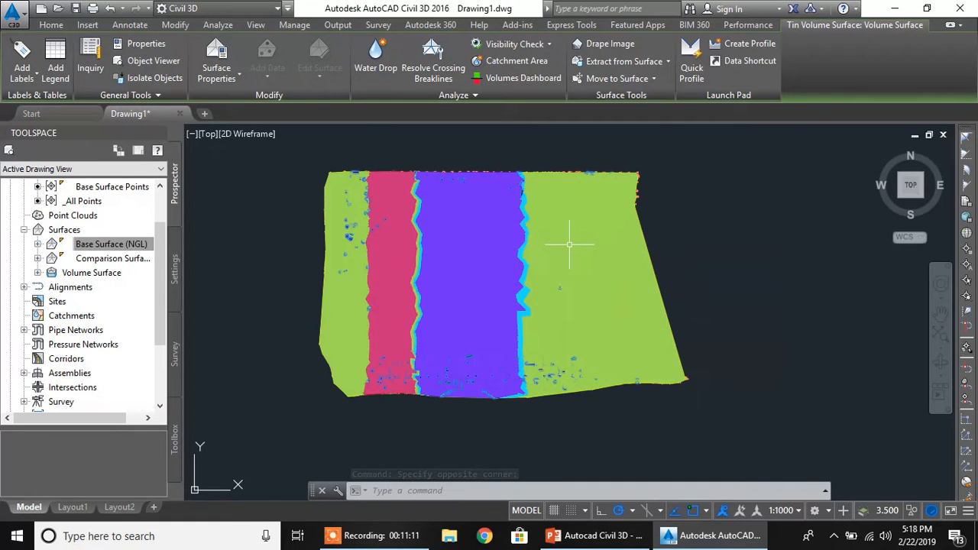
pyautogui.rightClick(567, 246)
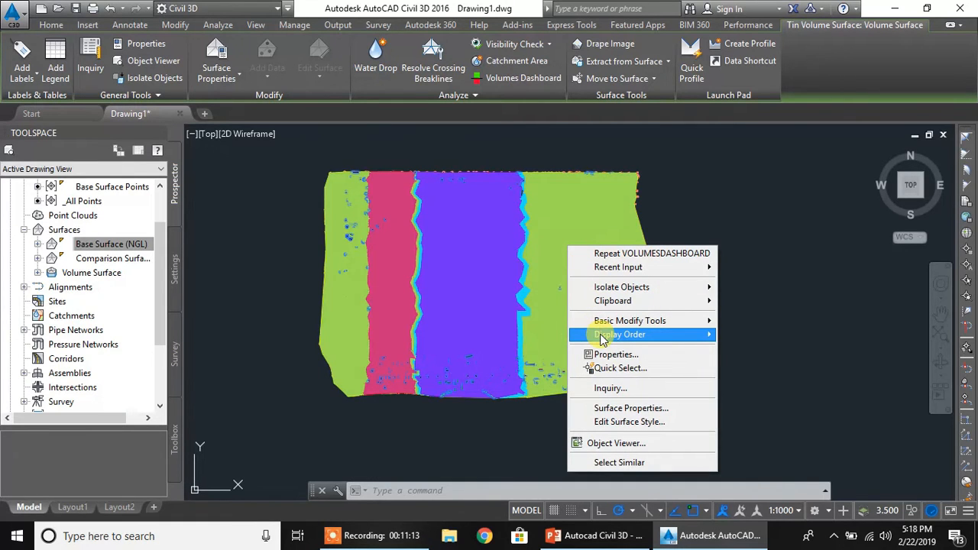
pyautogui.moveTo(612, 340)
pyautogui.click(745, 352)
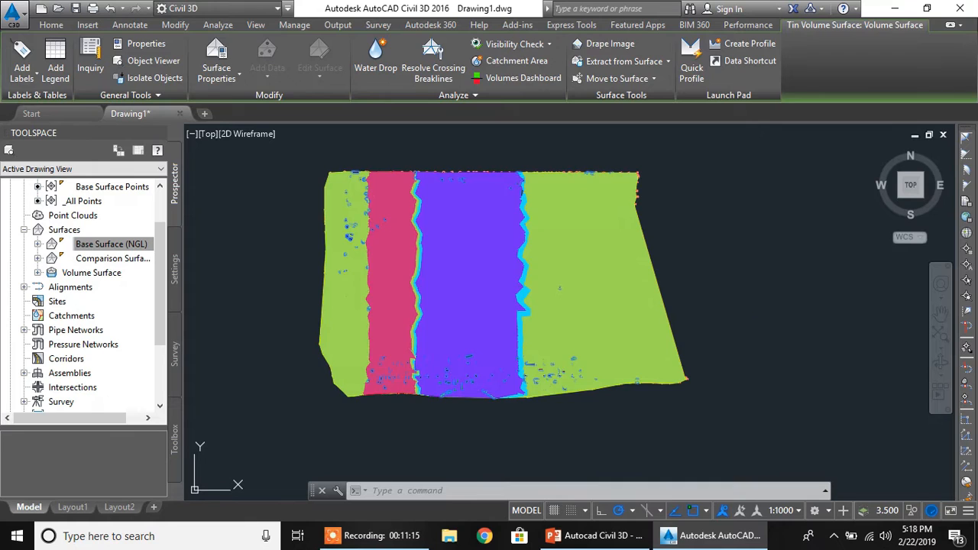
# - Select Comparison Surface (FGL) in the drawing and send it behind the other surfaces
pyautogui.click(581, 257)
pyautogui.click(584, 250)
pyautogui.rightClick(587, 246)
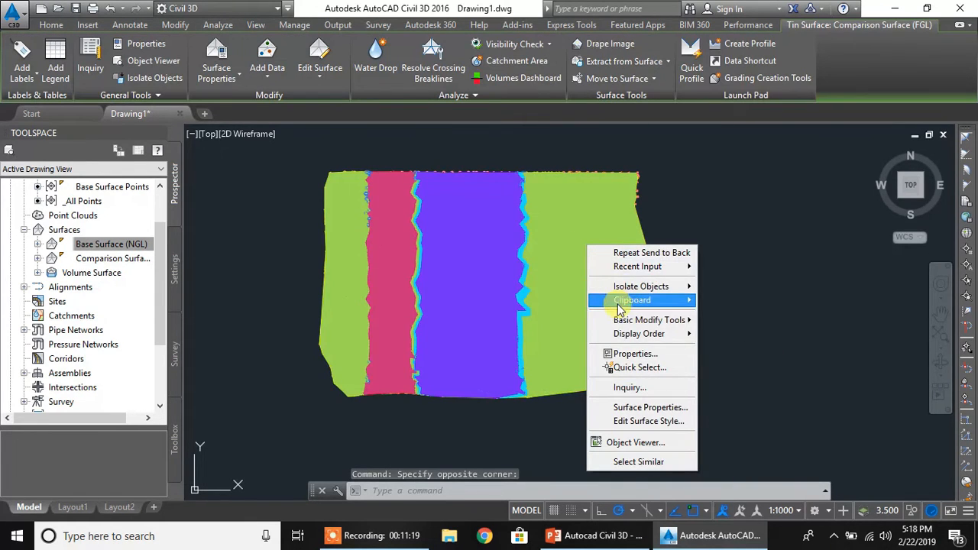
pyautogui.moveTo(654, 342)
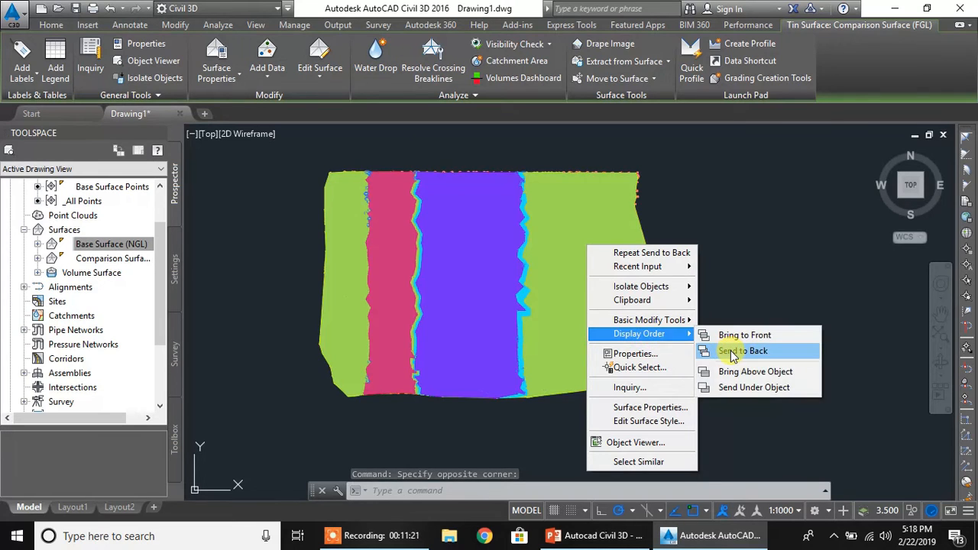
pyautogui.click(734, 351)
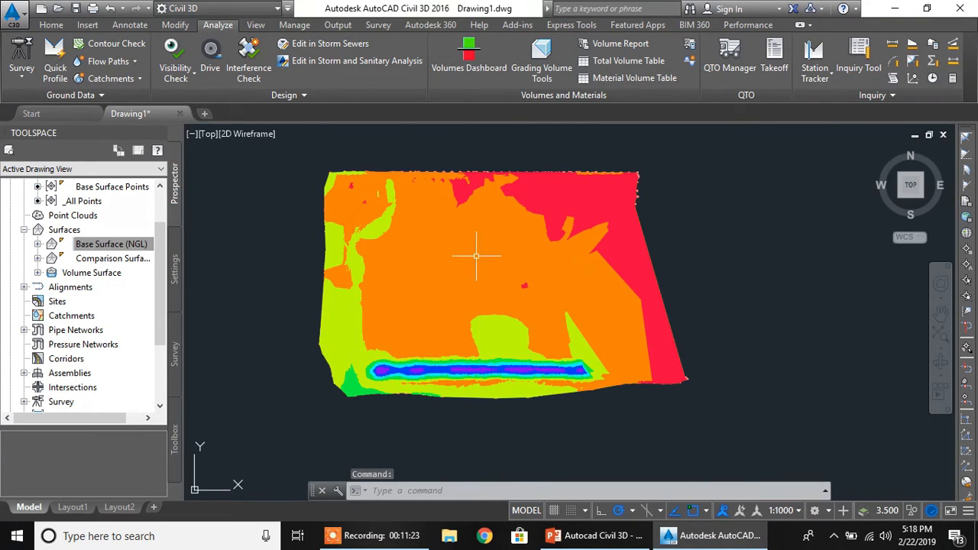
# - Send Base Surface (NGL), with its elevation banding, to the back of the display order
pyautogui.click(545, 248)
pyautogui.click(553, 245)
pyautogui.rightClick(554, 245)
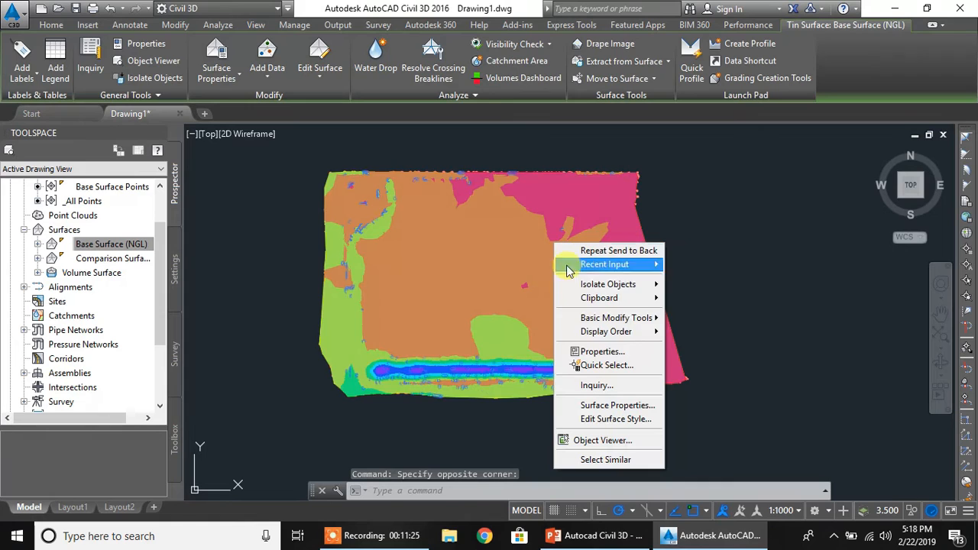
pyautogui.moveTo(594, 336)
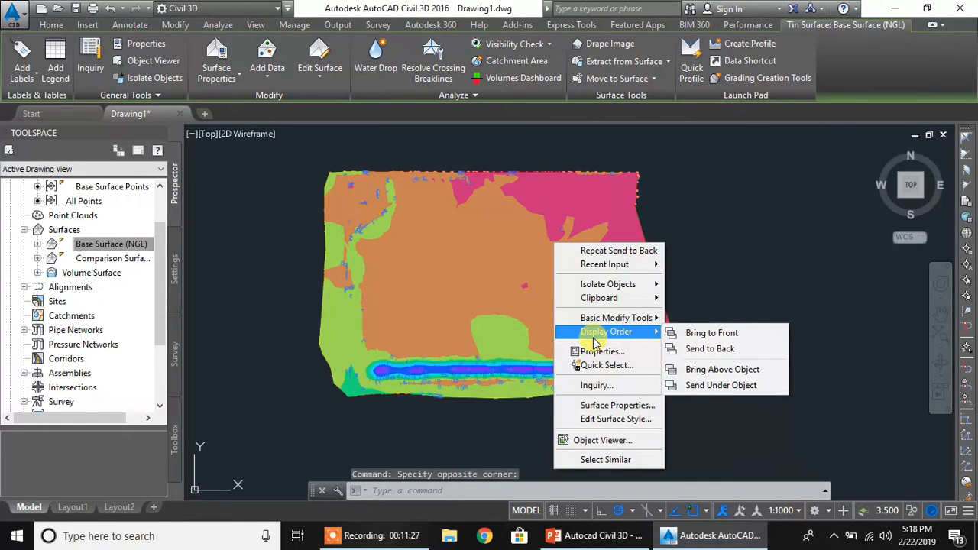
pyautogui.click(707, 349)
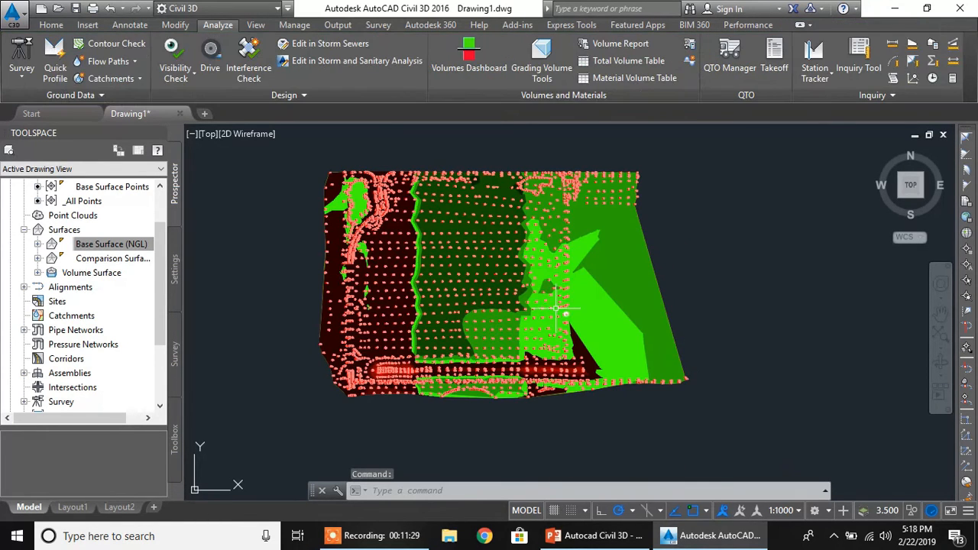
# - Send the cut/fill-shaded Volume Surface to the back of the display order
pyautogui.click(590, 230)
pyautogui.click(595, 235)
pyautogui.rightClick(597, 234)
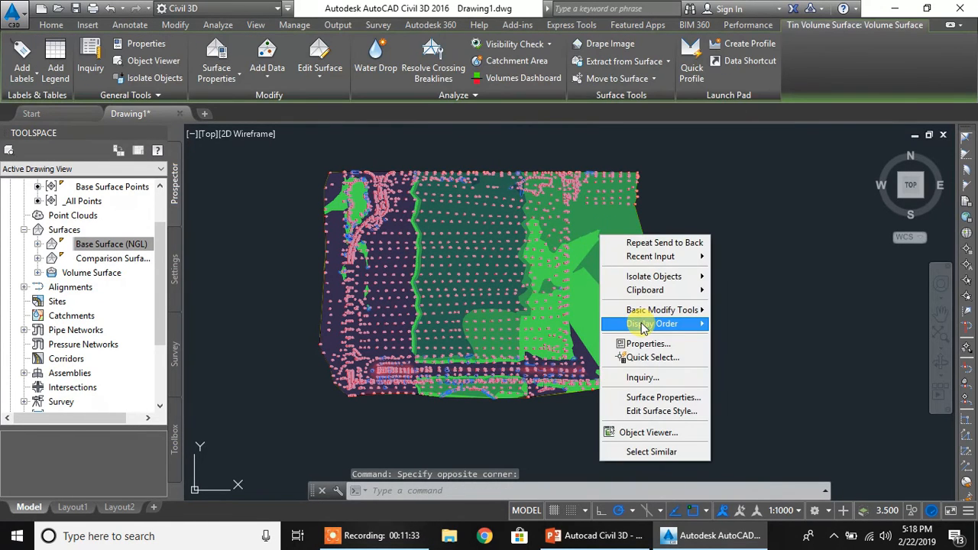
pyautogui.moveTo(644, 324)
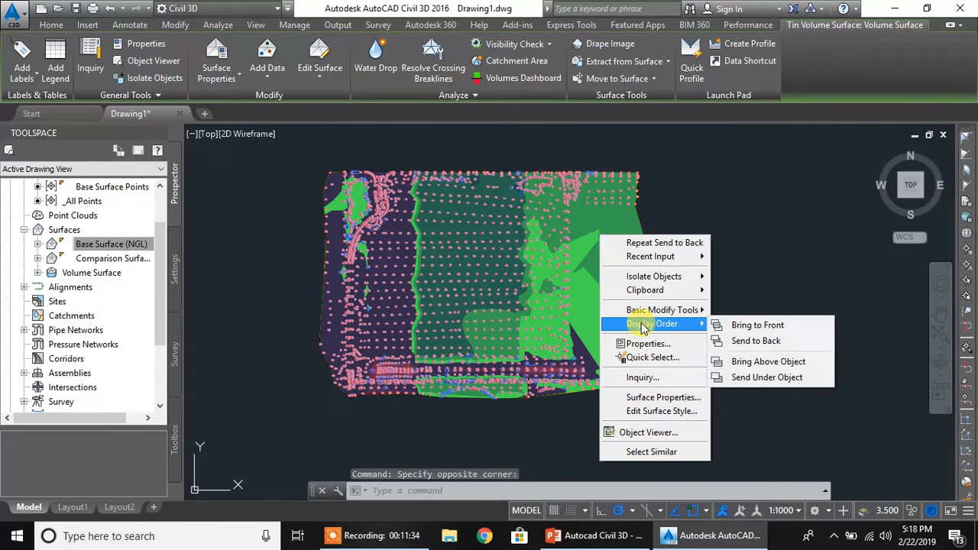
pyautogui.click(742, 341)
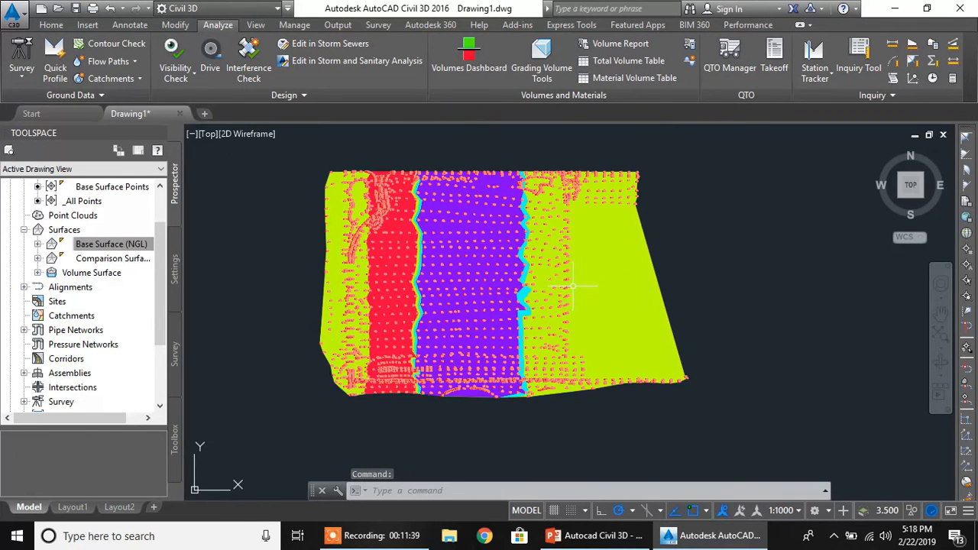
# - Examine Comparison Surface (FGL)'s elevation within its central purple band
pyautogui.moveTo(573, 286); pyautogui.dragTo(583, 297, button='middle')
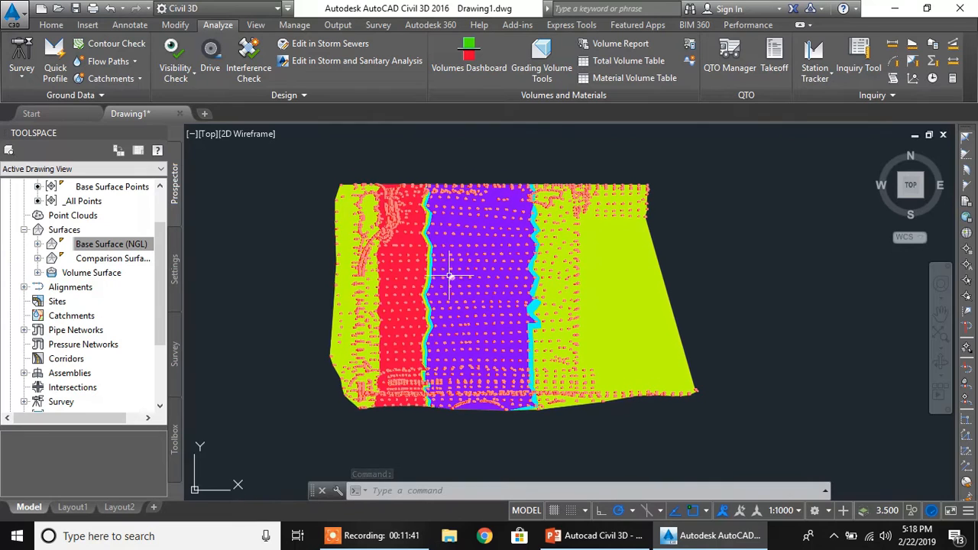
pyautogui.scroll(5, 439, 275)
pyautogui.scroll(2, 452, 249)
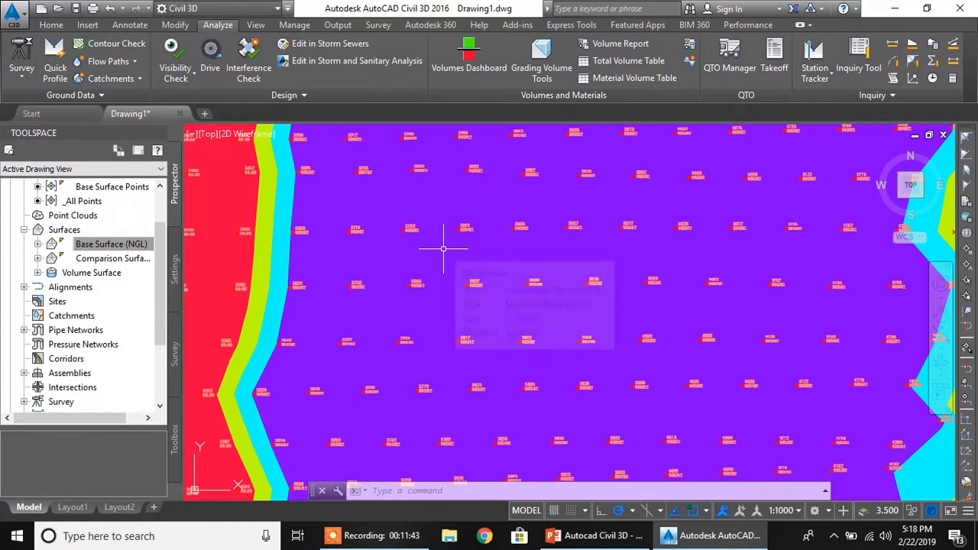
pyautogui.moveTo(447, 256)
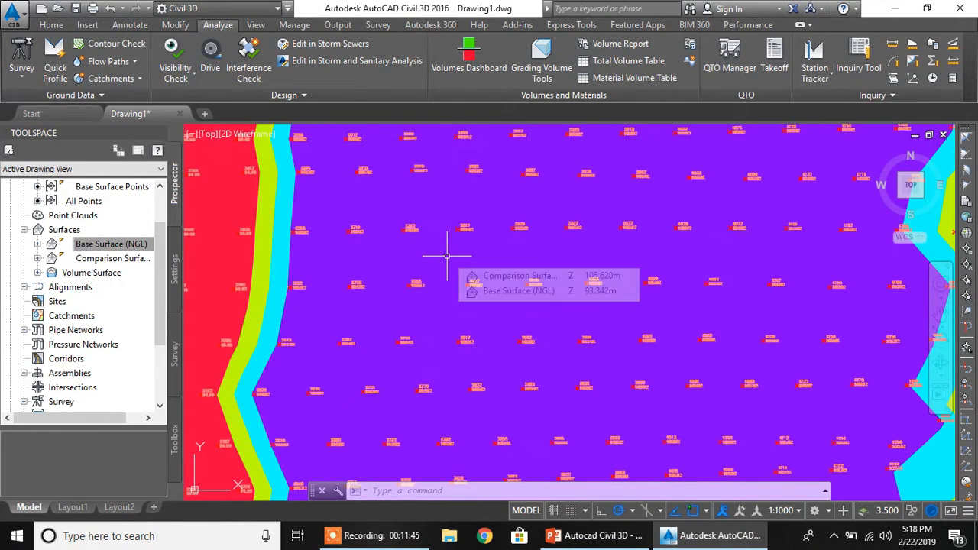
pyautogui.moveTo(545, 251)
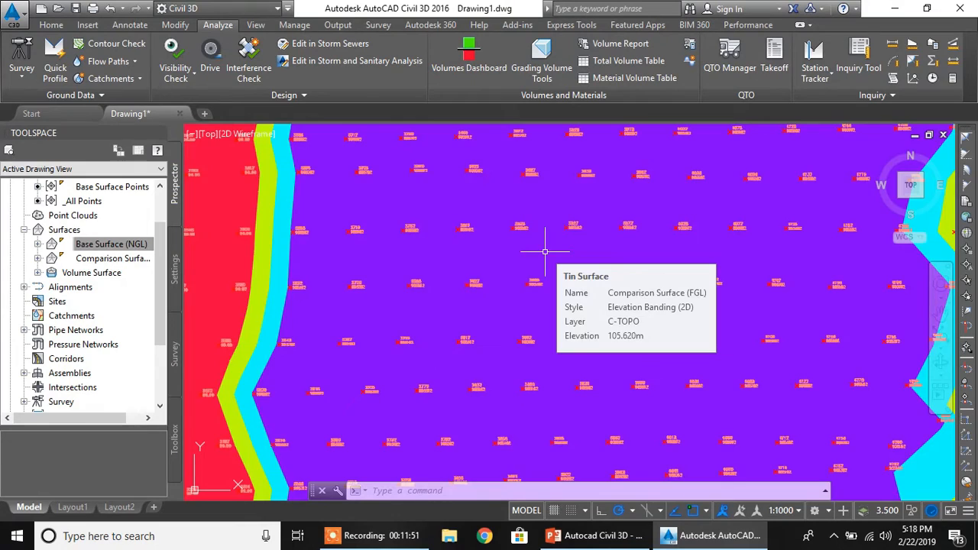
pyautogui.scroll(-5, 545, 251)
pyautogui.moveTo(784, 294); pyautogui.dragTo(679, 260, button='middle')
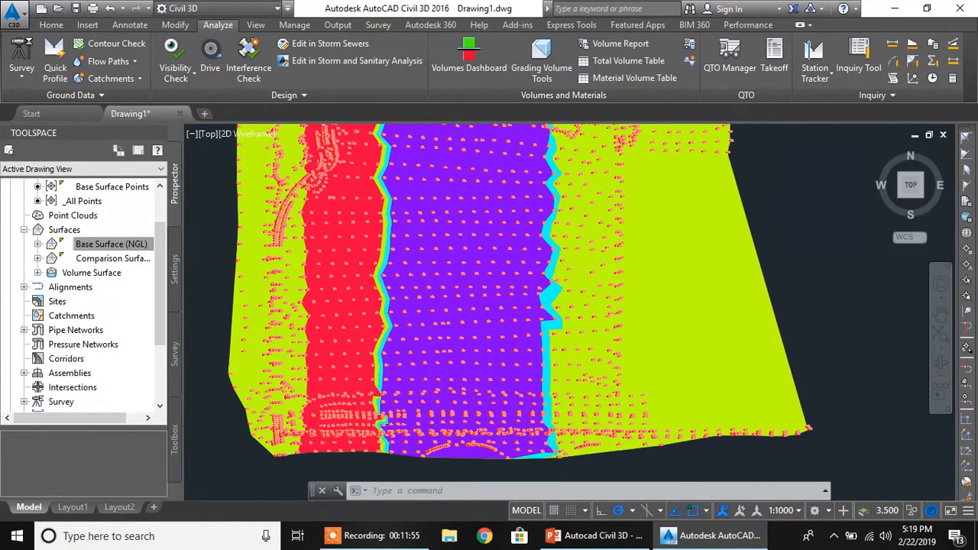
pyautogui.scroll(-2, 679, 260)
# - Send Comparison Surface (FGL) to the back of the display order
pyautogui.click(678, 257)
pyautogui.rightClick(679, 258)
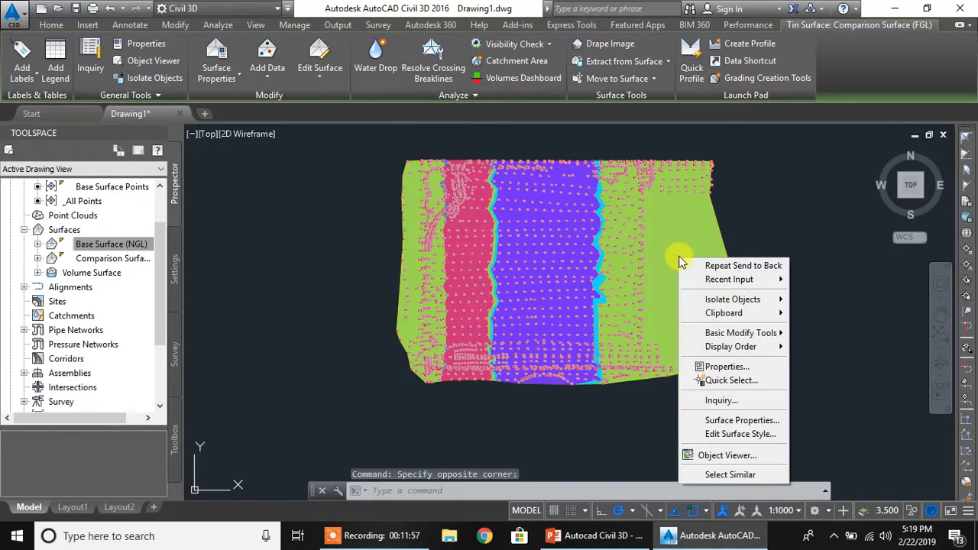
pyautogui.moveTo(722, 353)
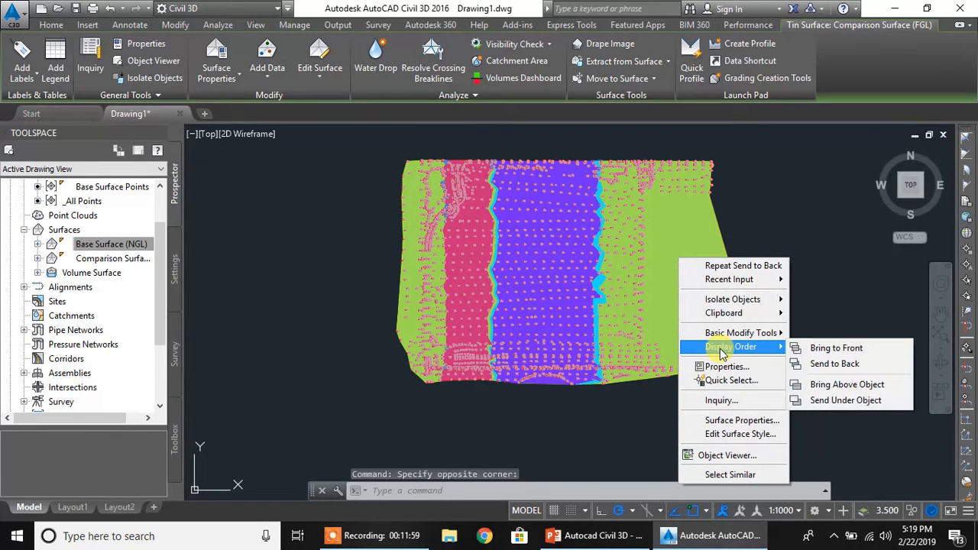
pyautogui.click(840, 366)
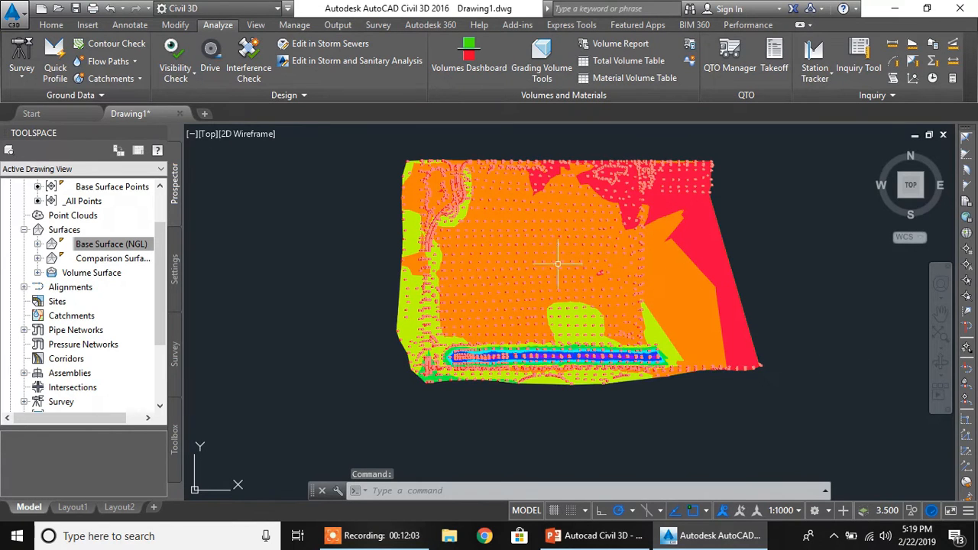
# - Examine Base Surface (NGL)'s elevation within its large orange band
pyautogui.scroll(8, 562, 258)
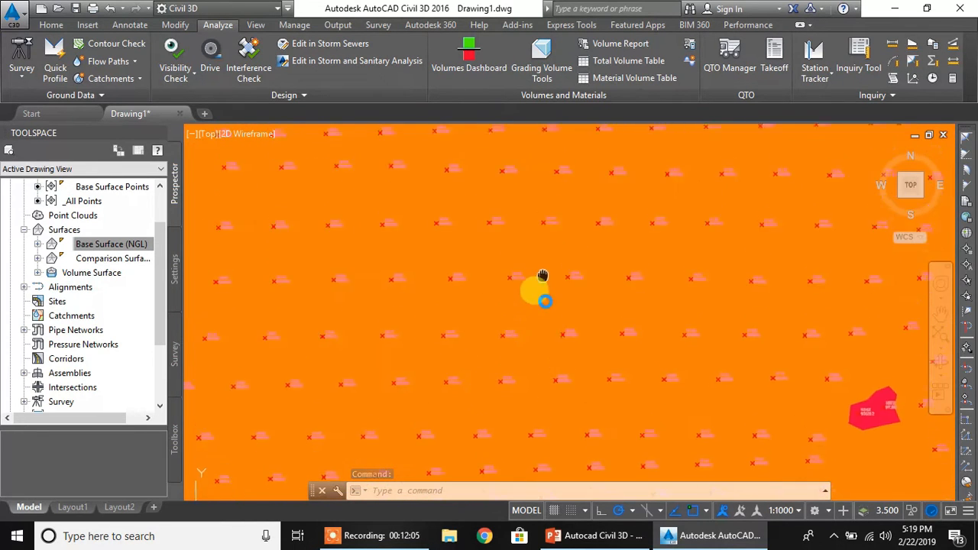
pyautogui.scroll(4, 539, 270)
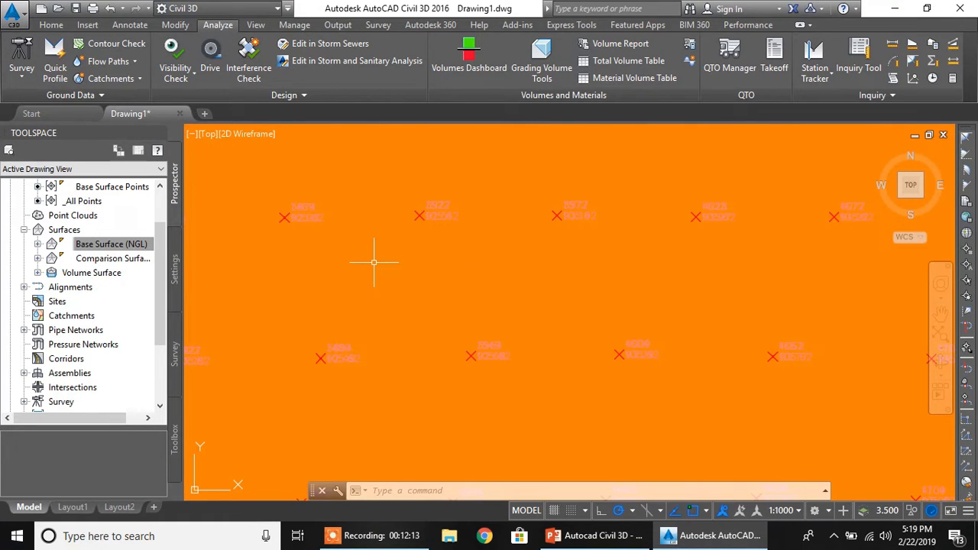
pyautogui.scroll(-4, 373, 262)
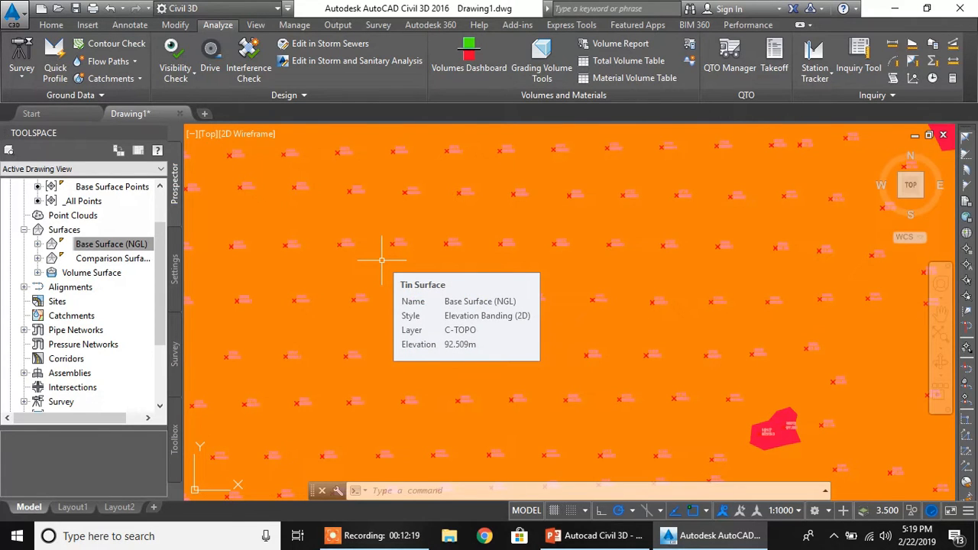
pyautogui.scroll(-8, 382, 260)
pyautogui.moveTo(384, 262)
pyautogui.mouseDown(button='middle')
pyautogui.moveTo(433, 284)
pyautogui.moveTo(484, 257)
pyautogui.moveTo(507, 328)
pyautogui.mouseUp(button='middle')
pyautogui.scroll(3, 458, 245)
pyautogui.scroll(-1, 527, 281)
pyautogui.moveTo(527, 281); pyautogui.dragTo(448, 298, button='middle')
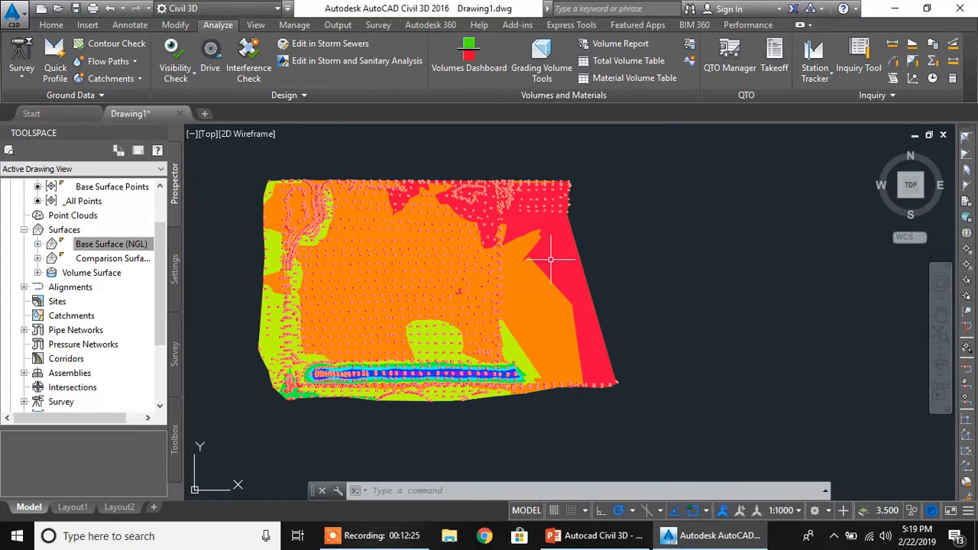
# - Send Base Surface (NGL) to the back of the display order and inspect the cut and fill areas of Volume Surface
pyautogui.click(550, 263)
pyautogui.rightClick(550, 263)
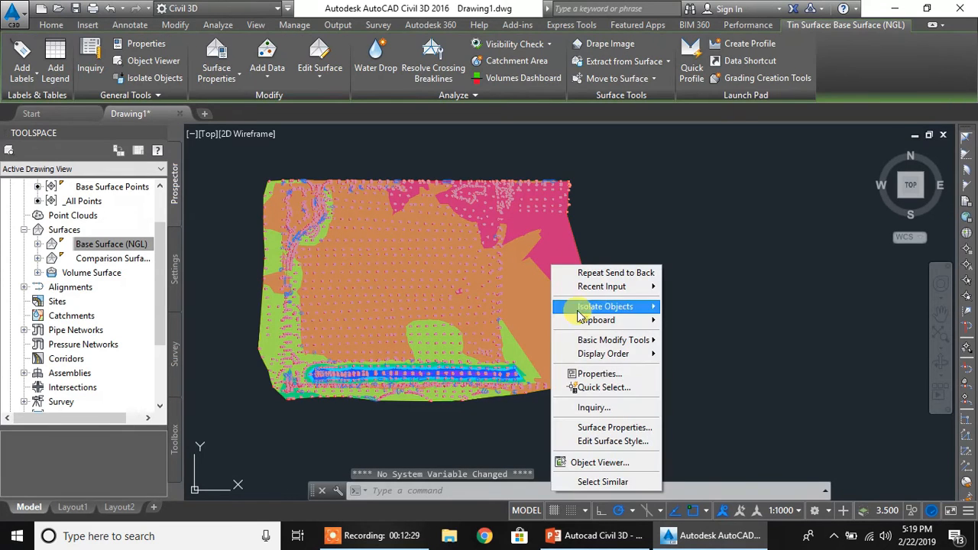
pyautogui.moveTo(603, 354)
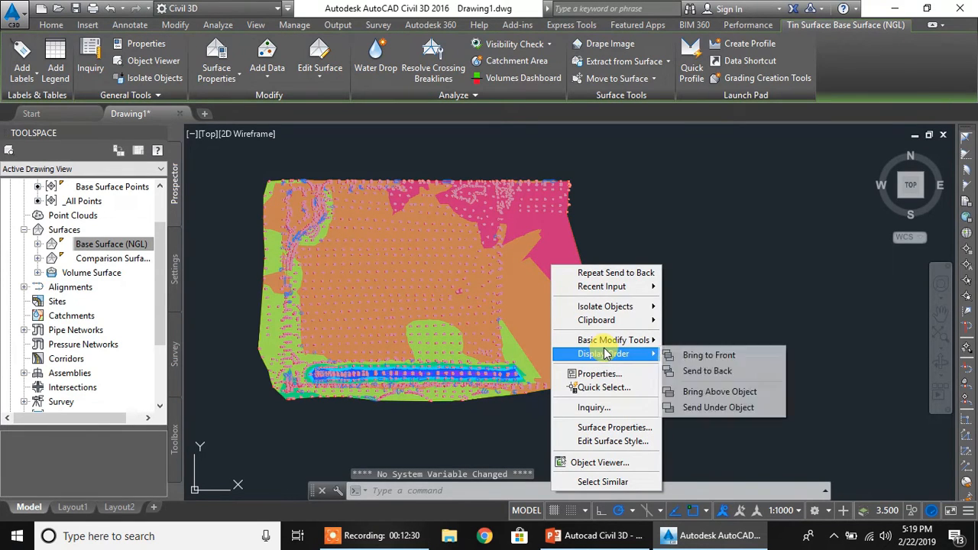
pyautogui.click(723, 371)
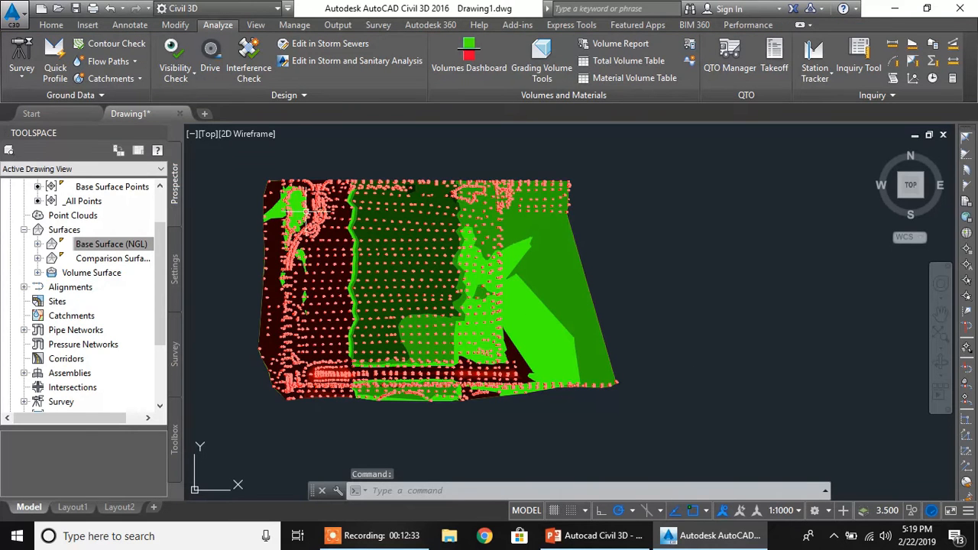
pyautogui.scroll(4, 418, 308)
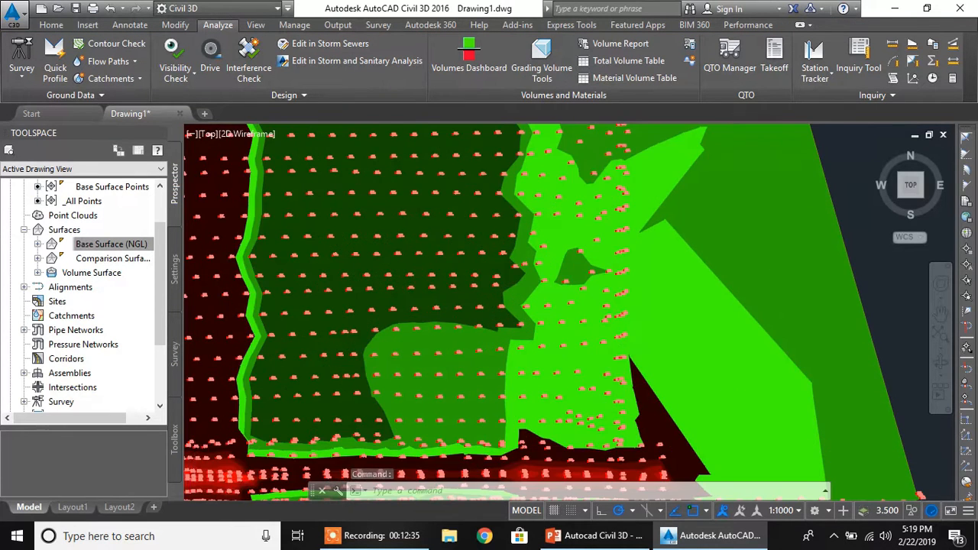
pyautogui.scroll(-3, 399, 279)
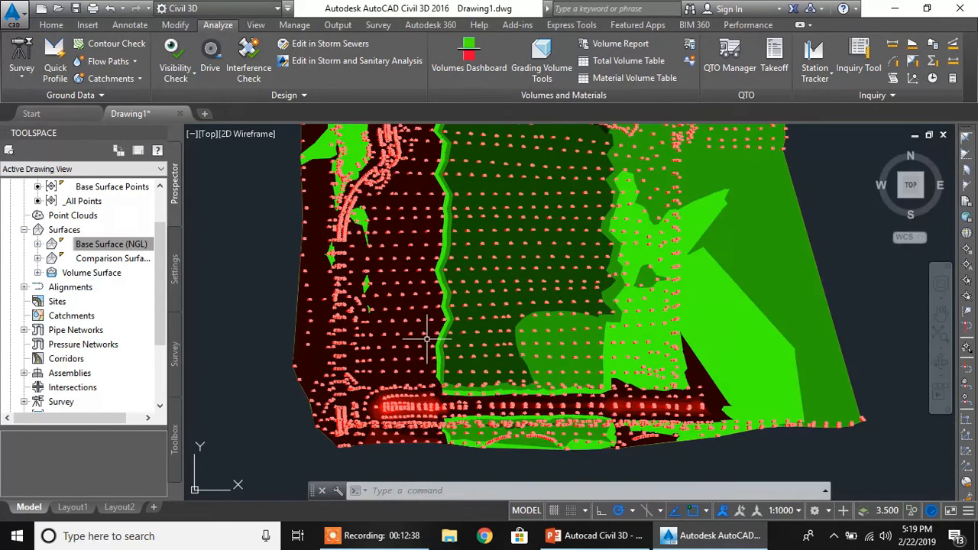
pyautogui.moveTo(486, 277); pyautogui.dragTo(496, 287, button='middle')
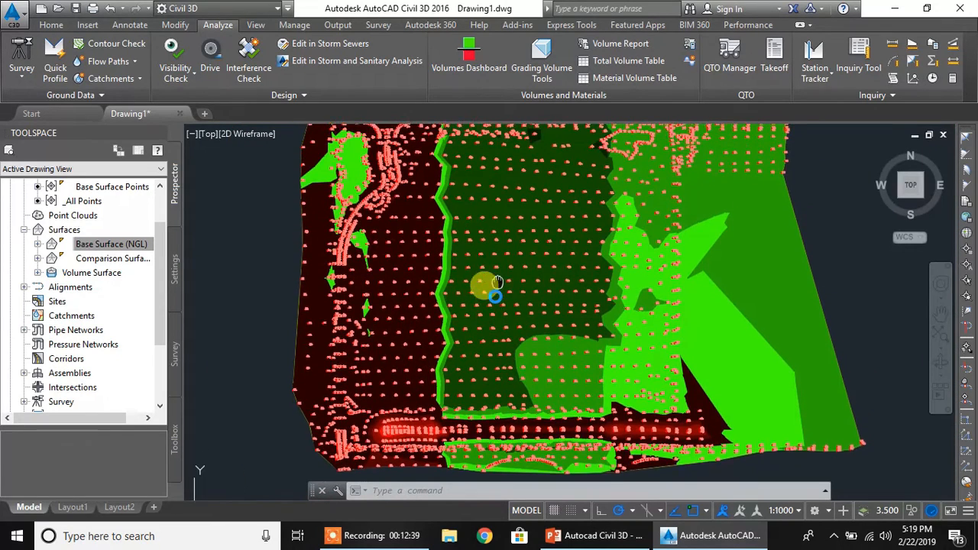
# - Set the point style of the Comparison Surface Points group to <none>
pyautogui.scroll(-3, 474, 283)
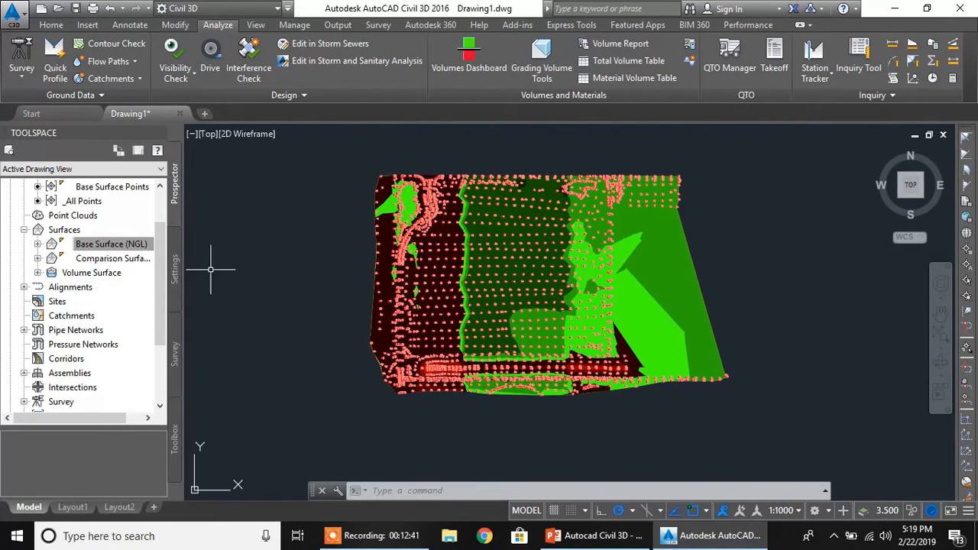
pyautogui.scroll(2, 168, 257)
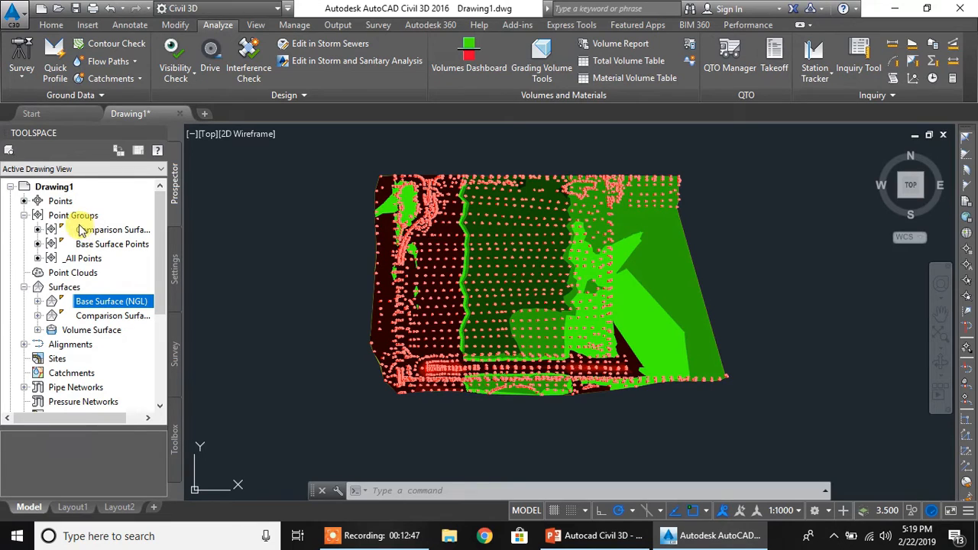
pyautogui.click(24, 217)
pyautogui.click(23, 216)
pyautogui.click(115, 230)
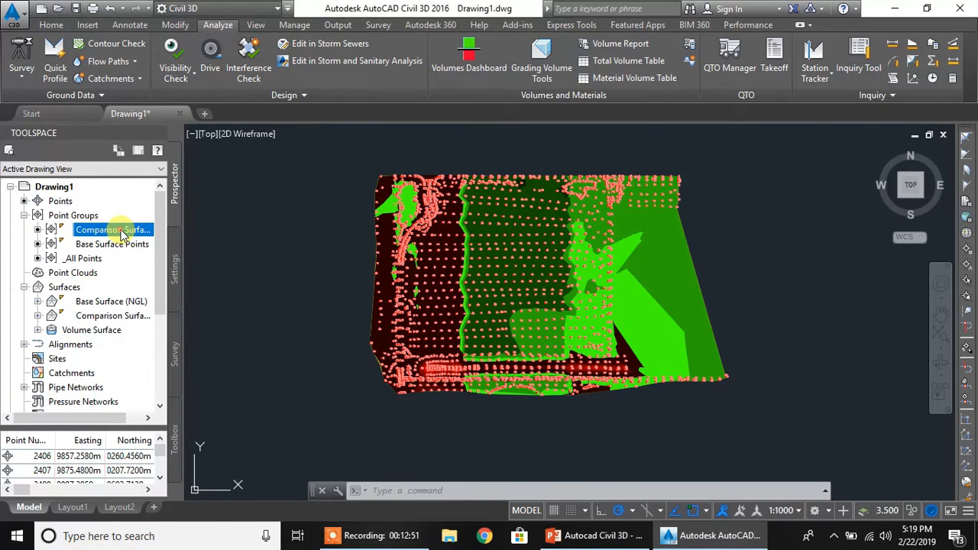
pyautogui.rightClick(121, 233)
pyautogui.click(165, 235)
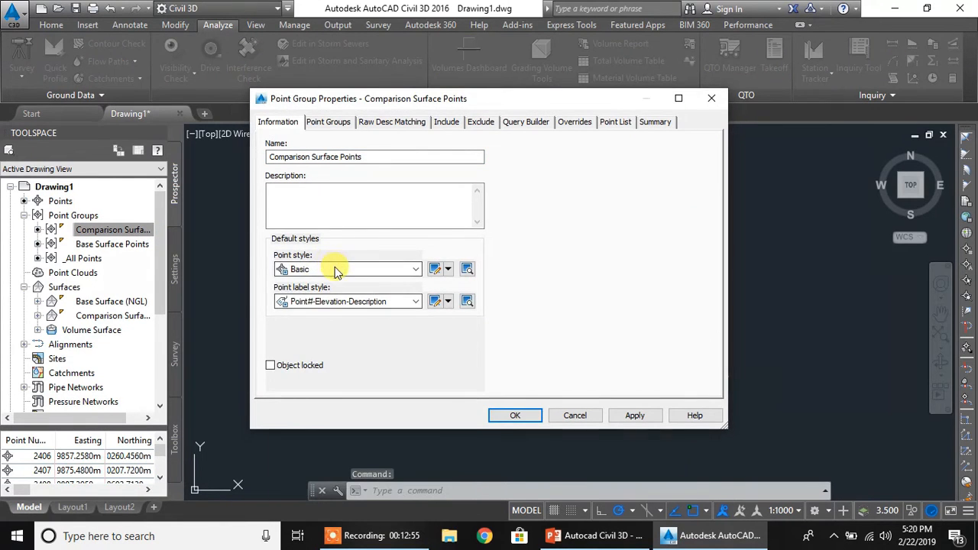
pyautogui.click(337, 272)
pyautogui.scroll(1, 313, 281)
pyautogui.click(318, 279)
# - Set the point label style of the Comparison Surface Points group to <none> and apply the group's properties
pyautogui.click(327, 304)
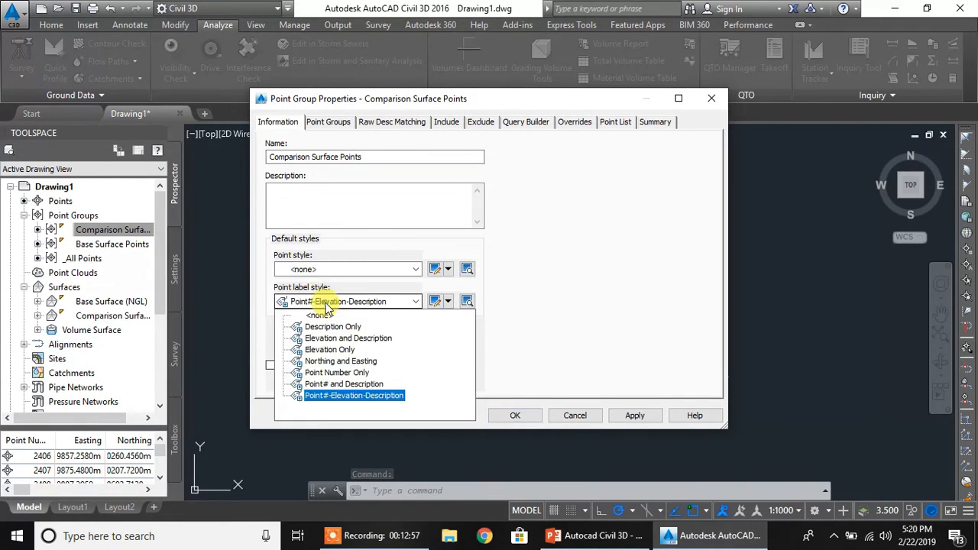
pyautogui.scroll(1, 325, 313)
pyautogui.click(326, 315)
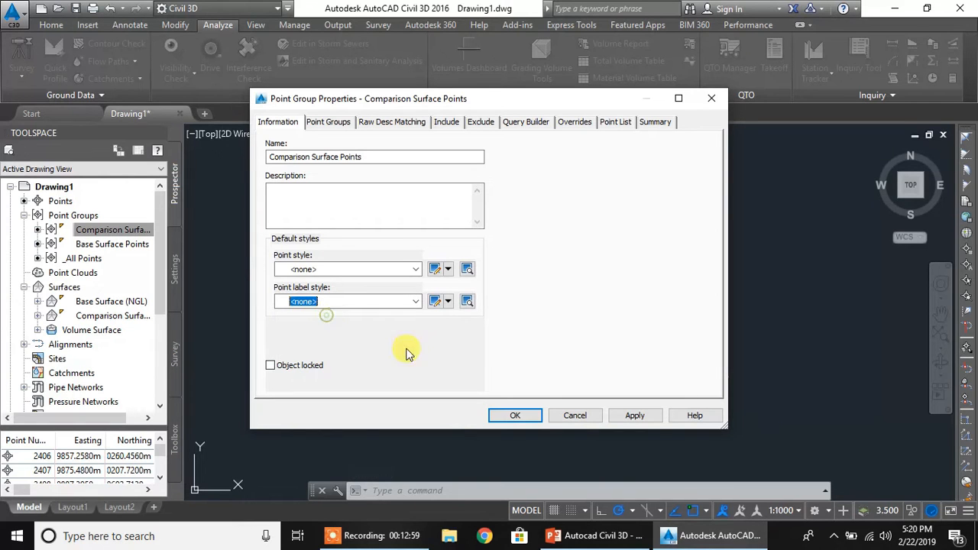
pyautogui.click(619, 414)
pyautogui.click(533, 419)
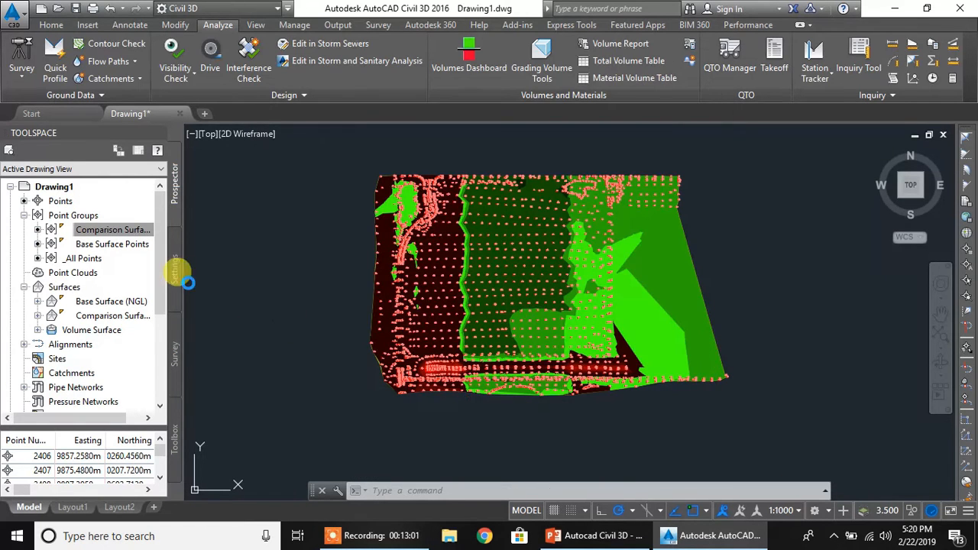
# - Set both the point style and the point label style of the Base Surface Points group to <none>
pyautogui.rightClick(130, 244)
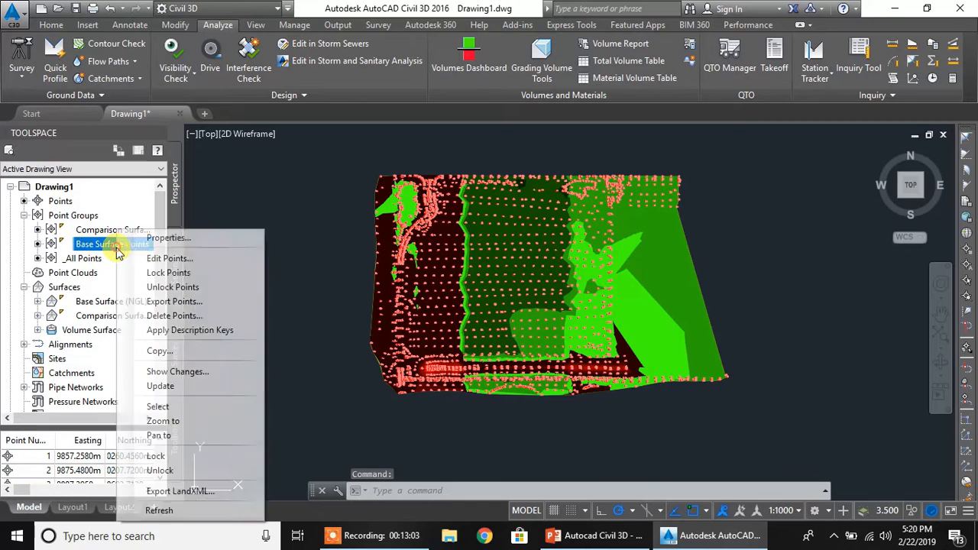
pyautogui.click(162, 240)
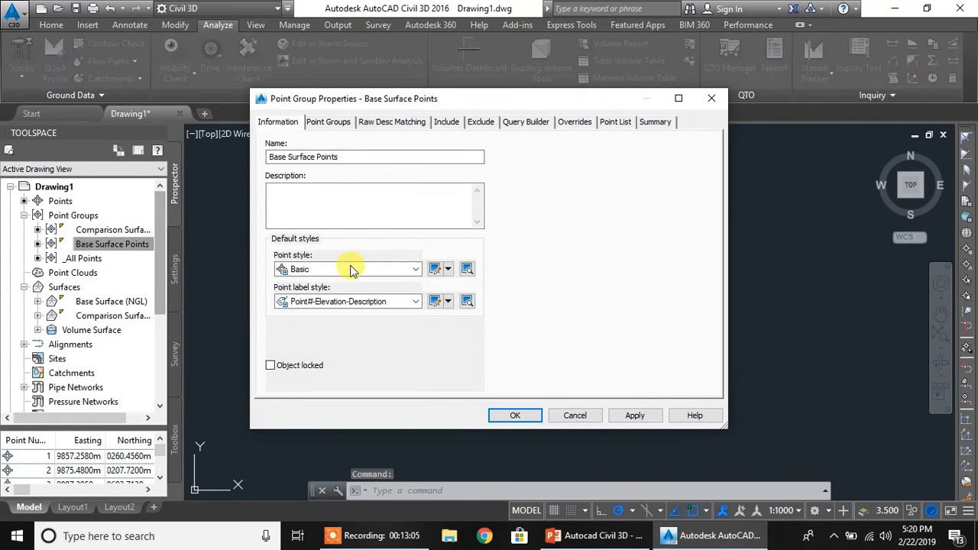
pyautogui.click(353, 269)
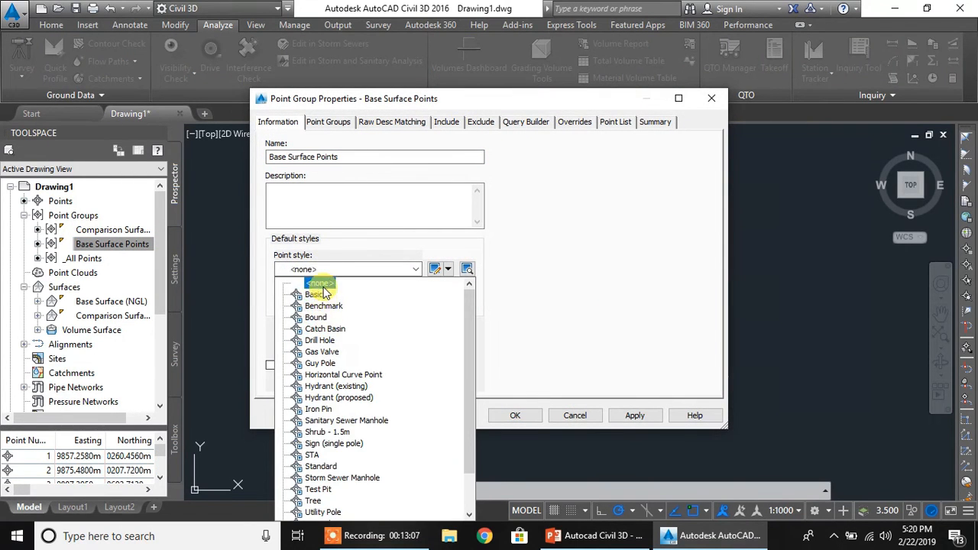
pyautogui.click(321, 290)
pyautogui.click(329, 301)
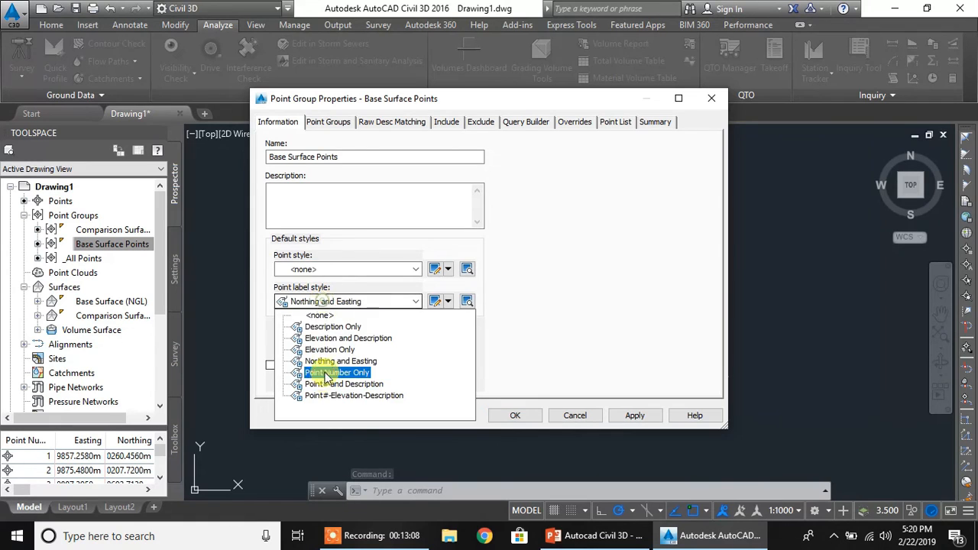
pyautogui.click(324, 315)
pyautogui.click(635, 416)
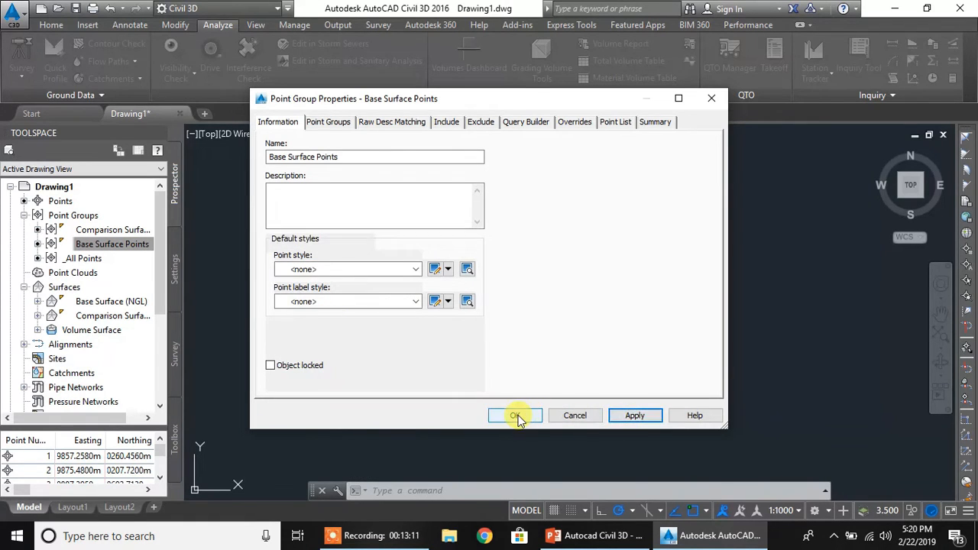
pyautogui.click(515, 416)
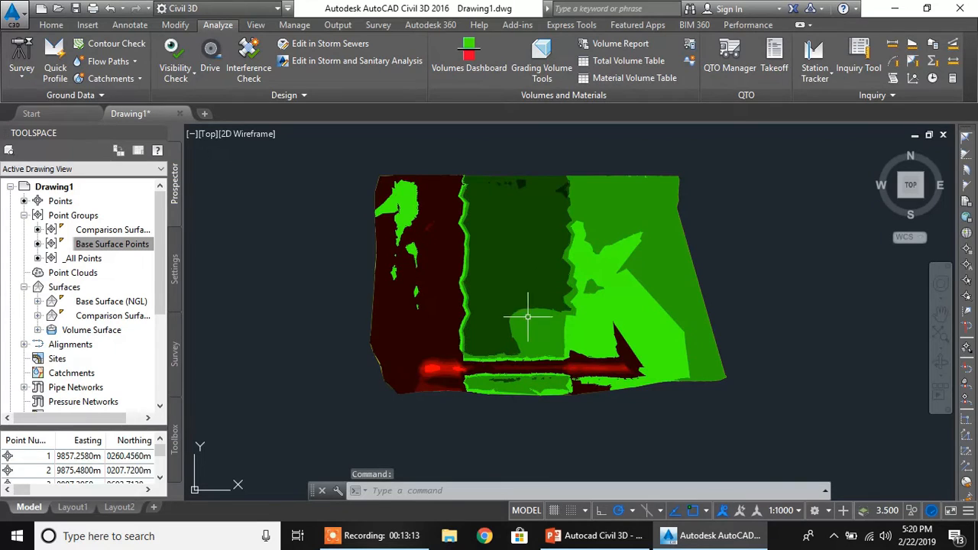
# - Add a dynamic Elevations legend table for Base Surface (NGL) in the empty area beyond the surface's northeast corner
pyautogui.moveTo(589, 268)
pyautogui.mouseDown(button='middle')
pyautogui.moveTo(507, 280)
pyautogui.moveTo(518, 276)
pyautogui.mouseUp(button='middle')
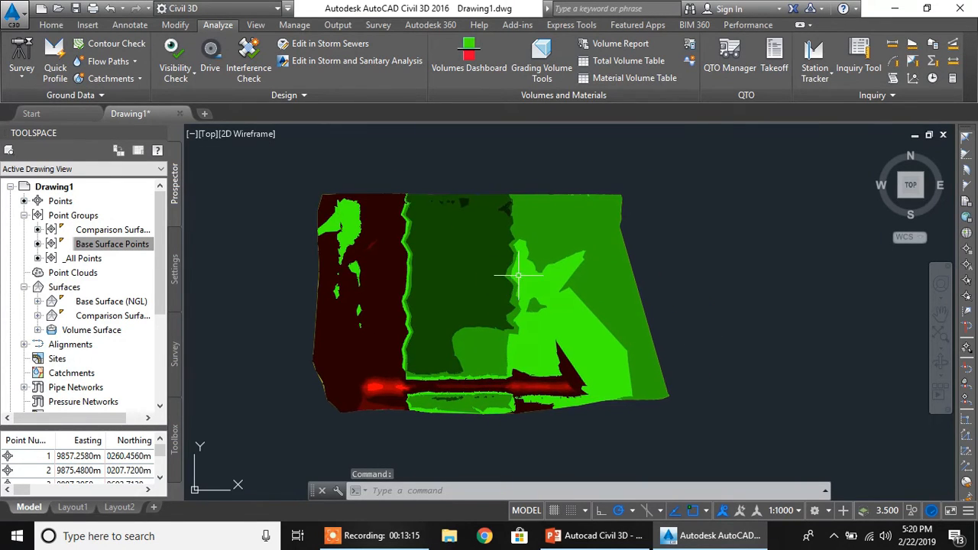
pyautogui.moveTo(444, 292); pyautogui.dragTo(420, 273, button='middle')
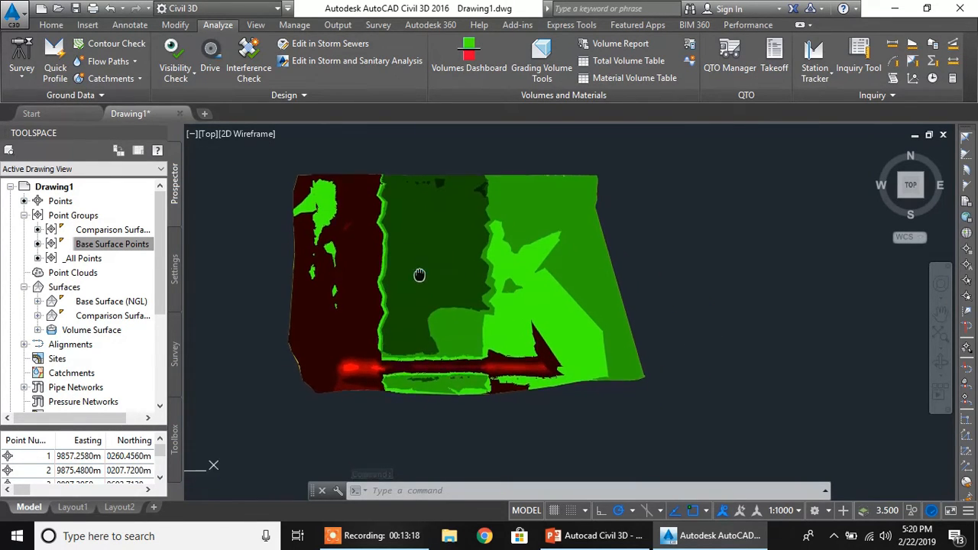
pyautogui.click(131, 26)
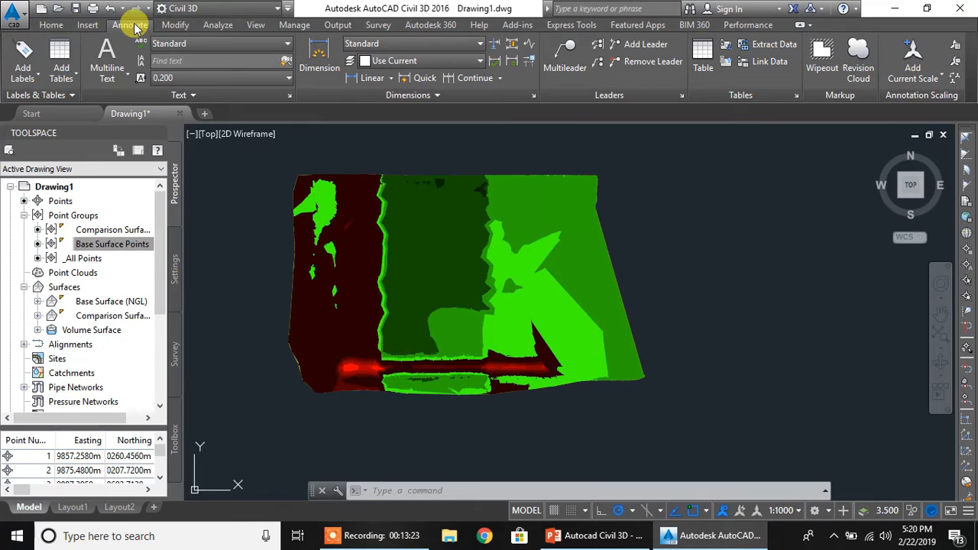
pyautogui.click(74, 79)
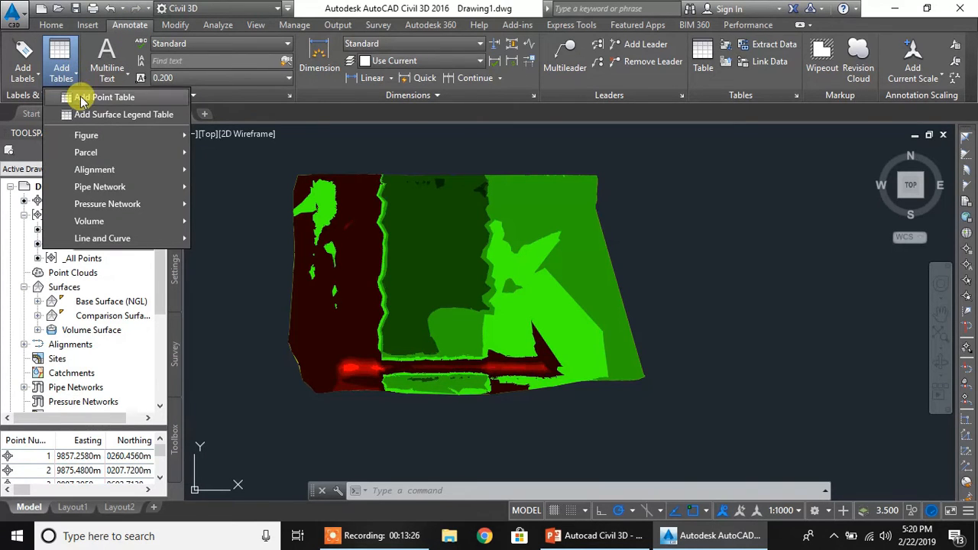
pyautogui.click(125, 114)
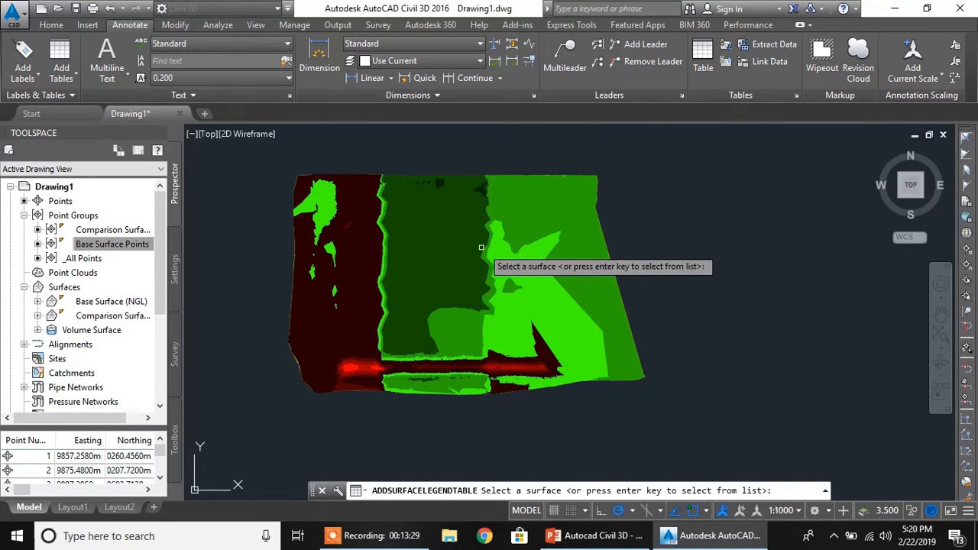
pyautogui.press('Return')
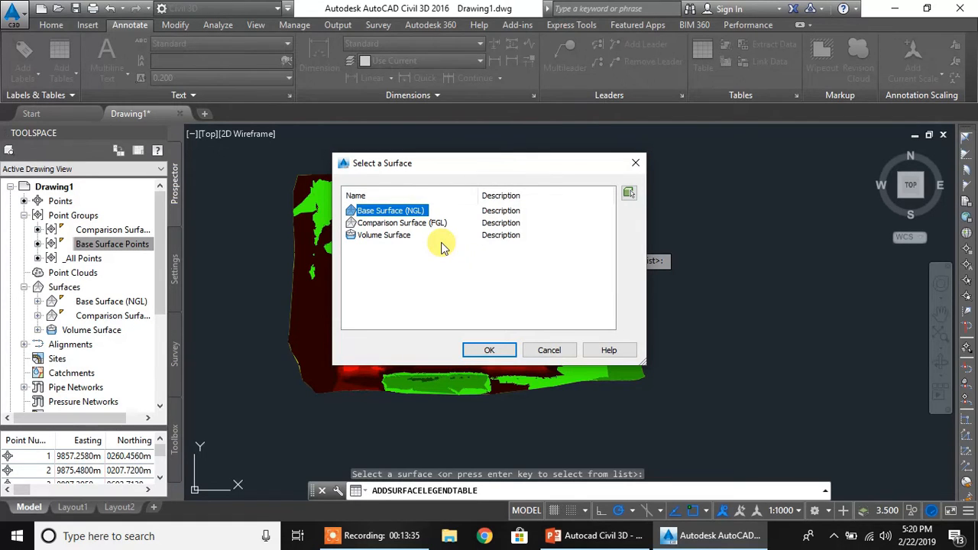
pyautogui.click(492, 350)
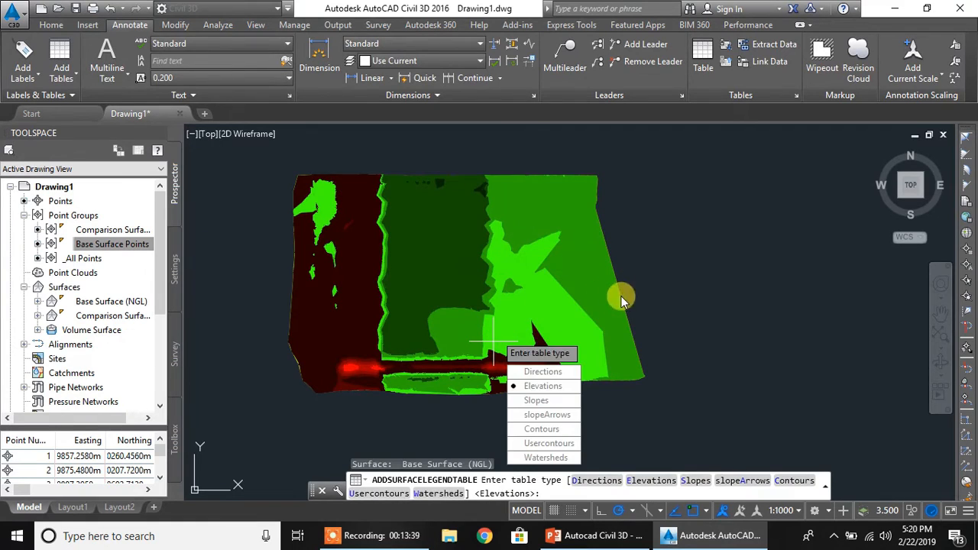
pyautogui.click(539, 388)
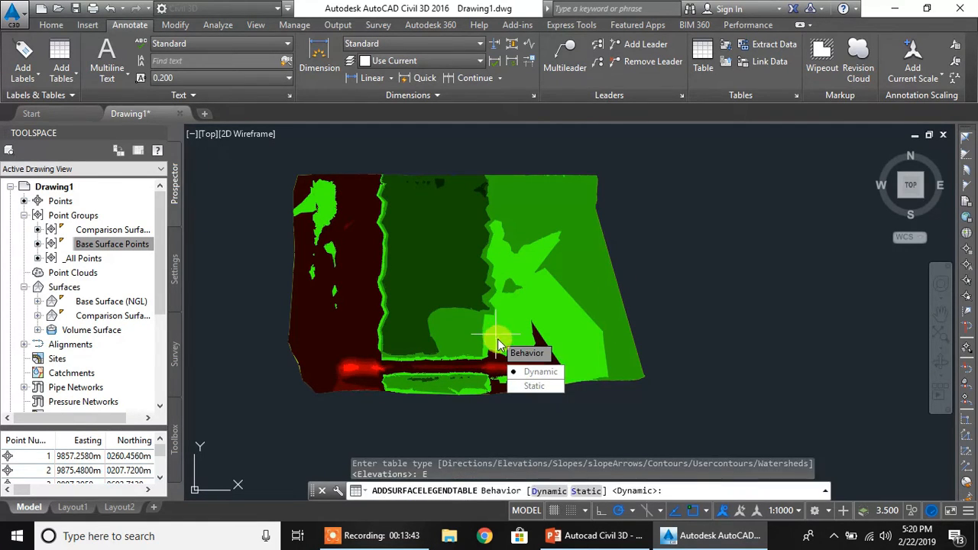
pyautogui.click(532, 371)
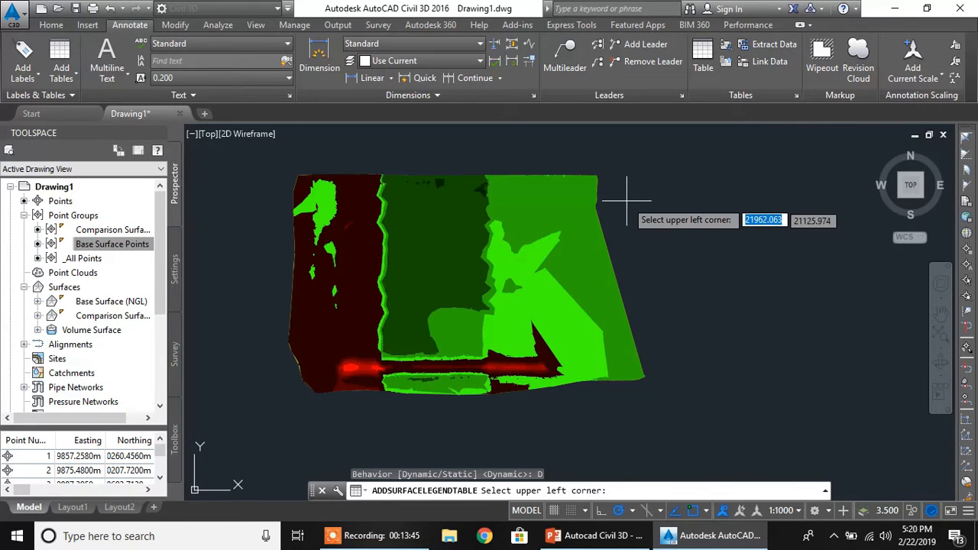
pyautogui.click(667, 179)
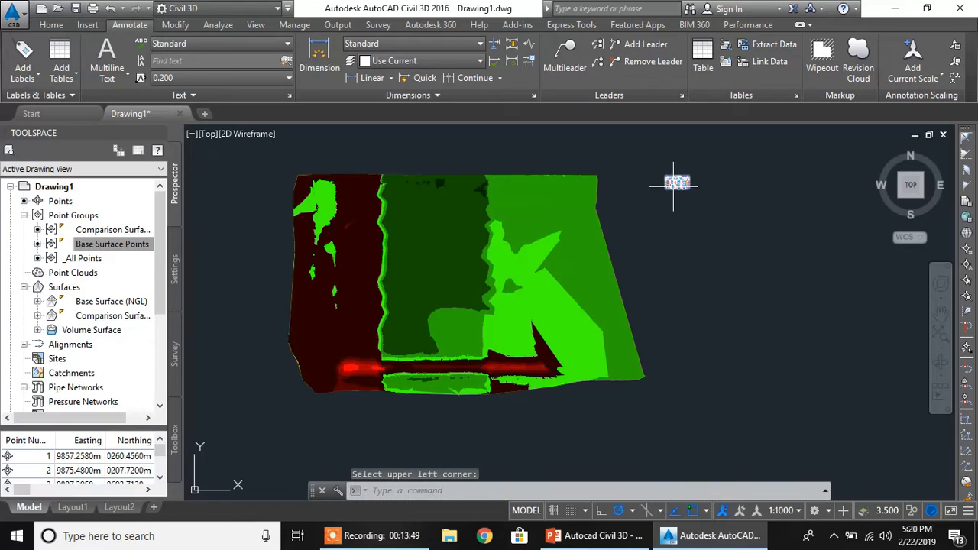
pyautogui.scroll(5, 675, 188)
pyautogui.scroll(-3, 682, 237)
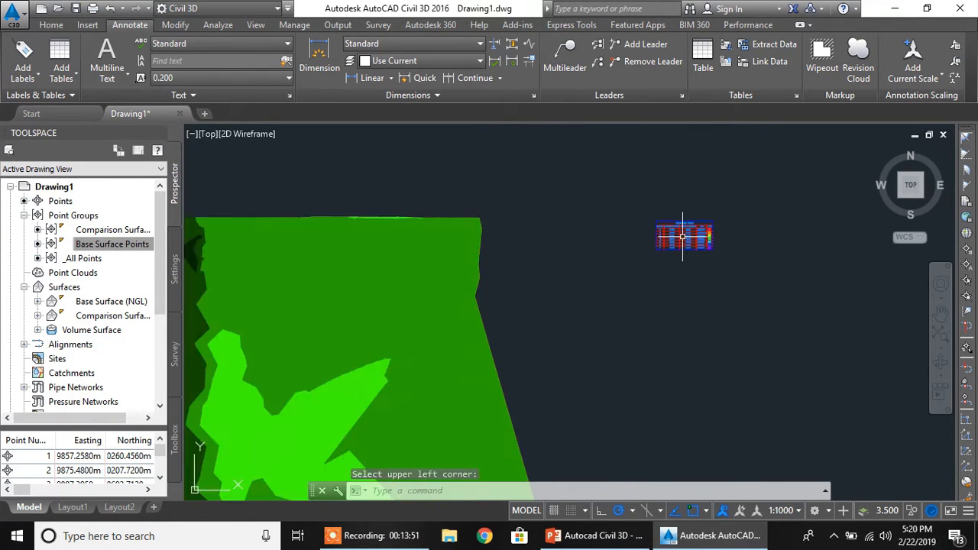
pyautogui.scroll(-2, 682, 237)
pyautogui.moveTo(660, 269); pyautogui.dragTo(694, 235, button='middle')
pyautogui.moveTo(420, 279); pyautogui.dragTo(513, 257, button='middle')
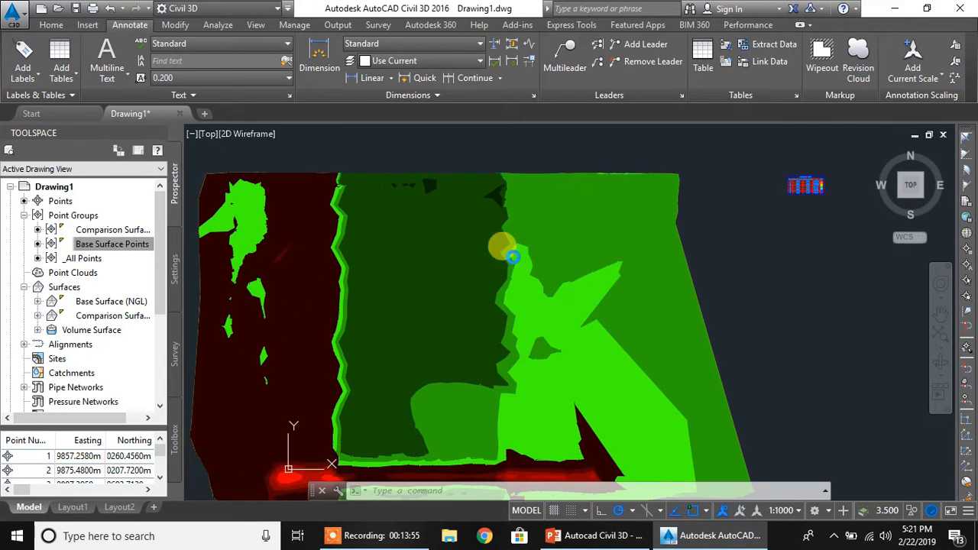
# - Add a dynamic Elevations legend table for Comparison Surface (FGL) directly below the Base Surface (NGL) table, aligned with its left edge
pyautogui.click(107, 245)
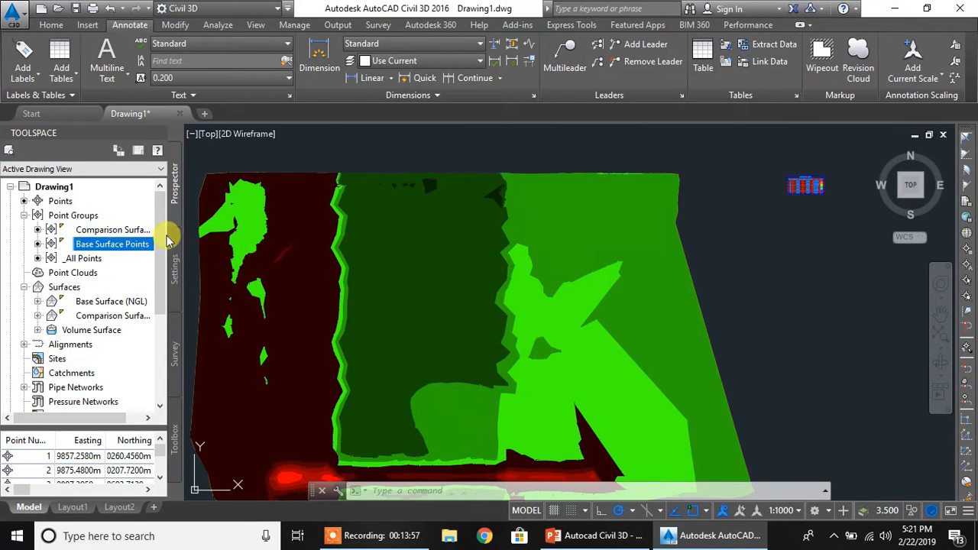
pyautogui.click(61, 74)
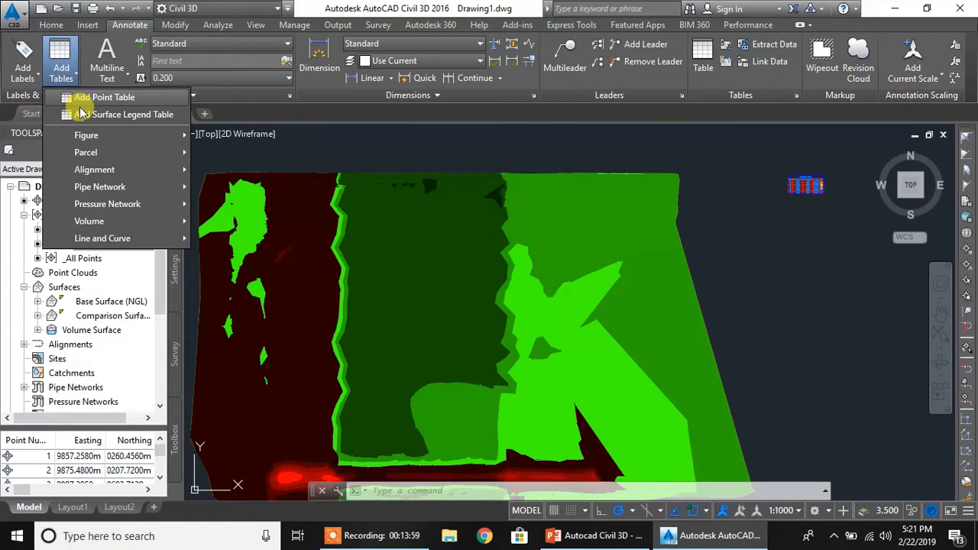
pyautogui.click(82, 113)
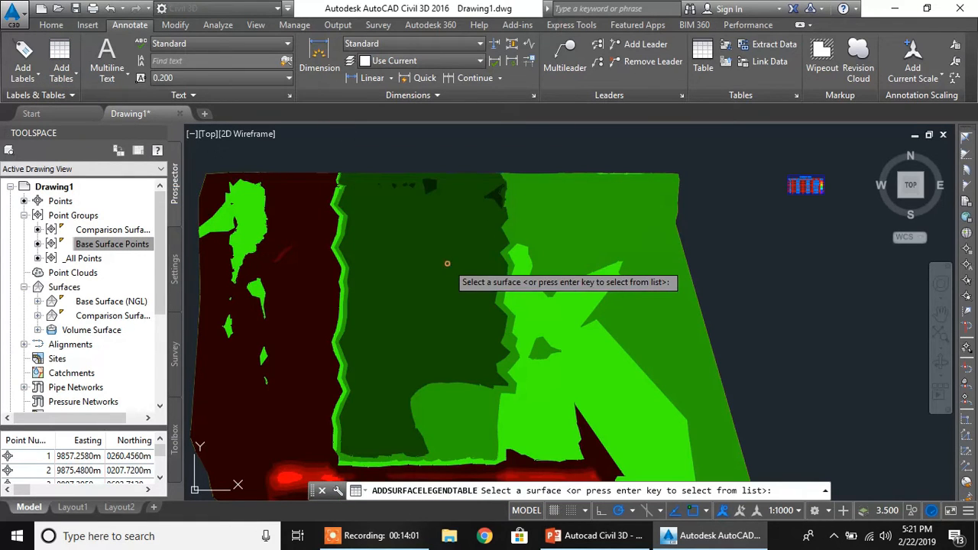
pyautogui.press('Return')
pyautogui.click(399, 223)
pyautogui.click(489, 350)
pyautogui.press('Down')
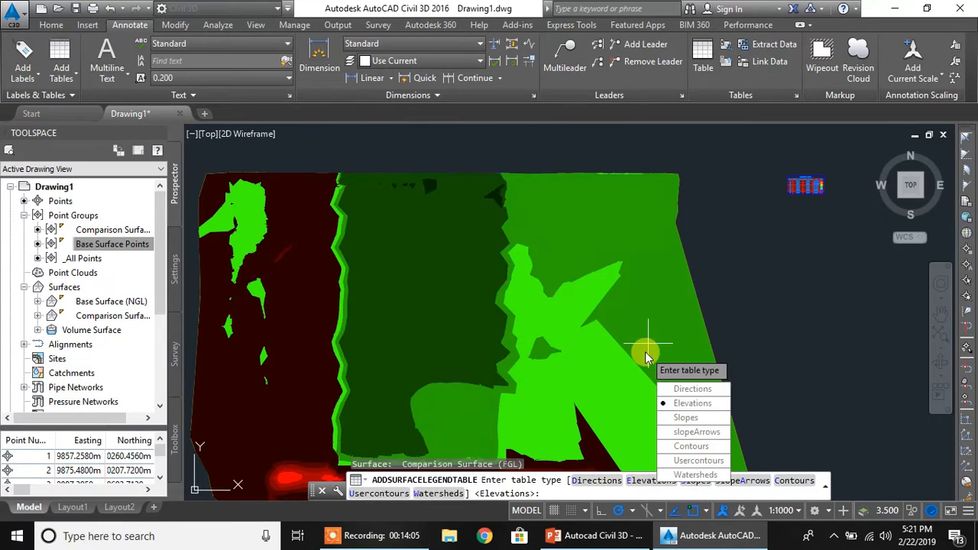
pyautogui.click(676, 406)
pyautogui.click(681, 382)
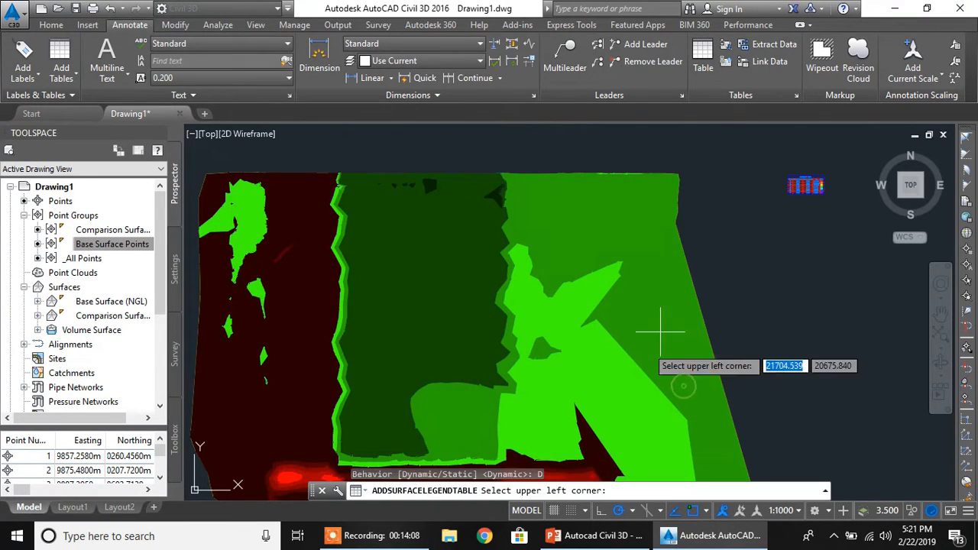
pyautogui.scroll(4, 787, 212)
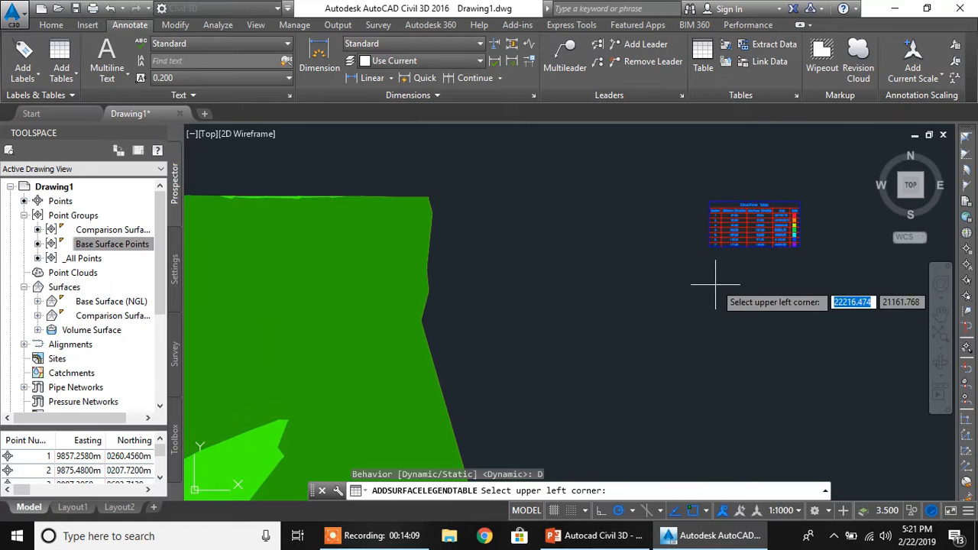
pyautogui.scroll(3, 710, 262)
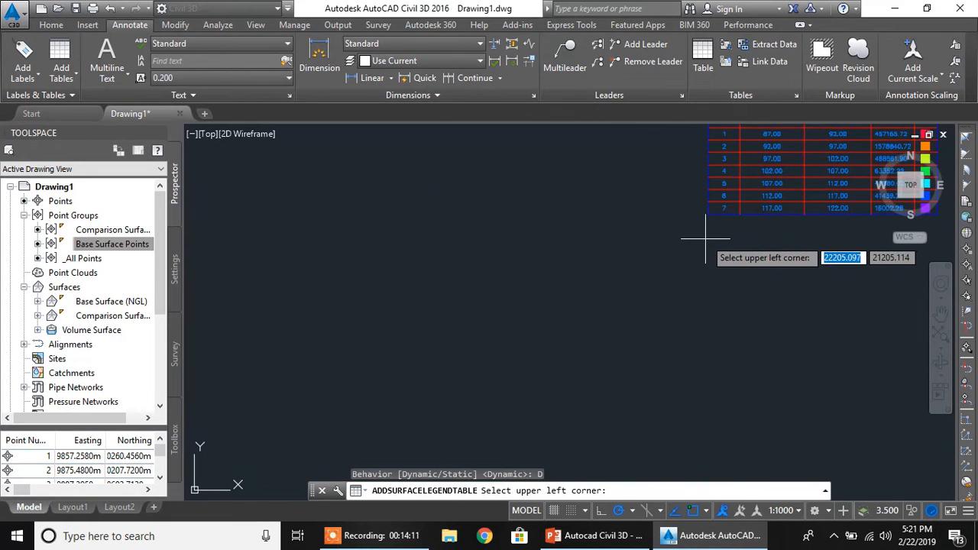
pyautogui.click(705, 239)
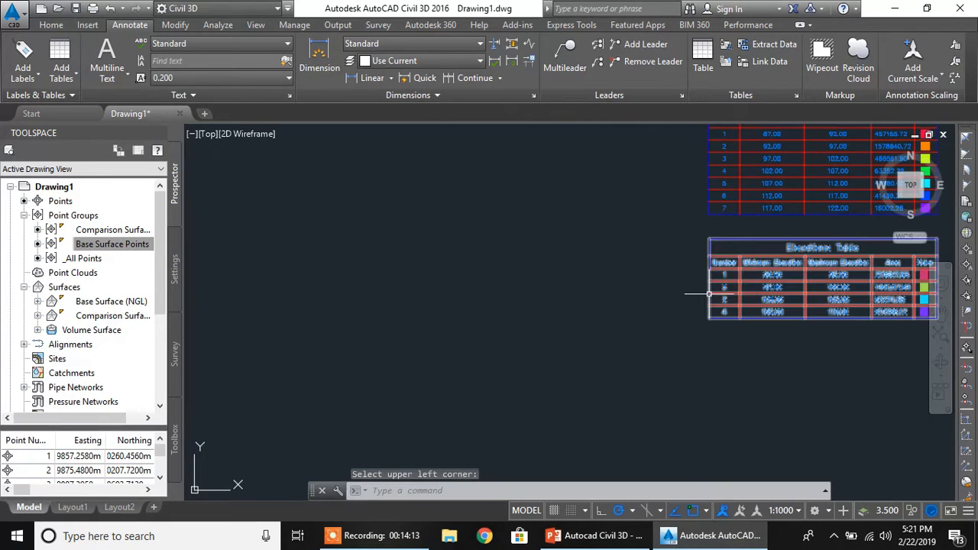
pyautogui.scroll(-5, 709, 294)
pyautogui.moveTo(583, 321); pyautogui.dragTo(646, 284, button='middle')
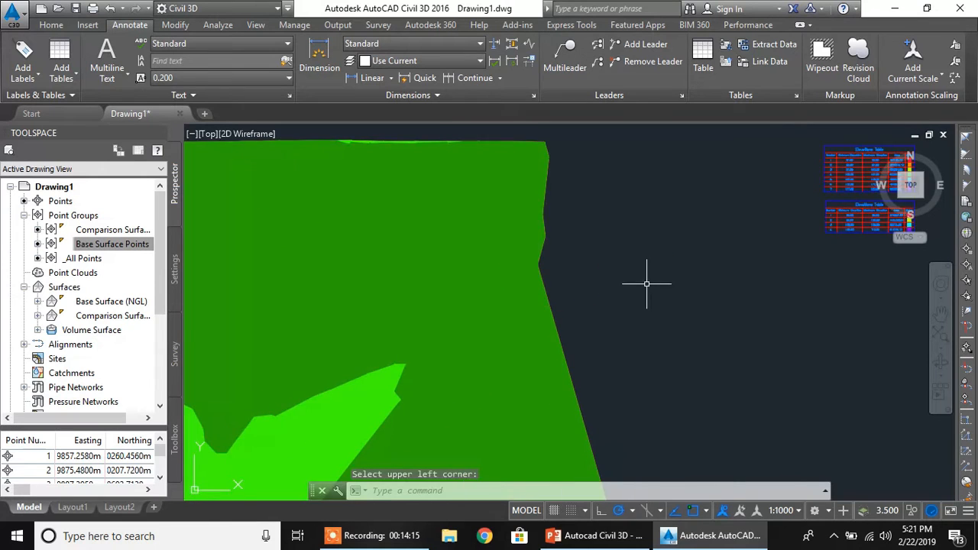
pyautogui.scroll(-4, 646, 283)
pyautogui.moveTo(482, 328)
pyautogui.mouseDown(button='middle')
pyautogui.moveTo(469, 319)
pyautogui.moveTo(470, 276)
pyautogui.moveTo(422, 271)
pyautogui.mouseUp(button='middle')
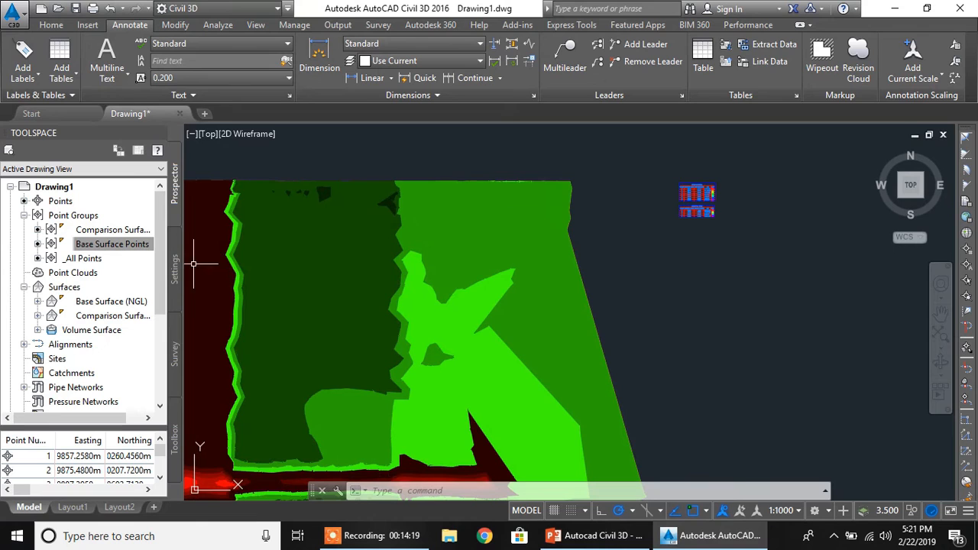
# - Add a dynamic Elevations legend table for Volume Surface directly below the Comparison Surface (FGL) table, aligned with its left edge
pyautogui.click(76, 84)
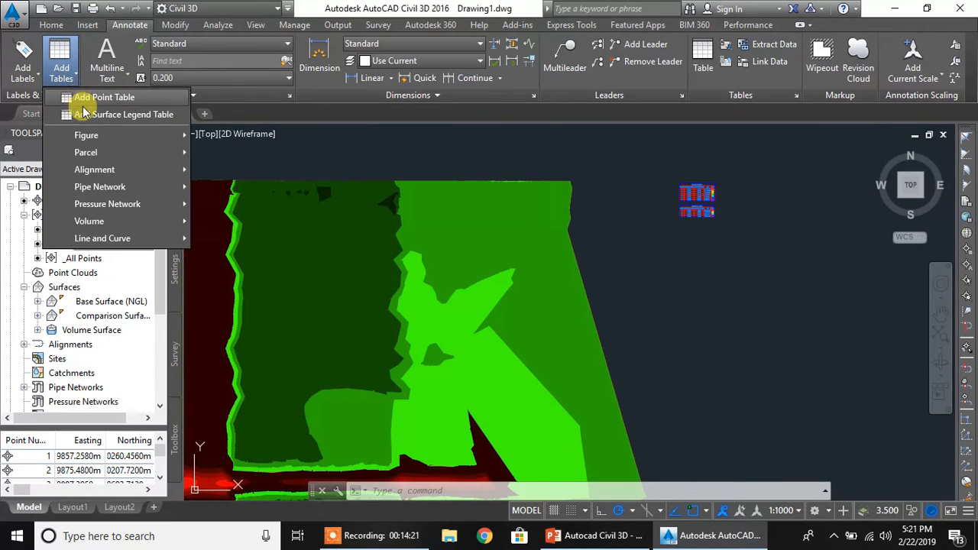
pyautogui.click(73, 114)
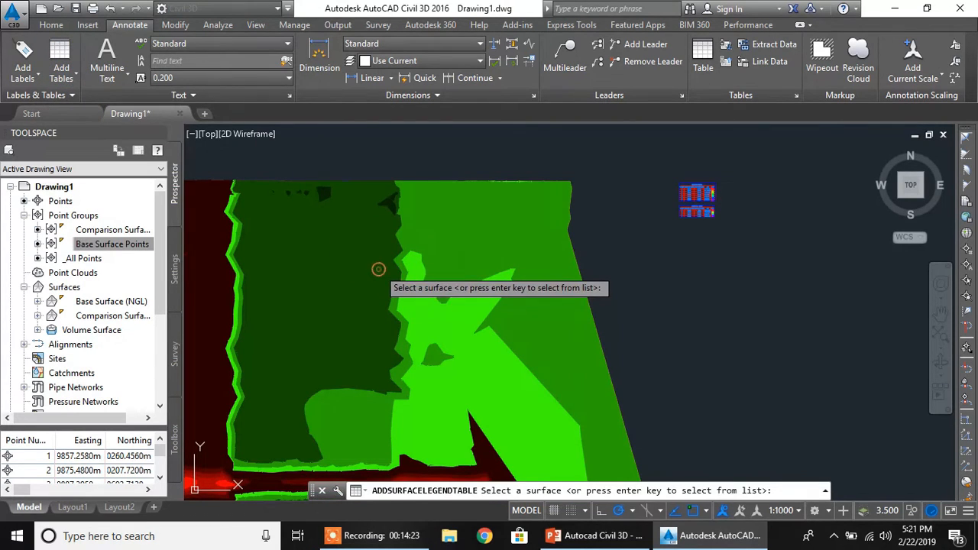
pyautogui.press('Return')
pyautogui.click(399, 235)
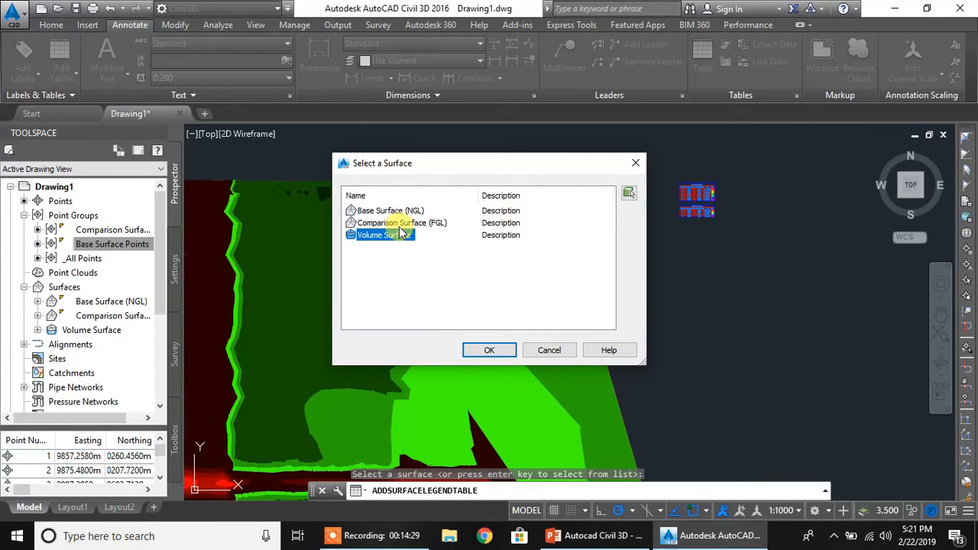
pyautogui.click(490, 352)
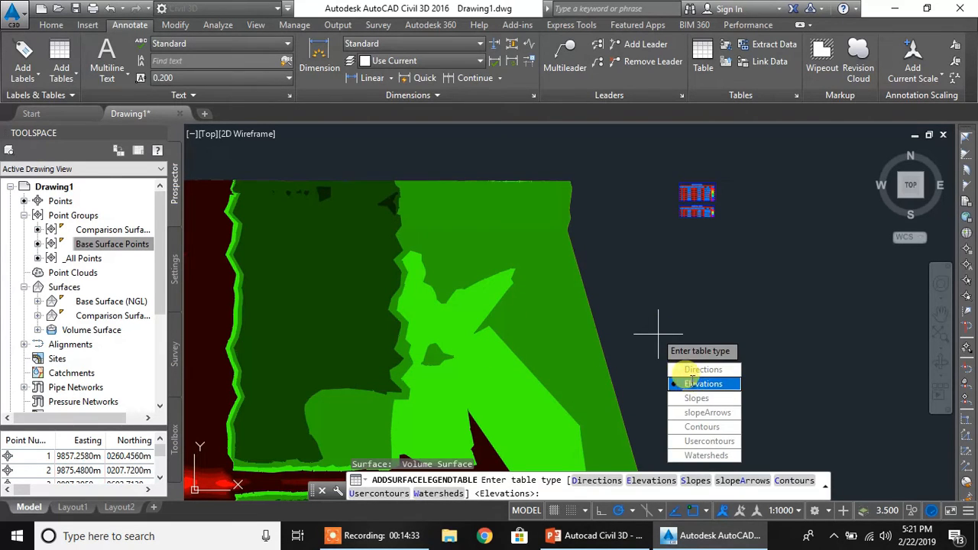
pyautogui.write('E')
pyautogui.press('Return')
pyautogui.click(688, 370)
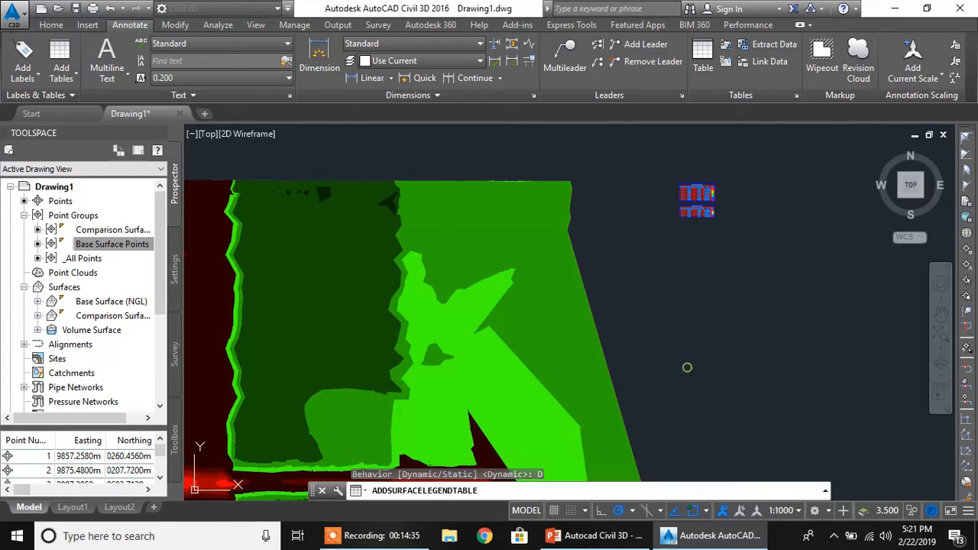
pyautogui.scroll(4, 679, 237)
pyautogui.scroll(3, 660, 299)
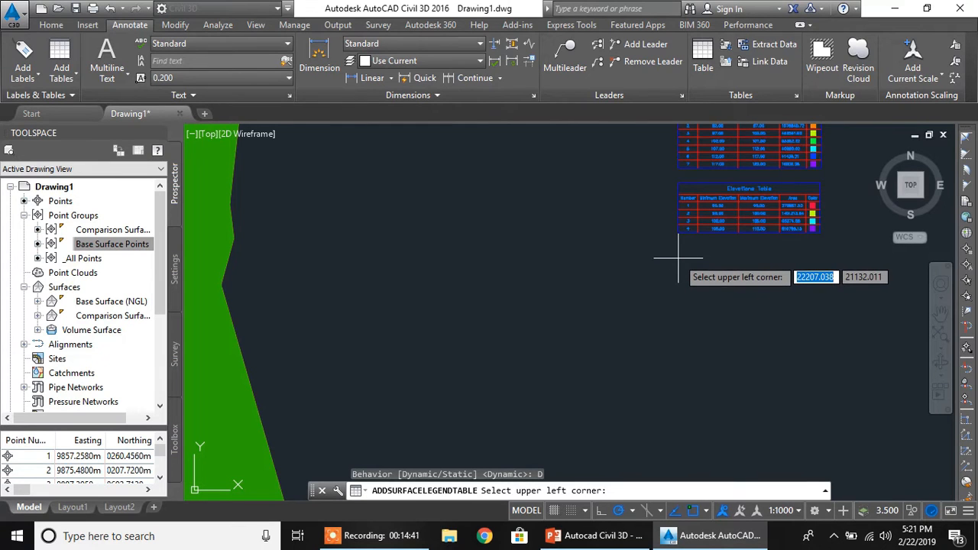
pyautogui.click(678, 258)
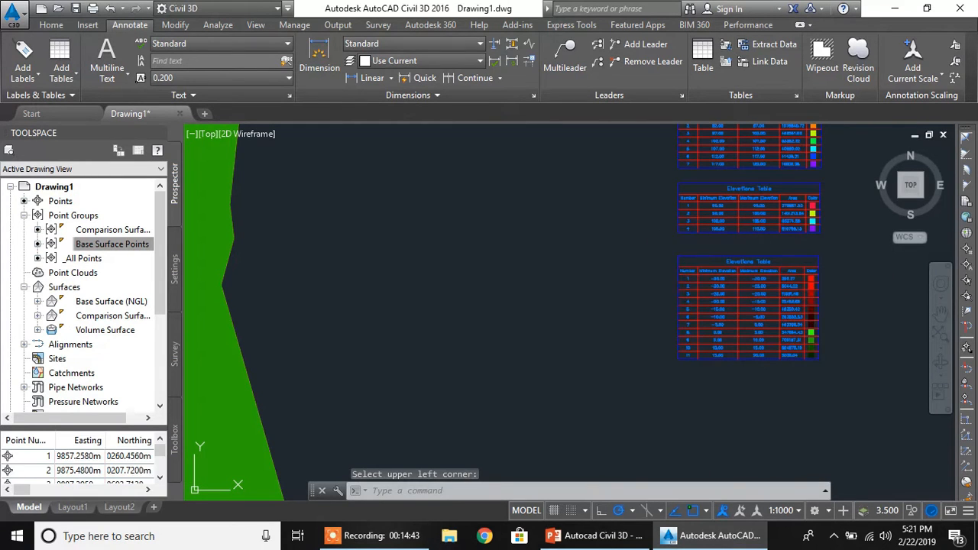
pyautogui.press('Escape')
# - Examine the Volume Surface color bands against the elevation ranges, areas and colors in its legend table
pyautogui.scroll(-5, 566, 309)
pyautogui.moveTo(386, 345)
pyautogui.mouseDown(button='middle')
pyautogui.moveTo(378, 263)
pyautogui.moveTo(387, 248)
pyautogui.mouseUp(button='middle')
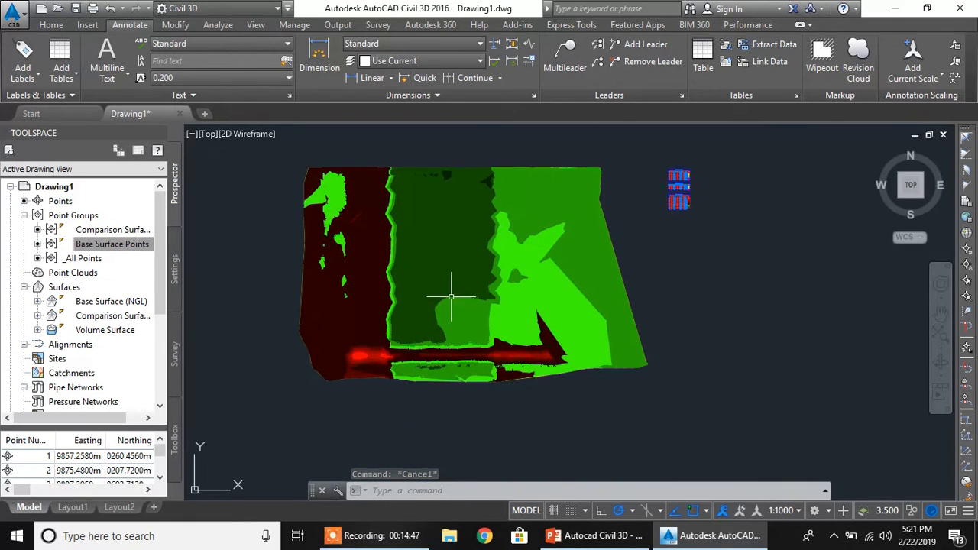
pyautogui.moveTo(512, 274)
pyautogui.mouseDown(button='middle')
pyautogui.moveTo(481, 348)
pyautogui.moveTo(478, 339)
pyautogui.mouseUp(button='middle')
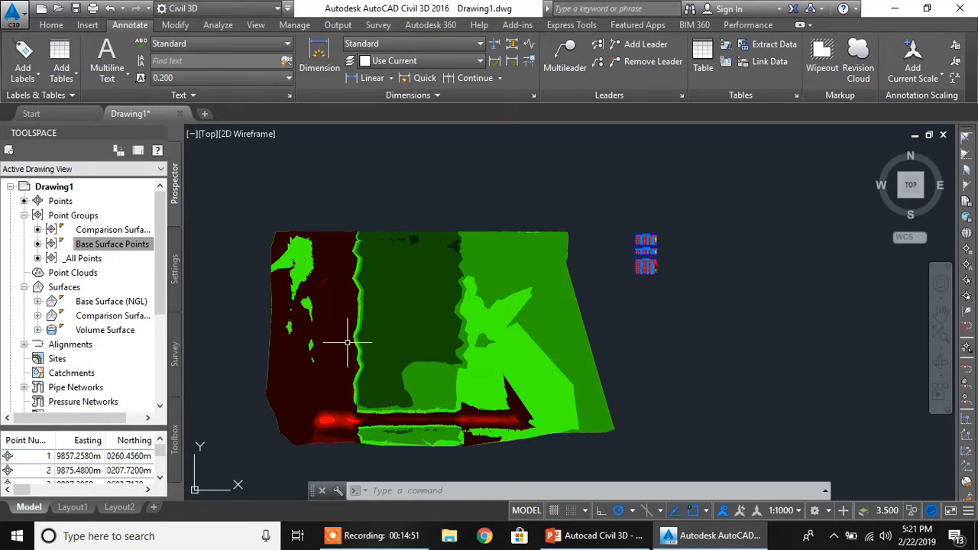
pyautogui.scroll(10, 640, 260)
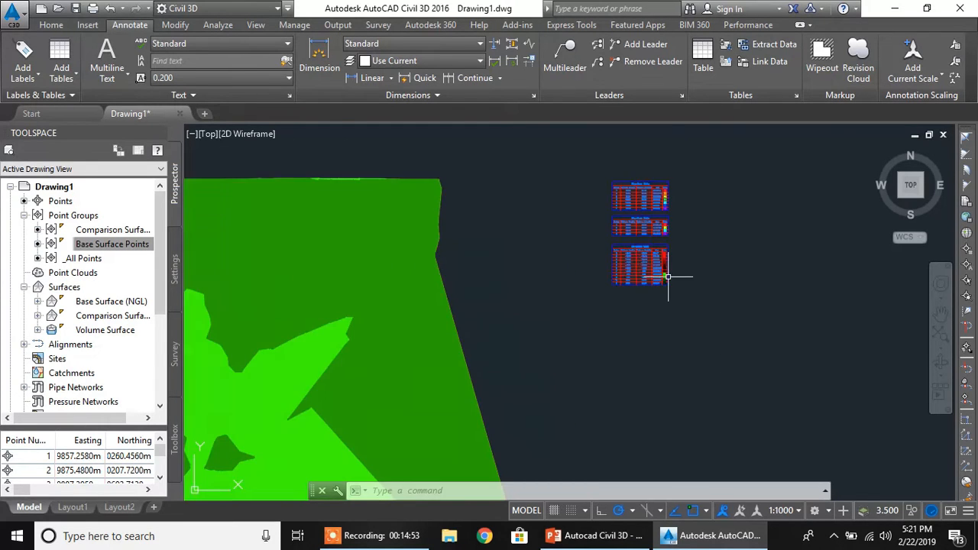
pyautogui.scroll(2, 564, 226)
pyautogui.moveTo(624, 232); pyautogui.dragTo(593, 266, button='middle')
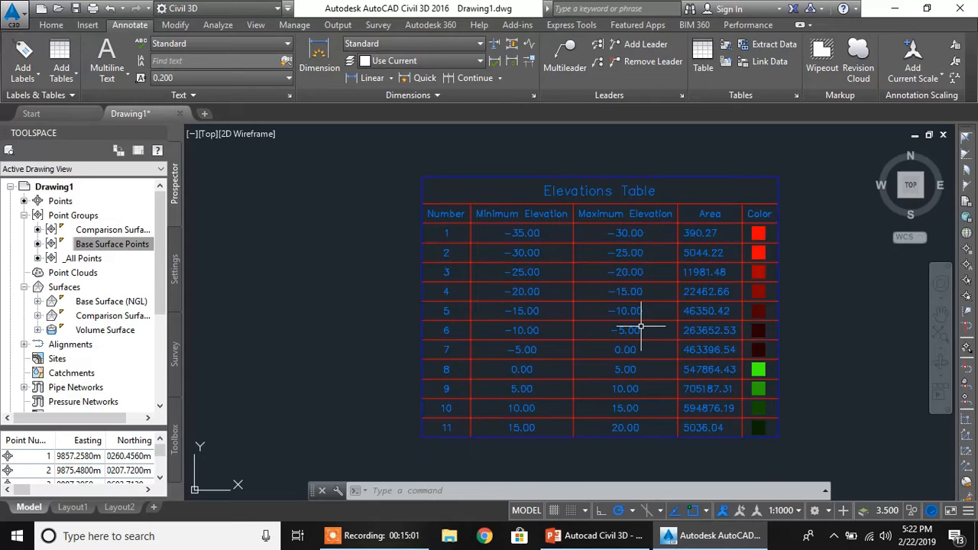
pyautogui.scroll(-4, 647, 324)
pyautogui.moveTo(631, 278); pyautogui.dragTo(618, 376, button='middle')
pyautogui.scroll(2, 530, 360)
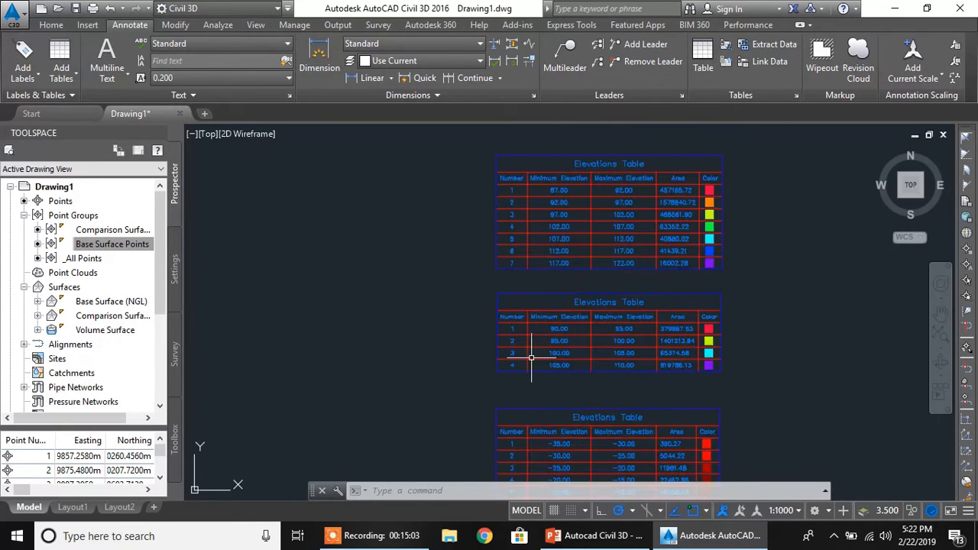
pyautogui.scroll(-5, 498, 356)
pyautogui.moveTo(387, 372); pyautogui.dragTo(553, 332, button='middle')
pyautogui.scroll(-3, 454, 328)
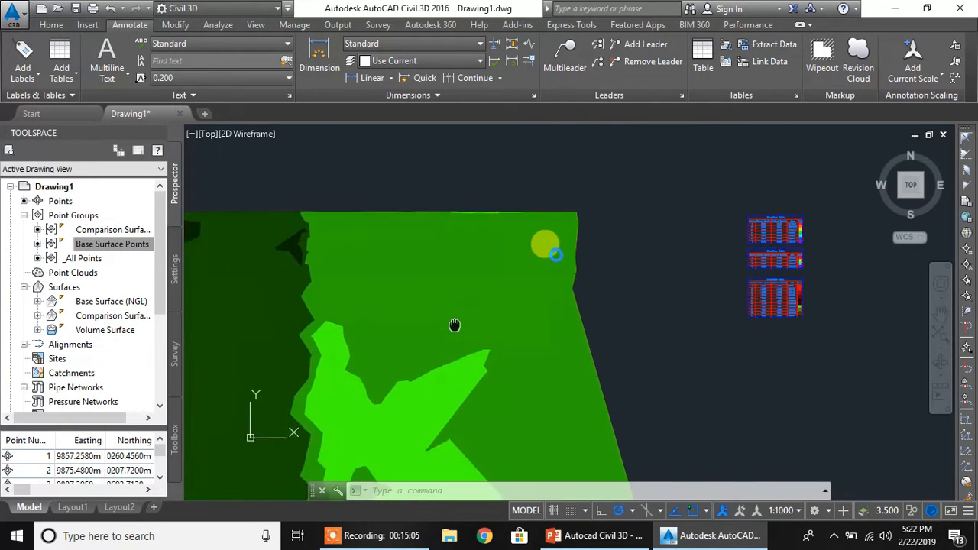
pyautogui.scroll(-3, 474, 333)
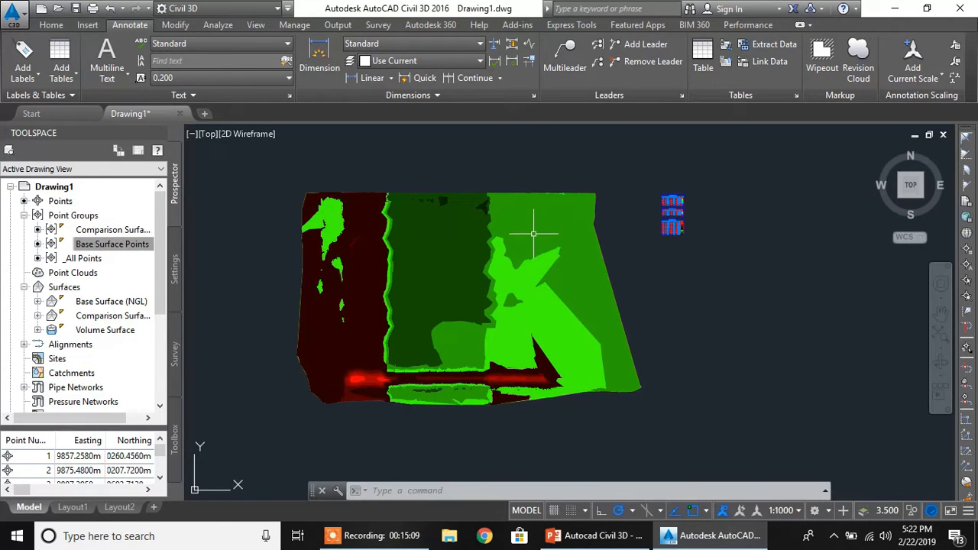
# - Send Volume Surface to the back of the display order
pyautogui.click(533, 233)
pyautogui.rightClick(534, 234)
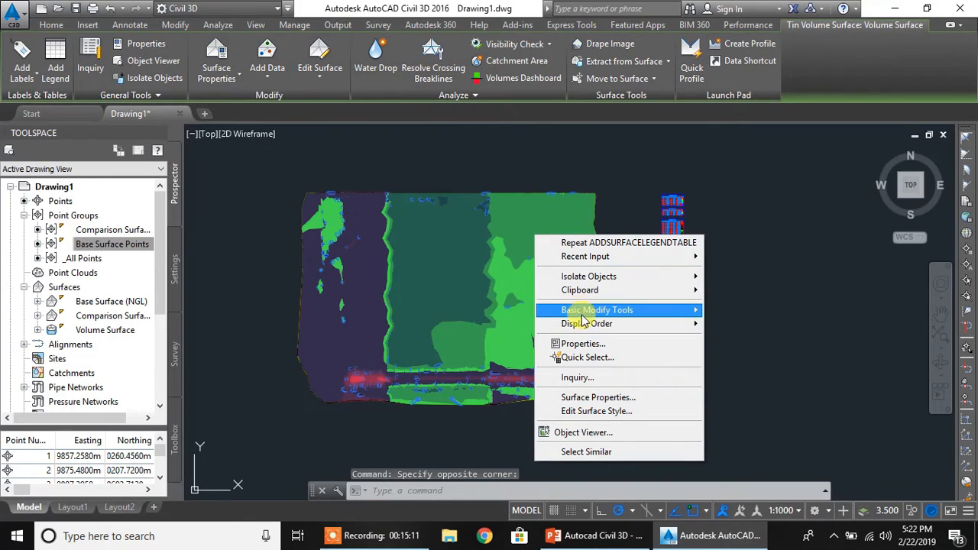
pyautogui.moveTo(650, 310)
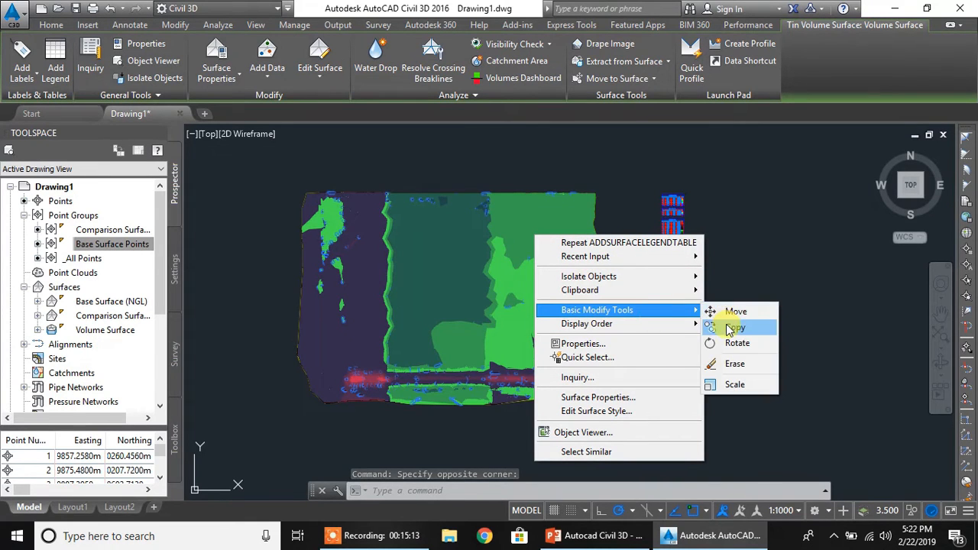
pyautogui.click(734, 344)
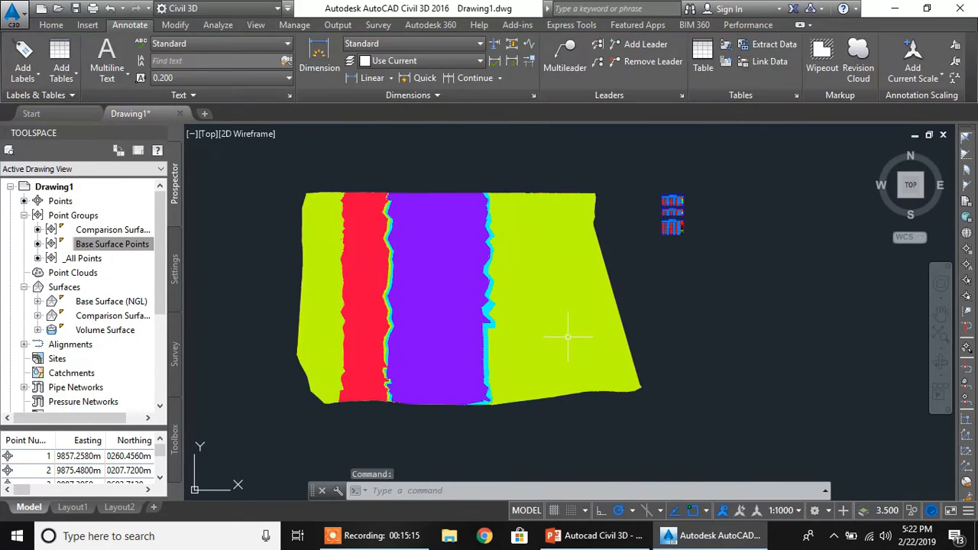
# - Examine the Comparison Surface (FGL) color bands against the elevation ranges, areas and colors in the middle legend table
pyautogui.scroll(2, 475, 269)
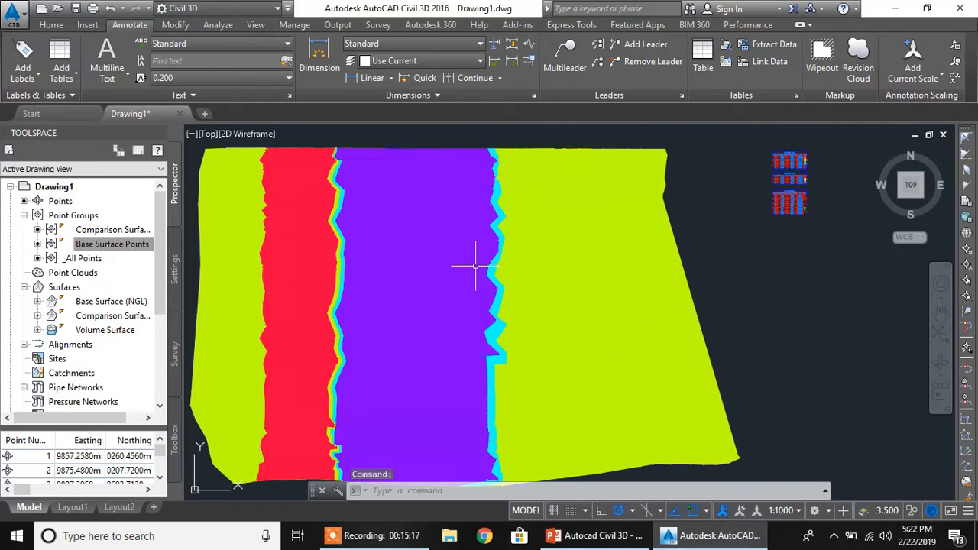
pyautogui.moveTo(530, 272)
pyautogui.mouseDown(button='middle')
pyautogui.moveTo(517, 290)
pyautogui.moveTo(441, 317)
pyautogui.mouseUp(button='middle')
pyautogui.scroll(-2, 442, 317)
pyautogui.scroll(4, 600, 277)
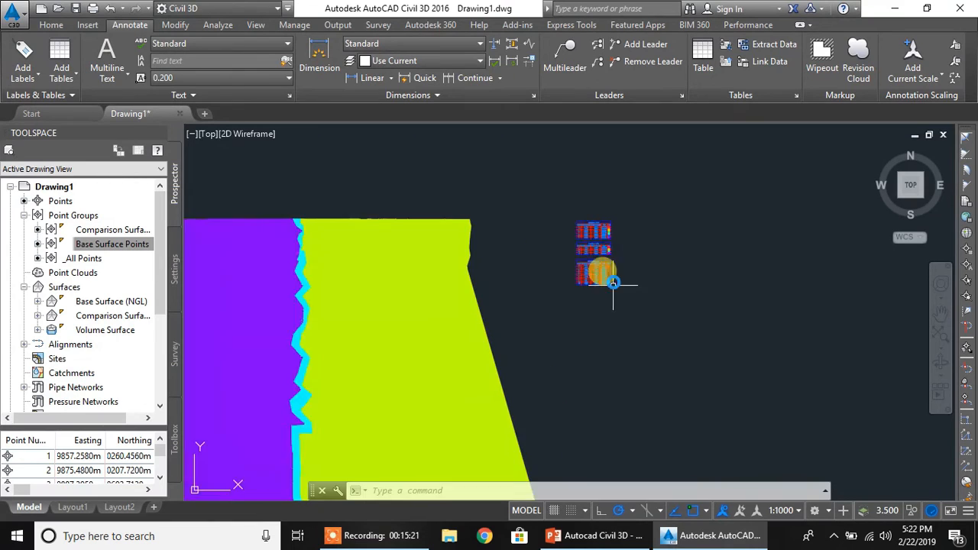
pyautogui.scroll(-2, 416, 283)
pyautogui.moveTo(273, 307); pyautogui.dragTo(452, 278, button='middle')
pyautogui.scroll(-2, 557, 273)
pyautogui.scroll(2, 624, 250)
pyautogui.scroll(4, 623, 250)
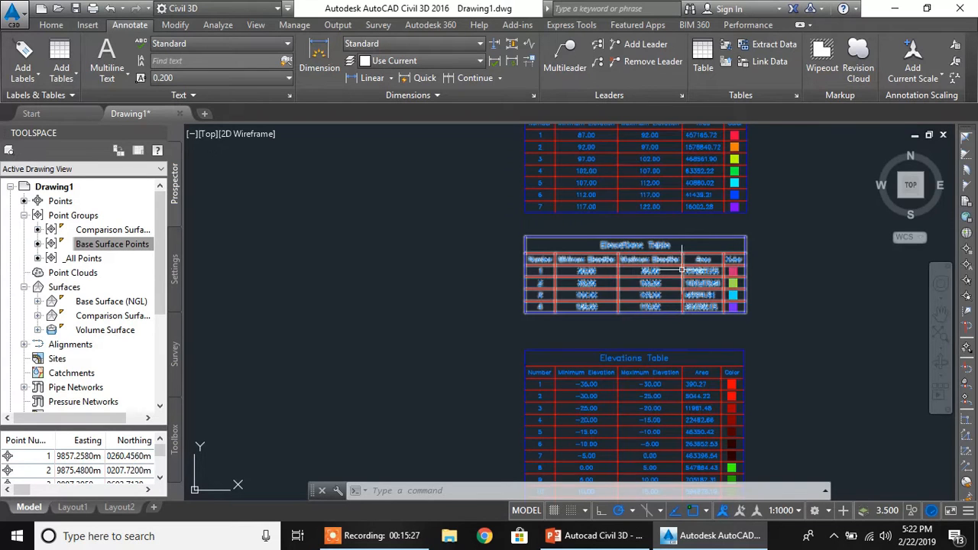
pyautogui.scroll(4, 597, 286)
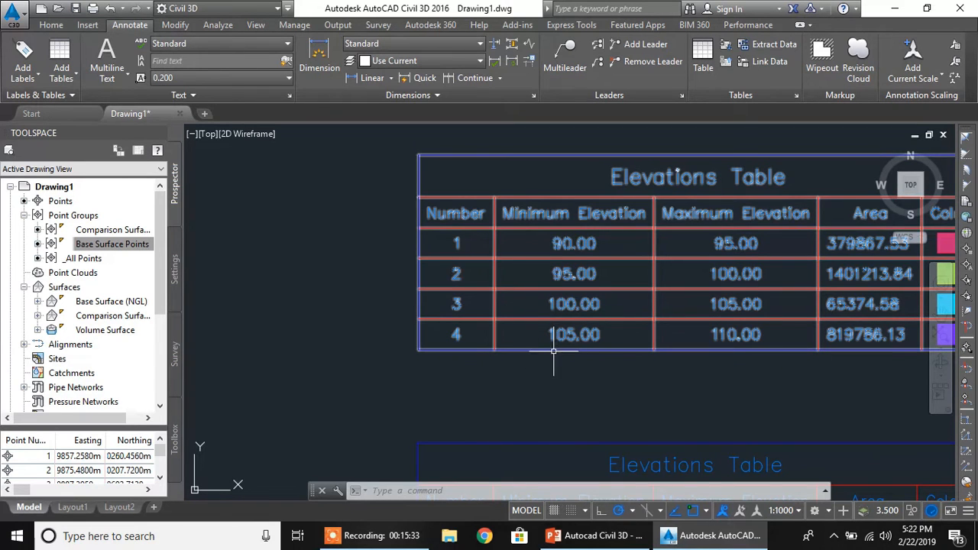
pyautogui.scroll(-3, 554, 352)
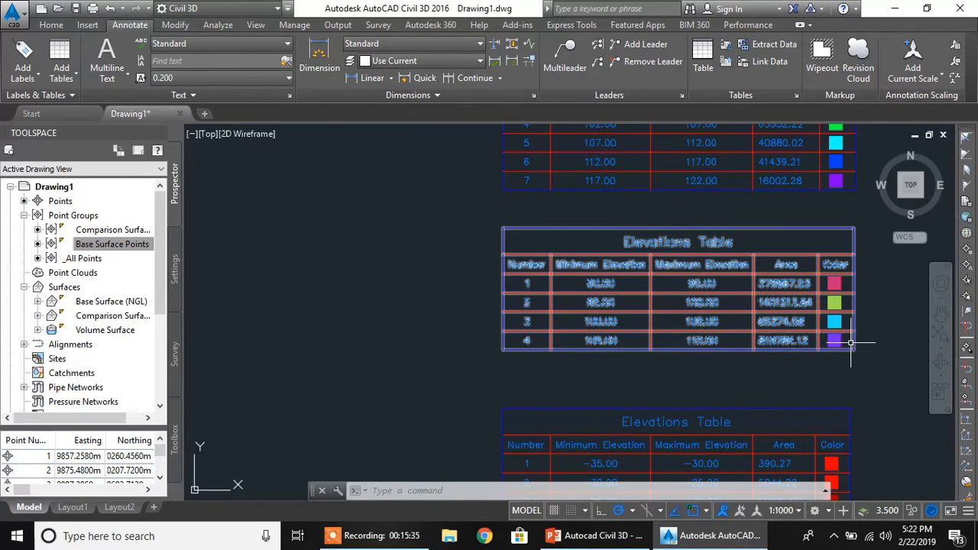
pyautogui.scroll(-3, 485, 328)
pyautogui.scroll(3, 530, 332)
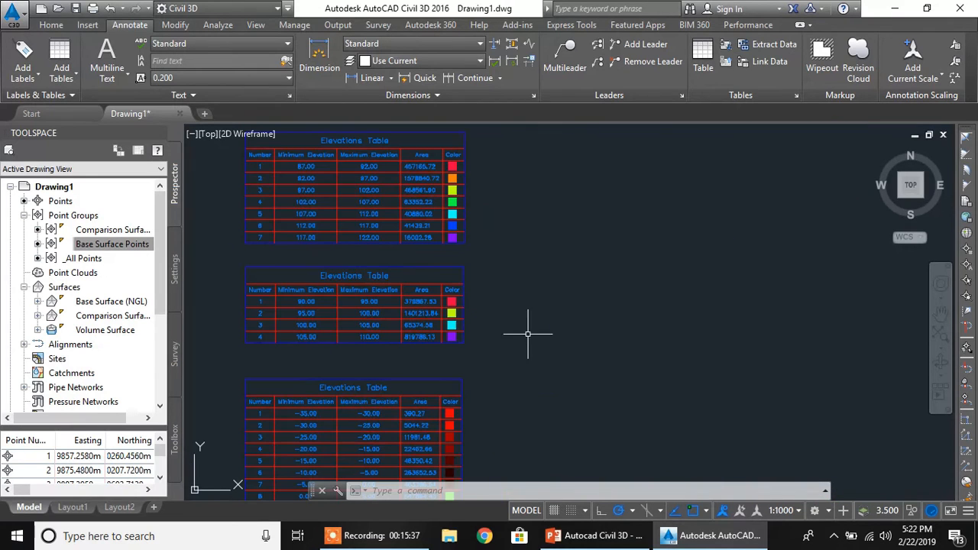
pyautogui.scroll(-5, 279, 343)
pyautogui.moveTo(278, 343)
pyautogui.mouseDown(button='middle')
pyautogui.moveTo(585, 262)
pyautogui.moveTo(584, 246)
pyautogui.mouseUp(button='middle')
pyautogui.moveTo(213, 355)
pyautogui.mouseDown(button='middle')
pyautogui.moveTo(317, 338)
pyautogui.moveTo(285, 305)
pyautogui.mouseUp(button='middle')
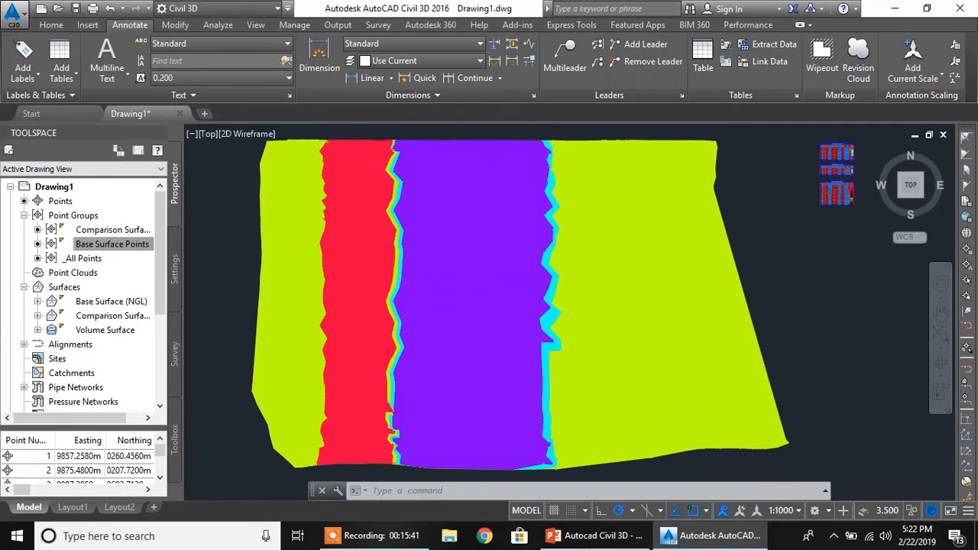
pyautogui.scroll(-2, 507, 286)
pyautogui.moveTo(507, 286); pyautogui.dragTo(430, 311, button='middle')
pyautogui.scroll(2, 478, 289)
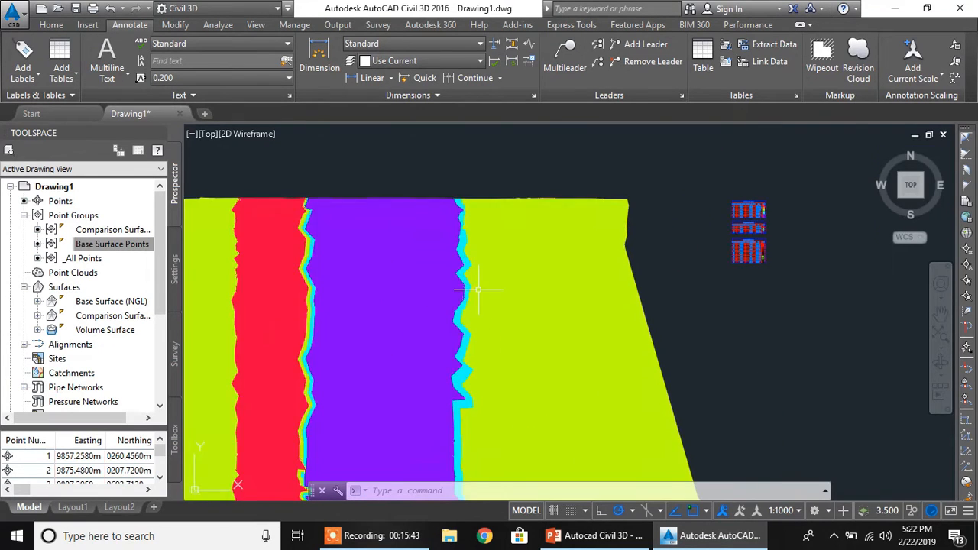
pyautogui.scroll(3, 477, 289)
pyautogui.scroll(-5, 400, 410)
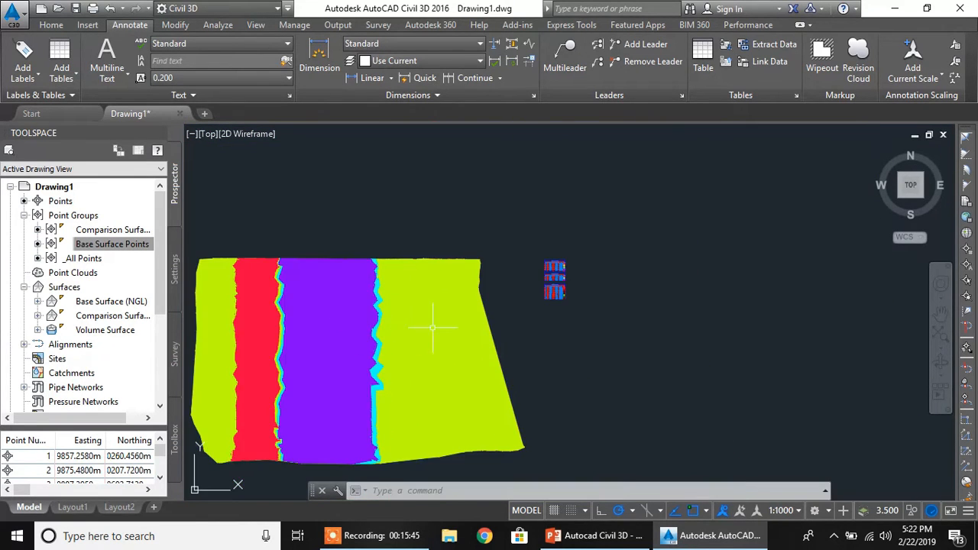
# - Send Comparison Surface (FGL) to the back of the display order
pyautogui.moveTo(437, 328); pyautogui.dragTo(465, 277, button='middle')
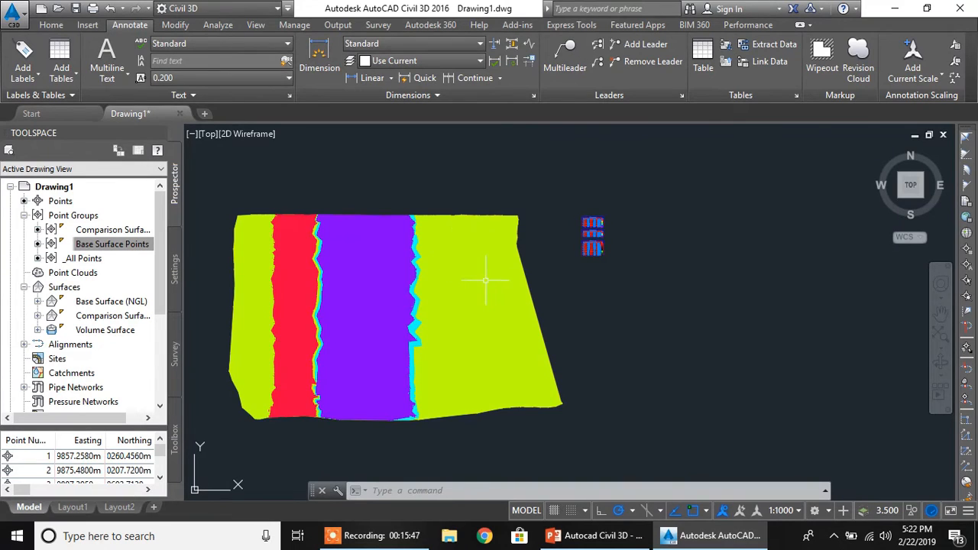
pyautogui.click(473, 274)
pyautogui.rightClick(472, 279)
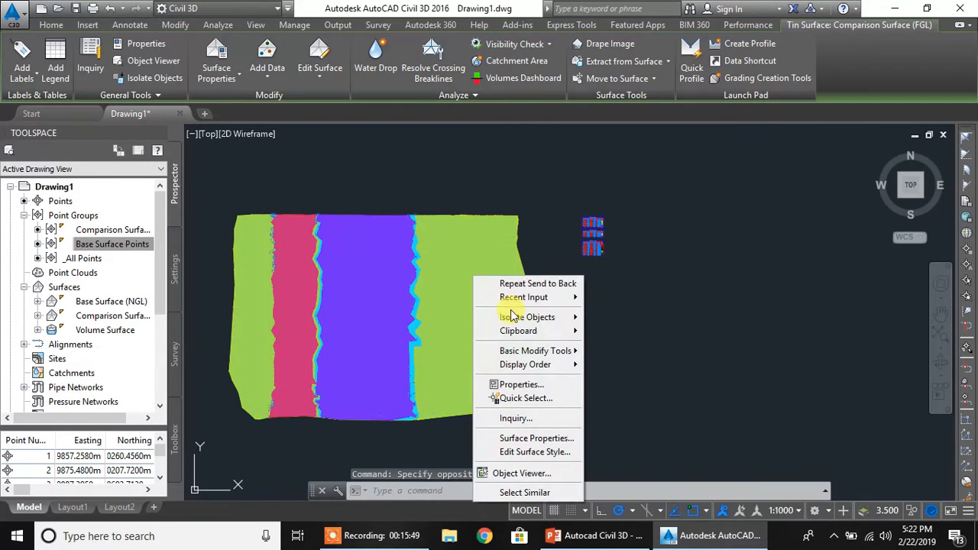
pyautogui.moveTo(526, 367)
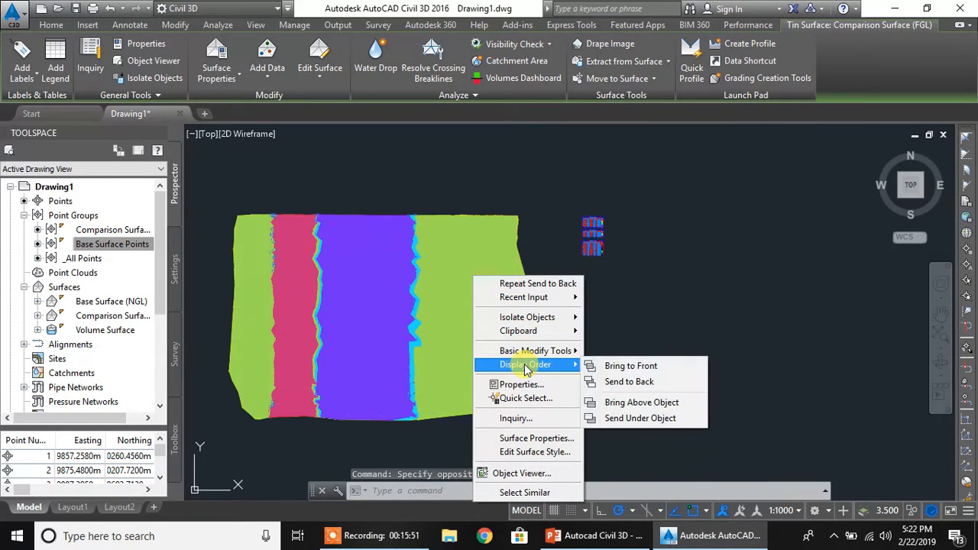
pyautogui.click(629, 381)
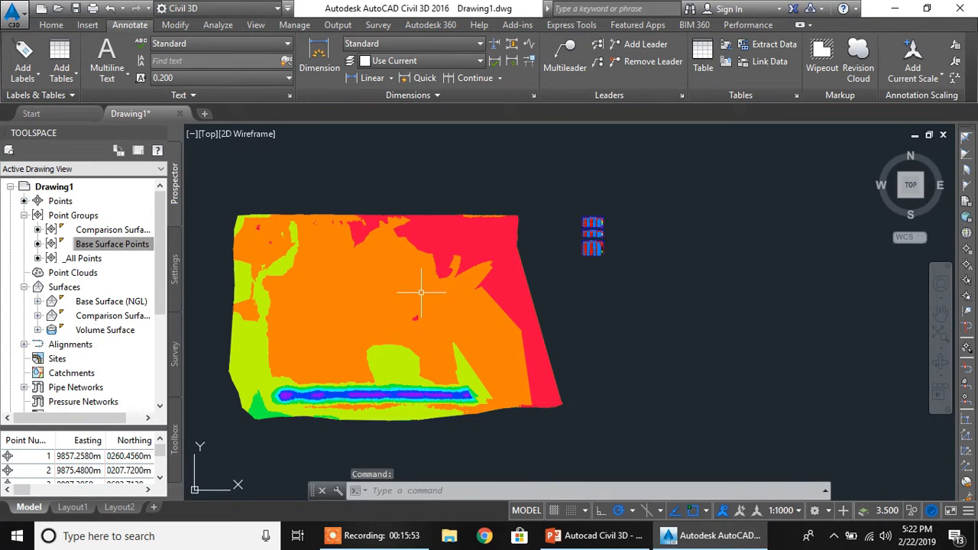
# - Examine the Base Surface (NGL) color bands against the elevation ranges, areas and colors in the uppermost legend table
pyautogui.scroll(10, 592, 222)
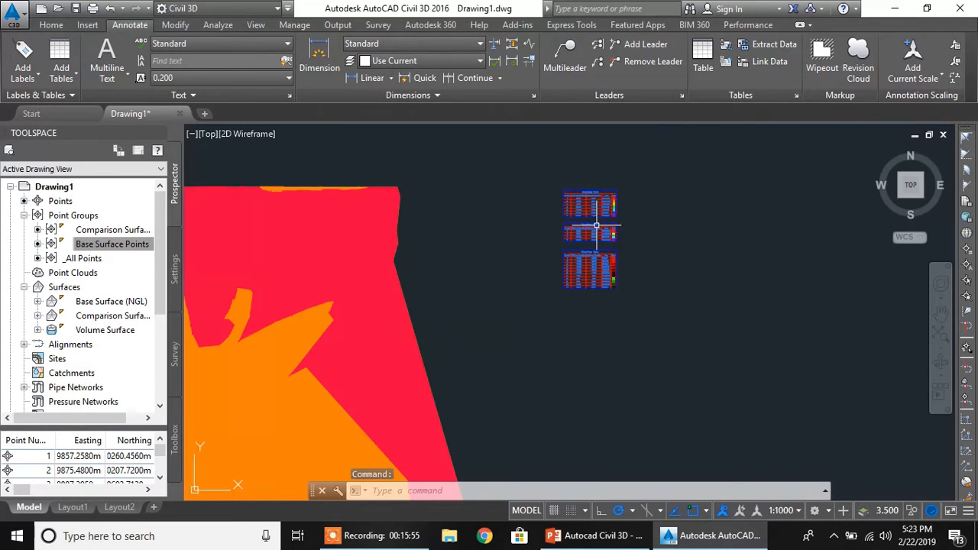
pyautogui.moveTo(716, 135)
pyautogui.mouseDown(button='middle')
pyautogui.moveTo(666, 273)
pyautogui.moveTo(741, 222)
pyautogui.mouseUp(button='middle')
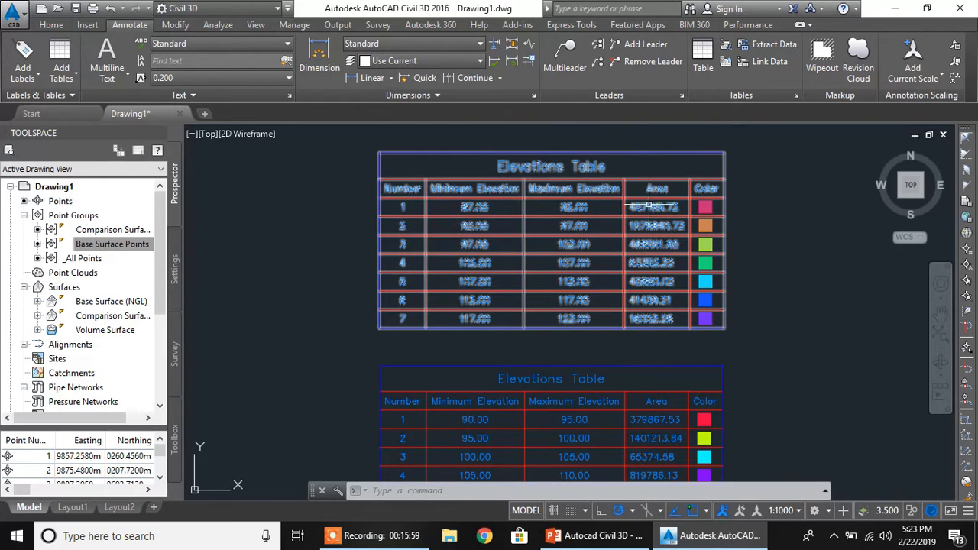
pyautogui.moveTo(631, 315)
pyautogui.mouseDown(button='middle')
pyautogui.moveTo(517, 262)
pyautogui.moveTo(618, 263)
pyautogui.mouseUp(button='middle')
pyautogui.scroll(-5, 618, 262)
pyautogui.scroll(-6, 428, 358)
pyautogui.moveTo(372, 339); pyautogui.dragTo(442, 295, button='middle')
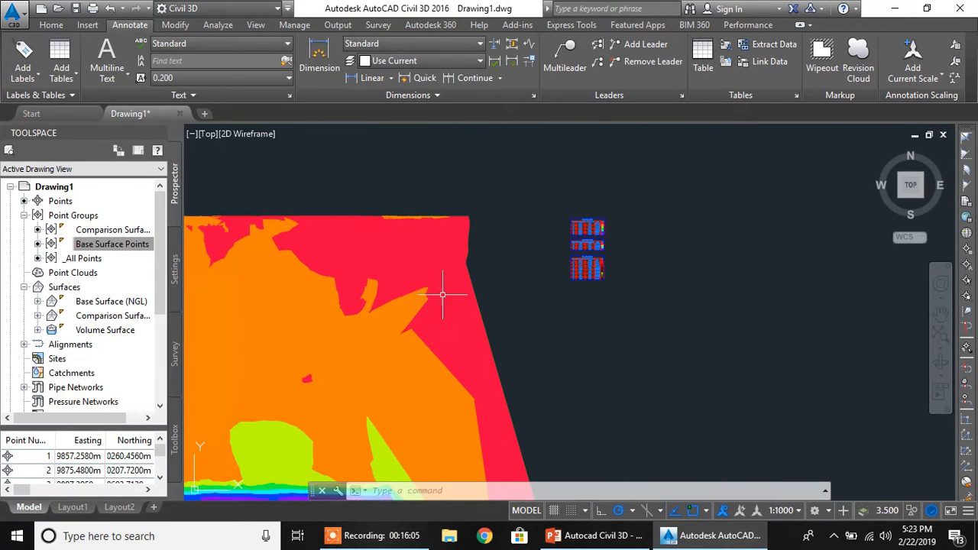
pyautogui.moveTo(233, 397)
pyautogui.mouseDown(button='middle')
pyautogui.moveTo(405, 334)
pyautogui.moveTo(441, 299)
pyautogui.mouseUp(button='middle')
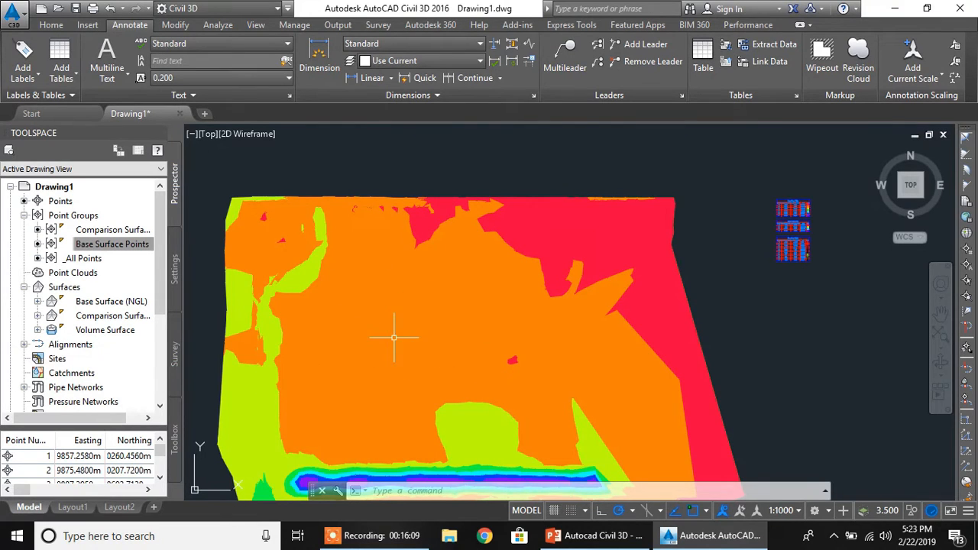
pyautogui.scroll(-3, 394, 337)
pyautogui.moveTo(485, 346); pyautogui.dragTo(465, 321, button='middle')
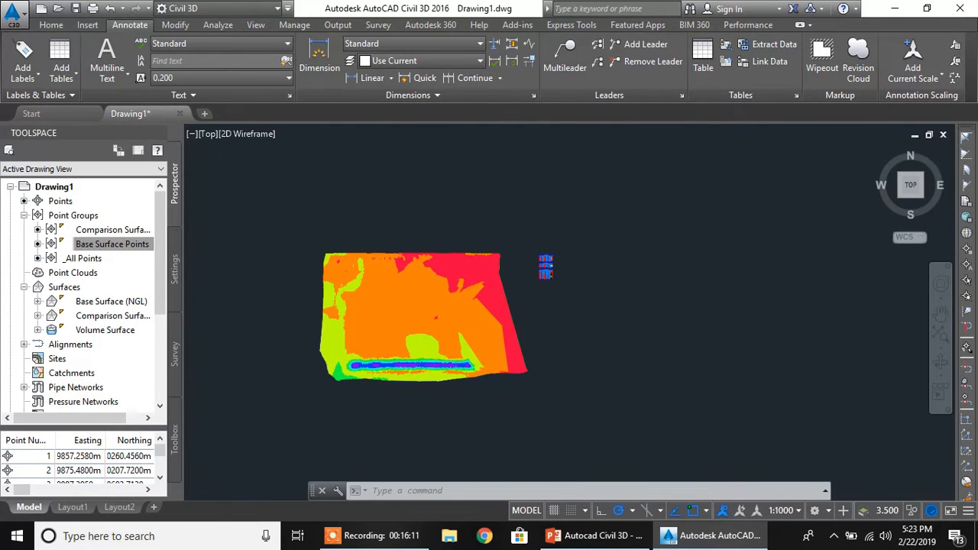
# - Send Base Surface (NGL) to the back of the display order
pyautogui.scroll(3, 468, 325)
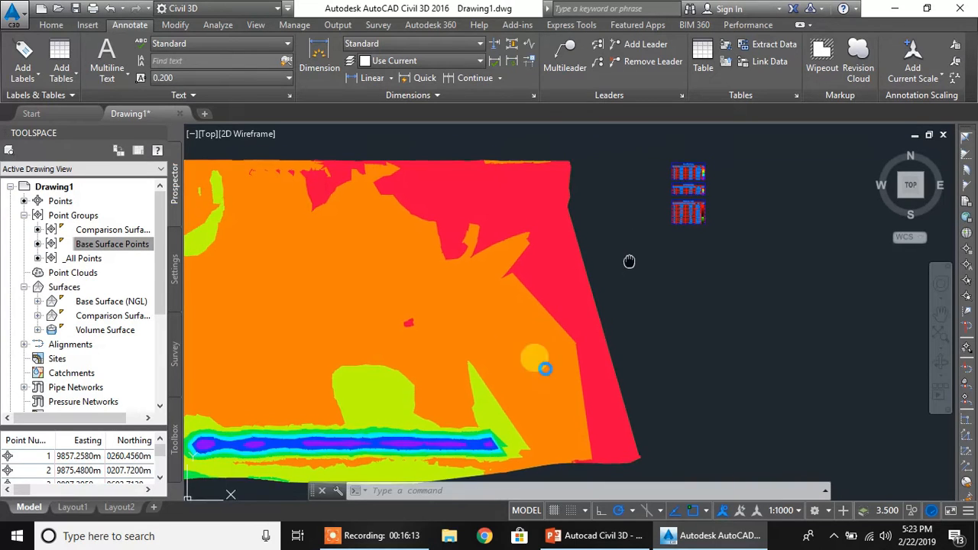
pyautogui.moveTo(629, 262); pyautogui.dragTo(560, 361, button='middle')
pyautogui.moveTo(463, 343); pyautogui.dragTo(578, 246, button='middle')
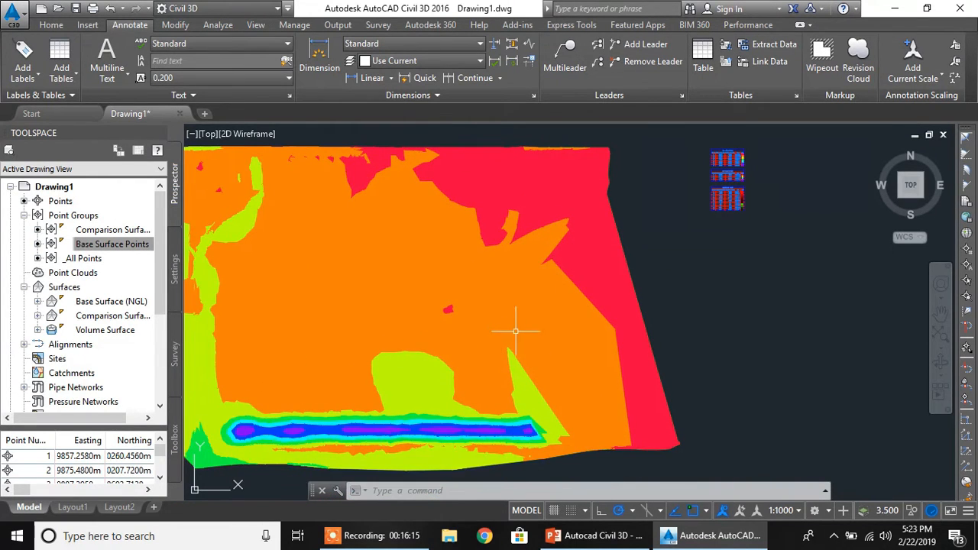
pyautogui.click(550, 296)
pyautogui.rightClick(550, 297)
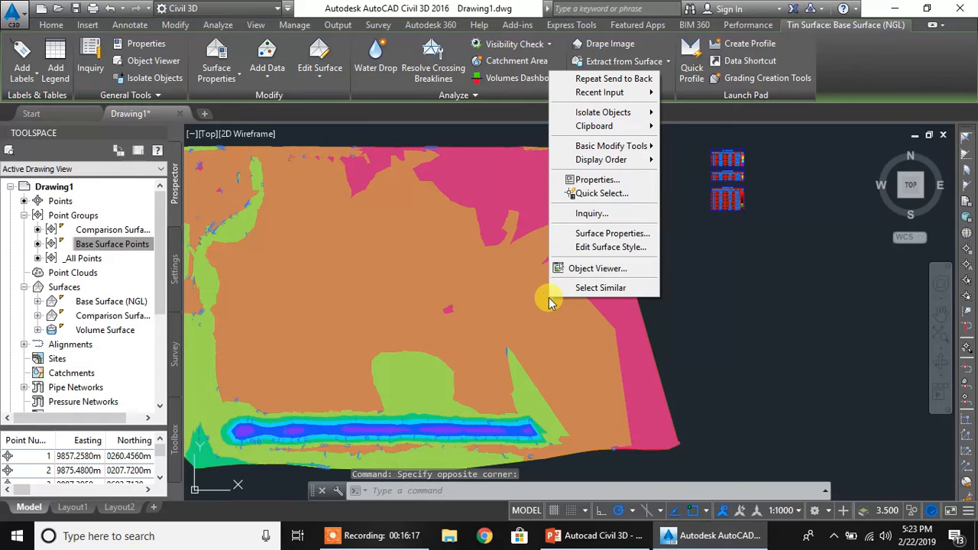
pyautogui.moveTo(604, 165)
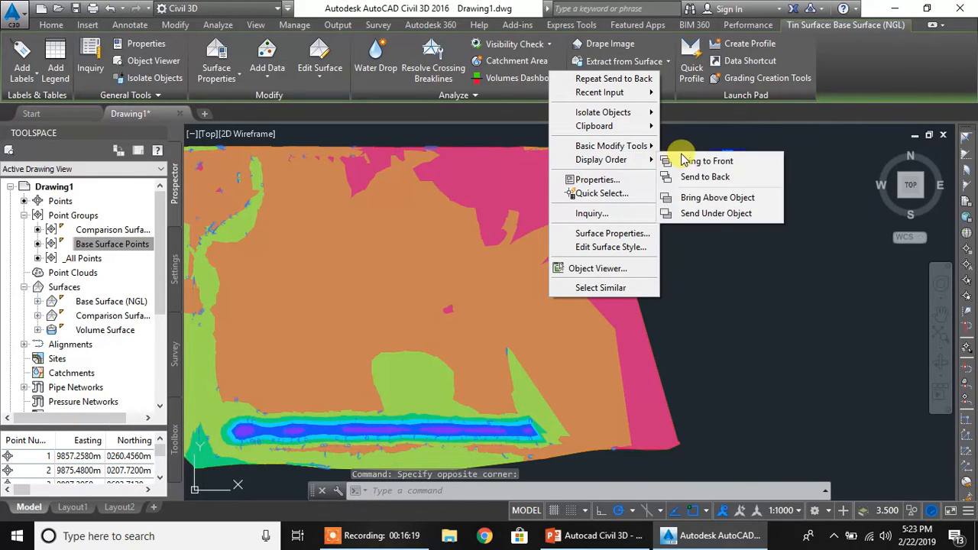
pyautogui.click(696, 176)
pyautogui.press('Escape')
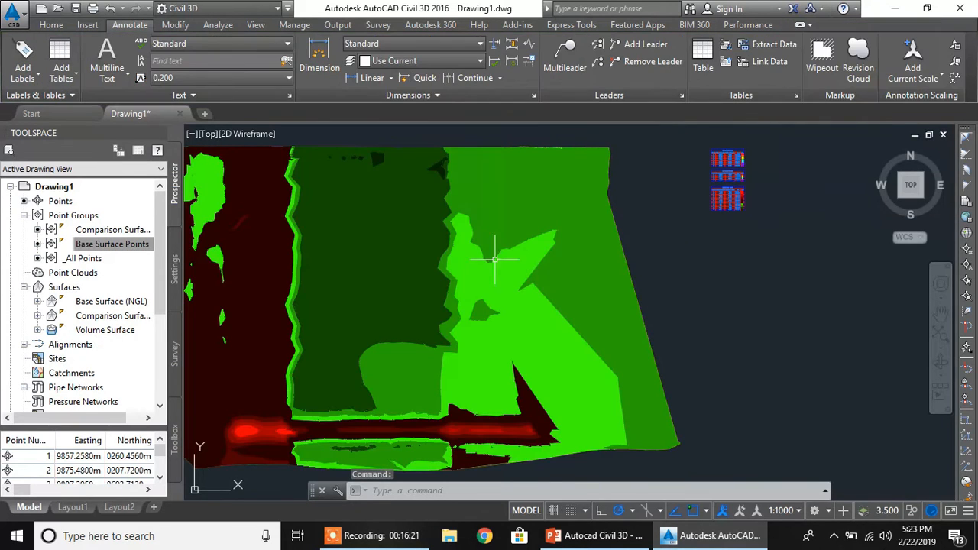
# - Explode the three elevation legend tables beside the surface
pyautogui.scroll(-4, 415, 304)
pyautogui.scroll(6, 445, 289)
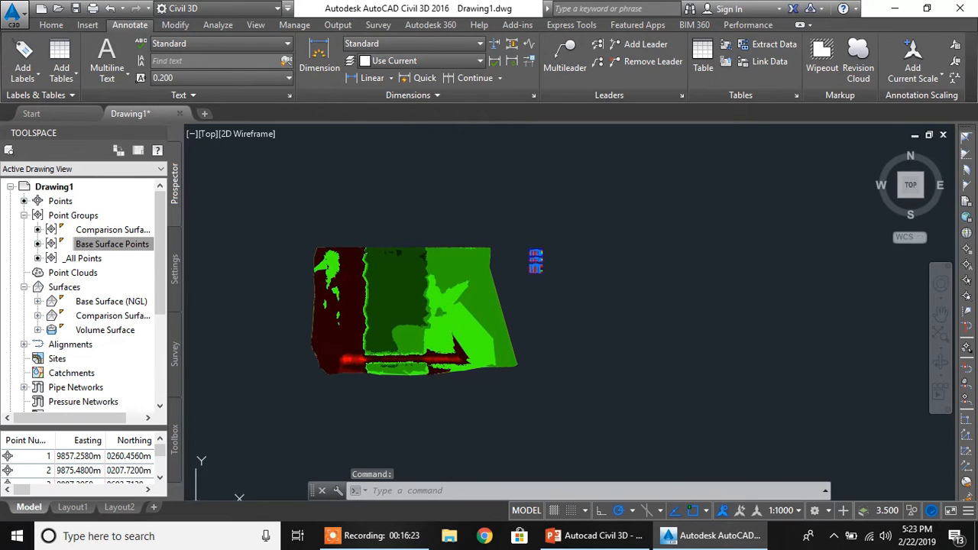
pyautogui.scroll(8, 452, 246)
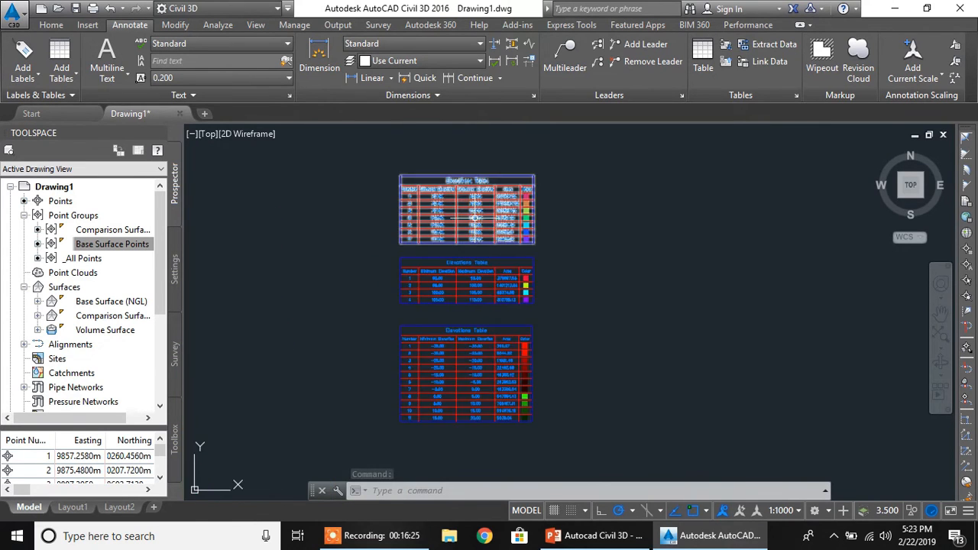
pyautogui.scroll(-5, 565, 248)
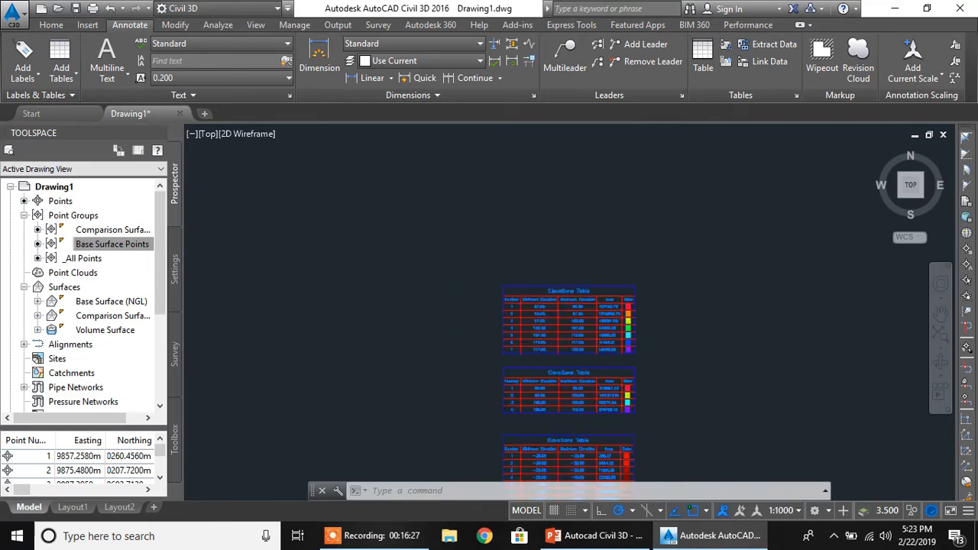
pyautogui.scroll(5, 566, 290)
pyautogui.scroll(-5, 565, 295)
pyautogui.moveTo(566, 294)
pyautogui.mouseDown(button='middle')
pyautogui.moveTo(518, 313)
pyautogui.moveTo(522, 299)
pyautogui.mouseUp(button='middle')
pyautogui.click(494, 208)
pyautogui.click(629, 413)
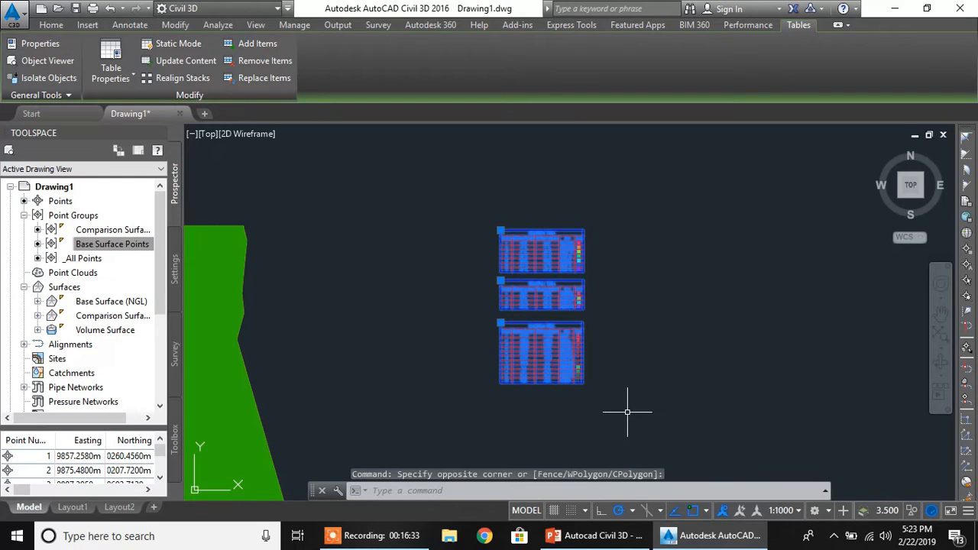
pyautogui.write('eXPLOde')
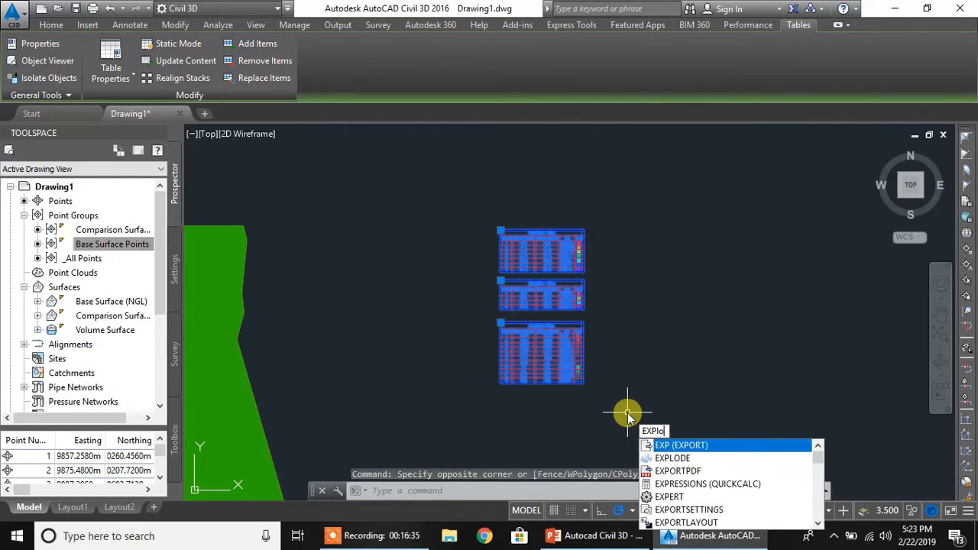
pyautogui.press('Return')
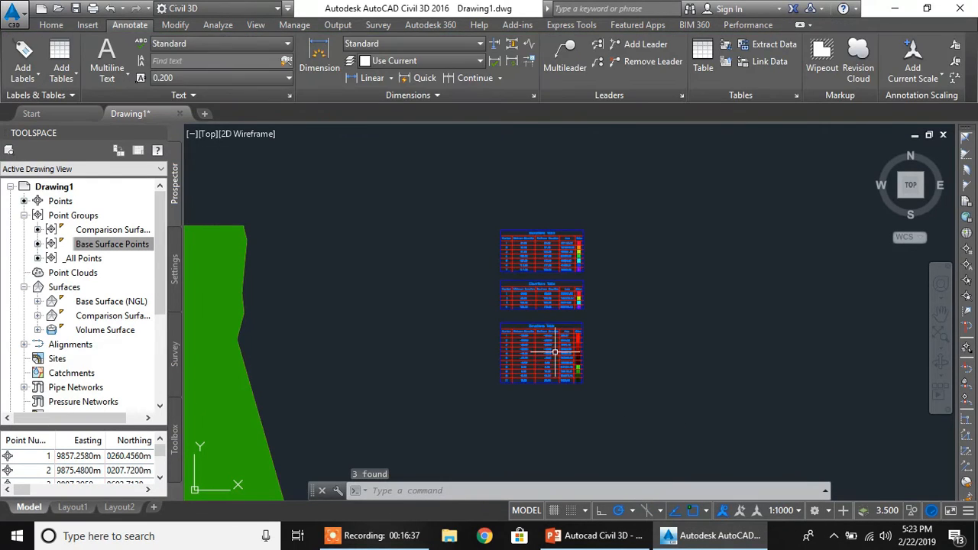
# - Explode the three already exploded legend tables a second time so their texts are separate objects
pyautogui.click(489, 206)
pyautogui.click(632, 417)
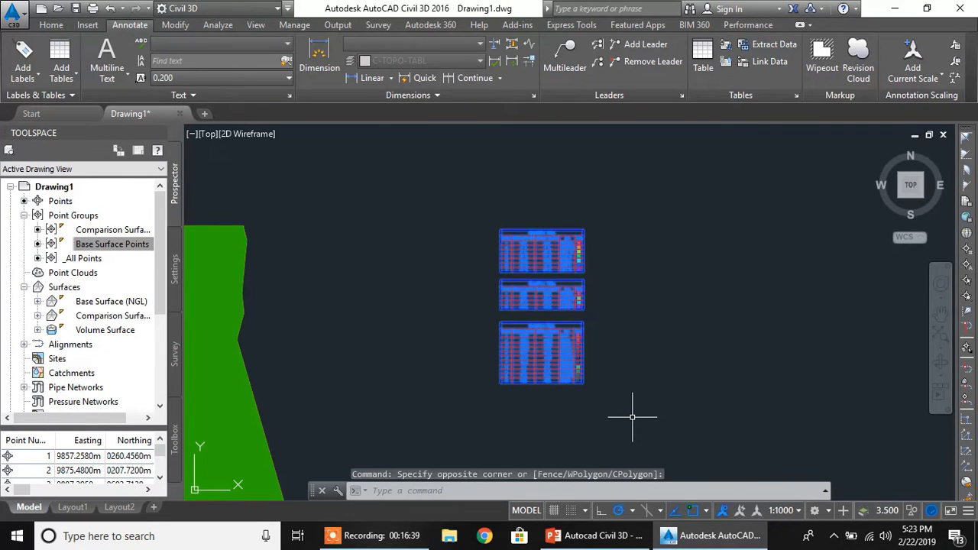
pyautogui.write('EXPLOde')
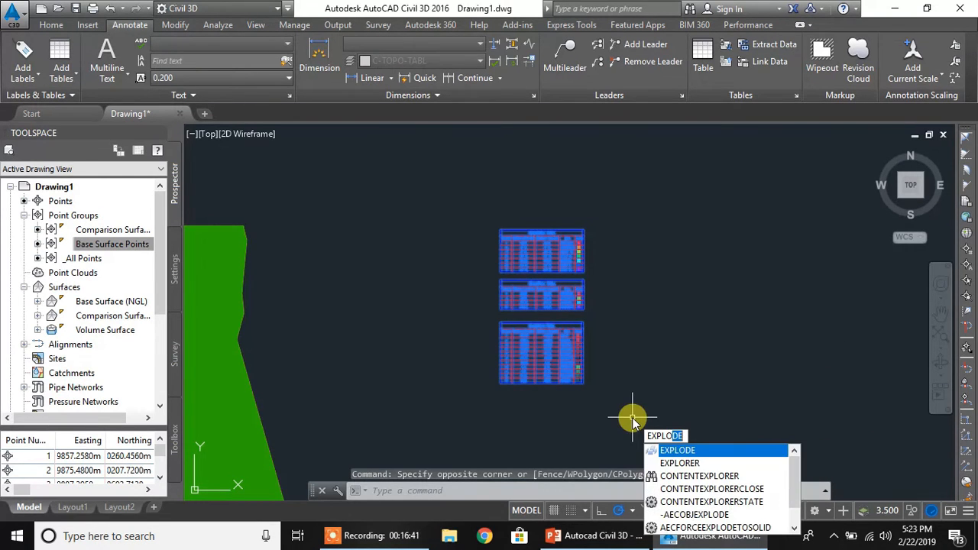
pyautogui.press('Return')
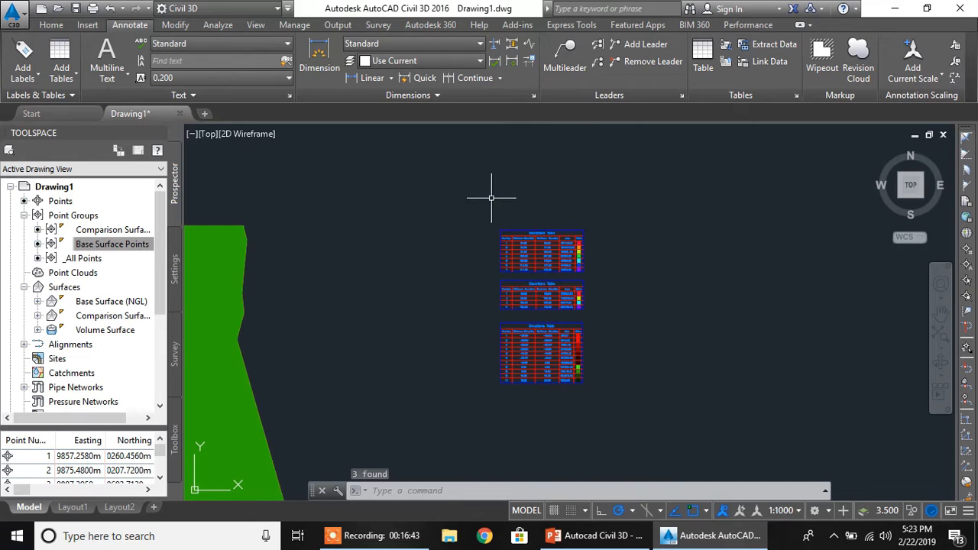
# - Change the uppermost legend table's title to "Base Surface Elevations Table"
pyautogui.scroll(10, 535, 245)
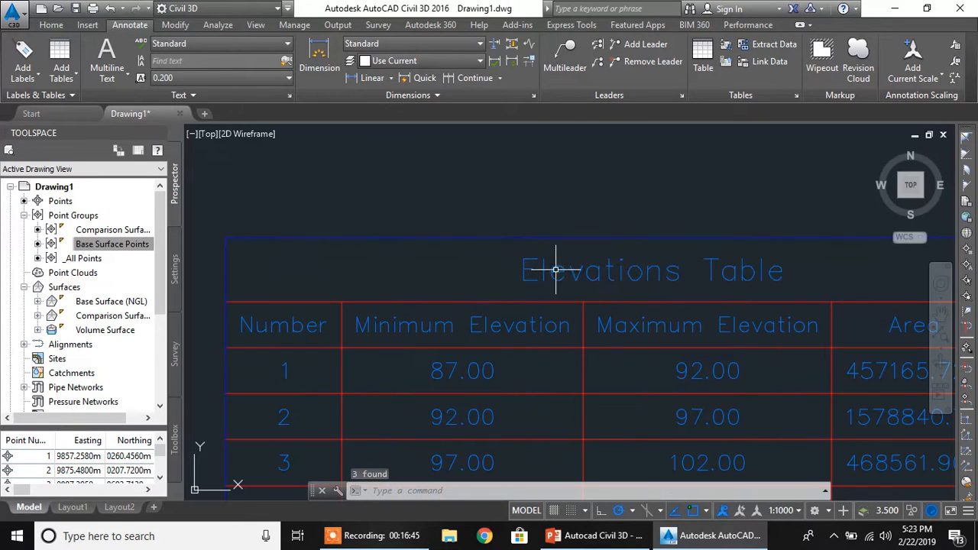
pyautogui.click(533, 272)
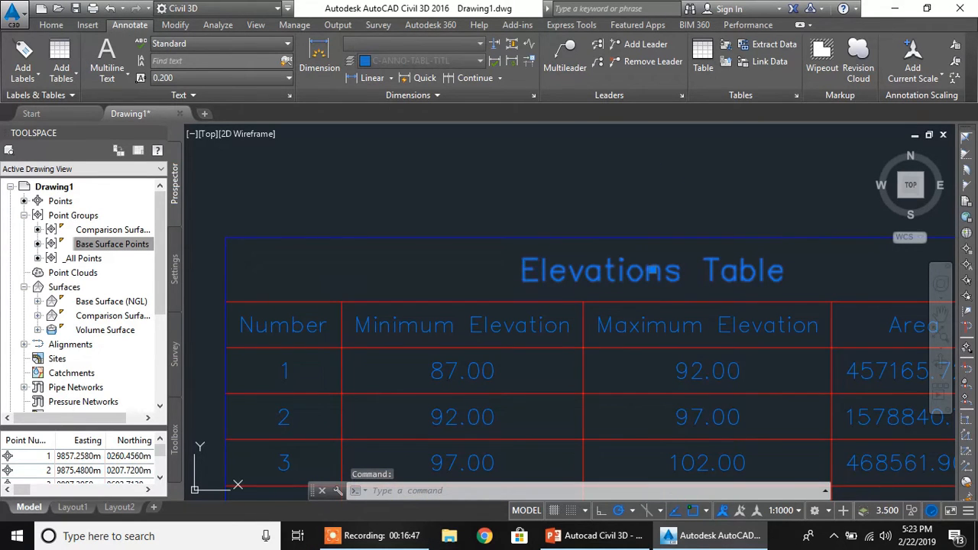
pyautogui.doubleClick(651, 270)
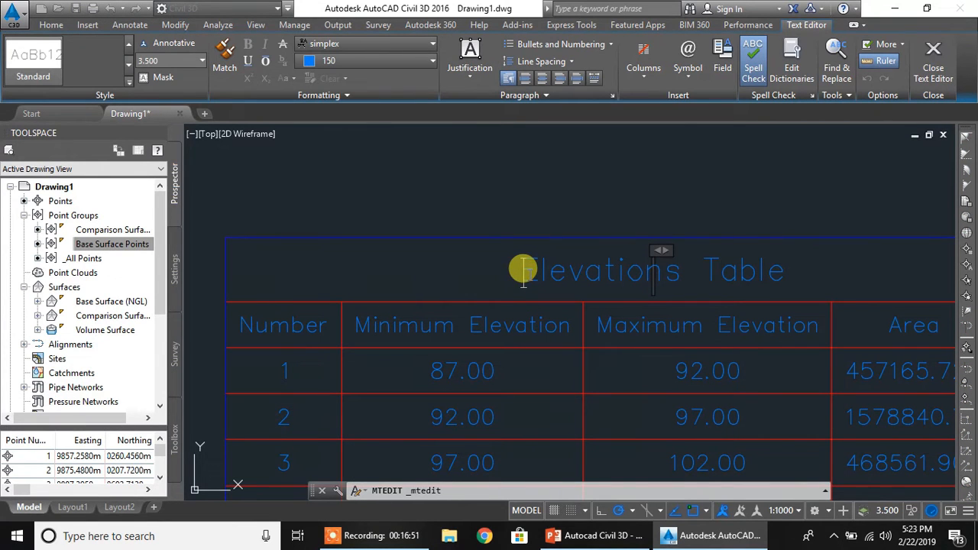
pyautogui.press('BackSpace')
pyautogui.write('Base Surface')
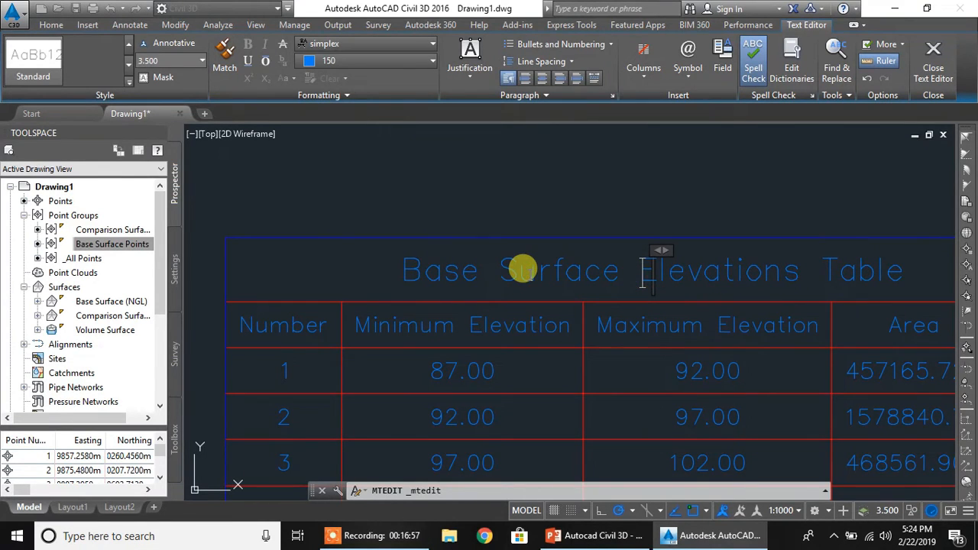
pyautogui.click(542, 203)
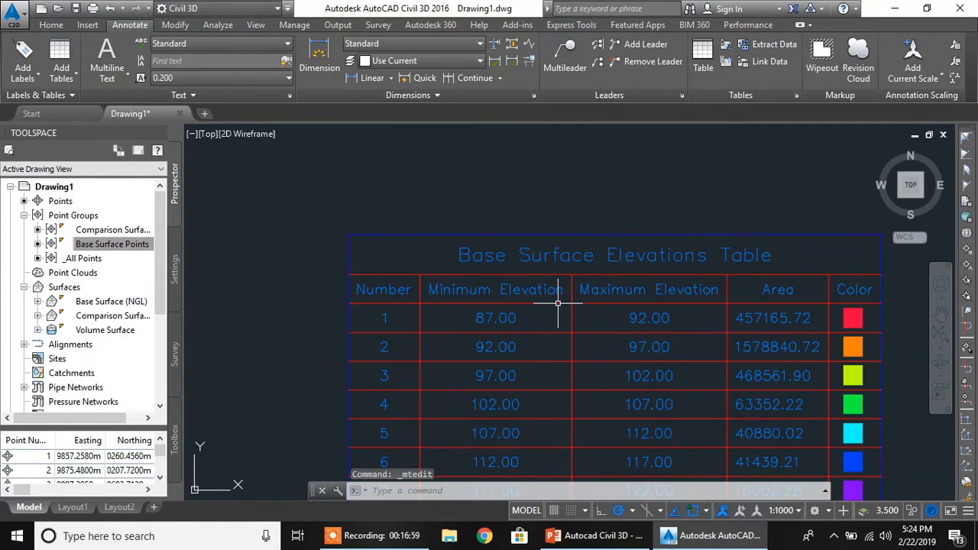
# - Set the text color of the whole "Base Surface Elevations Table" title to Green
pyautogui.scroll(2, 558, 304)
pyautogui.click(565, 230)
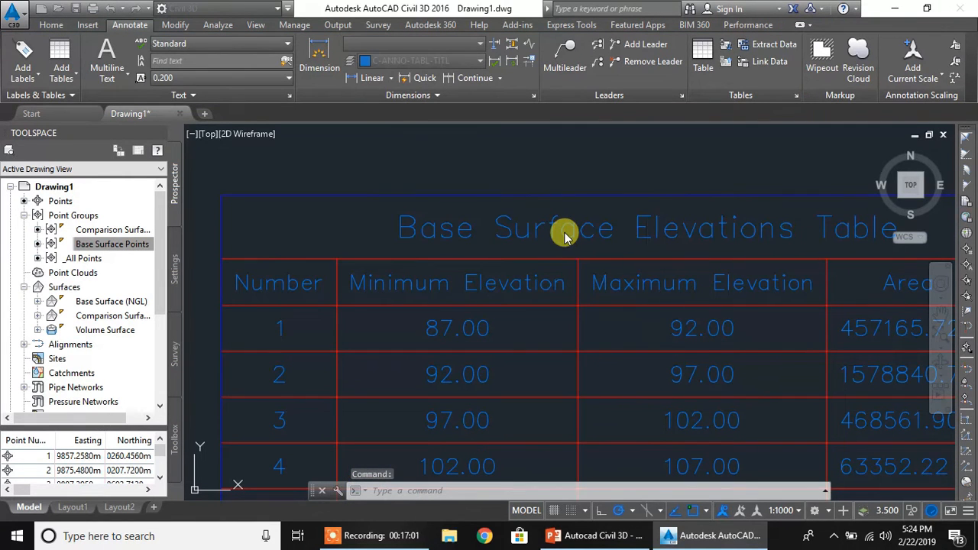
pyautogui.doubleClick(564, 234)
pyautogui.hotkey('ctrl', 'a')
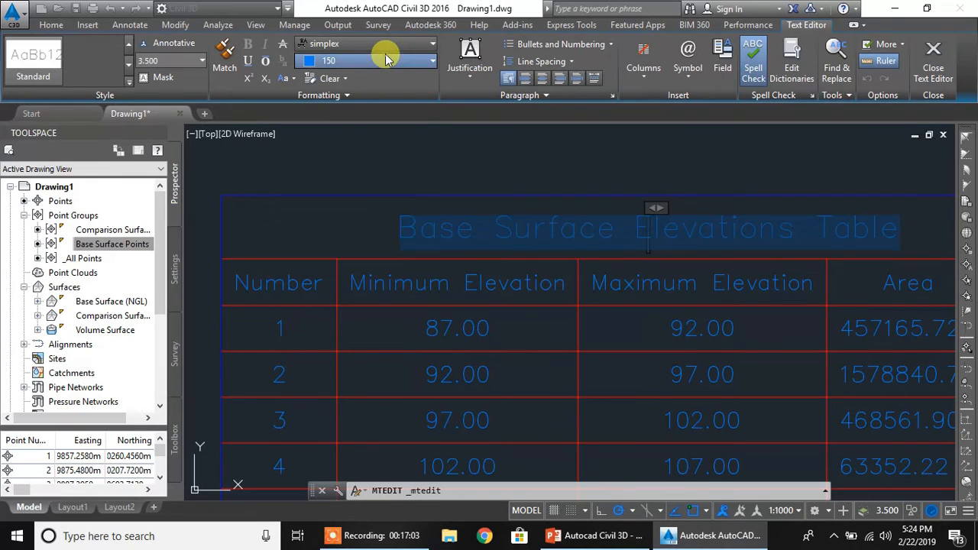
pyautogui.click(359, 60)
pyautogui.click(335, 207)
pyautogui.click(555, 159)
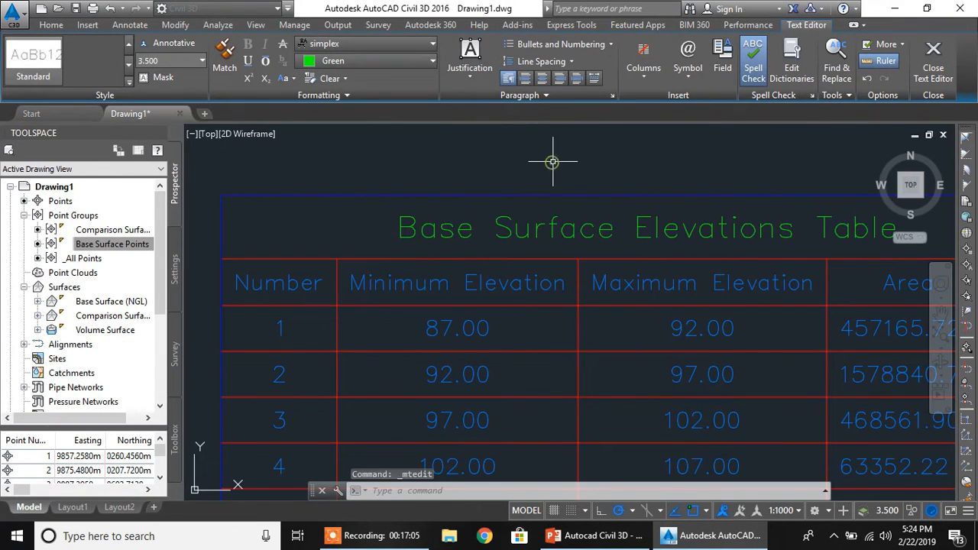
# - Change the middle legend table's title to "Comparison Surface Elevations Table"
pyautogui.scroll(-5, 561, 308)
pyautogui.moveTo(561, 374); pyautogui.dragTo(542, 258, button='middle')
pyautogui.scroll(3, 545, 277)
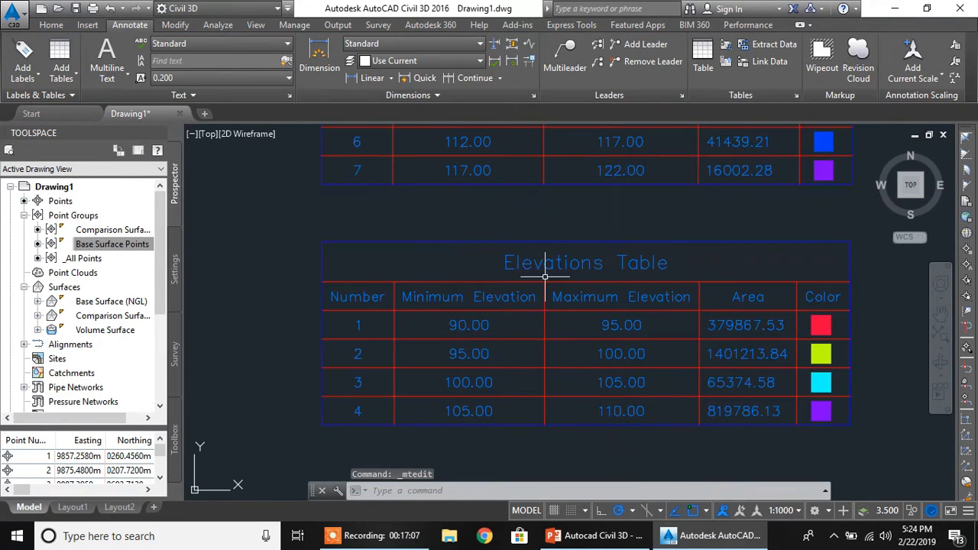
pyautogui.click(549, 257)
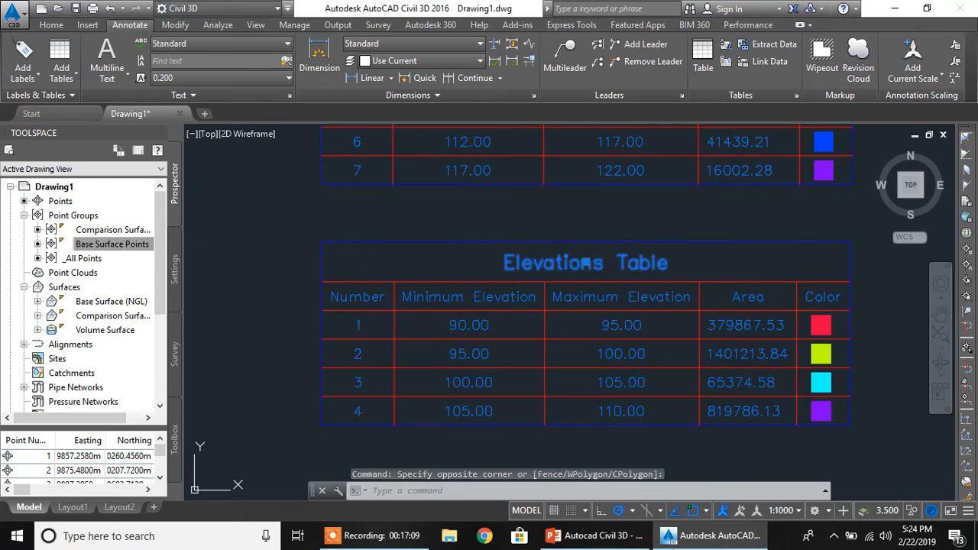
pyautogui.doubleClick(540, 261)
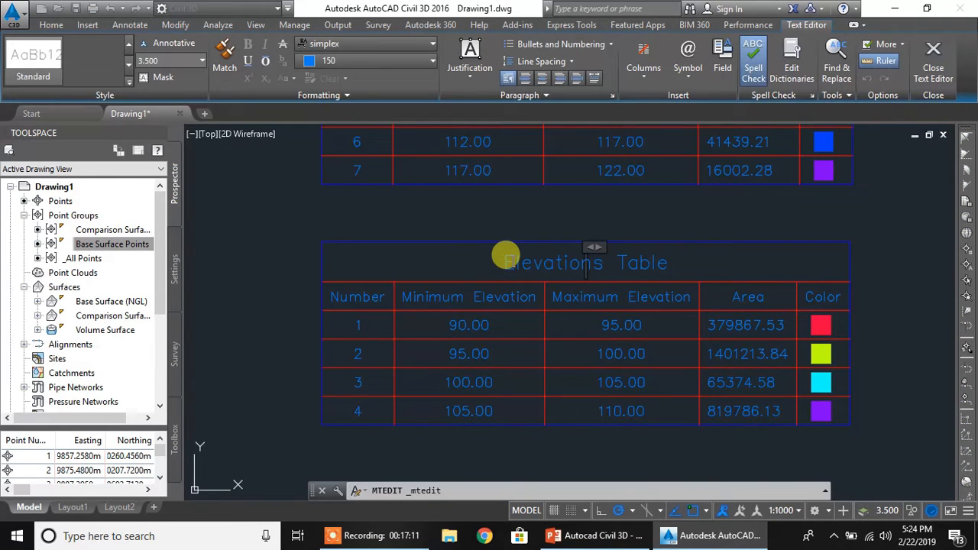
pyautogui.write('Compari')
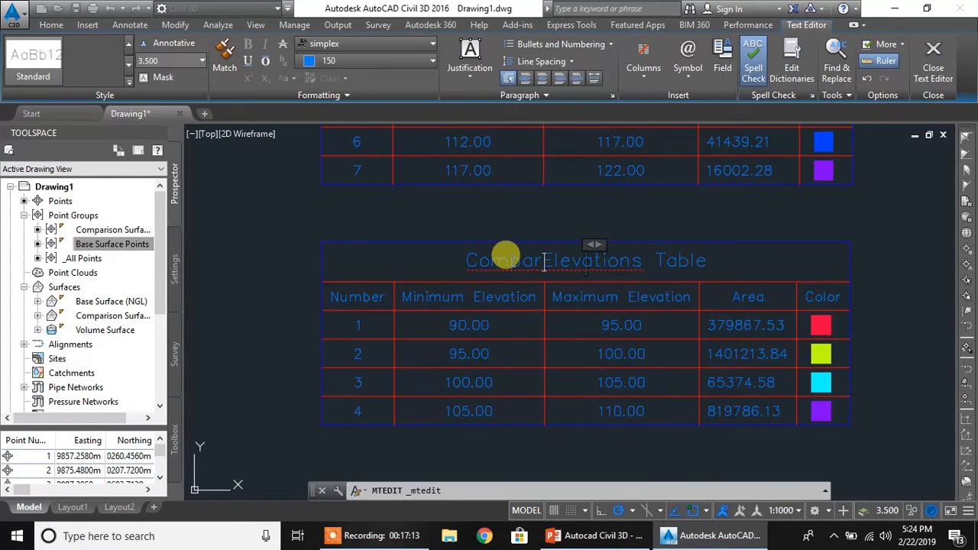
pyautogui.write('son Sur')
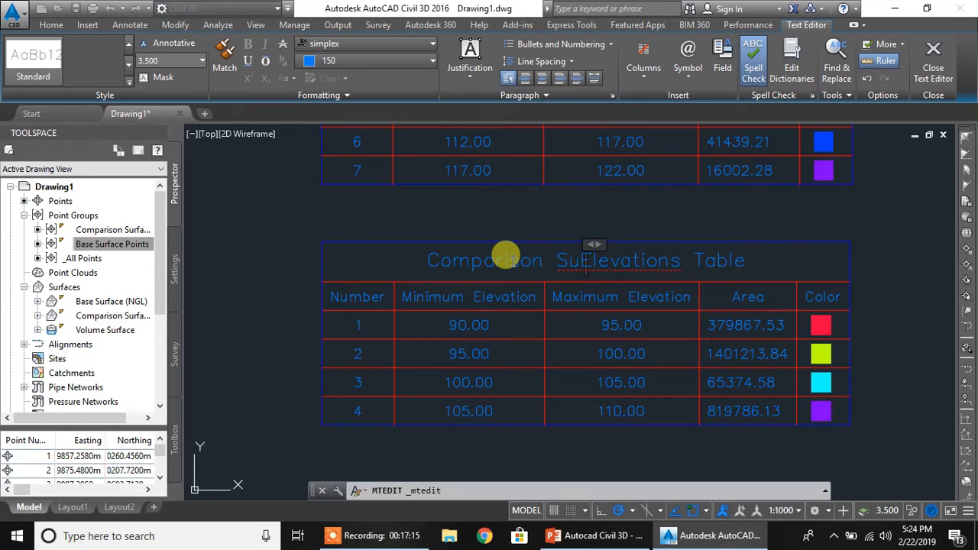
pyautogui.write('face')
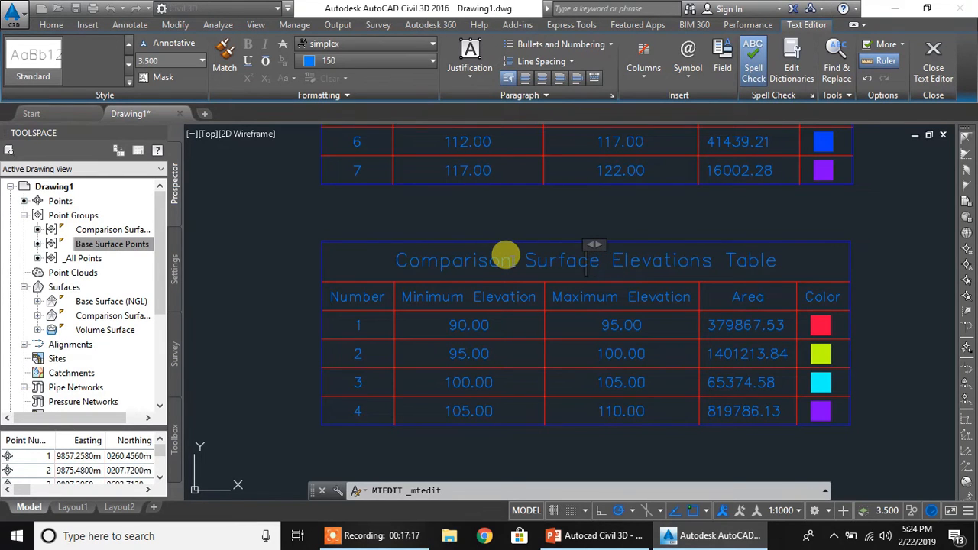
# - Format the whole "Comparison Surface Elevations Table" title with the Sitka Text font and Green color
pyautogui.tripleClick(504, 256)
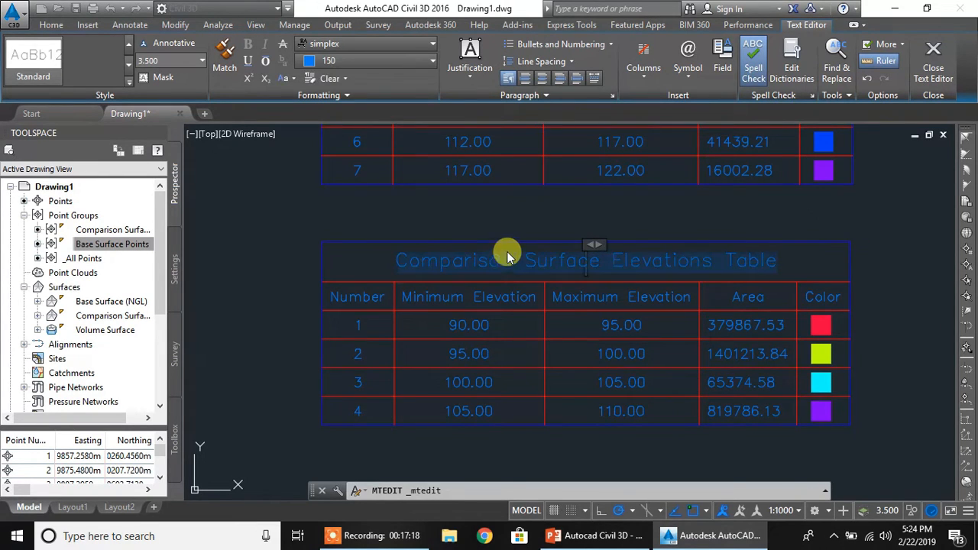
pyautogui.click(369, 61)
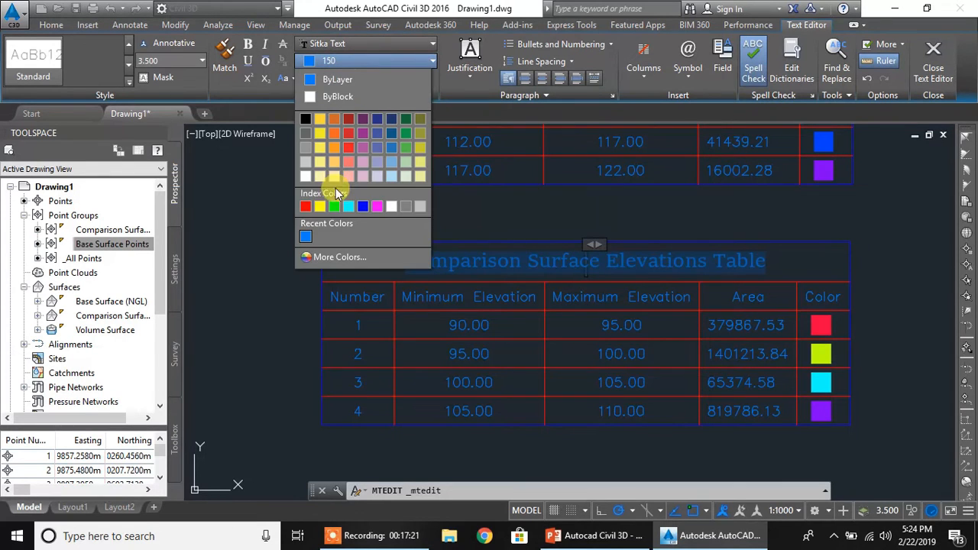
pyautogui.click(334, 208)
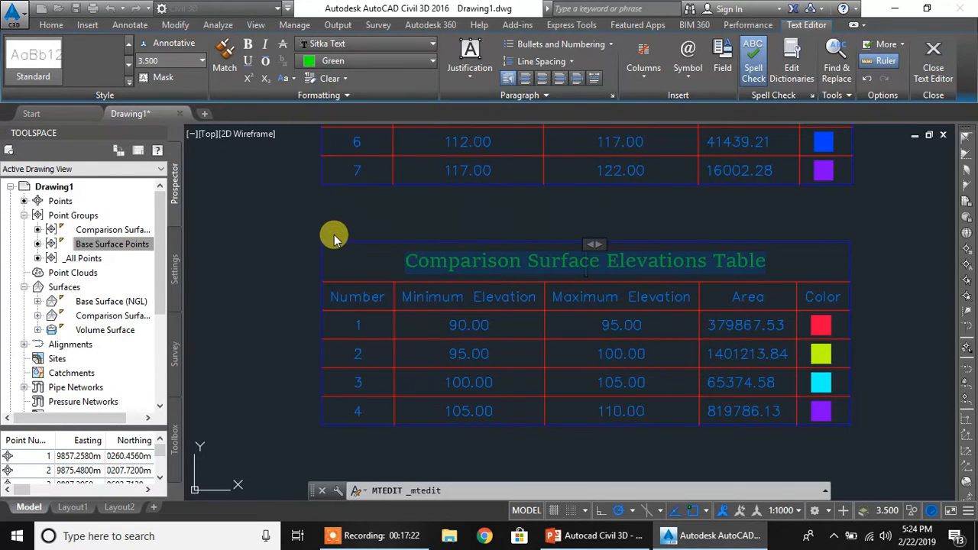
pyautogui.click(282, 265)
# - Change the lowest legend table's title to "Cut/Fill Vol Surface Elevations Table"
pyautogui.scroll(-6, 530, 254)
pyautogui.moveTo(515, 338); pyautogui.dragTo(513, 273, button='middle')
pyautogui.scroll(6, 540, 253)
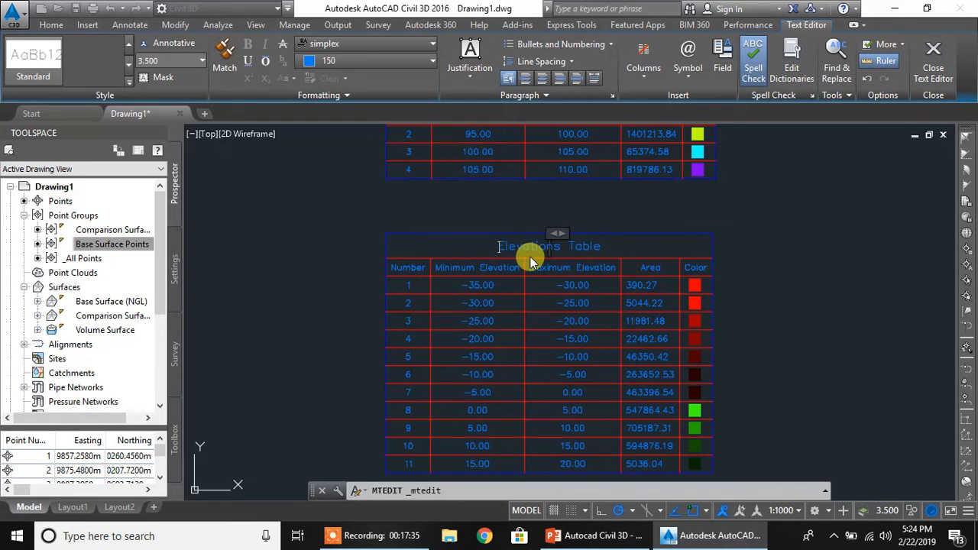
pyautogui.write('Cut')
pyautogui.write('/Fill ')
pyautogui.write('V')
pyautogui.write('olume ')
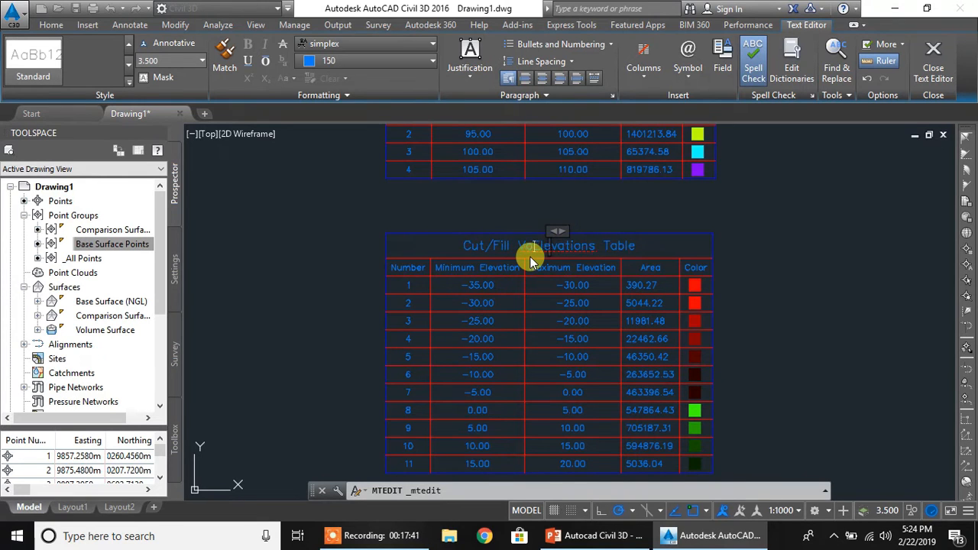
pyautogui.write('rface')
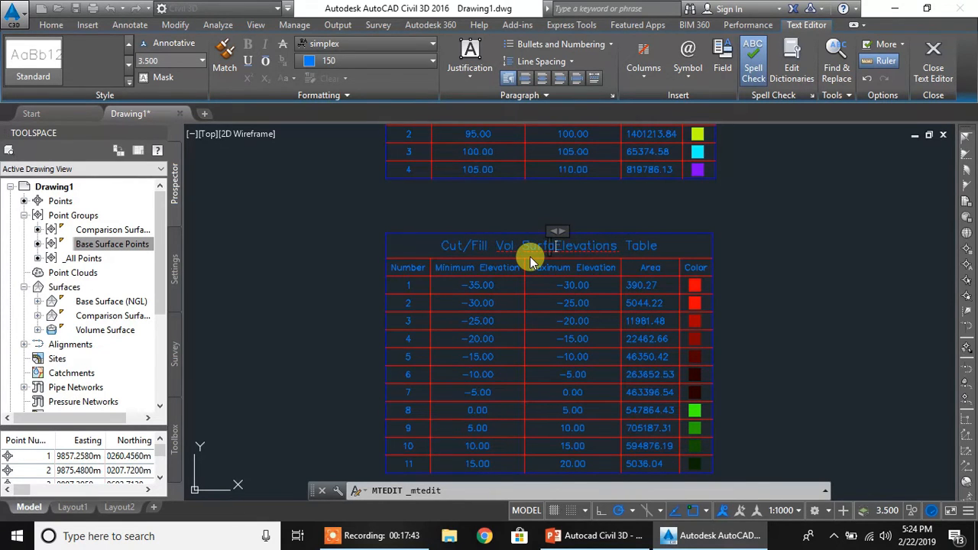
pyautogui.click(322, 251)
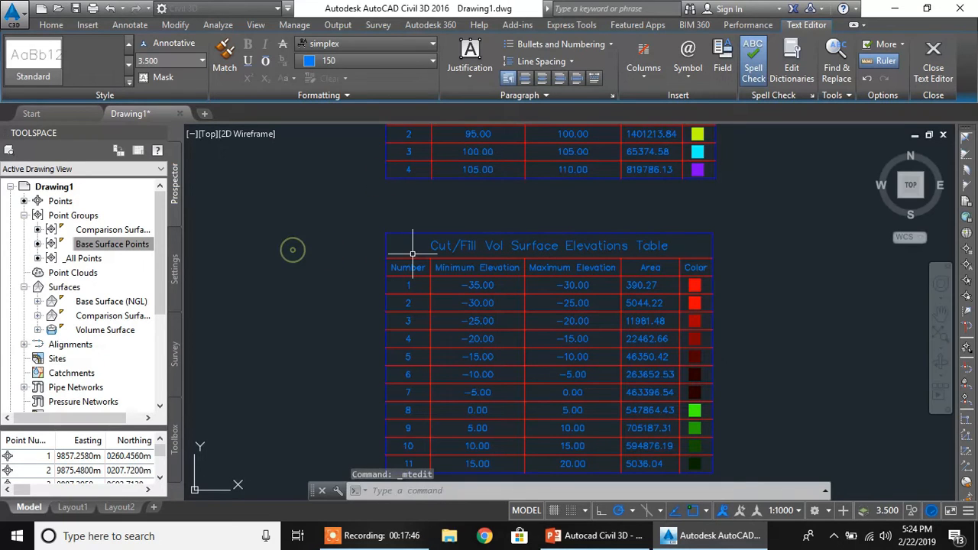
# - Set the text color of the whole "Cut/Fill Vol Surface Elevations Table" title to Green
pyautogui.doubleClick(598, 248)
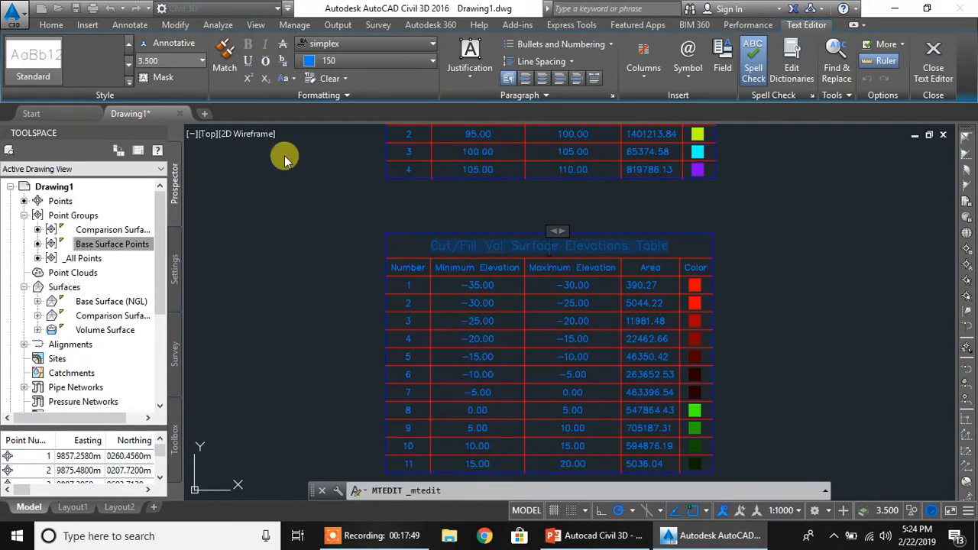
pyautogui.click(364, 61)
pyautogui.click(334, 206)
pyautogui.click(331, 273)
# - Examine the titles and contents of the three elevation legend tables beside the volume surface
pyautogui.scroll(-4, 364, 268)
pyautogui.scroll(-3, 375, 240)
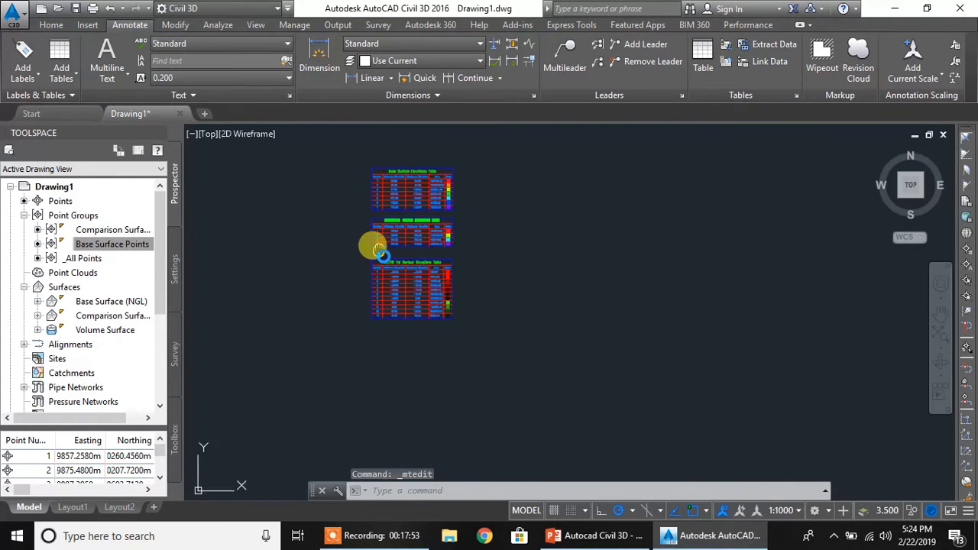
pyautogui.scroll(8, 415, 301)
pyautogui.scroll(-3, 451, 295)
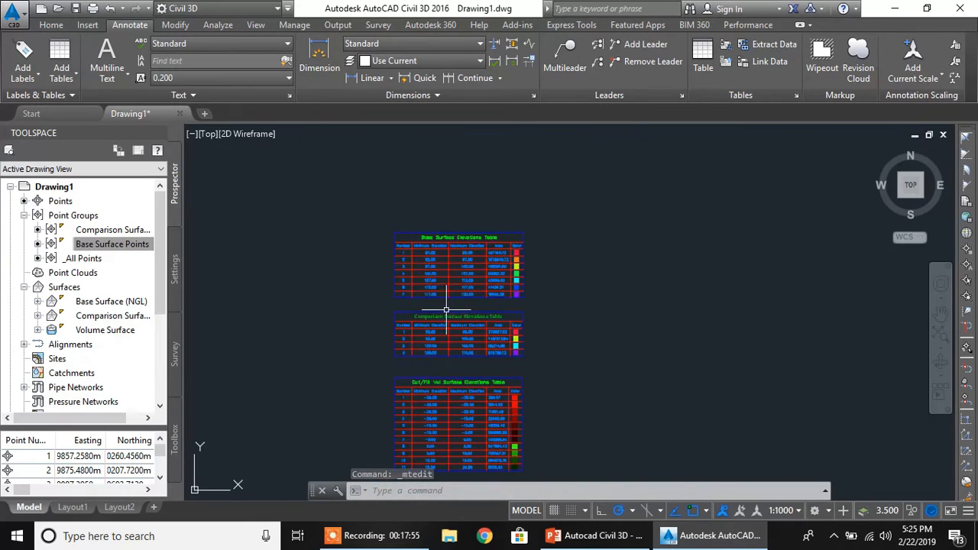
pyautogui.scroll(-3, 415, 362)
pyautogui.moveTo(410, 371)
pyautogui.mouseDown(button='middle')
pyautogui.moveTo(489, 299)
pyautogui.moveTo(540, 285)
pyautogui.mouseUp(button='middle')
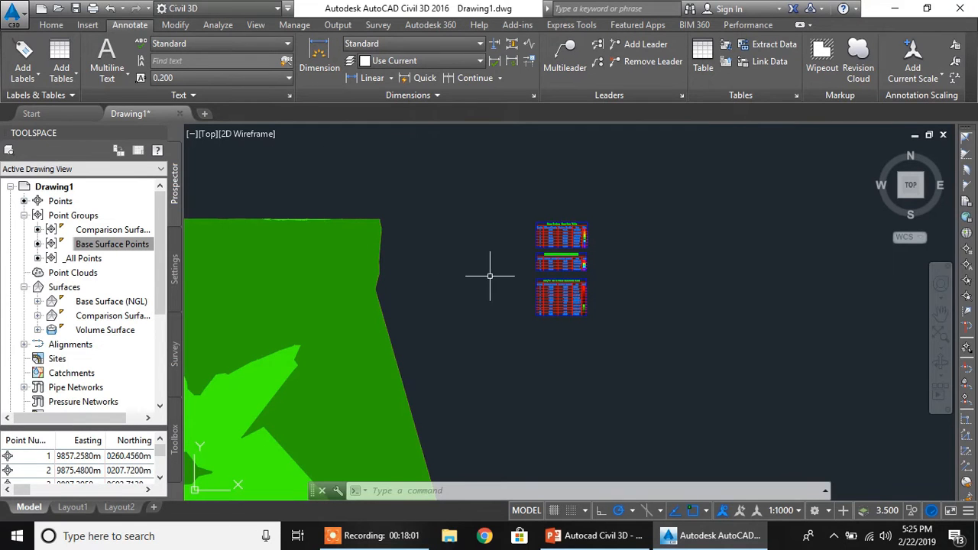
pyautogui.scroll(6, 560, 258)
pyautogui.moveTo(571, 258); pyautogui.dragTo(565, 307, button='middle')
pyautogui.scroll(2, 627, 324)
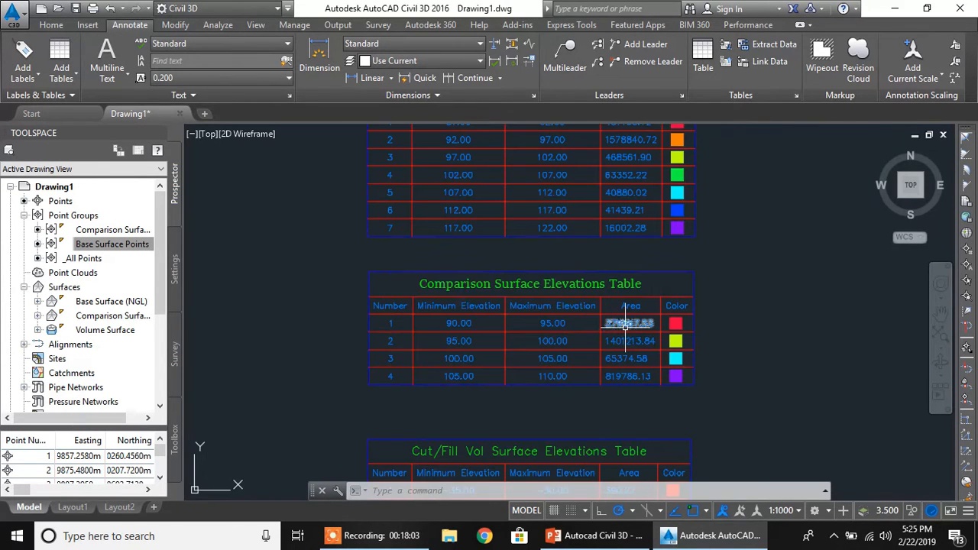
pyautogui.scroll(-4, 603, 246)
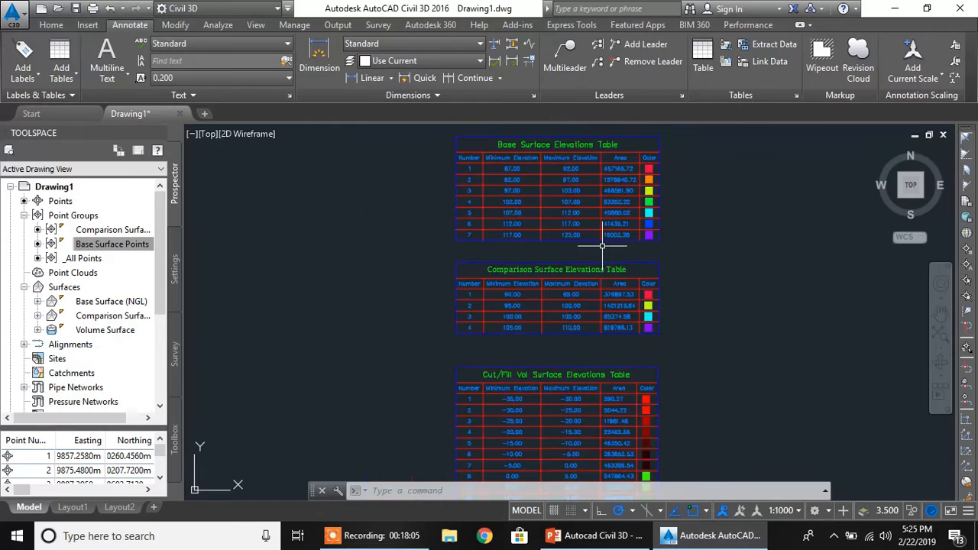
pyautogui.scroll(-2, 494, 369)
pyautogui.moveTo(441, 367); pyautogui.dragTo(455, 309, button='middle')
pyautogui.moveTo(447, 348); pyautogui.dragTo(453, 301, button='middle')
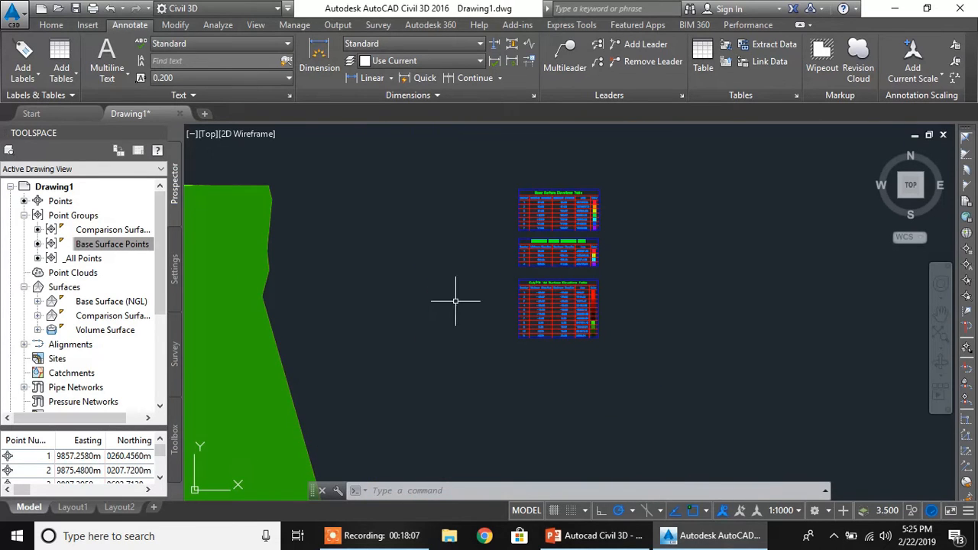
# - Insert the Cut/Fill Summary from the Volumes Dashboard below the Cut/Fill legend table and close the dashboard
pyautogui.click(222, 32)
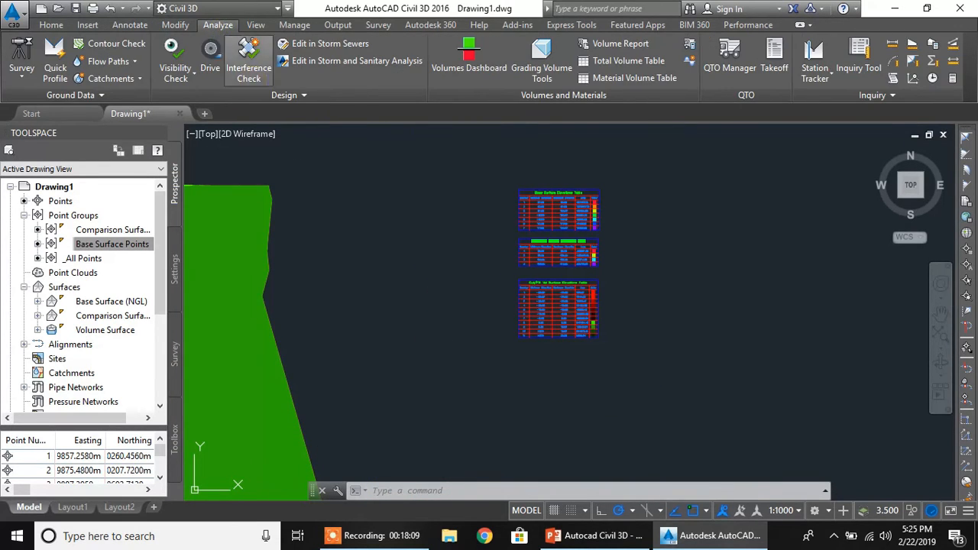
pyautogui.click(469, 74)
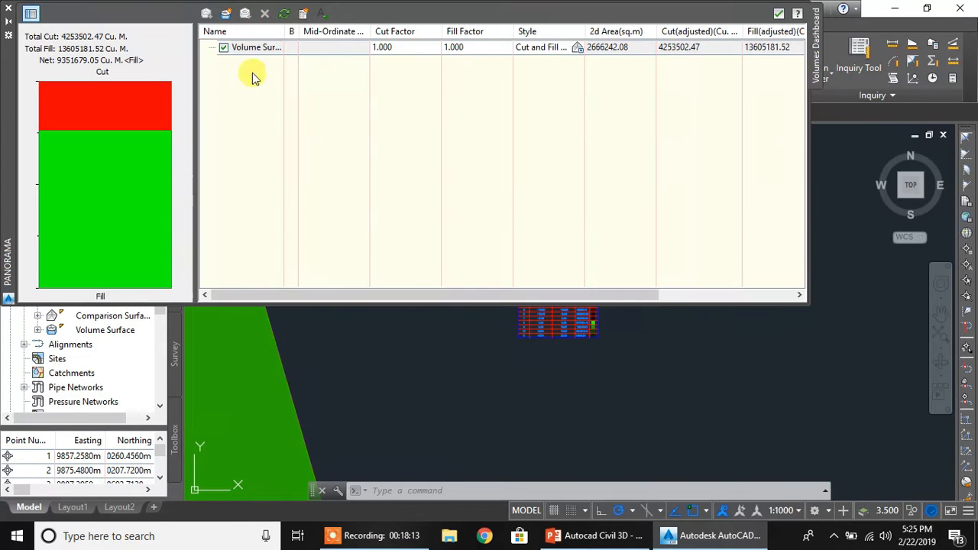
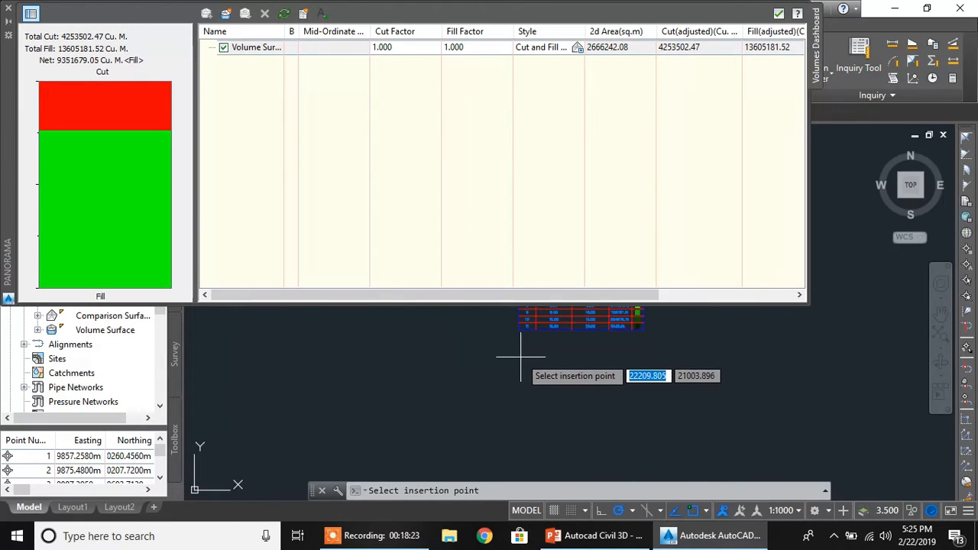
pyautogui.click(518, 349)
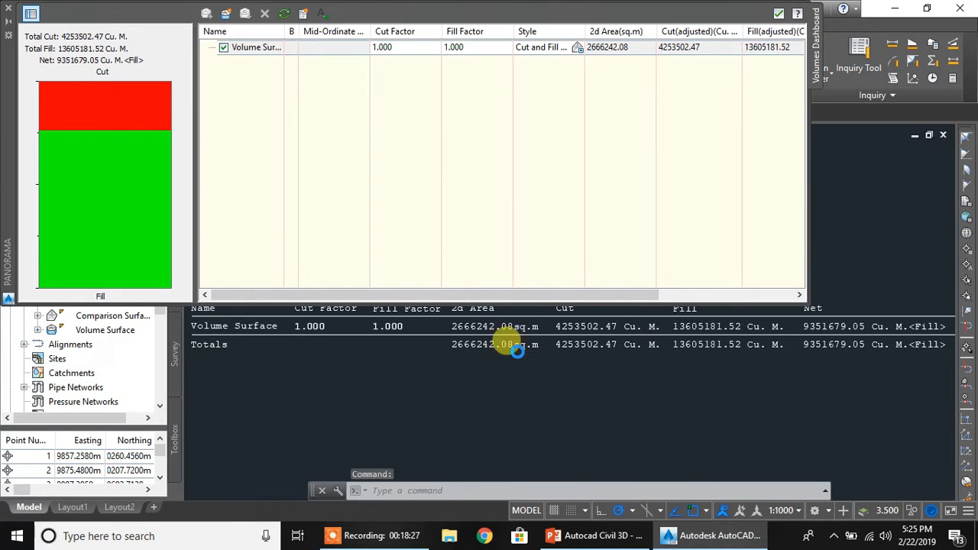
pyautogui.scroll(-4, 518, 349)
pyautogui.scroll(3, 519, 349)
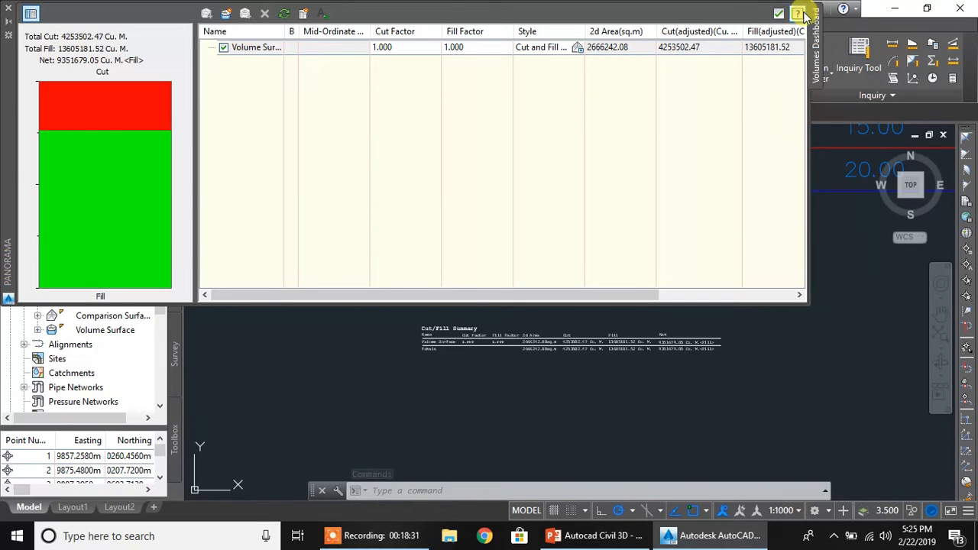
pyautogui.click(7, 13)
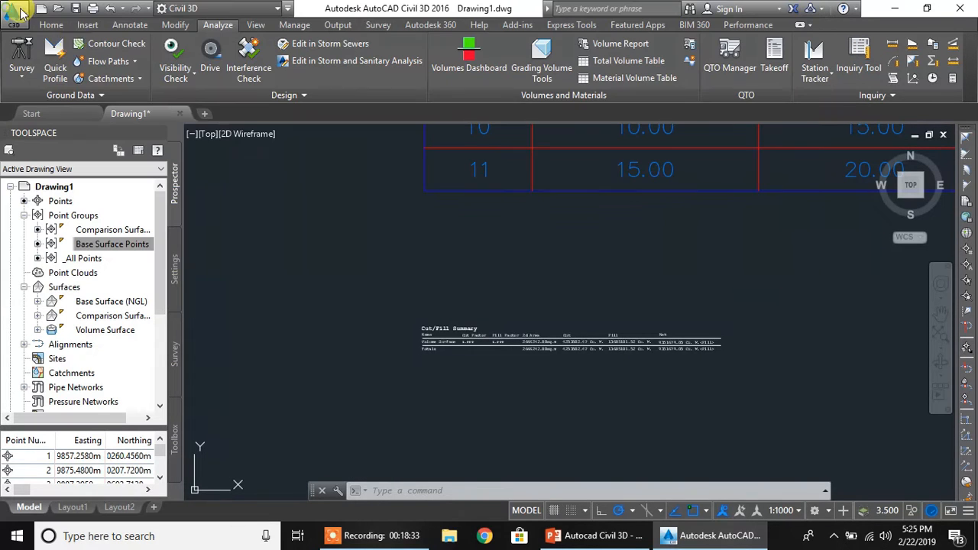
# - Move the Cut/Fill Summary text by its upper-left corner to just below the volume surface's lower-left edge
pyautogui.click(389, 283)
pyautogui.click(763, 363)
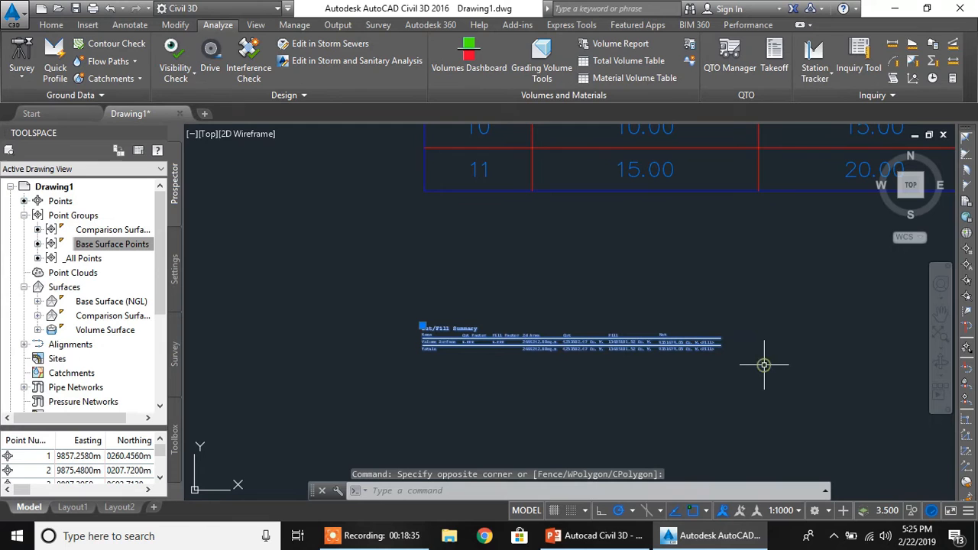
pyautogui.write('m')
pyautogui.press('Return')
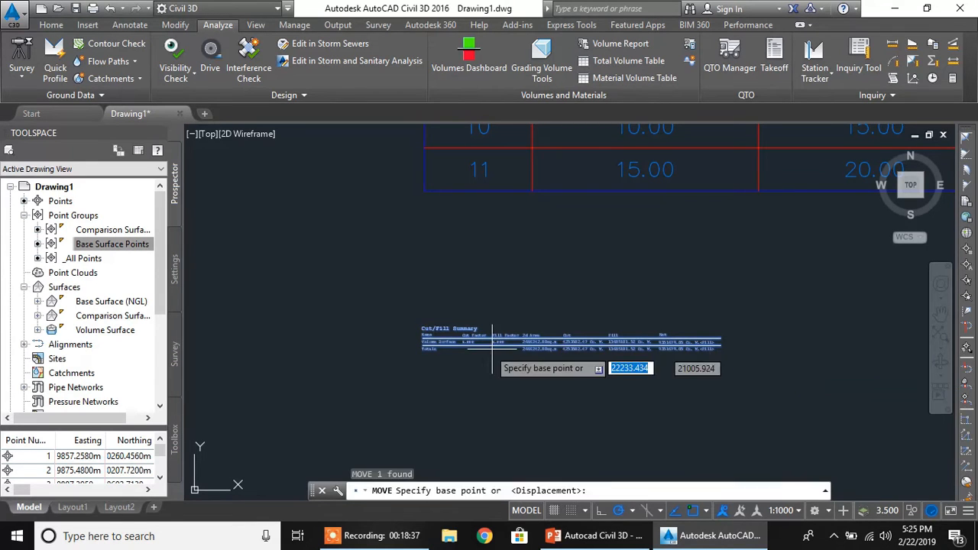
pyautogui.click(423, 327)
pyautogui.scroll(-10, 433, 315)
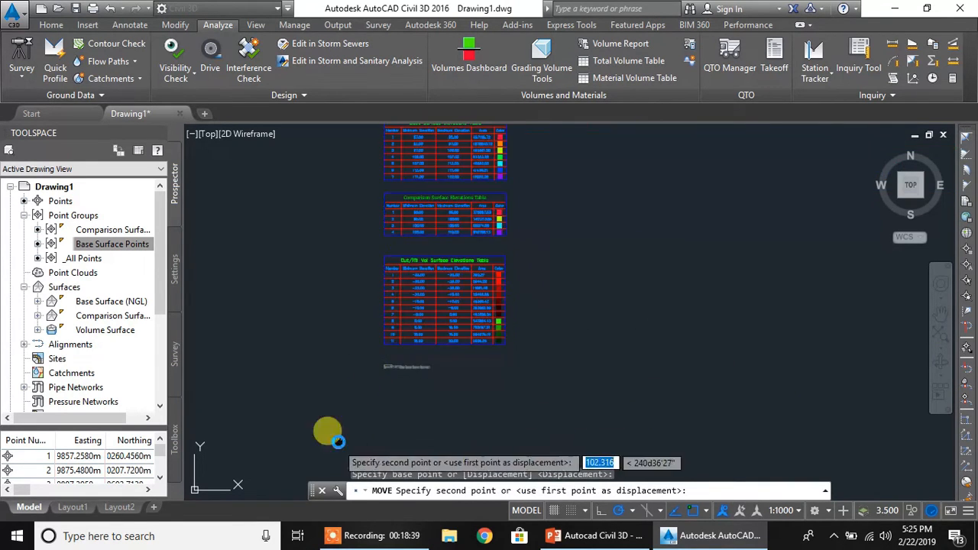
pyautogui.scroll(-3, 493, 271)
pyautogui.scroll(6, 481, 334)
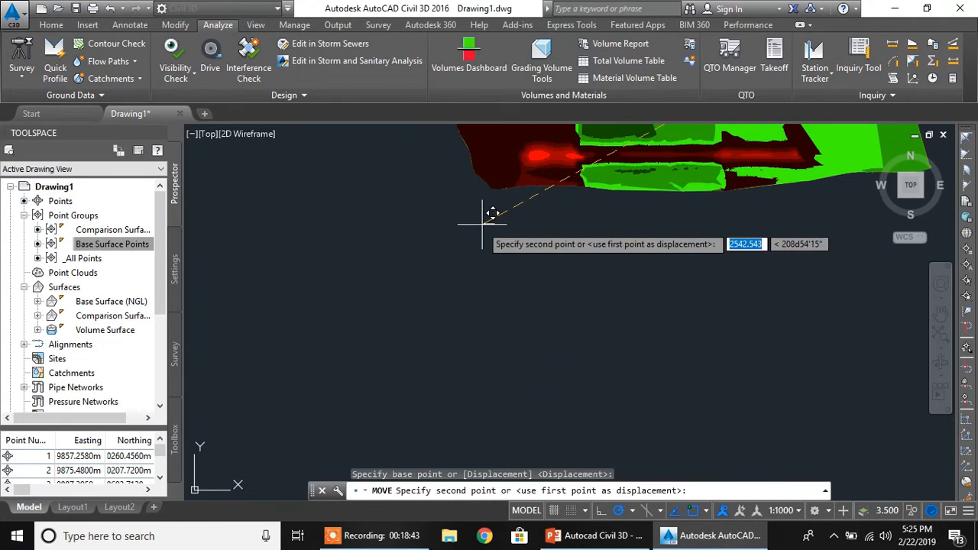
pyautogui.click(484, 221)
pyautogui.press('Escape')
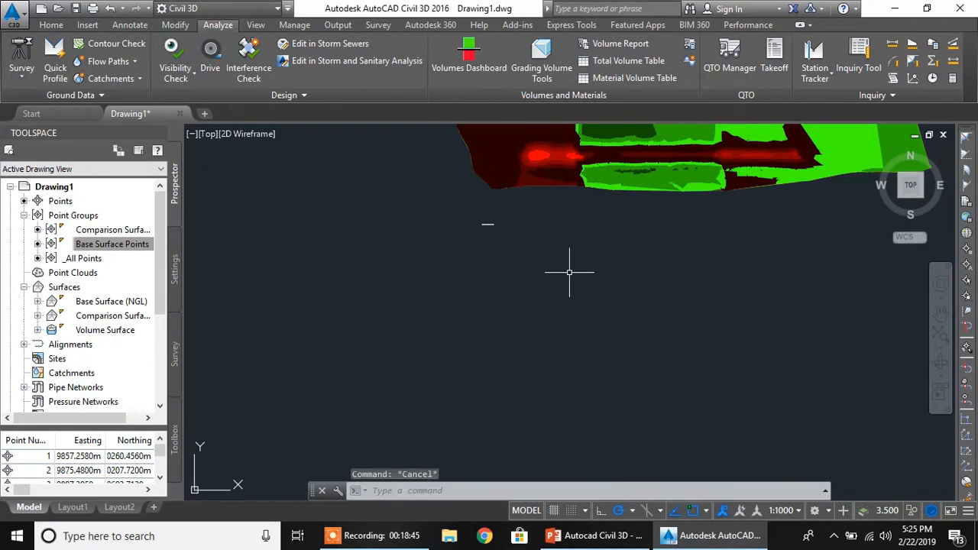
# - Open the Surface Properties of the volume surface from the Volumes Dashboard
pyautogui.moveTo(570, 271); pyautogui.dragTo(690, 275, button='middle')
pyautogui.scroll(-3, 611, 258)
pyautogui.scroll(2, 559, 234)
pyautogui.scroll(2, 566, 226)
pyautogui.press('Escape')
pyautogui.scroll(2, 578, 210)
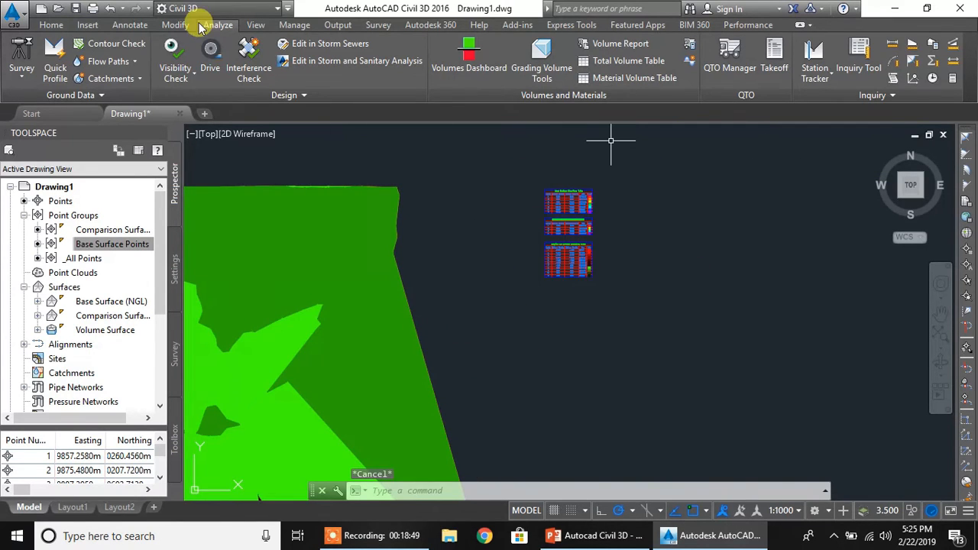
pyautogui.click(466, 69)
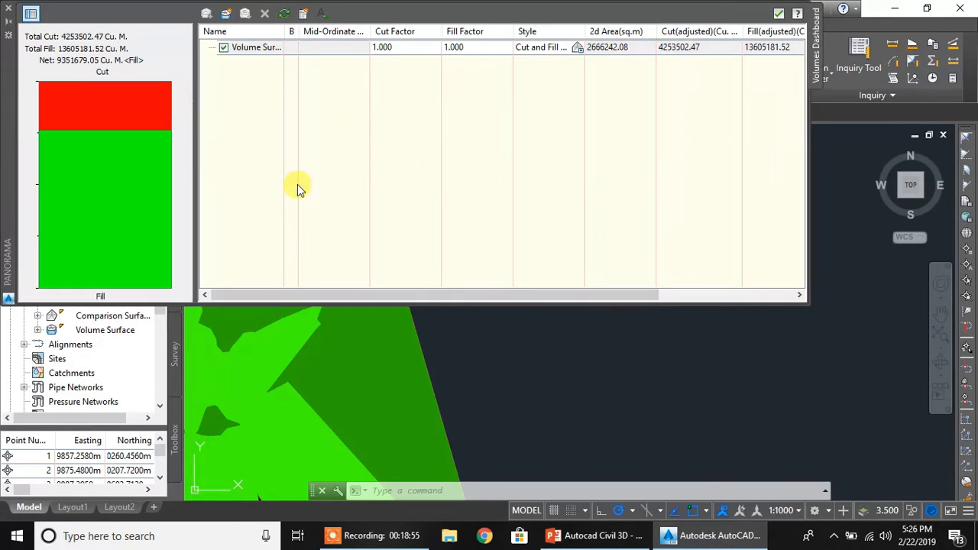
pyautogui.rightClick(258, 50)
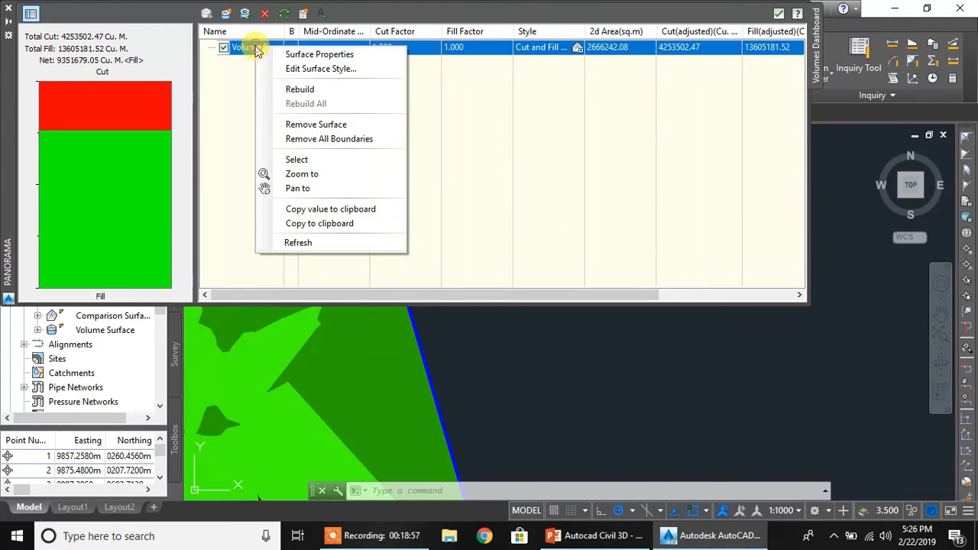
pyautogui.click(334, 55)
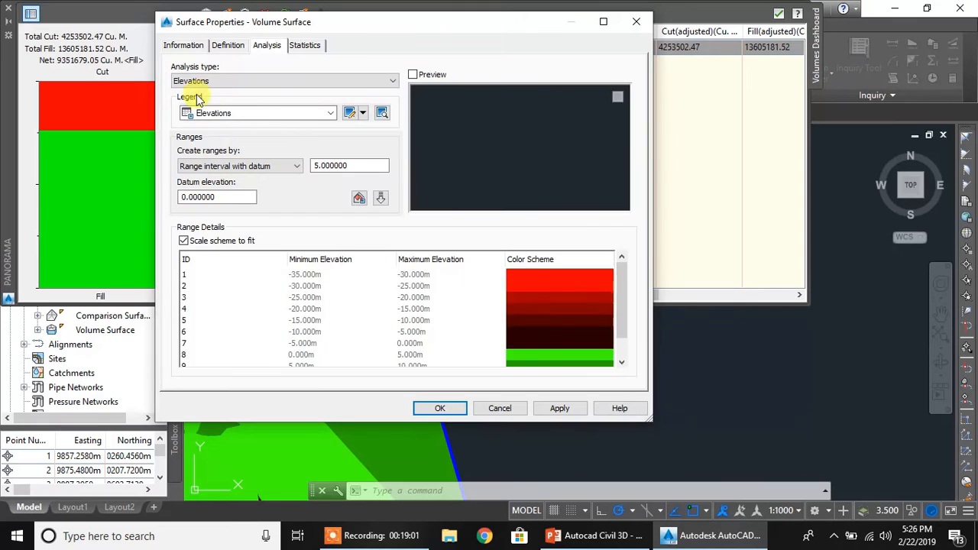
# - Expand the volume statistics of the volume surface, copy the statistics to the clipboard, and close the properties and dashboard
pyautogui.click(303, 45)
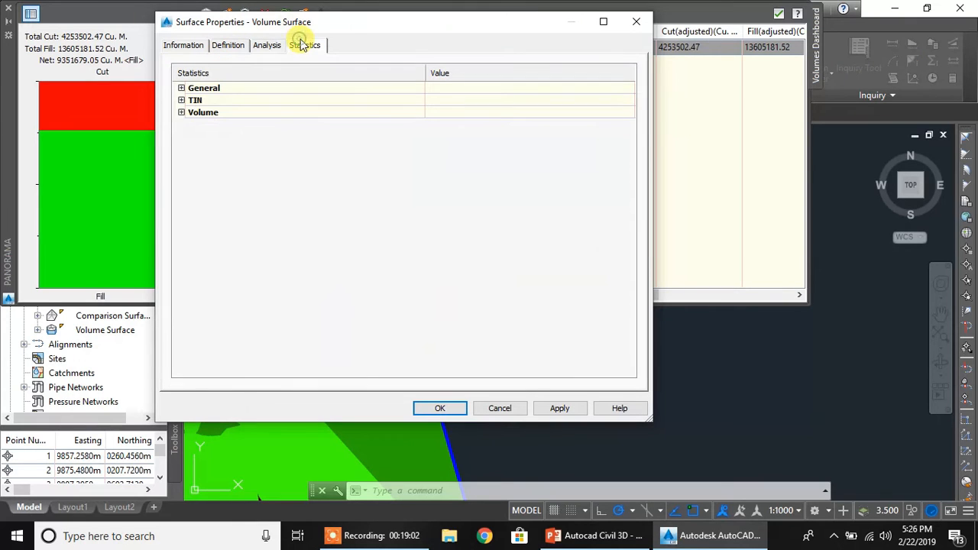
pyautogui.click(182, 112)
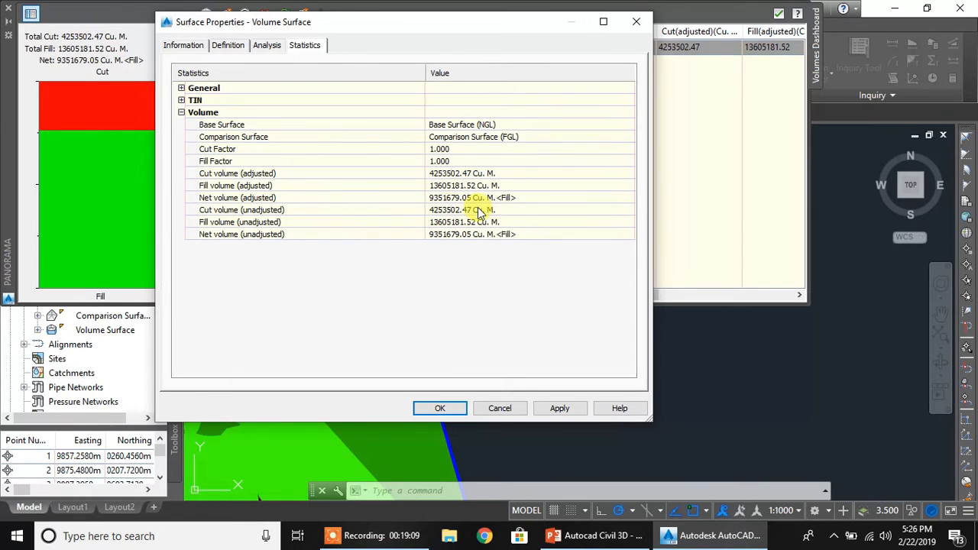
pyautogui.rightClick(392, 273)
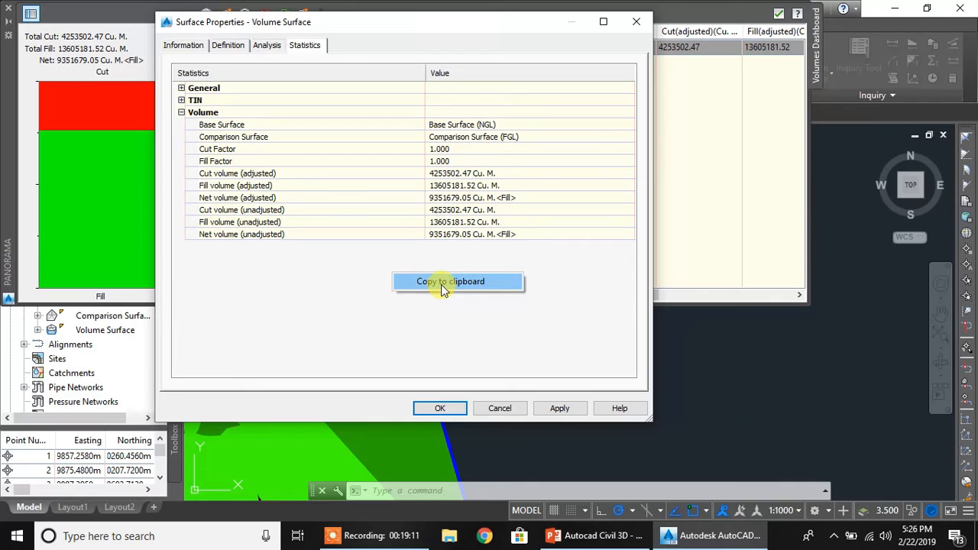
pyautogui.click(443, 283)
pyautogui.click(440, 409)
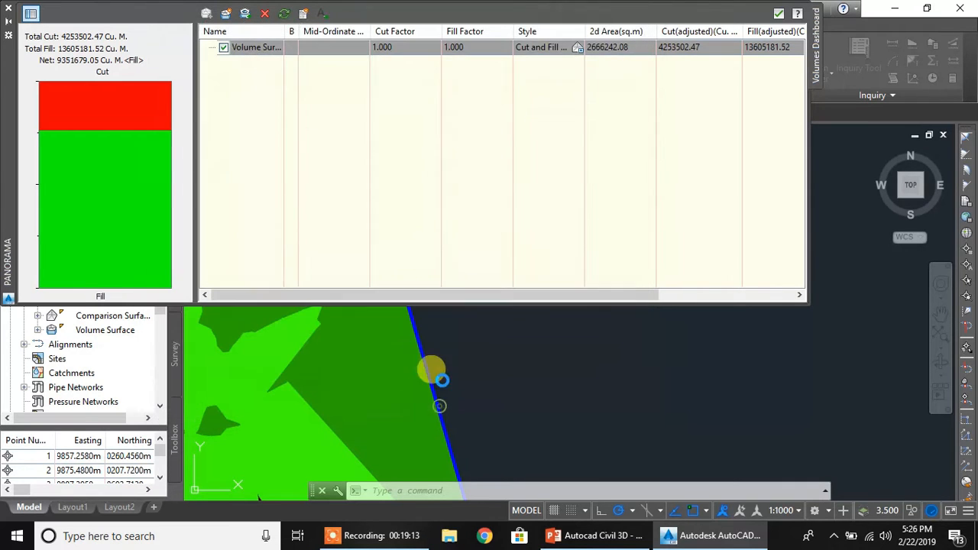
pyautogui.click(779, 15)
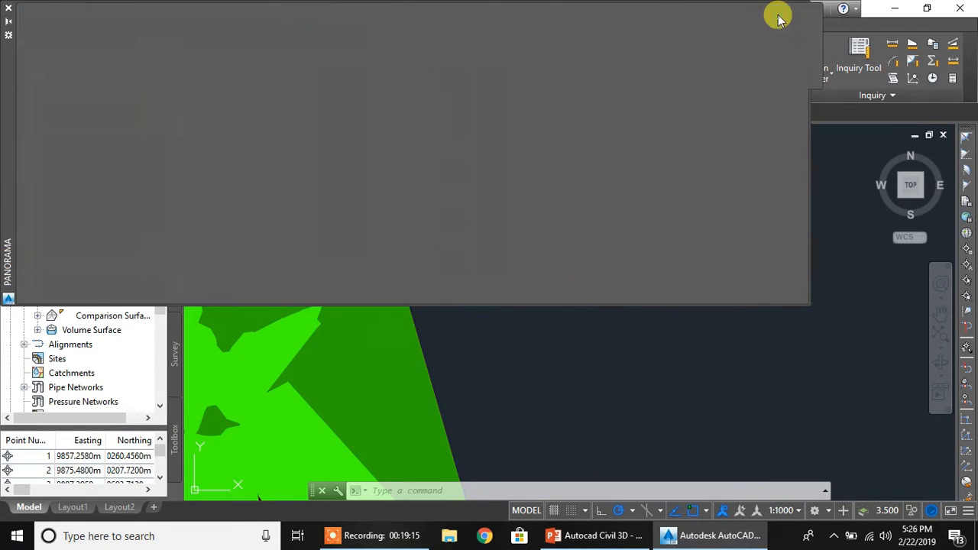
# - Paste the copied surface statistics into the drawing as text below the Cut/Fill legend table
pyautogui.hotkey('ctrl', 'v')
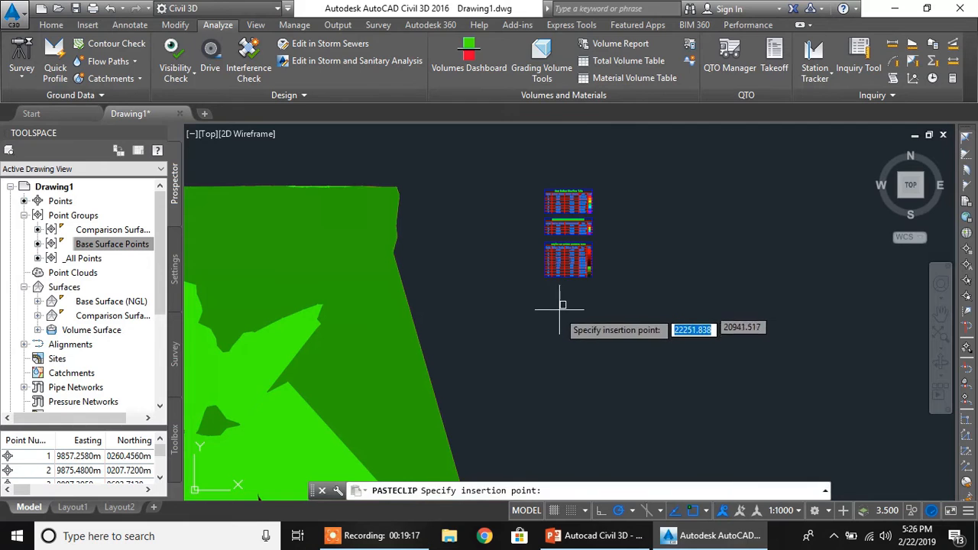
pyautogui.scroll(4, 562, 305)
pyautogui.scroll(-3, 537, 274)
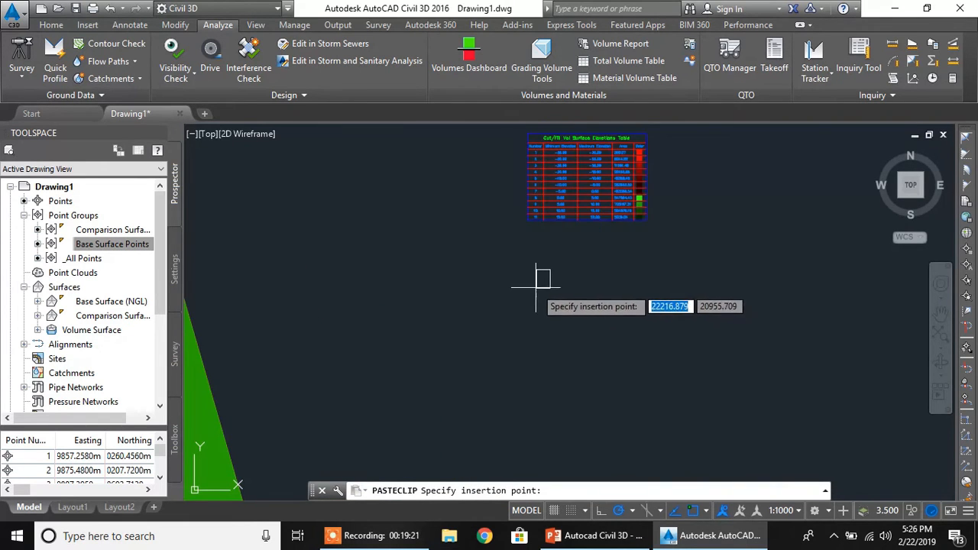
pyautogui.click(535, 287)
pyautogui.scroll(-3, 542, 284)
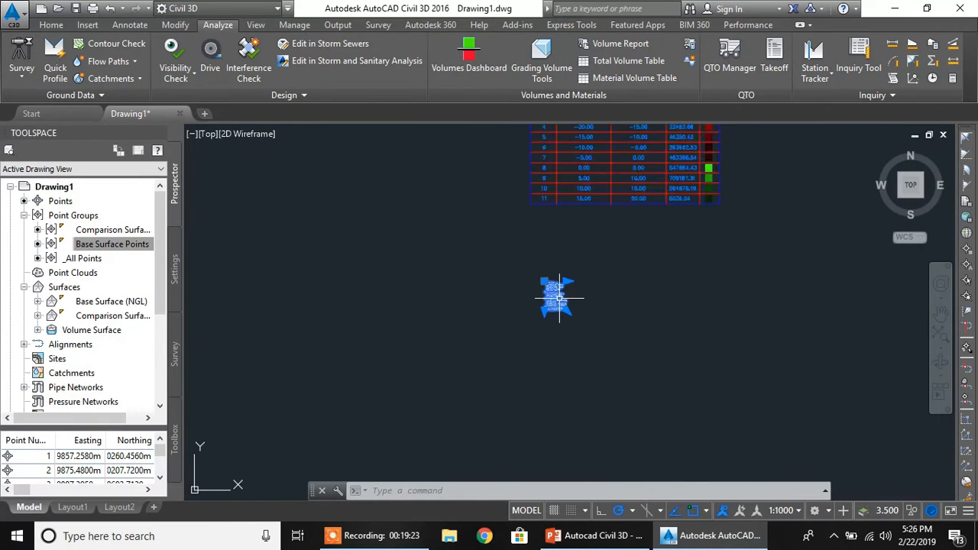
pyautogui.moveTo(560, 313); pyautogui.dragTo(566, 303, button='middle')
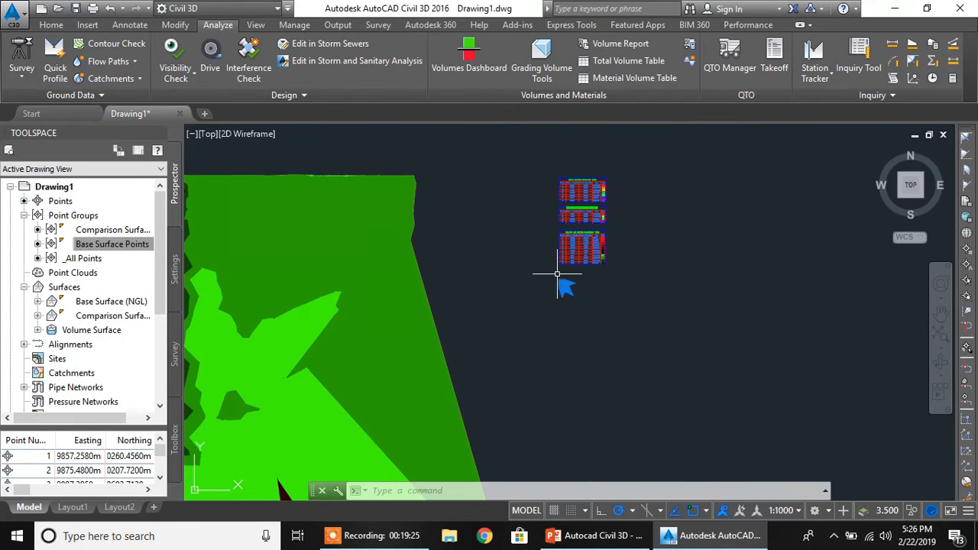
# - Scale up the pasted statistics text so it is readable beside the legend tables
pyautogui.scroll(5, 549, 294)
pyautogui.click(579, 252)
pyautogui.click(644, 347)
pyautogui.click(573, 249)
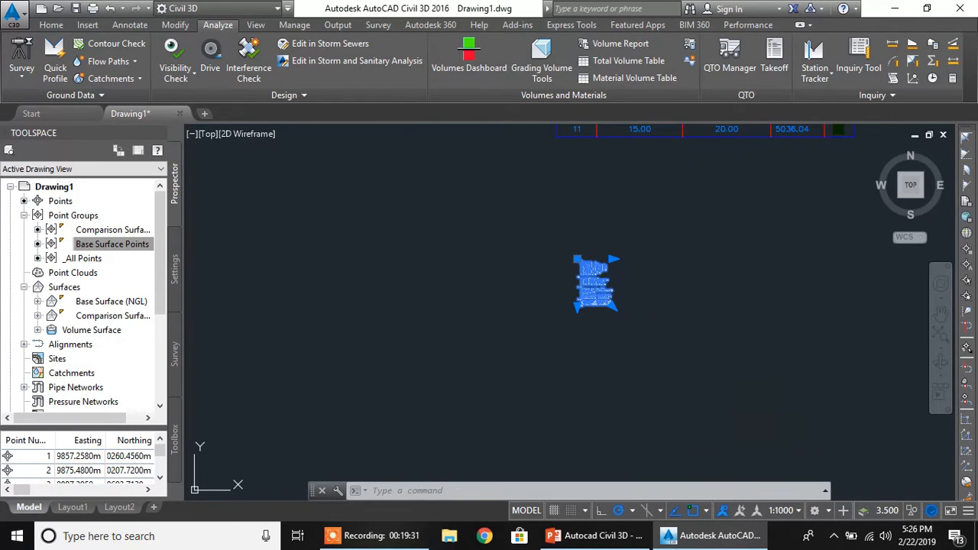
pyautogui.write('sc')
pyautogui.press('Return')
pyautogui.click(579, 260)
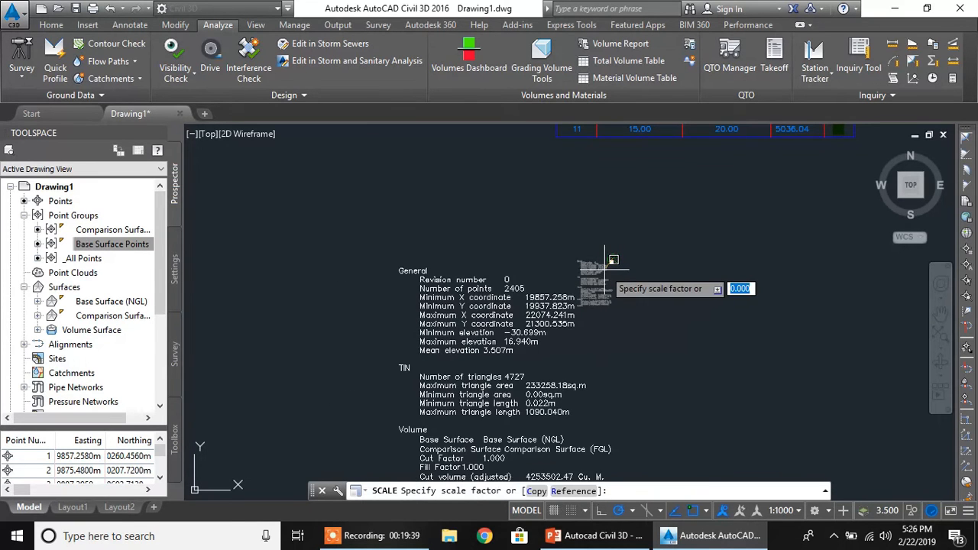
pyautogui.write('0.85')
pyautogui.press('Return')
# - Move the enlarged statistics text directly beneath the Cut/Fill legend table, near its left edge
pyautogui.scroll(-3, 528, 313)
pyautogui.click(536, 314)
pyautogui.click(482, 298)
pyautogui.click(489, 300)
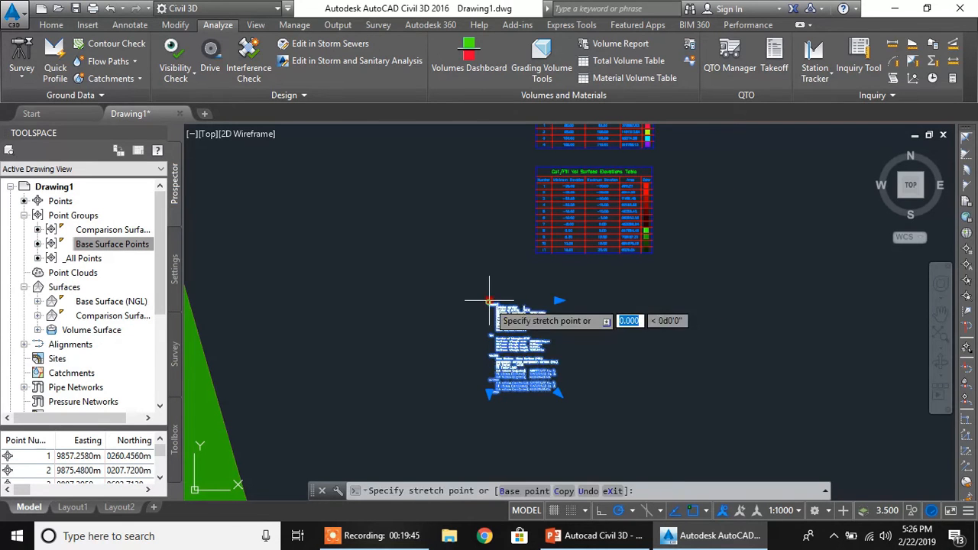
pyautogui.click(541, 275)
pyautogui.press('Escape')
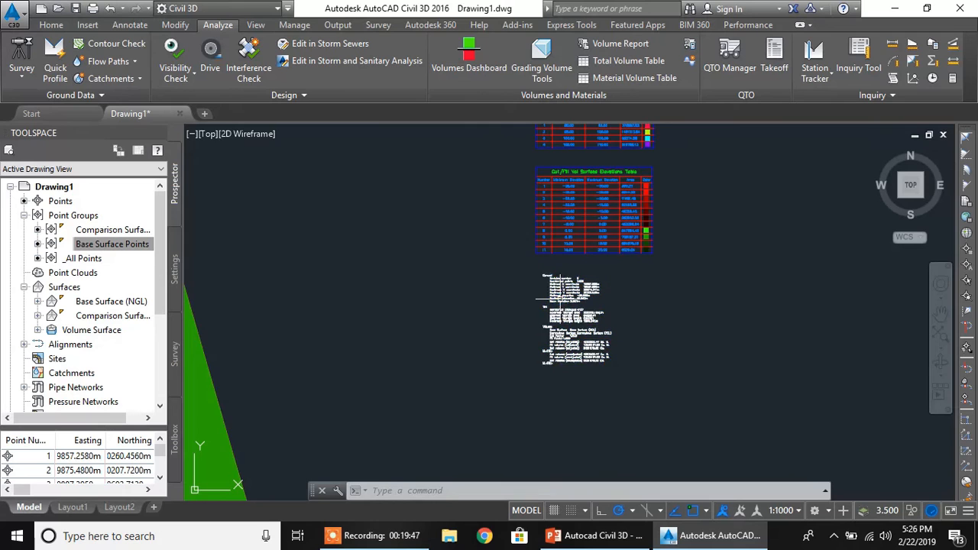
# - Try scaling up the three elevation tables and the statistics text together from the Base Surface table's upper-left corner, and undo the scaling
pyautogui.scroll(4, 579, 327)
pyautogui.scroll(-4, 578, 327)
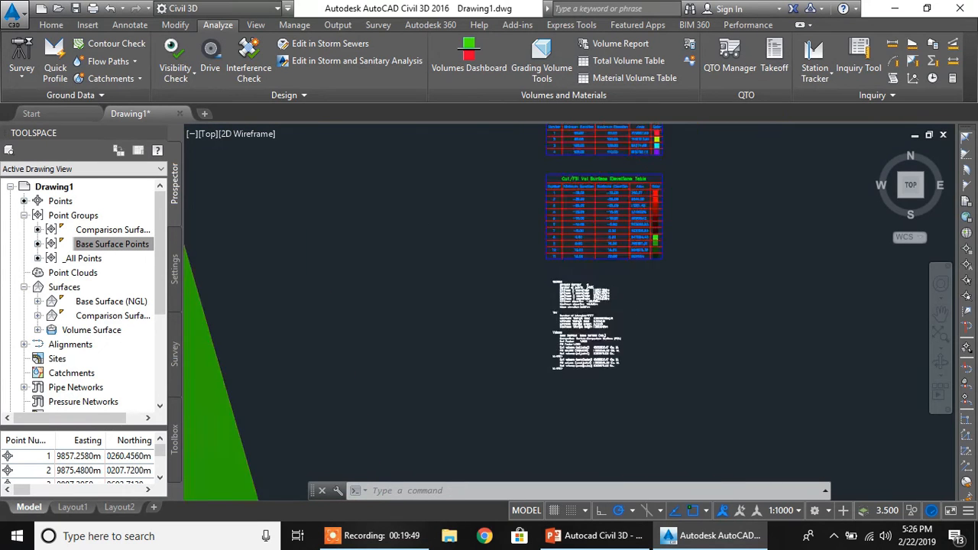
pyautogui.scroll(-3, 580, 329)
pyautogui.moveTo(577, 362); pyautogui.dragTo(559, 304, button='middle')
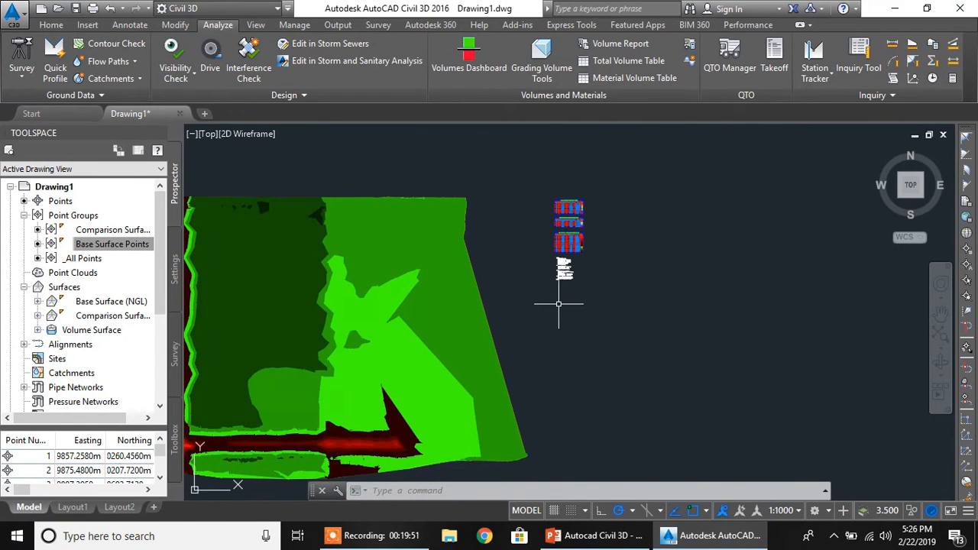
pyautogui.click(539, 182)
pyautogui.click(627, 305)
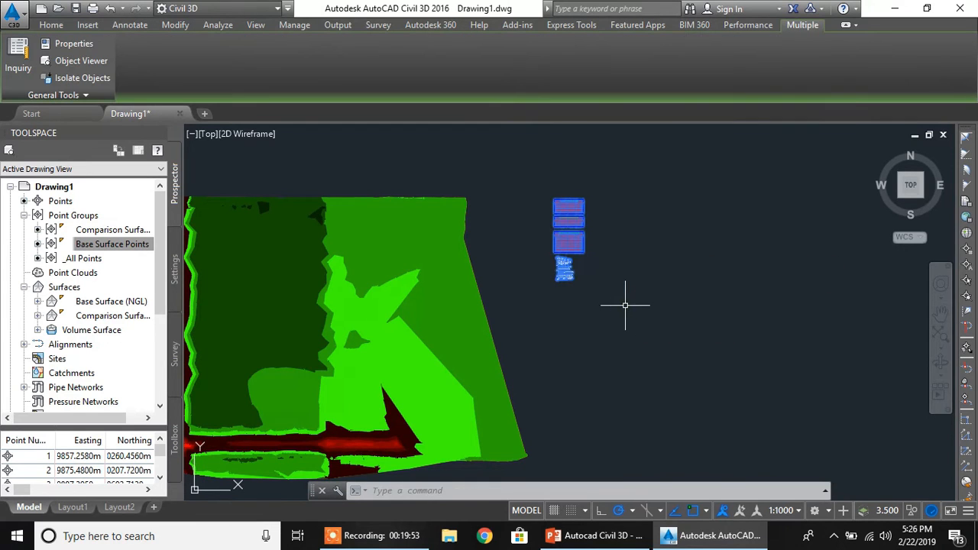
pyautogui.write('sc')
pyautogui.press('Return')
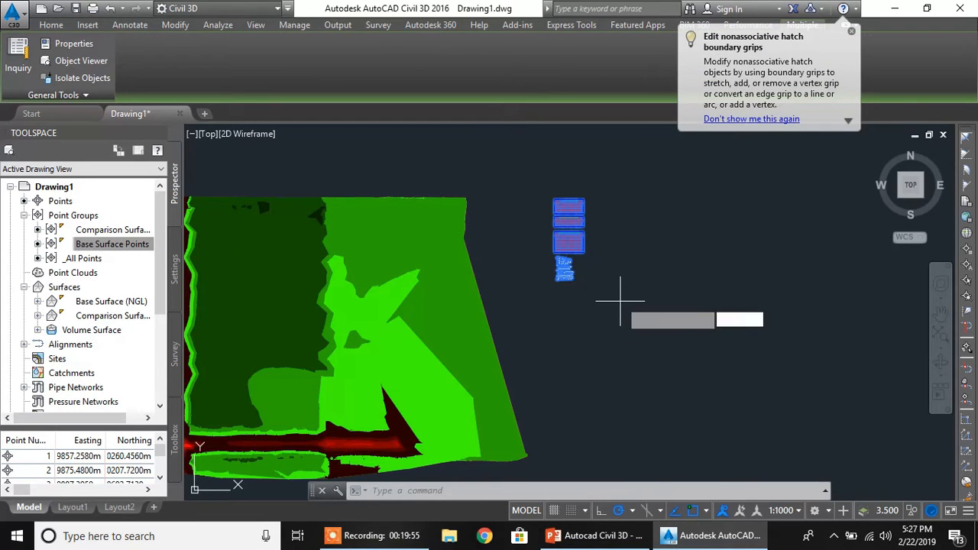
pyautogui.click(554, 200)
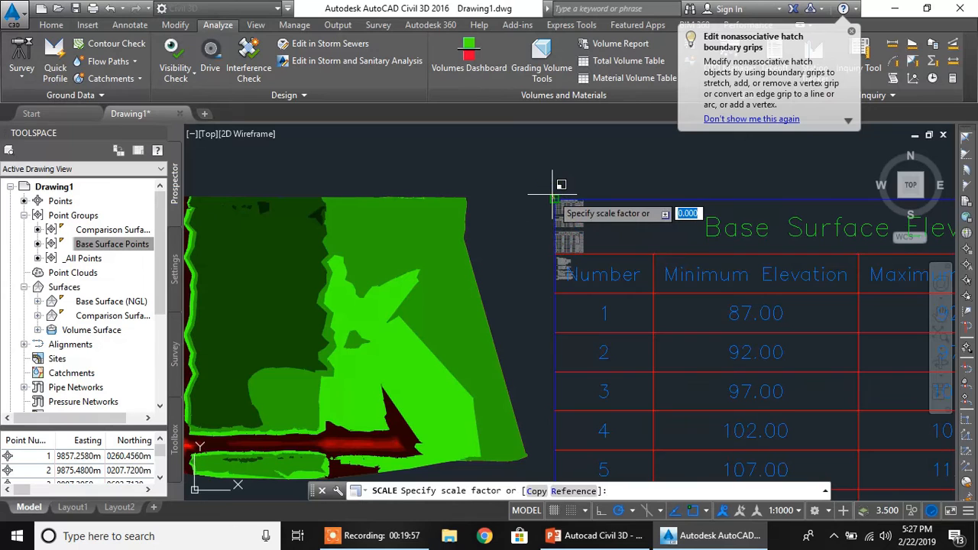
pyautogui.write('0.5')
pyautogui.press('Return')
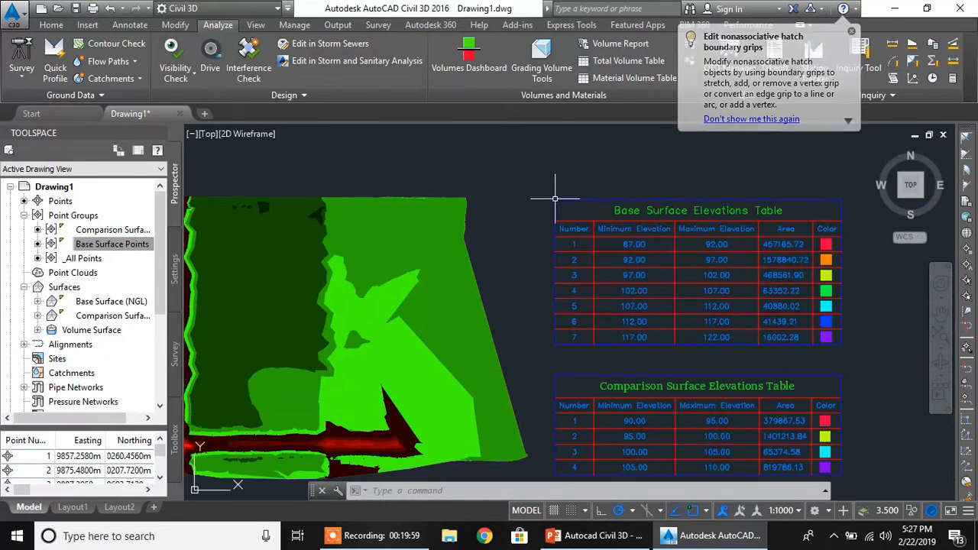
pyautogui.scroll(-5, 580, 264)
pyautogui.scroll(2, 583, 265)
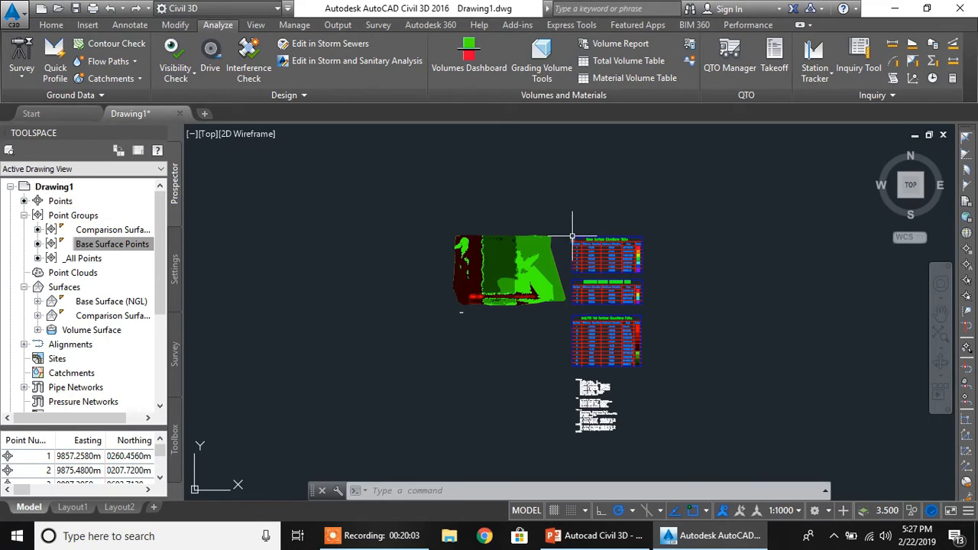
pyautogui.hotkey('ctrl', 'z')
pyautogui.hotkey('ctrl', 'z')
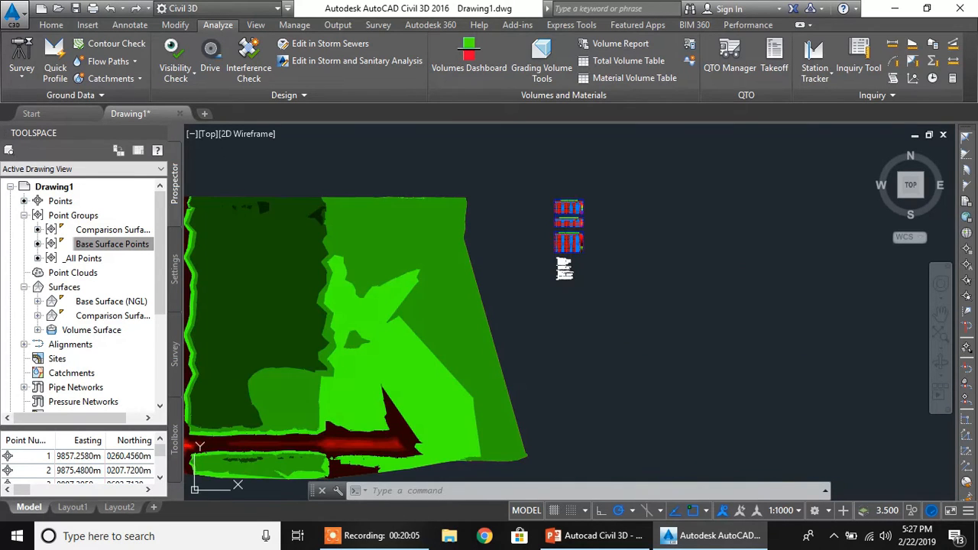
# - Scale the three elevation tables and the statistics text by a factor of 3 from the Base Surface table's upper-left corner
pyautogui.click(542, 187)
pyautogui.click(627, 285)
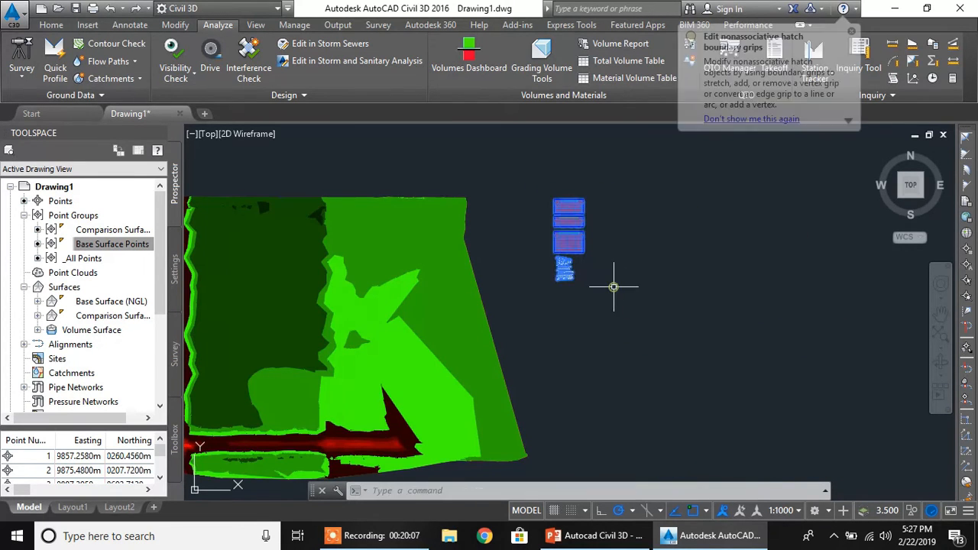
pyautogui.write('SC')
pyautogui.press('Return')
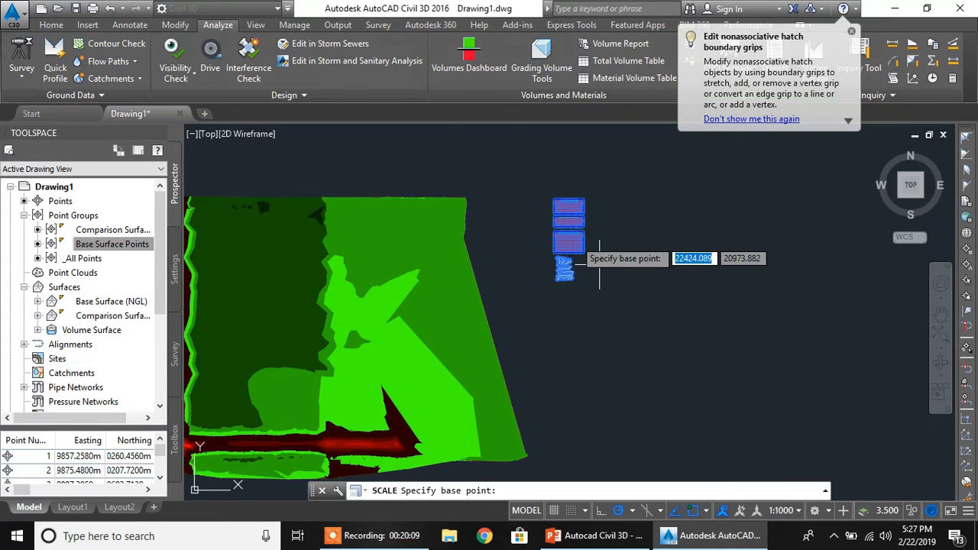
pyautogui.click(556, 199)
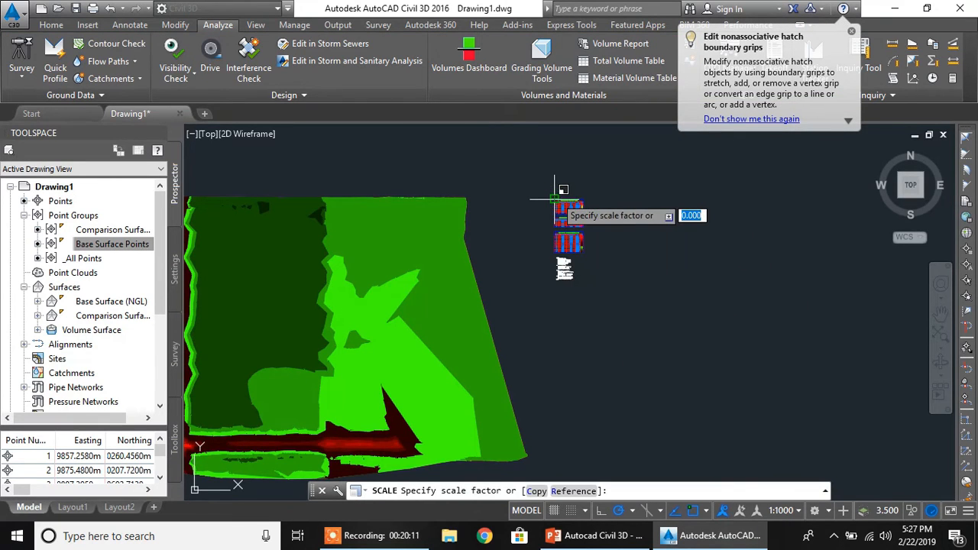
pyautogui.write('3')
pyautogui.press('Return')
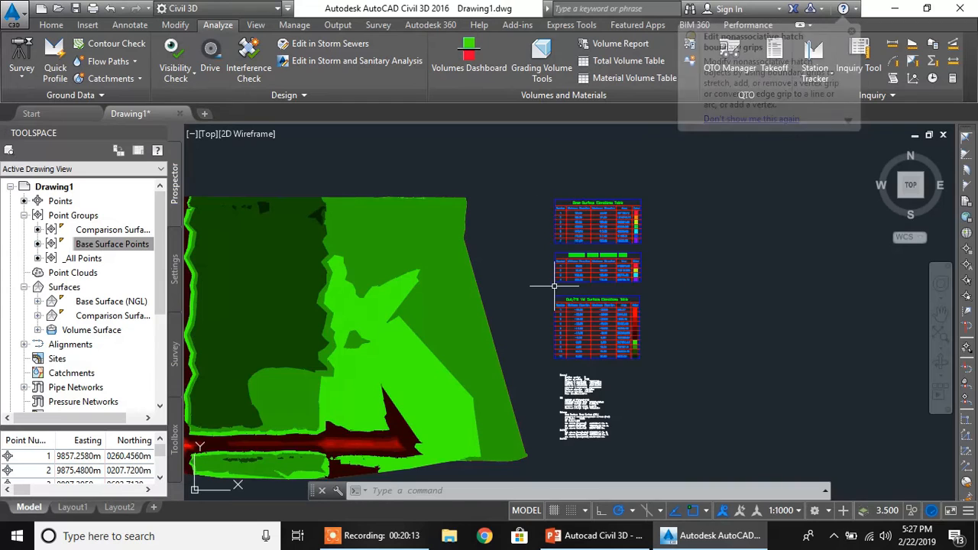
pyautogui.scroll(-2, 555, 284)
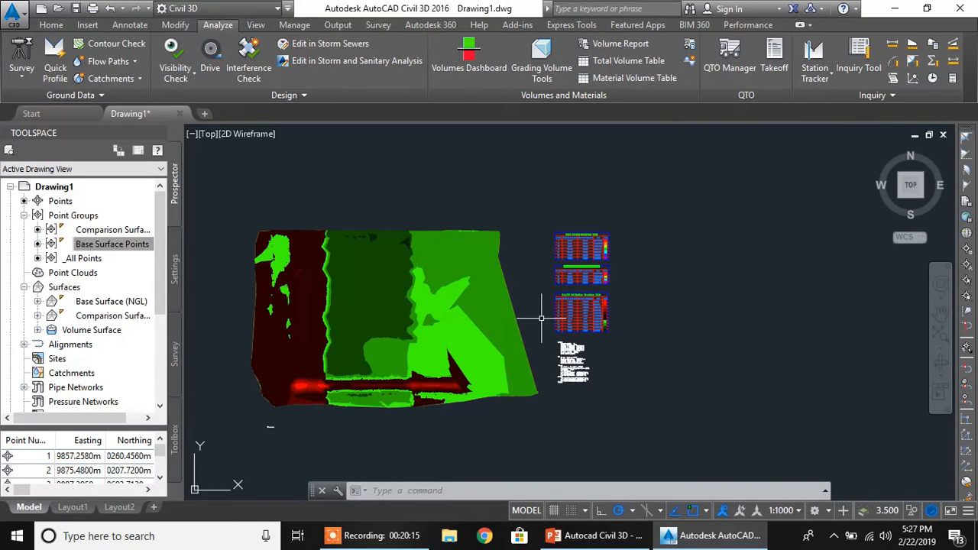
# - Scale the small Cut/Fill Summary below the volume surface by a factor of 10 from its upper-left corner
pyautogui.moveTo(518, 306); pyautogui.dragTo(592, 260, button='middle')
pyautogui.scroll(2, 360, 390)
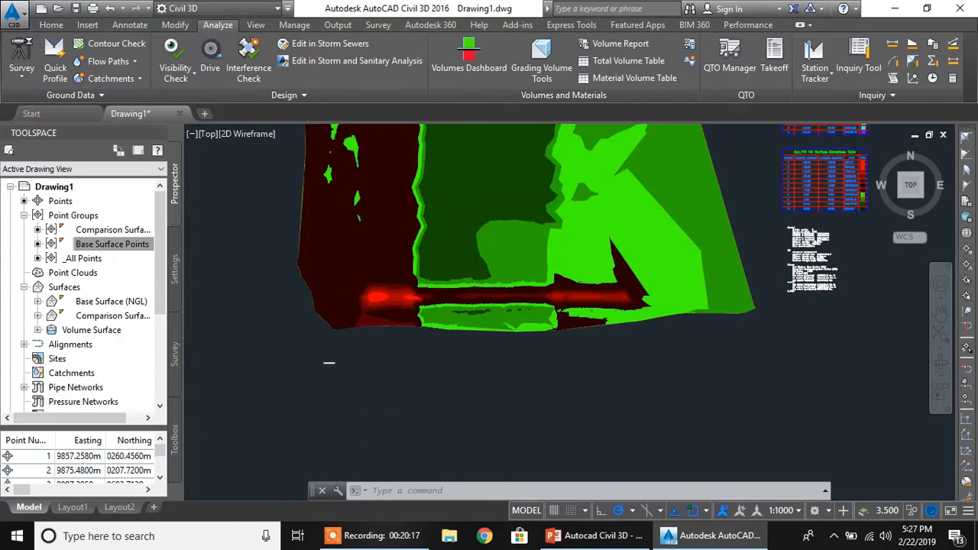
pyautogui.scroll(4, 329, 363)
pyautogui.scroll(-8, 276, 353)
pyautogui.moveTo(263, 359); pyautogui.dragTo(348, 378, button='middle')
pyautogui.click(295, 330)
pyautogui.click(469, 383)
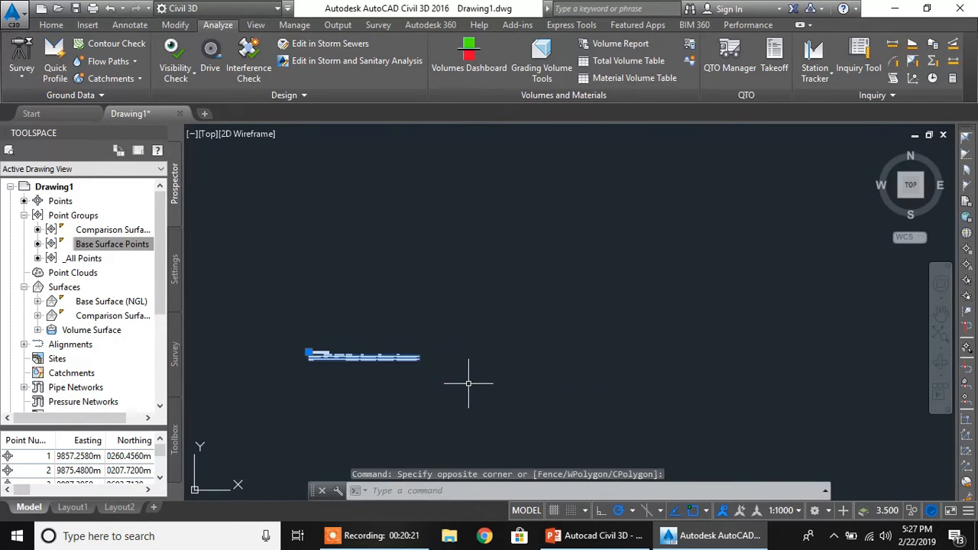
pyautogui.write('sc')
pyautogui.press('Return')
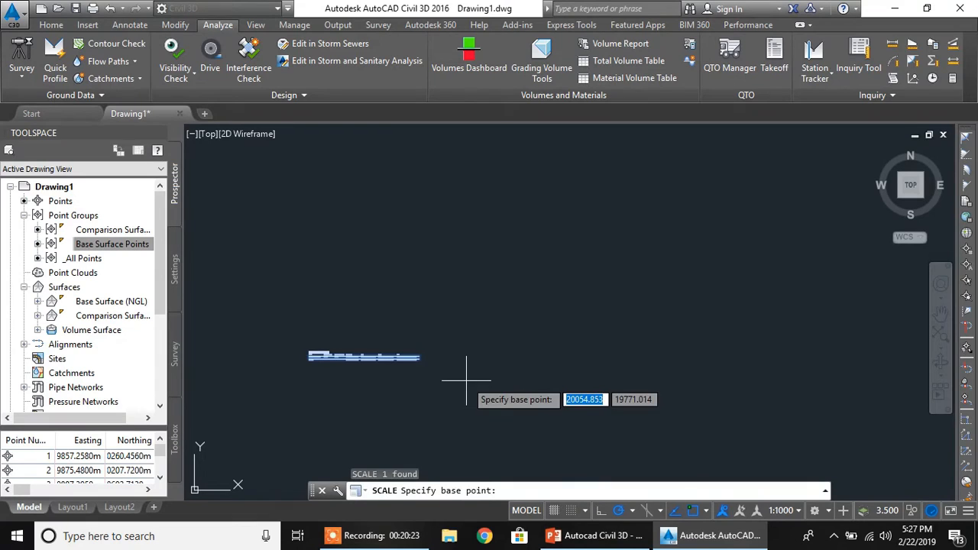
pyautogui.click(309, 354)
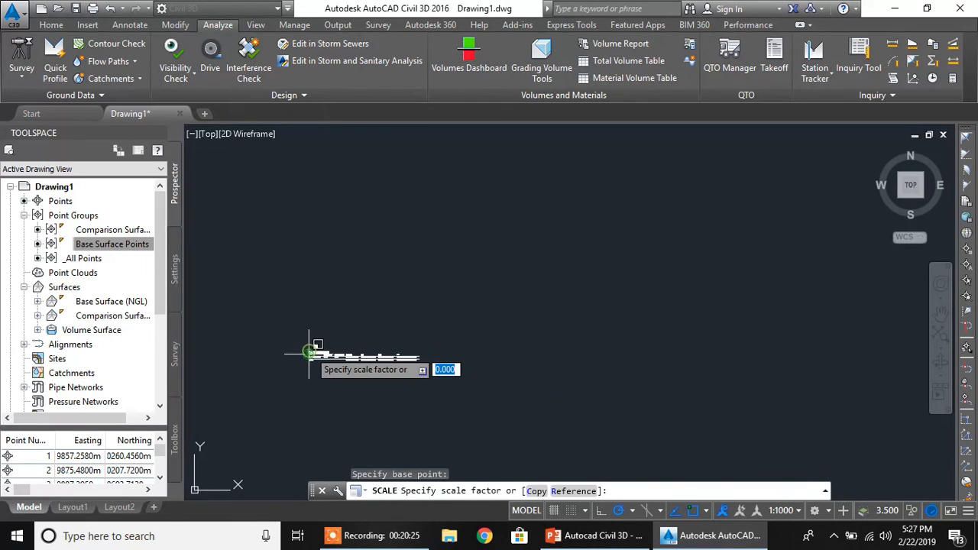
pyautogui.press('Return')
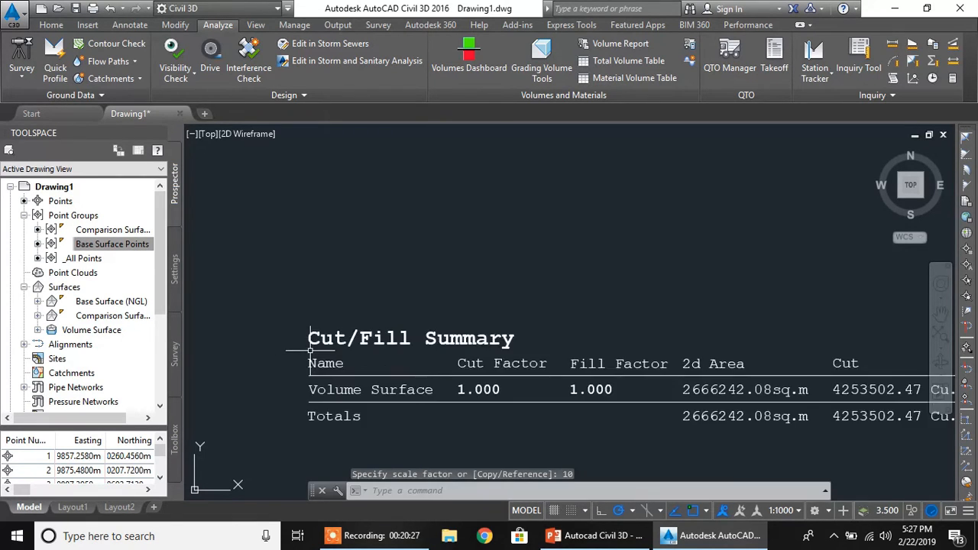
# - Enlarge the Cut/Fill Summary again by a factor of 2 from its upper-left corner
pyautogui.scroll(-6, 311, 354)
pyautogui.click(298, 333)
pyautogui.click(607, 378)
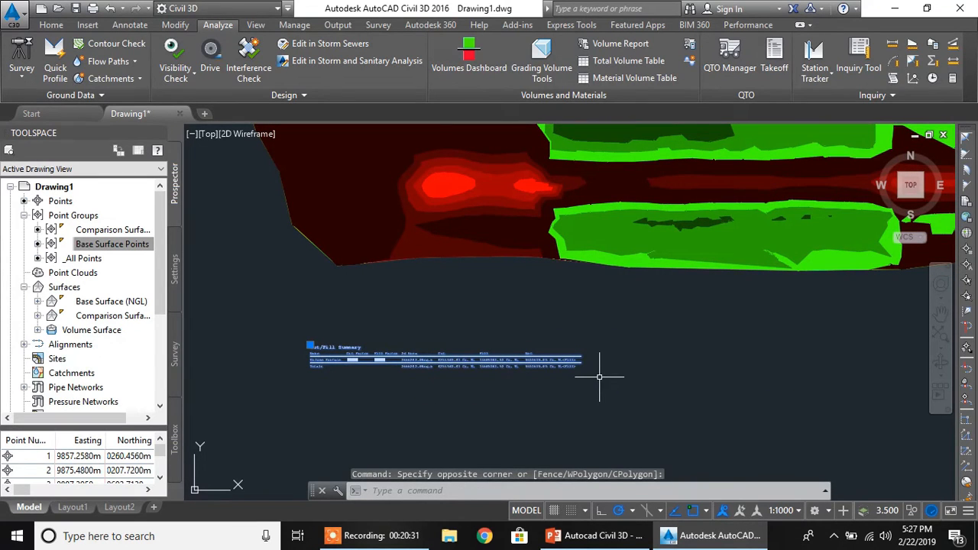
pyautogui.press('Return')
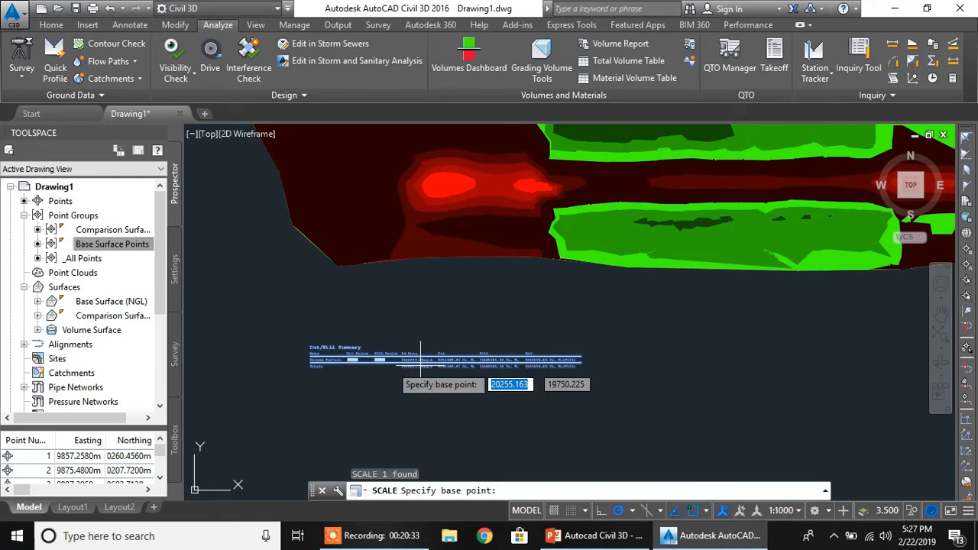
pyautogui.click(310, 348)
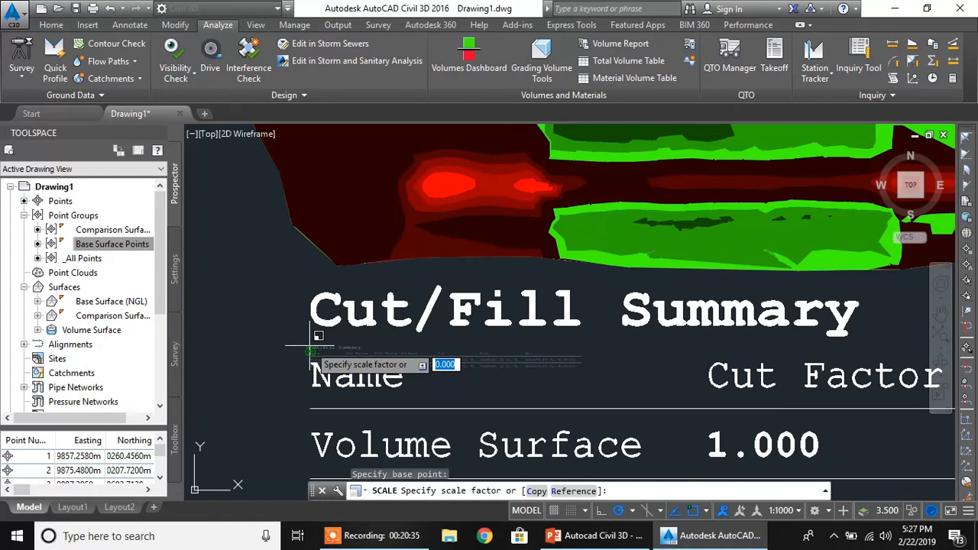
pyautogui.write('2')
pyautogui.press('Return')
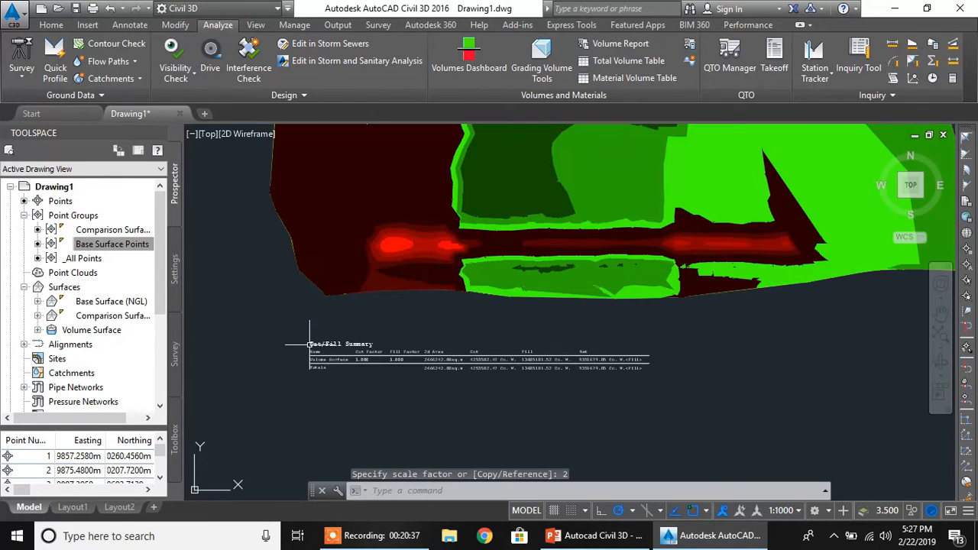
# - Move the Cut/Fill Summary slightly up, closer to the lower edge of the volume surface, and clear the selection
pyautogui.scroll(-4, 366, 354)
pyautogui.scroll(1, 329, 327)
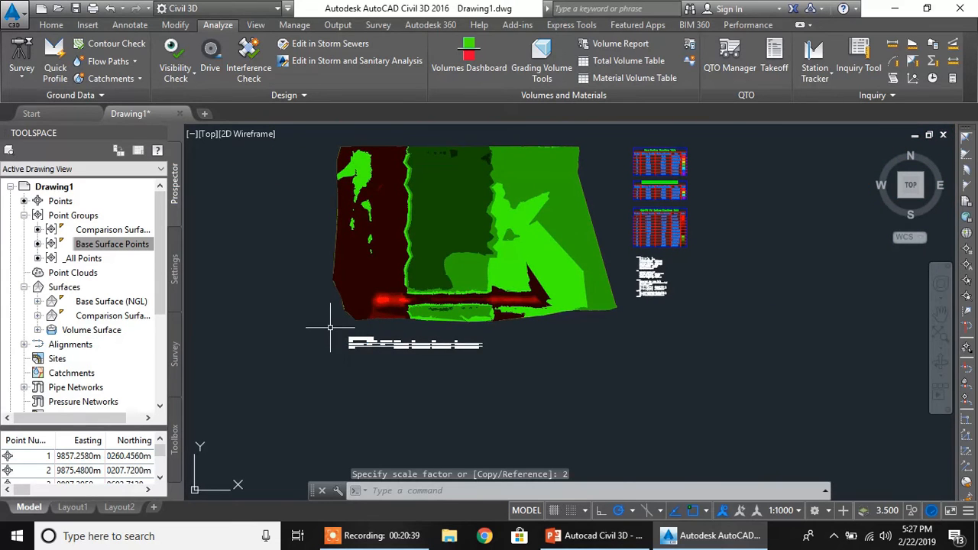
pyautogui.click(328, 326)
pyautogui.click(505, 357)
pyautogui.scroll(2, 317, 352)
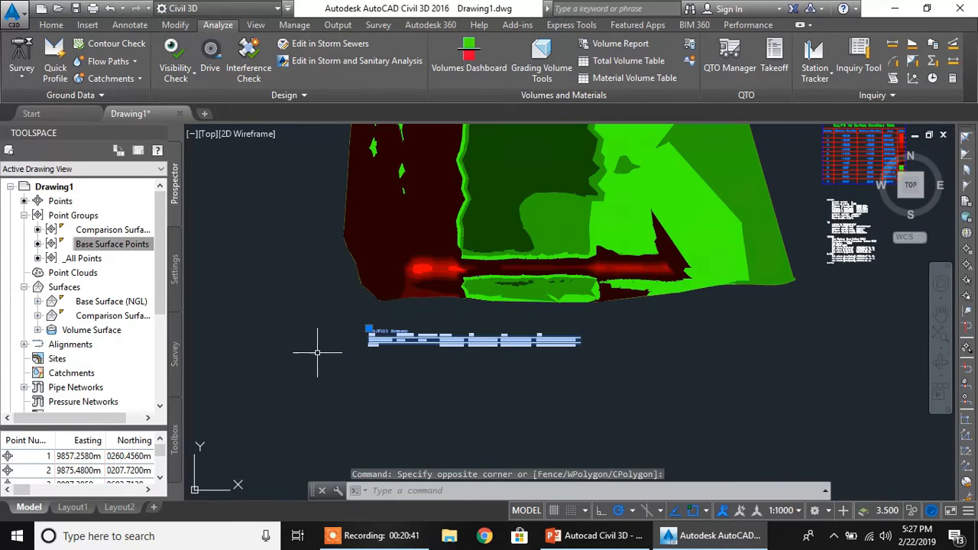
pyautogui.click(369, 329)
pyautogui.click(368, 323)
pyautogui.press('Escape')
# - Examine the cut, fill and net volumes in the Cut/Fill Summary and in the statistics text beneath the elevation tables
pyautogui.scroll(4, 417, 344)
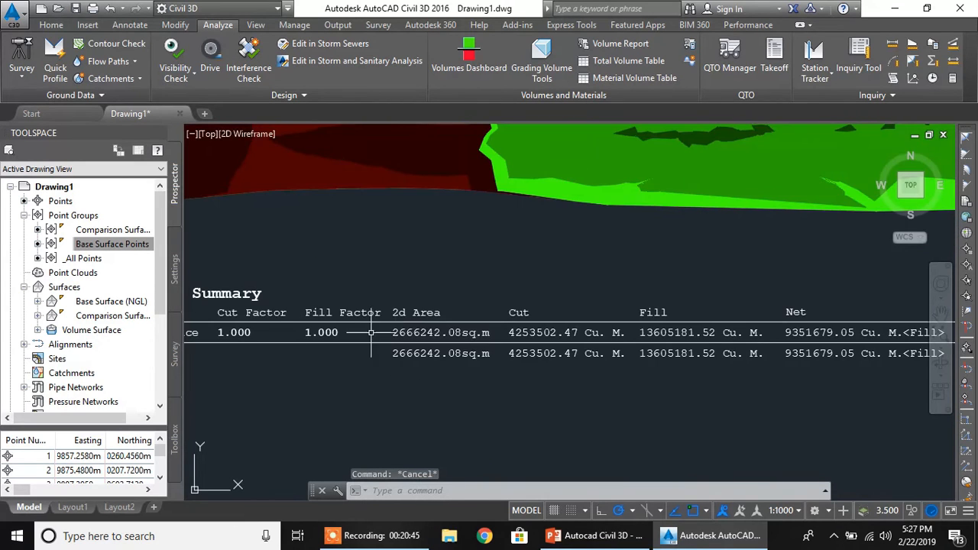
pyautogui.scroll(-3, 371, 333)
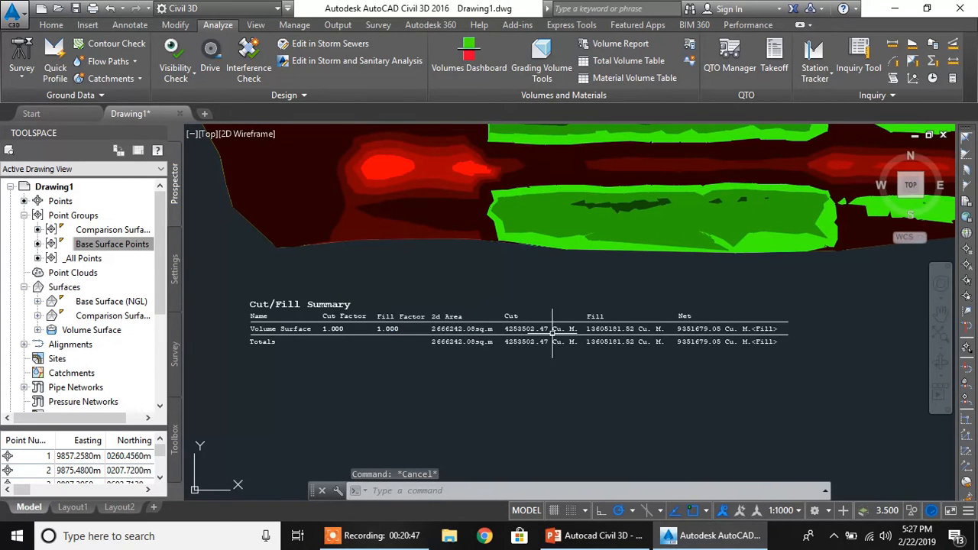
pyautogui.scroll(-6, 633, 258)
pyautogui.moveTo(765, 280)
pyautogui.mouseDown(button='middle')
pyautogui.moveTo(825, 261)
pyautogui.moveTo(693, 289)
pyautogui.mouseUp(button='middle')
pyautogui.scroll(8, 694, 289)
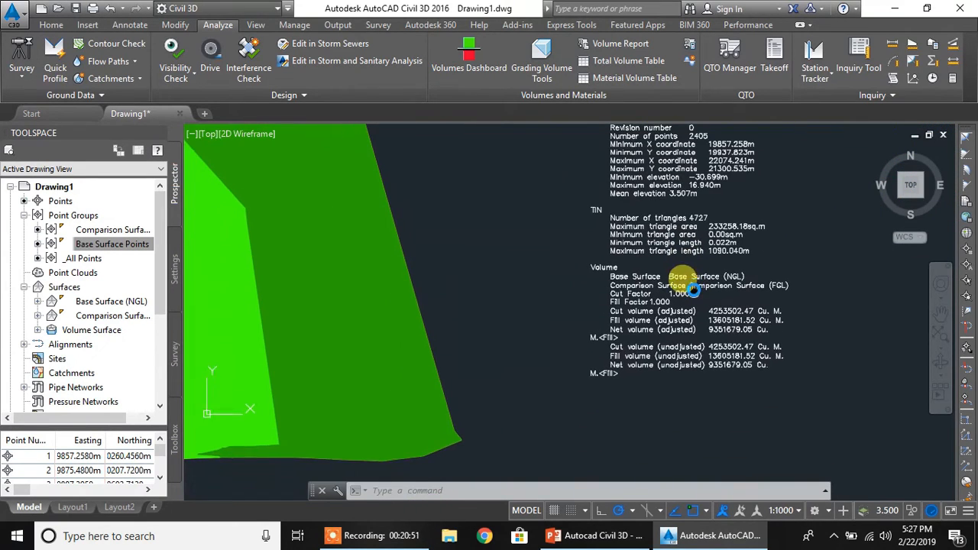
pyautogui.scroll(5, 652, 306)
pyautogui.moveTo(652, 306); pyautogui.dragTo(655, 213, button='middle')
pyautogui.scroll(-4, 611, 271)
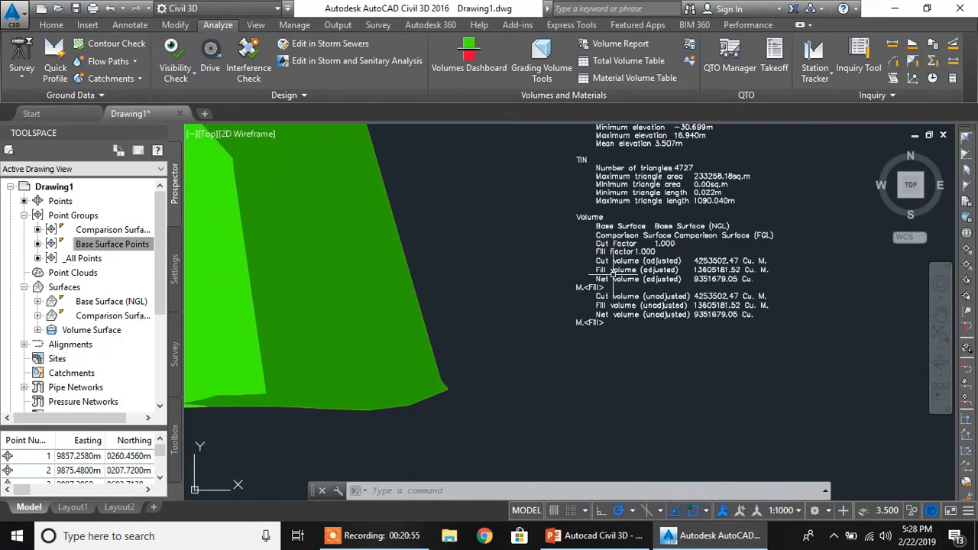
# - Delete the unadjusted cut, fill and net volume lines and the wrapped M.<Fill> fragments from the end of the statistics text
pyautogui.scroll(2, 619, 300)
pyautogui.click(644, 252)
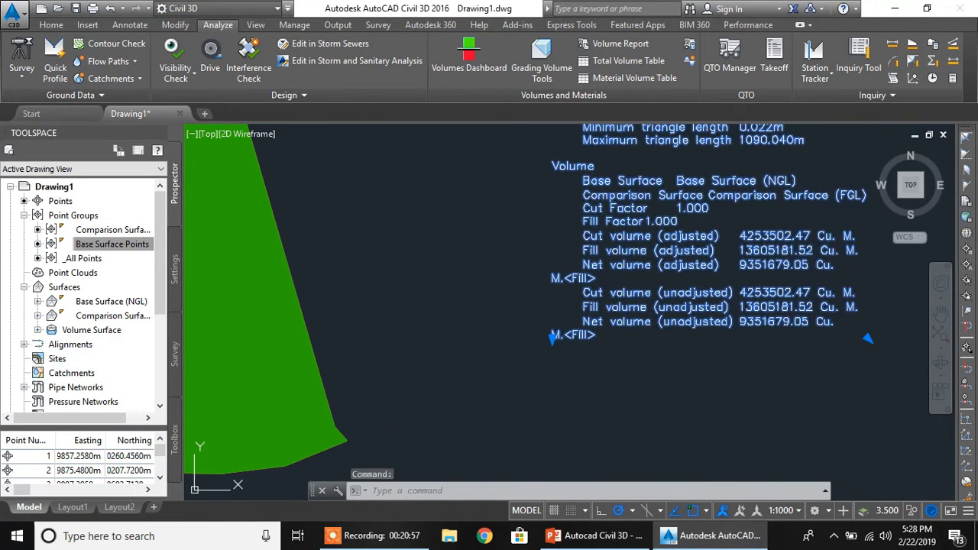
pyautogui.doubleClick(699, 332)
pyautogui.moveTo(632, 337); pyautogui.dragTo(559, 284)
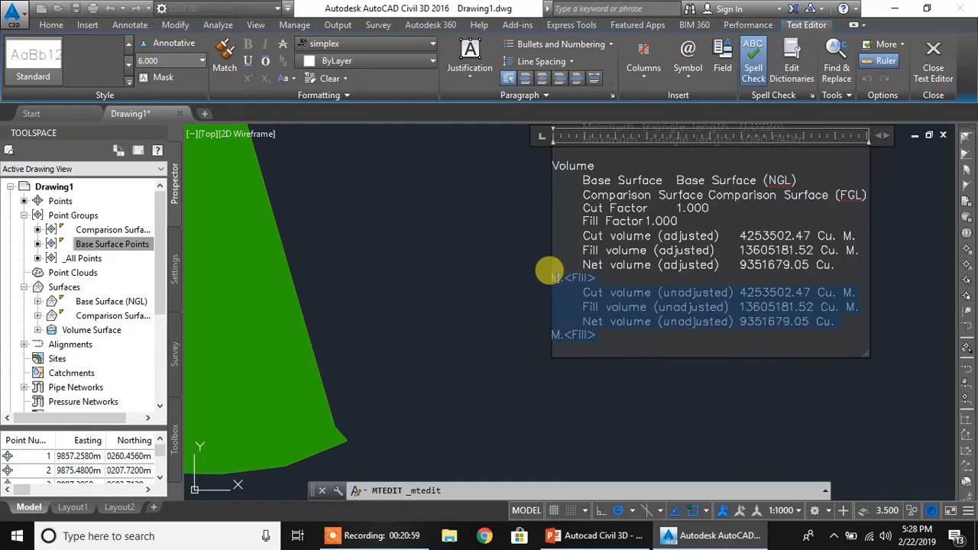
pyautogui.press('Delete')
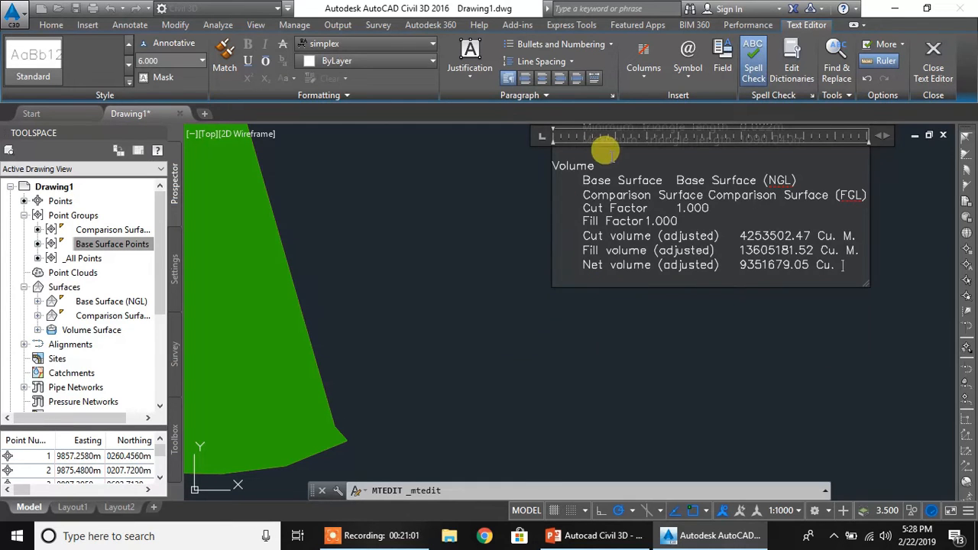
pyautogui.click(512, 275)
# - Review the overall layout of the volume surface, elevation tables, statistics text and Cut/Fill Summary
pyautogui.scroll(-5, 436, 272)
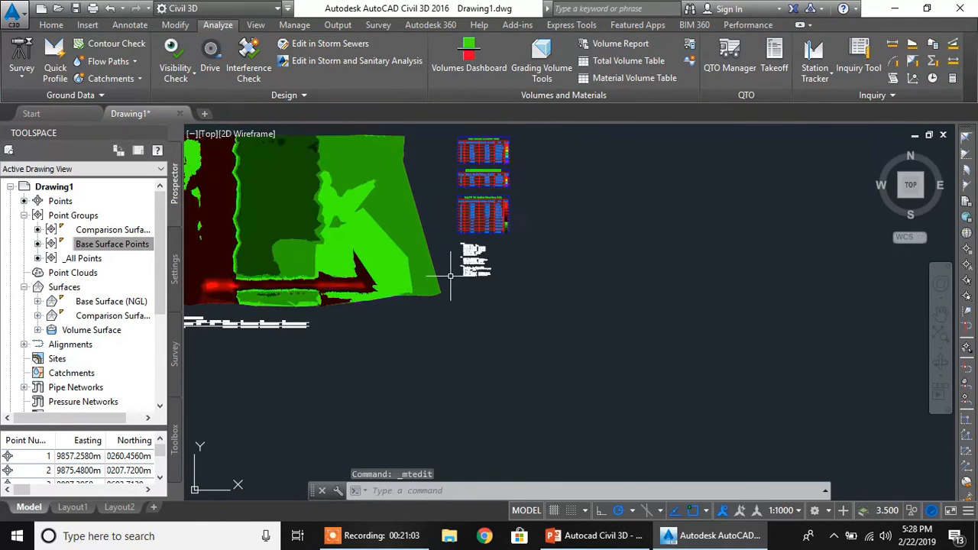
pyautogui.scroll(-2, 459, 277)
pyautogui.moveTo(458, 276); pyautogui.dragTo(485, 279, button='middle')
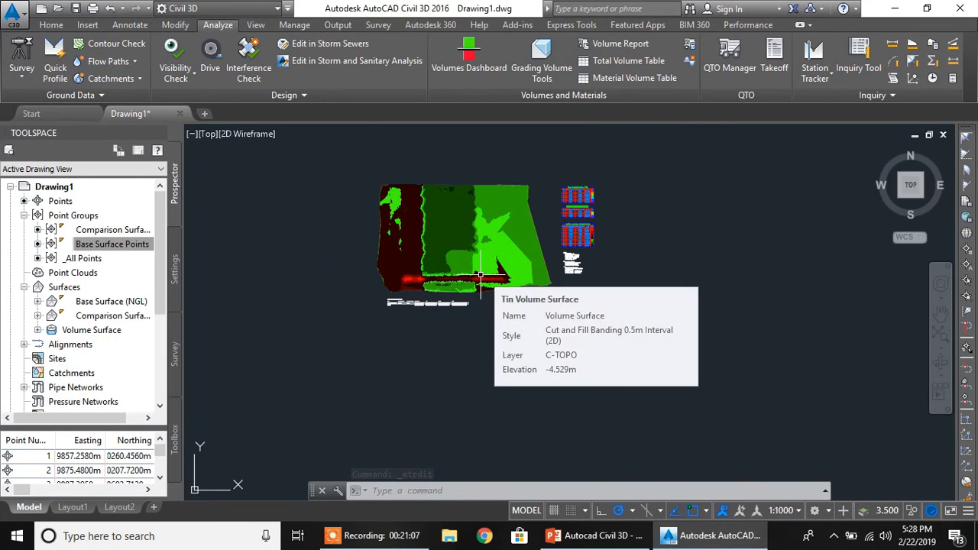
pyautogui.scroll(4, 427, 265)
pyautogui.scroll(-2, 571, 294)
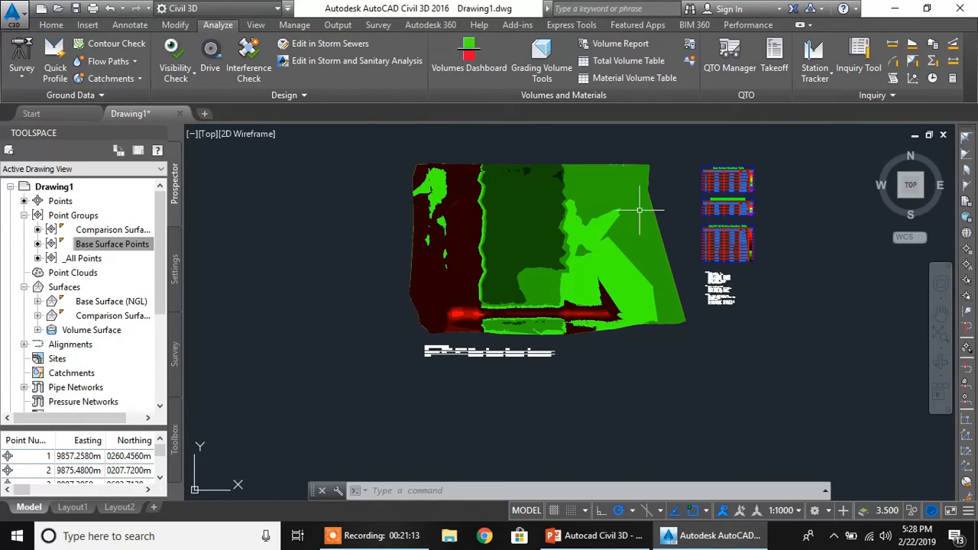
pyautogui.moveTo(516, 252)
pyautogui.scroll(2, 470, 346)
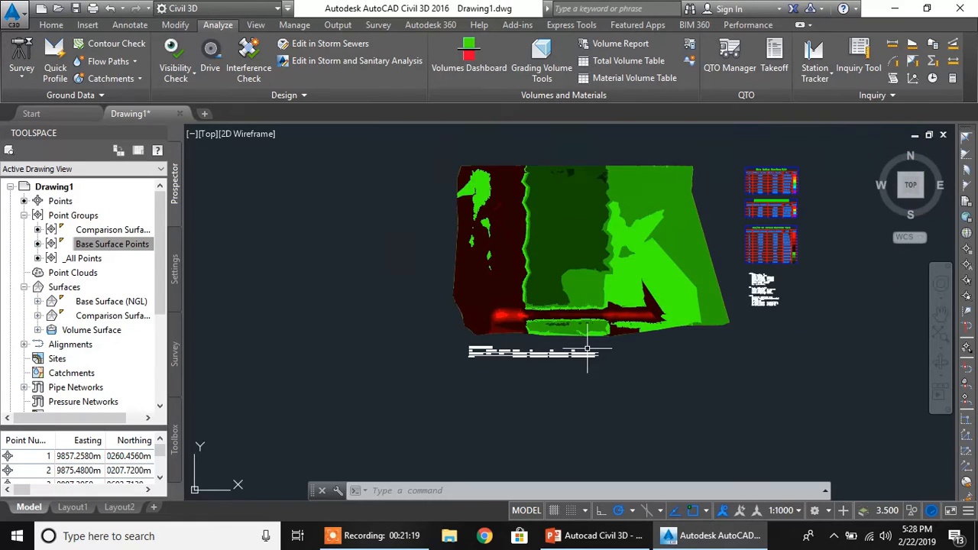
# - Move the Cut/Fill Summary slightly down, away from the lower edge of the volume surface, and clear the selection
pyautogui.click(381, 337)
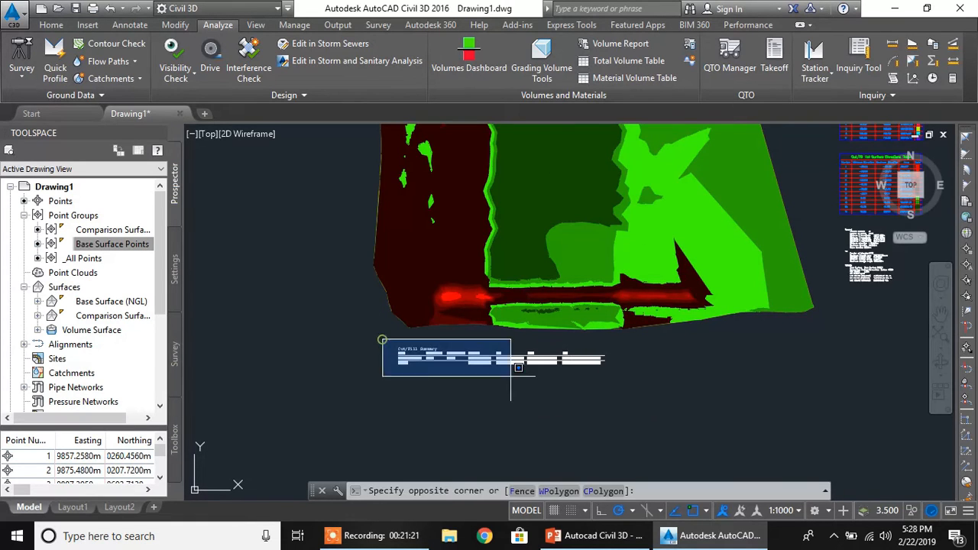
pyautogui.click(673, 408)
pyautogui.click(397, 348)
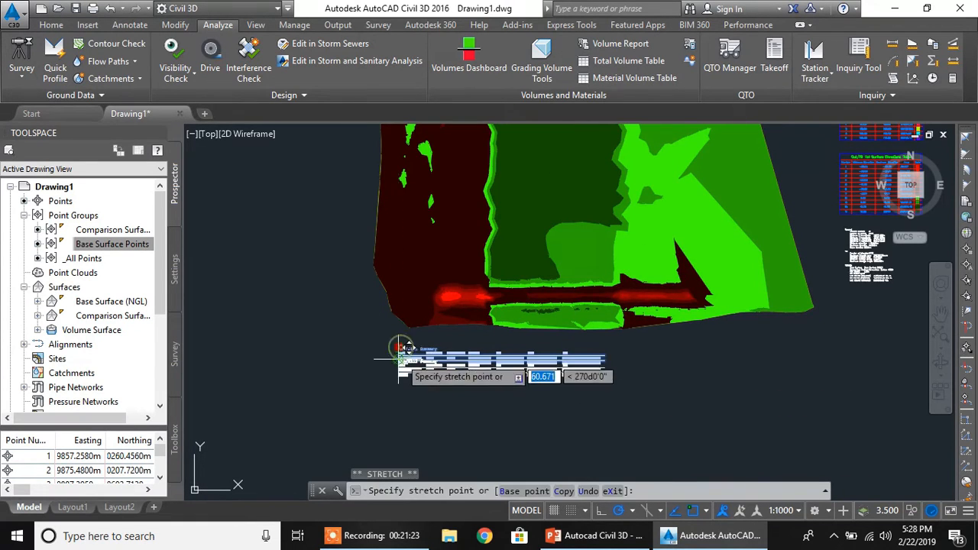
pyautogui.click(399, 360)
pyautogui.press('Escape')
# - Start adding spot elevation labels on a grid and choose Volume Surface as the surface to label
pyautogui.scroll(-2, 405, 342)
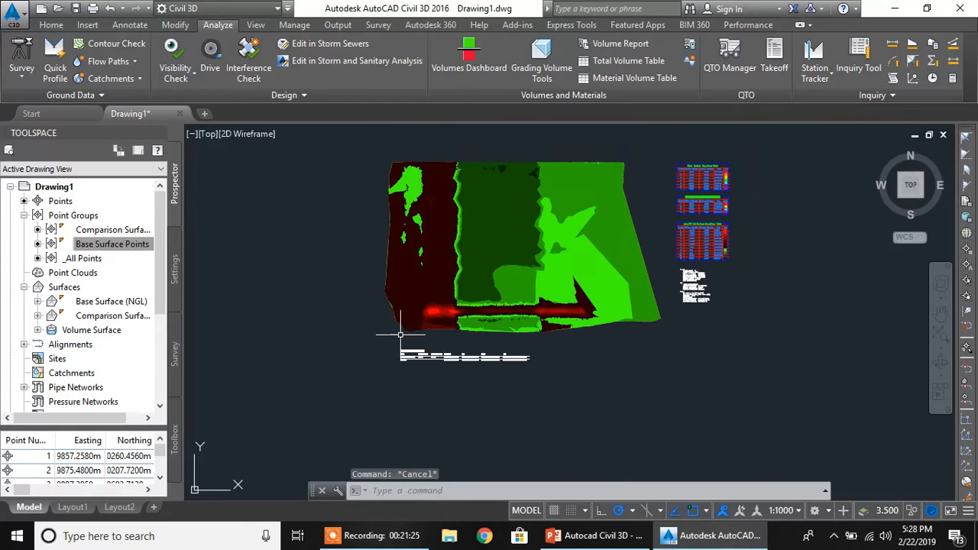
pyautogui.moveTo(339, 350); pyautogui.dragTo(322, 410, button='middle')
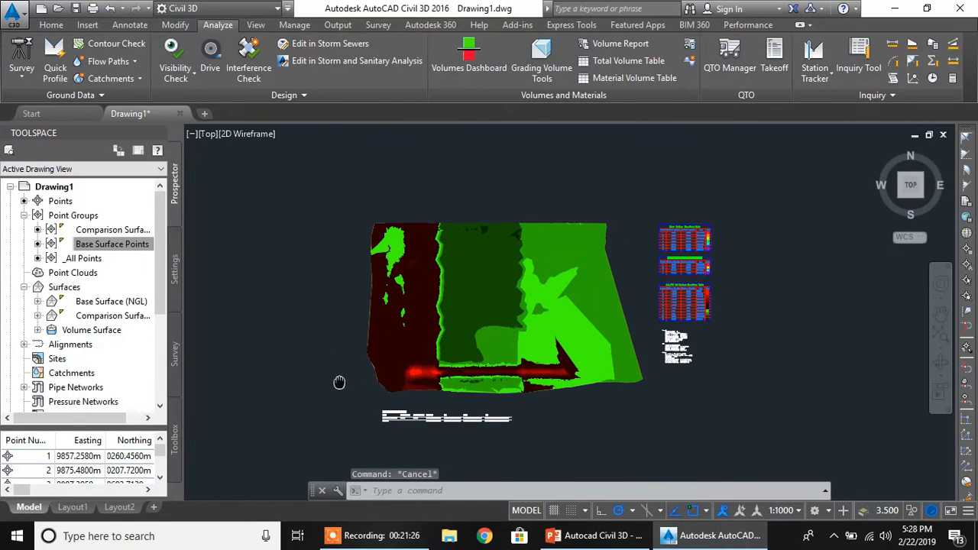
pyautogui.click(132, 24)
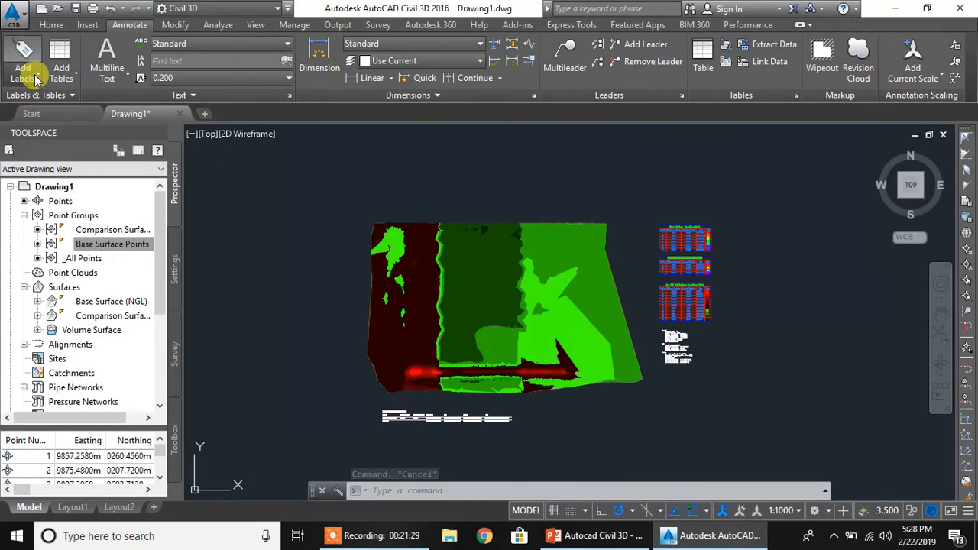
pyautogui.click(35, 79)
pyautogui.moveTo(60, 101)
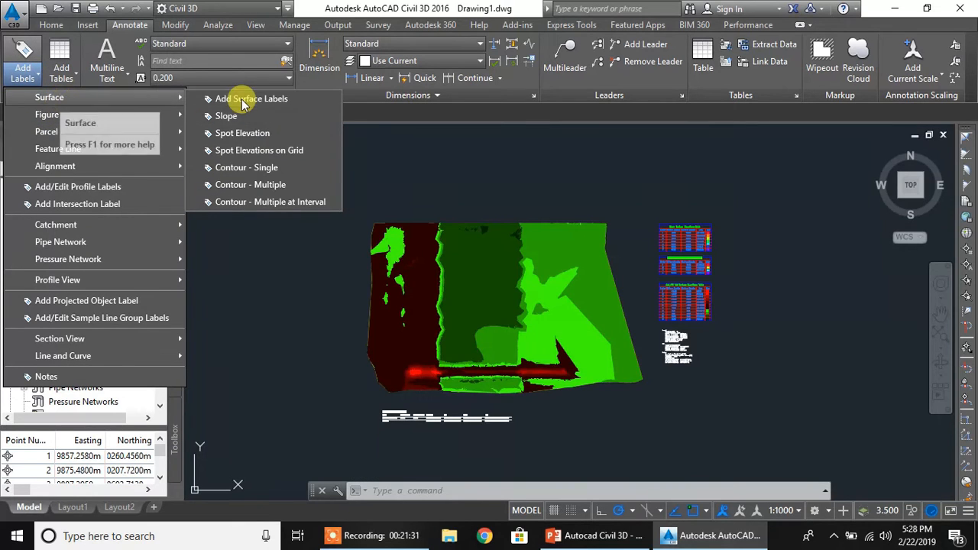
pyautogui.click(248, 151)
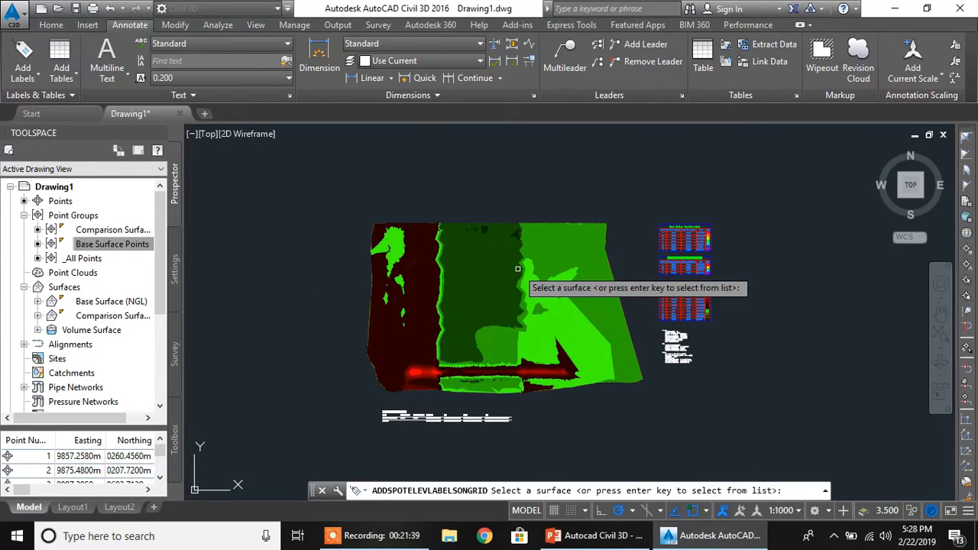
pyautogui.press('Return')
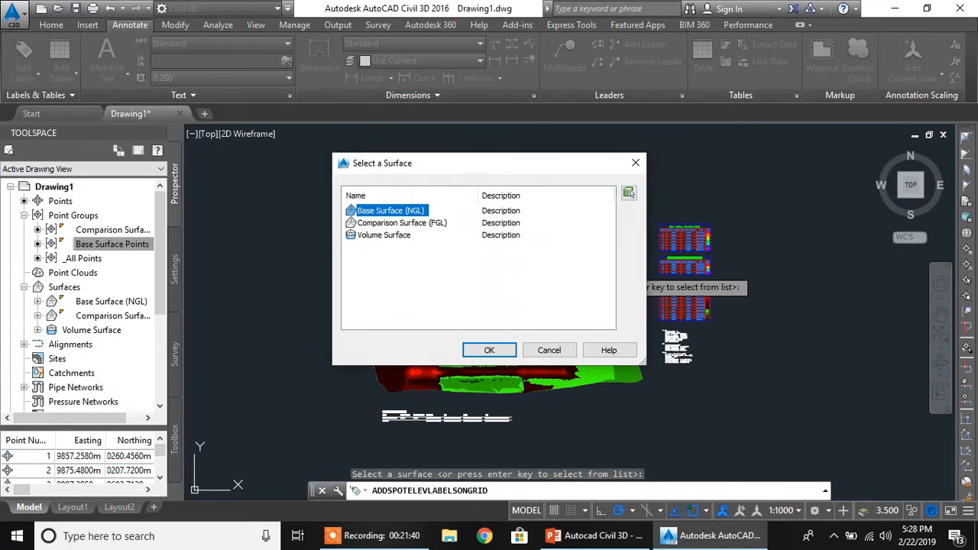
pyautogui.click(391, 235)
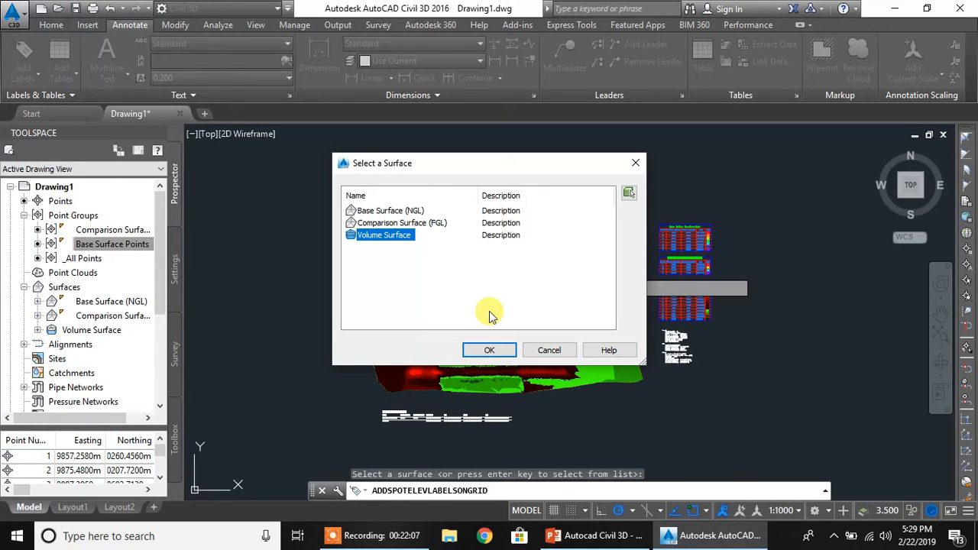
pyautogui.click(490, 351)
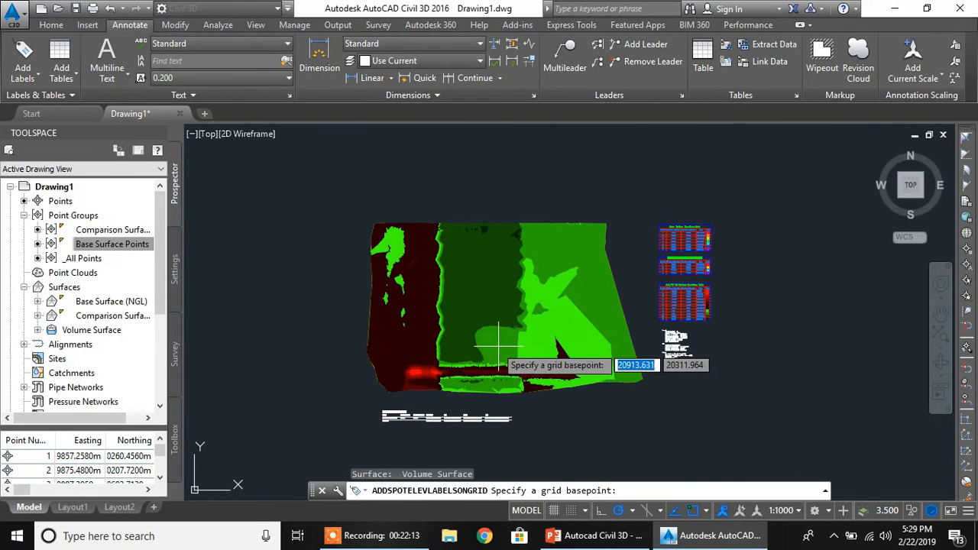
# - Place the grid base point just outside the surface's lower-left corner, accept the default rotation, and set the X and Y spacing to 30
pyautogui.scroll(2, 353, 403)
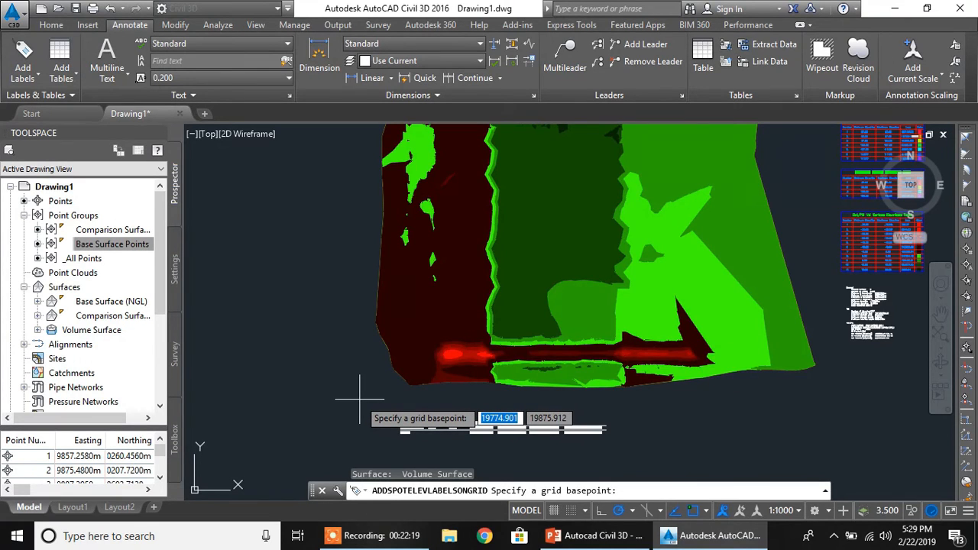
pyautogui.click(358, 400)
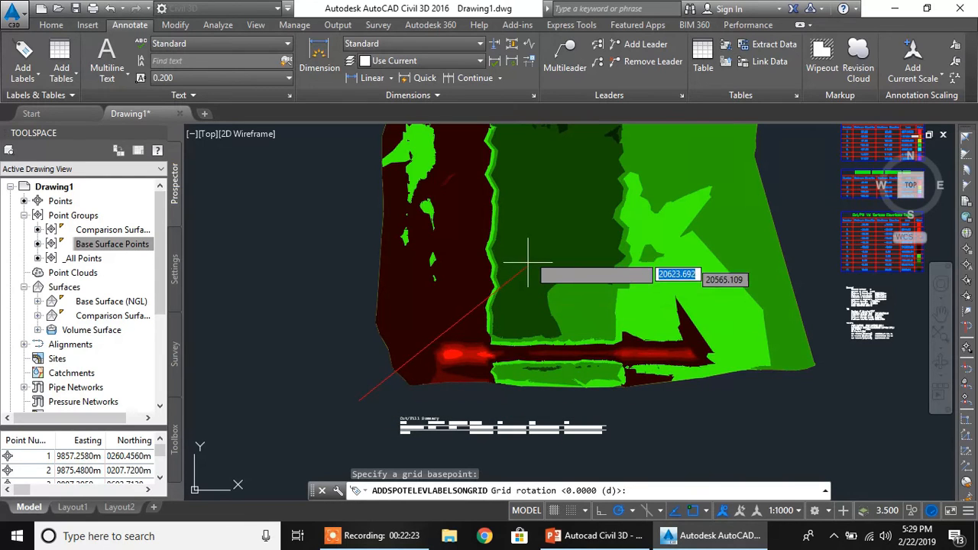
pyautogui.click(533, 210)
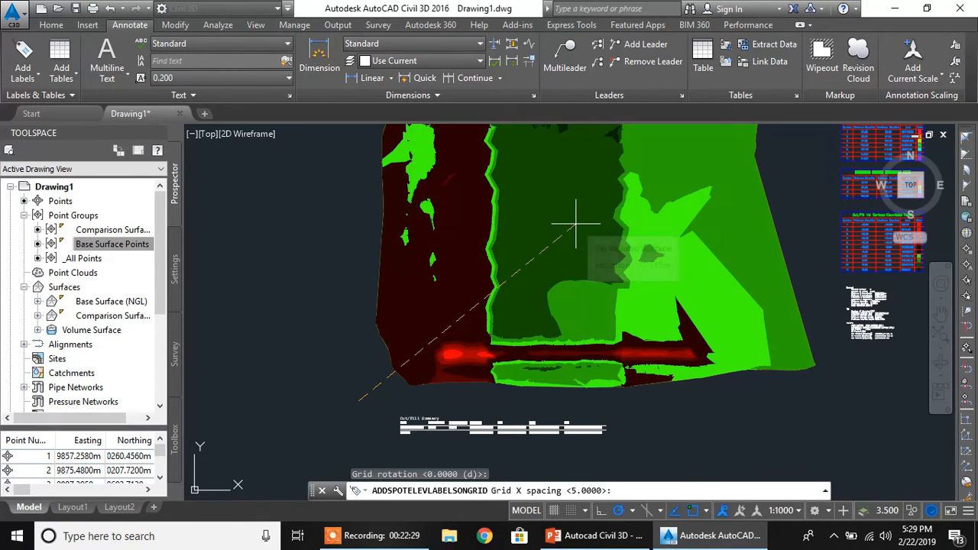
pyautogui.write('30')
pyautogui.press('Return')
pyautogui.write('30')
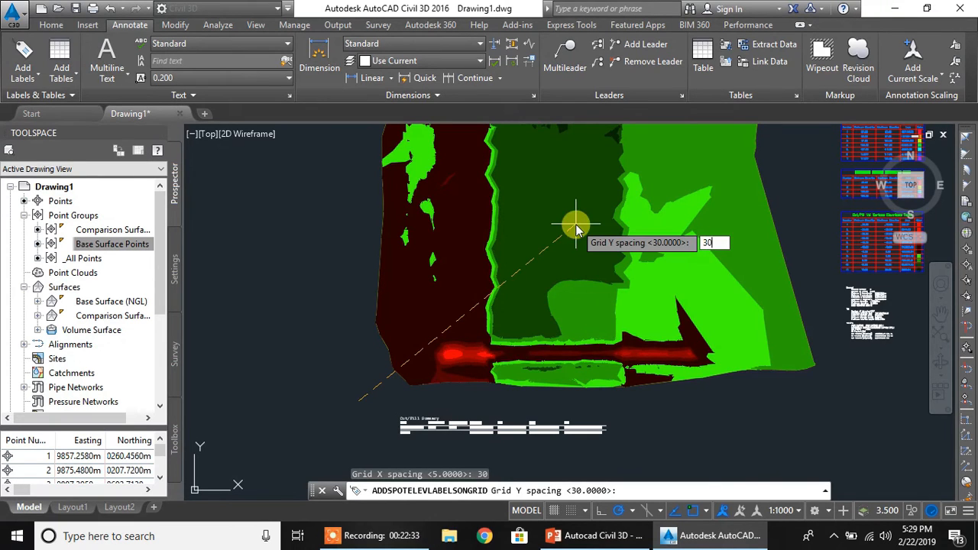
pyautogui.press('Return')
# - Place the grid's upper-right corner beyond the surface's upper-right edge and generate the labels without changing the grid's size or rotation
pyautogui.scroll(-4, 590, 223)
pyautogui.moveTo(590, 223); pyautogui.dragTo(553, 277, button='middle')
pyautogui.scroll(2, 589, 254)
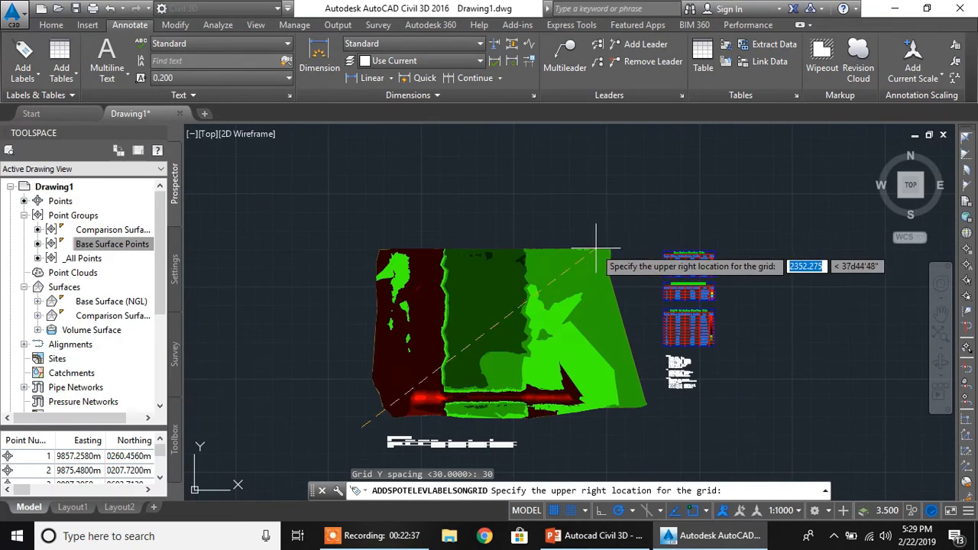
pyautogui.click(644, 234)
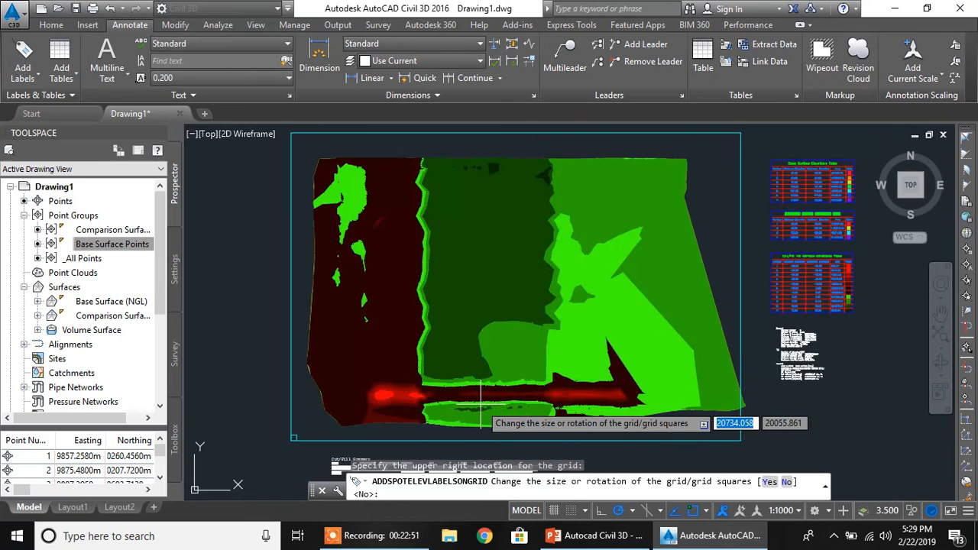
pyautogui.moveTo(473, 419)
pyautogui.mouseDown(button='middle')
pyautogui.moveTo(421, 369)
pyautogui.moveTo(416, 346)
pyautogui.moveTo(440, 354)
pyautogui.mouseUp(button='middle')
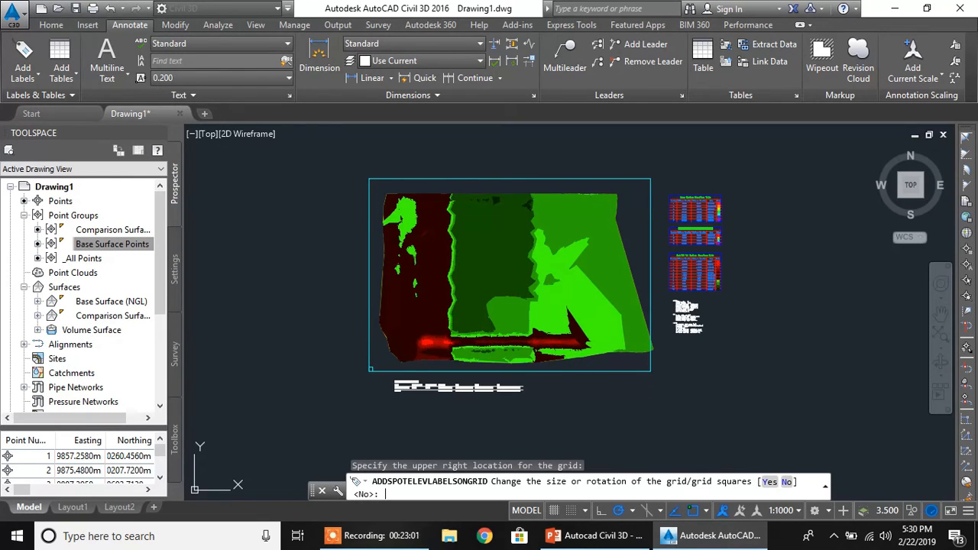
pyautogui.press('Return')
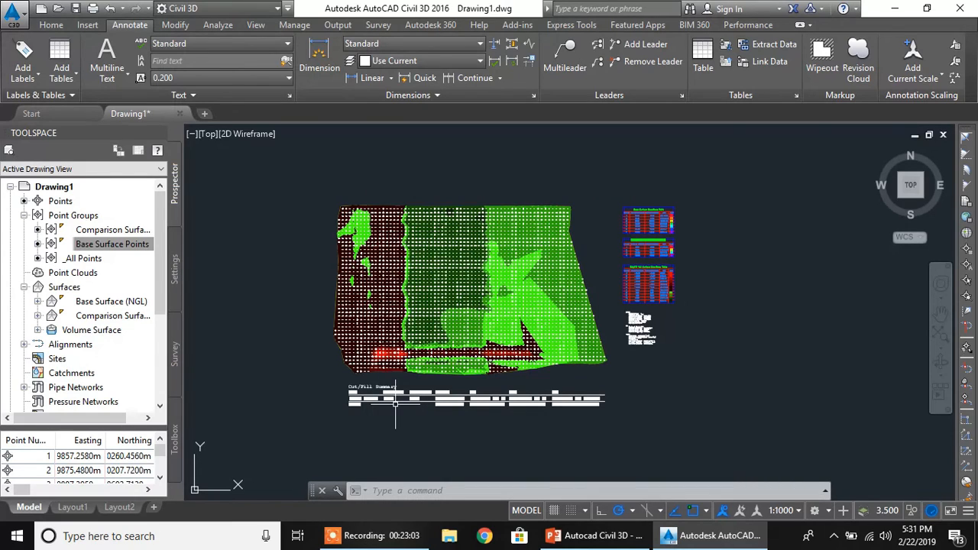
# - Examine the grid spot elevation labels in the dark red area and green patch at the surface's upper left
pyautogui.scroll(5, 416, 262)
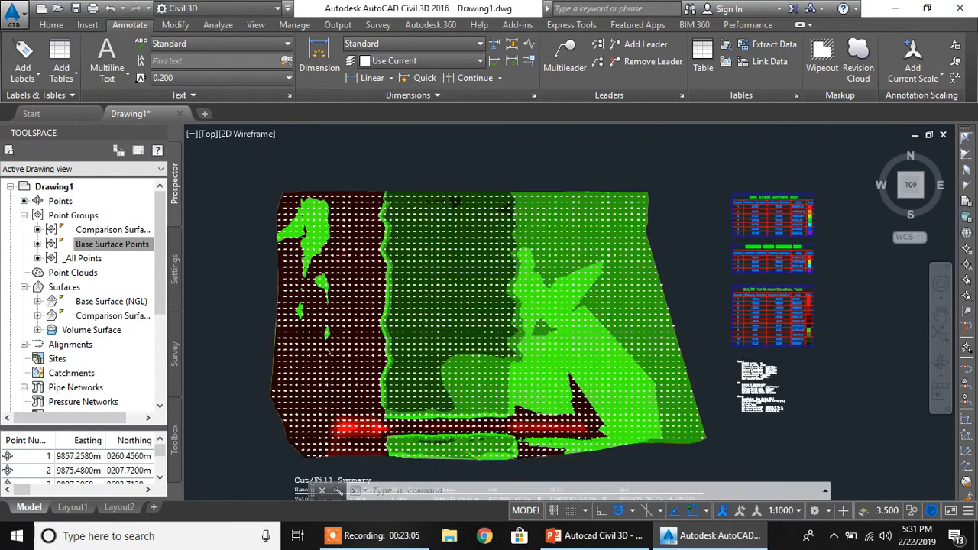
pyautogui.scroll(-4, 417, 262)
pyautogui.scroll(4, 413, 262)
pyautogui.moveTo(234, 270); pyautogui.dragTo(411, 265, button='middle')
pyautogui.scroll(3, 399, 264)
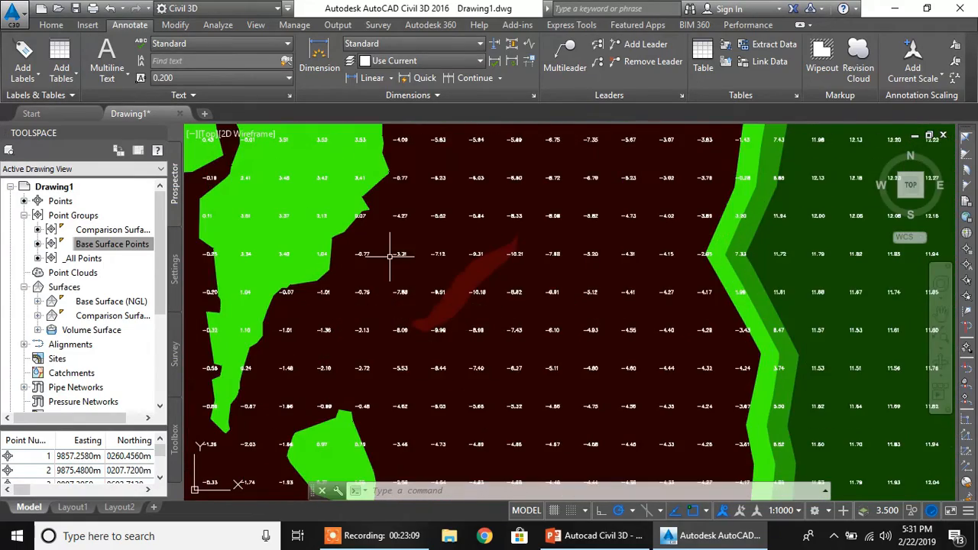
pyautogui.scroll(2, 348, 253)
pyautogui.scroll(-5, 348, 253)
pyautogui.scroll(4, 328, 211)
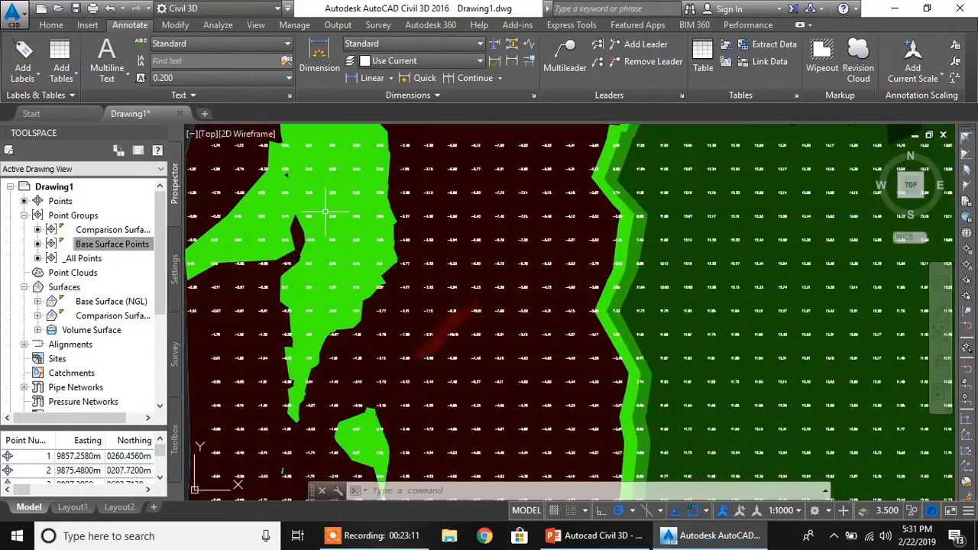
pyautogui.scroll(-5, 464, 191)
pyautogui.moveTo(580, 207)
pyautogui.mouseDown(button='middle')
pyautogui.moveTo(585, 225)
pyautogui.moveTo(566, 268)
pyautogui.mouseUp(button='middle')
pyautogui.scroll(4, 442, 195)
pyautogui.scroll(-3, 442, 205)
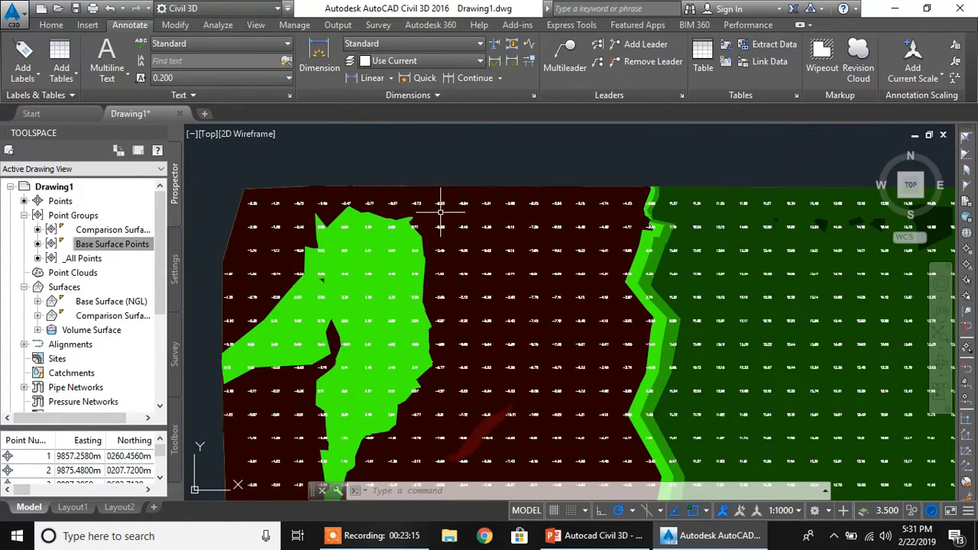
pyautogui.scroll(5, 496, 229)
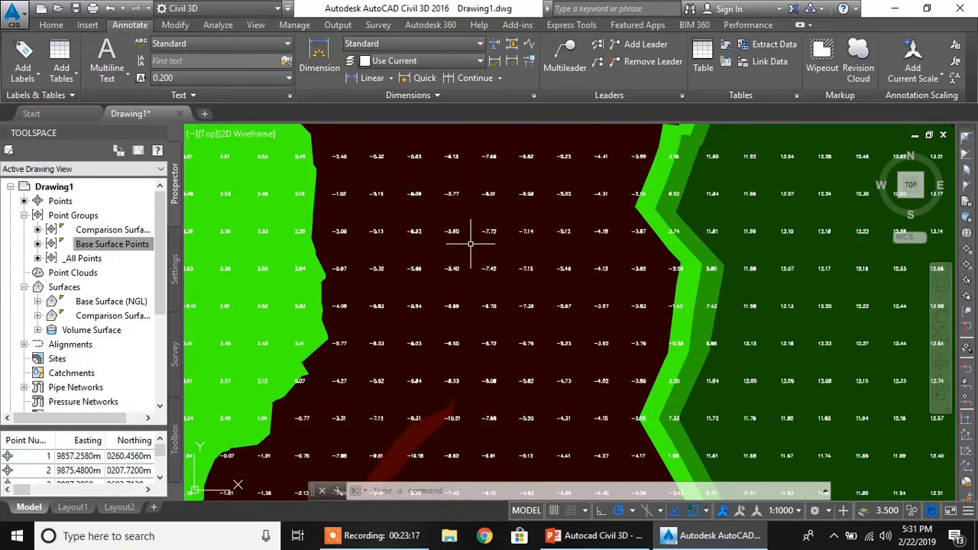
pyautogui.scroll(4, 338, 227)
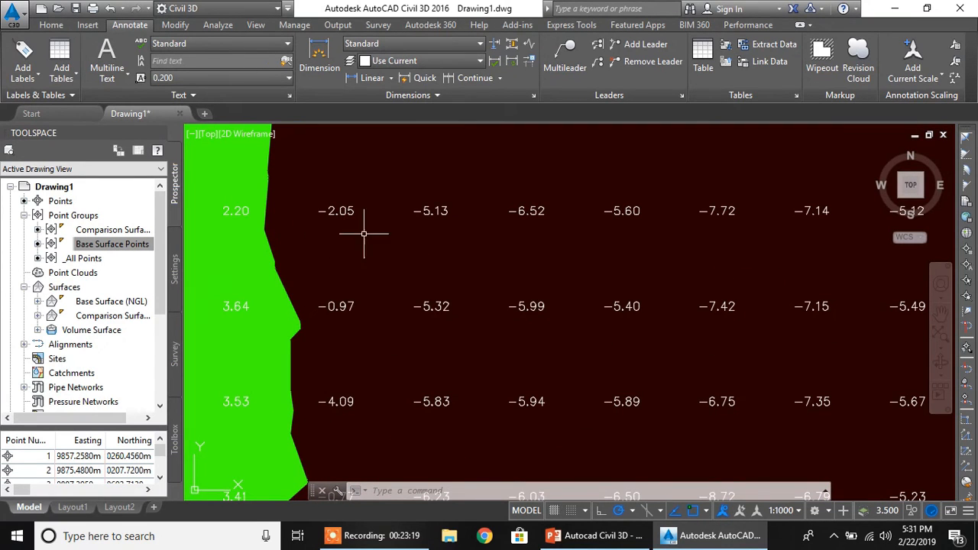
pyautogui.scroll(-5, 640, 158)
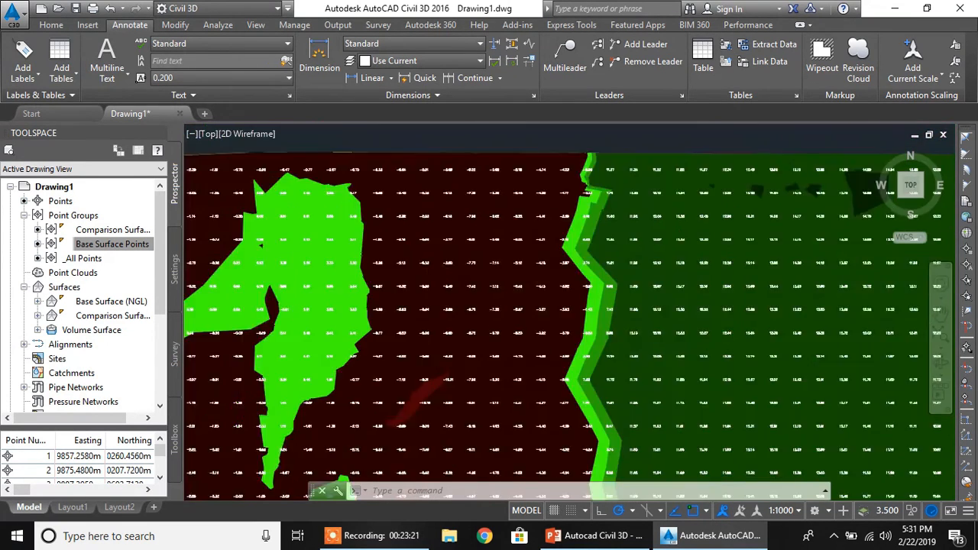
pyautogui.scroll(6, 352, 258)
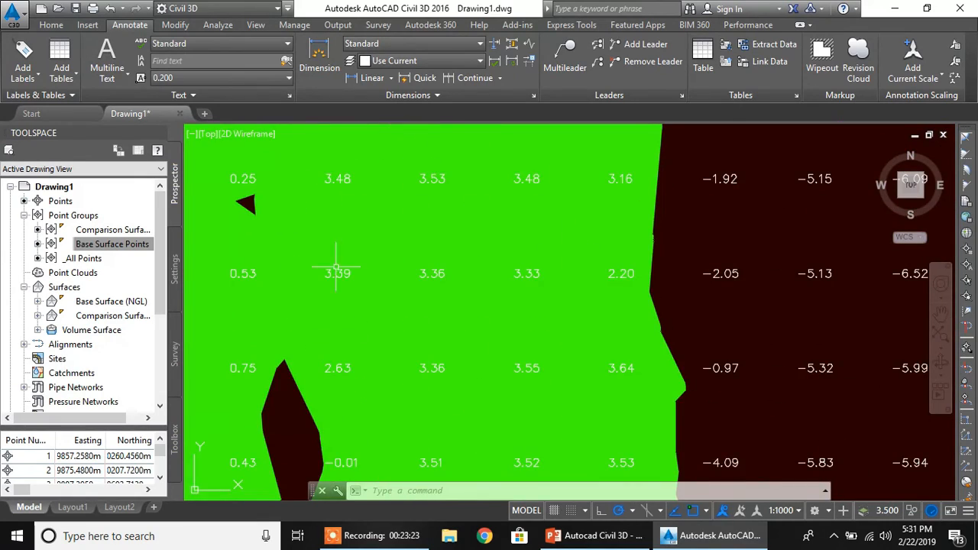
# - Inspect the grid labels in the central and right-hand green bands and in the bright red strip near the surface's lower edge
pyautogui.scroll(-8, 384, 262)
pyautogui.scroll(-3, 560, 184)
pyautogui.scroll(7, 561, 184)
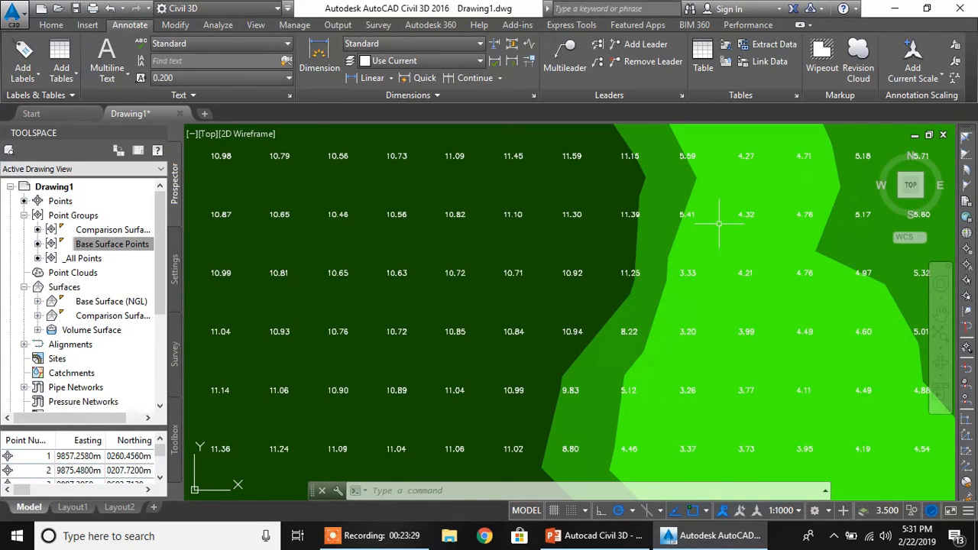
pyautogui.scroll(-4, 719, 221)
pyautogui.scroll(-4, 797, 306)
pyautogui.moveTo(855, 350)
pyautogui.mouseDown(button='middle')
pyautogui.moveTo(742, 321)
pyautogui.moveTo(736, 268)
pyautogui.mouseUp(button='middle')
pyautogui.scroll(5, 736, 269)
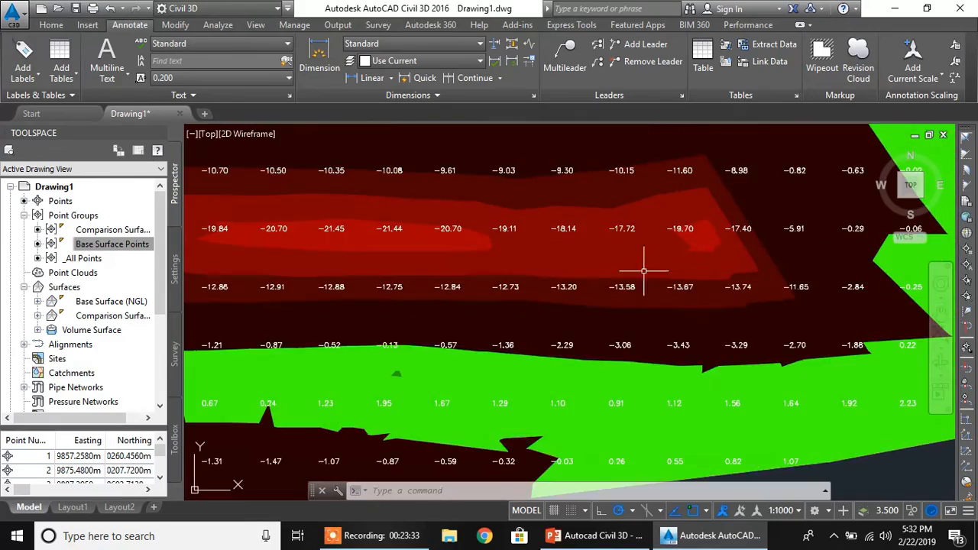
pyautogui.scroll(2, 644, 270)
pyautogui.scroll(-6, 510, 209)
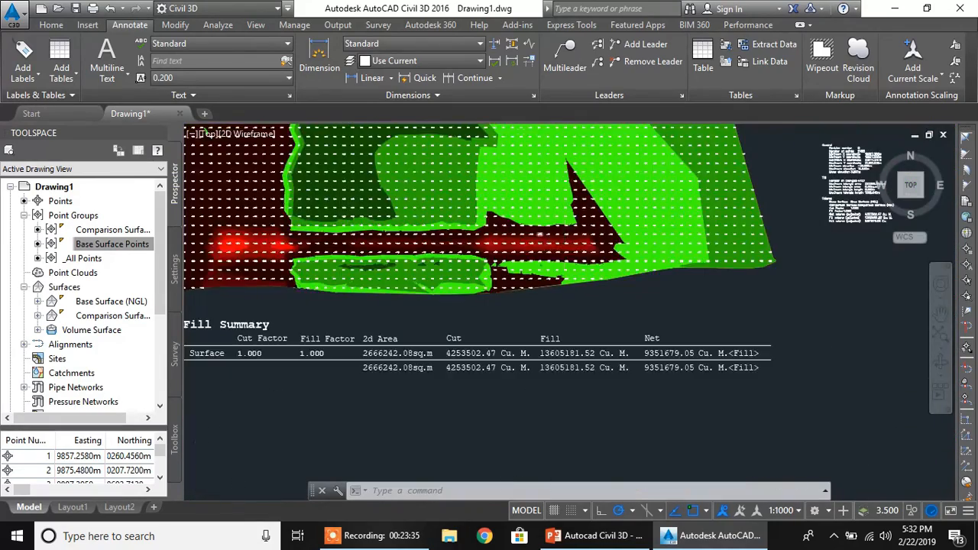
# - Review the whole labelled volume surface together with the elevation tables, statistics text and Cut/Fill Summary
pyautogui.scroll(-3, 540, 234)
pyautogui.moveTo(470, 260)
pyautogui.mouseDown(button='middle')
pyautogui.moveTo(465, 345)
pyautogui.moveTo(522, 258)
pyautogui.moveTo(504, 348)
pyautogui.moveTo(496, 352)
pyautogui.moveTo(516, 280)
pyautogui.mouseUp(button='middle')
pyautogui.scroll(3, 508, 302)
pyautogui.scroll(-4, 535, 299)
pyautogui.moveTo(559, 307)
pyautogui.mouseDown(button='middle')
pyautogui.moveTo(461, 330)
pyautogui.moveTo(466, 319)
pyautogui.moveTo(507, 321)
pyautogui.mouseUp(button='middle')
pyautogui.scroll(2, 461, 330)
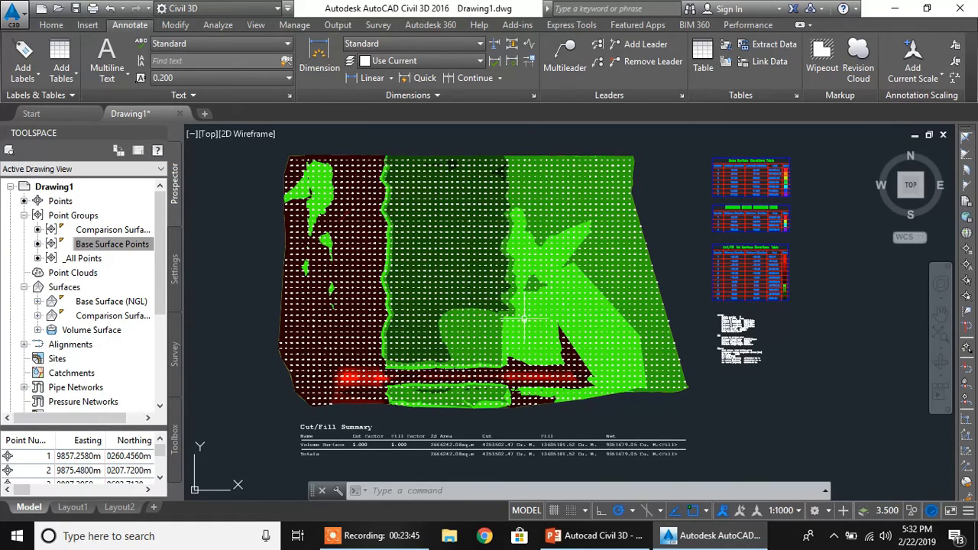
pyautogui.moveTo(489, 289); pyautogui.dragTo(498, 297, button='middle')
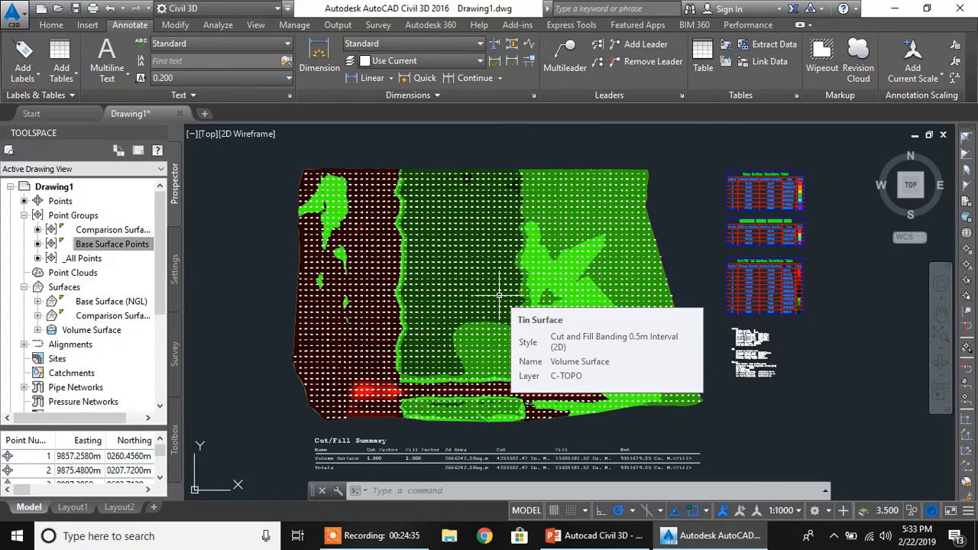
pyautogui.scroll(3, 362, 344)
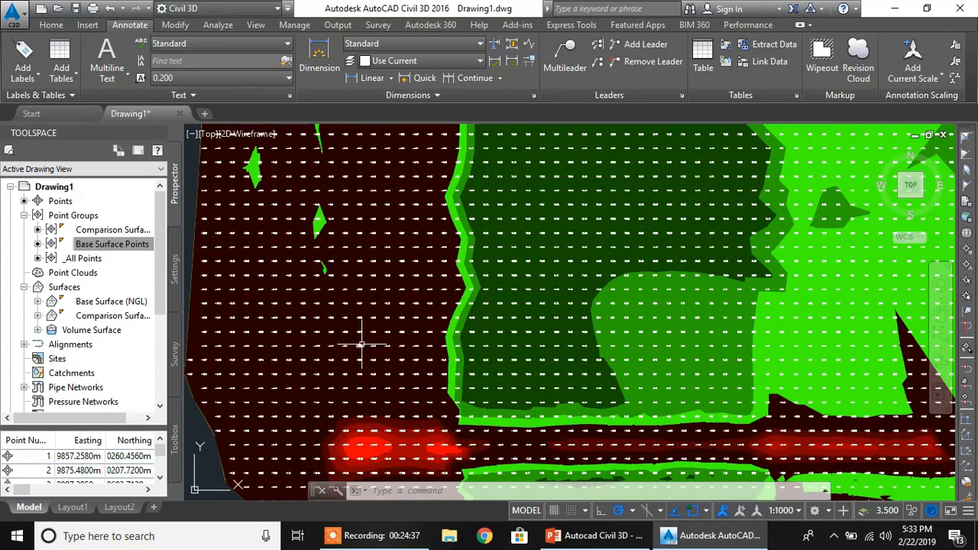
pyautogui.scroll(-1, 374, 310)
pyautogui.scroll(3, 382, 298)
pyautogui.scroll(-6, 382, 297)
pyautogui.moveTo(413, 275)
pyautogui.mouseDown(button='middle')
pyautogui.moveTo(419, 299)
pyautogui.moveTo(403, 308)
pyautogui.moveTo(408, 313)
pyautogui.mouseUp(button='middle')
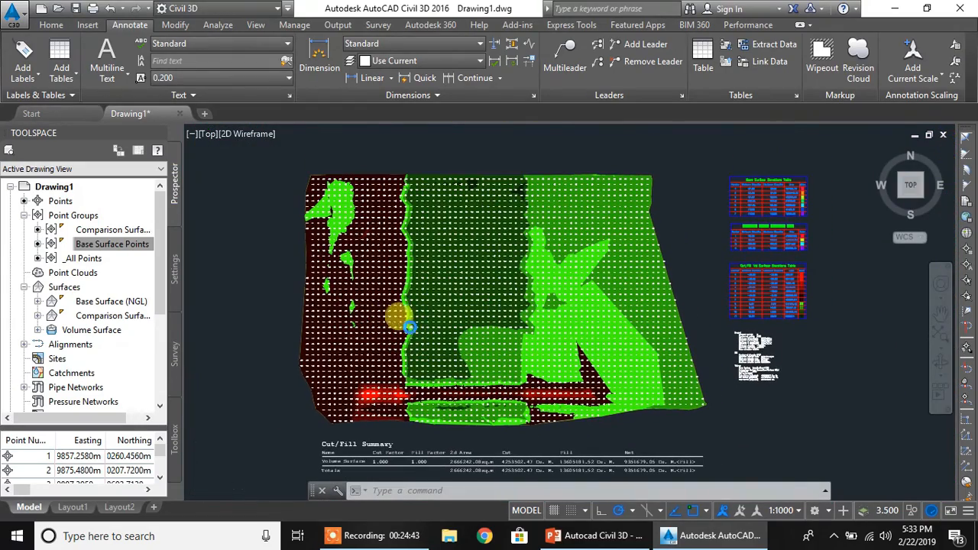
pyautogui.scroll(2, 400, 317)
pyautogui.scroll(-2, 410, 327)
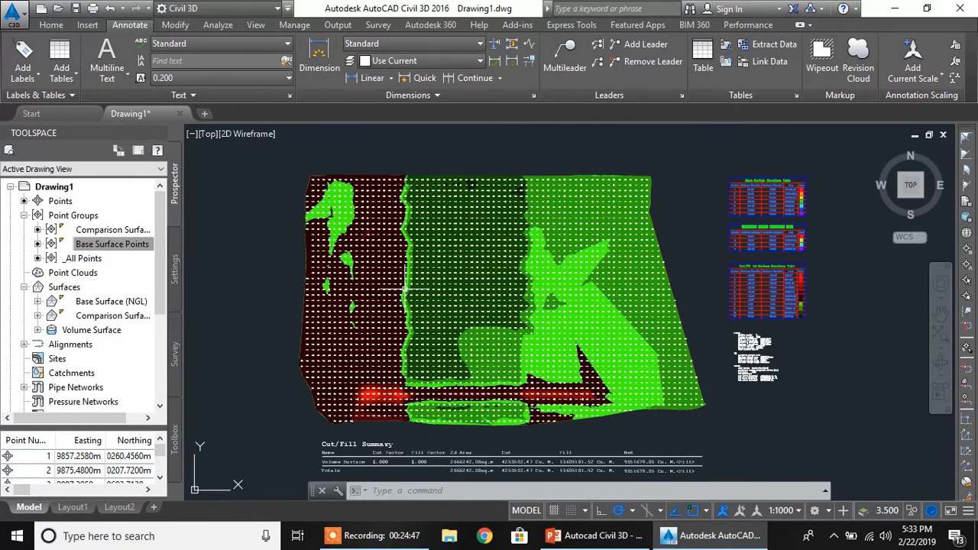
pyautogui.scroll(2, 405, 323)
pyautogui.scroll(-2, 406, 322)
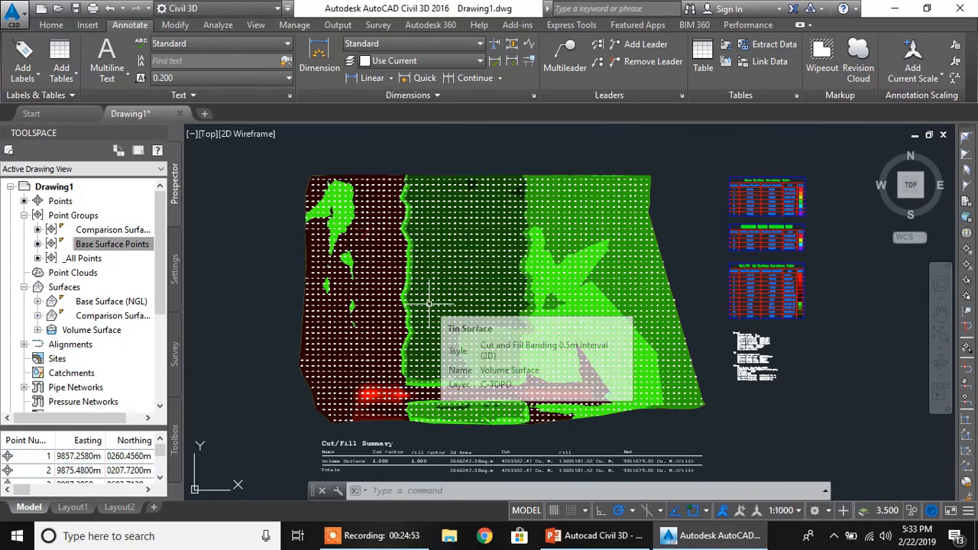
pyautogui.scroll(2, 419, 283)
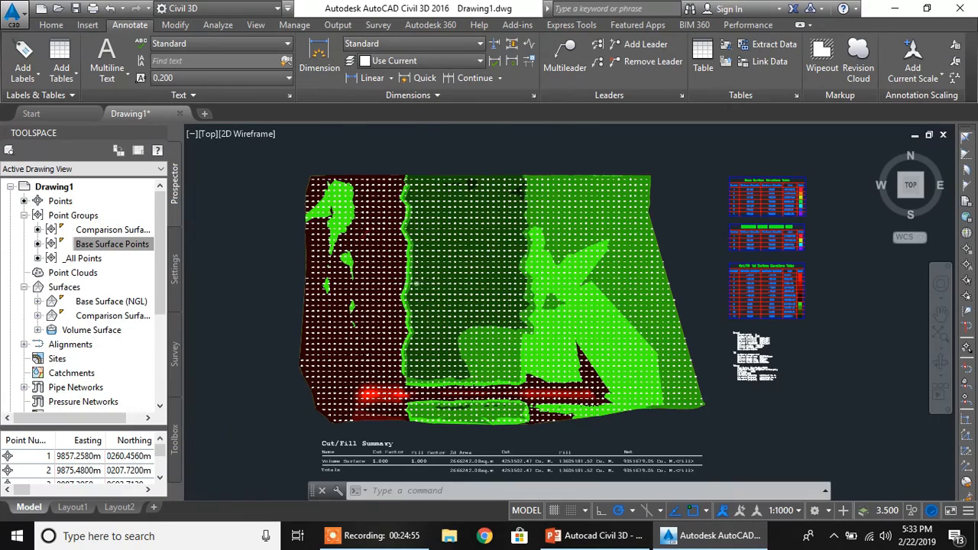
pyautogui.scroll(-2, 419, 284)
pyautogui.moveTo(419, 283); pyautogui.dragTo(418, 270, button='middle')
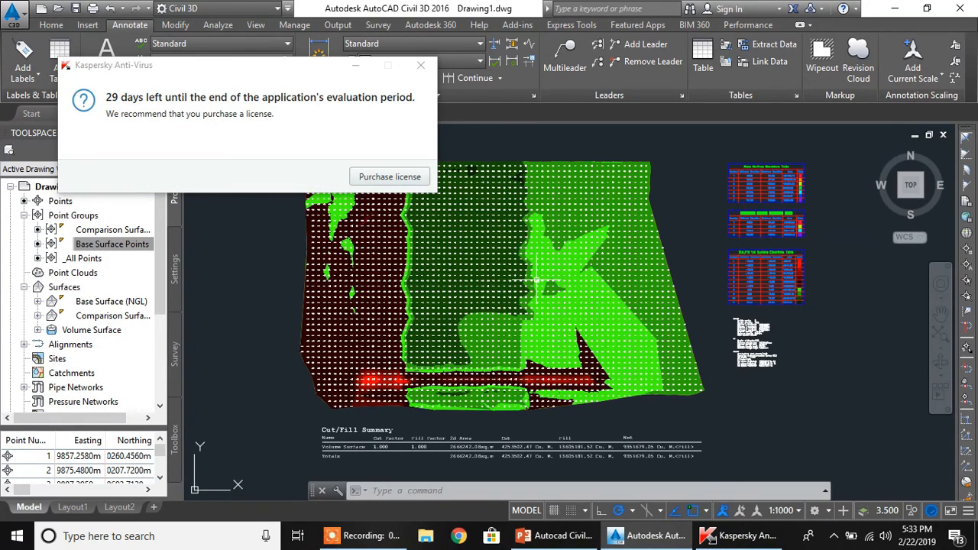
# - Dismiss the Kaspersky Anti-Virus evaluation notice covering the drawing
pyautogui.click(421, 66)
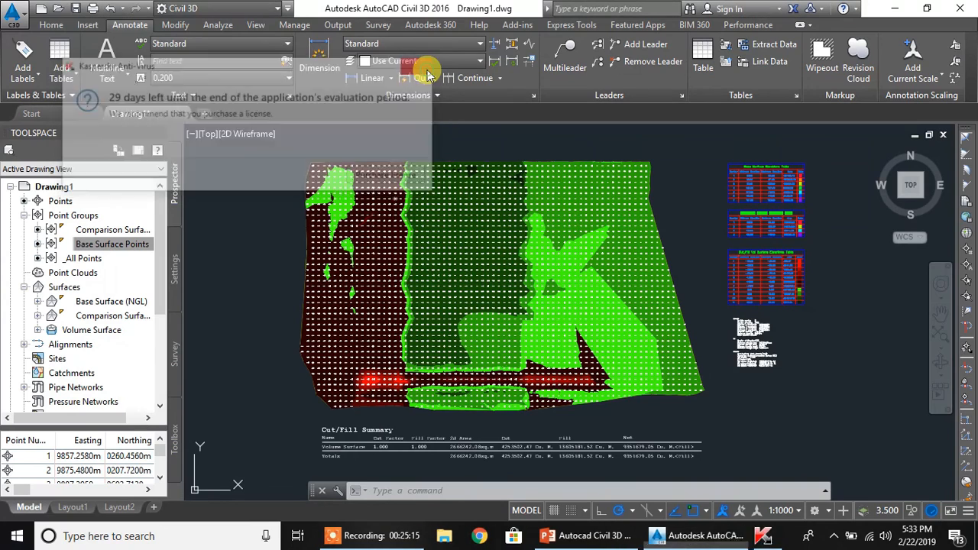